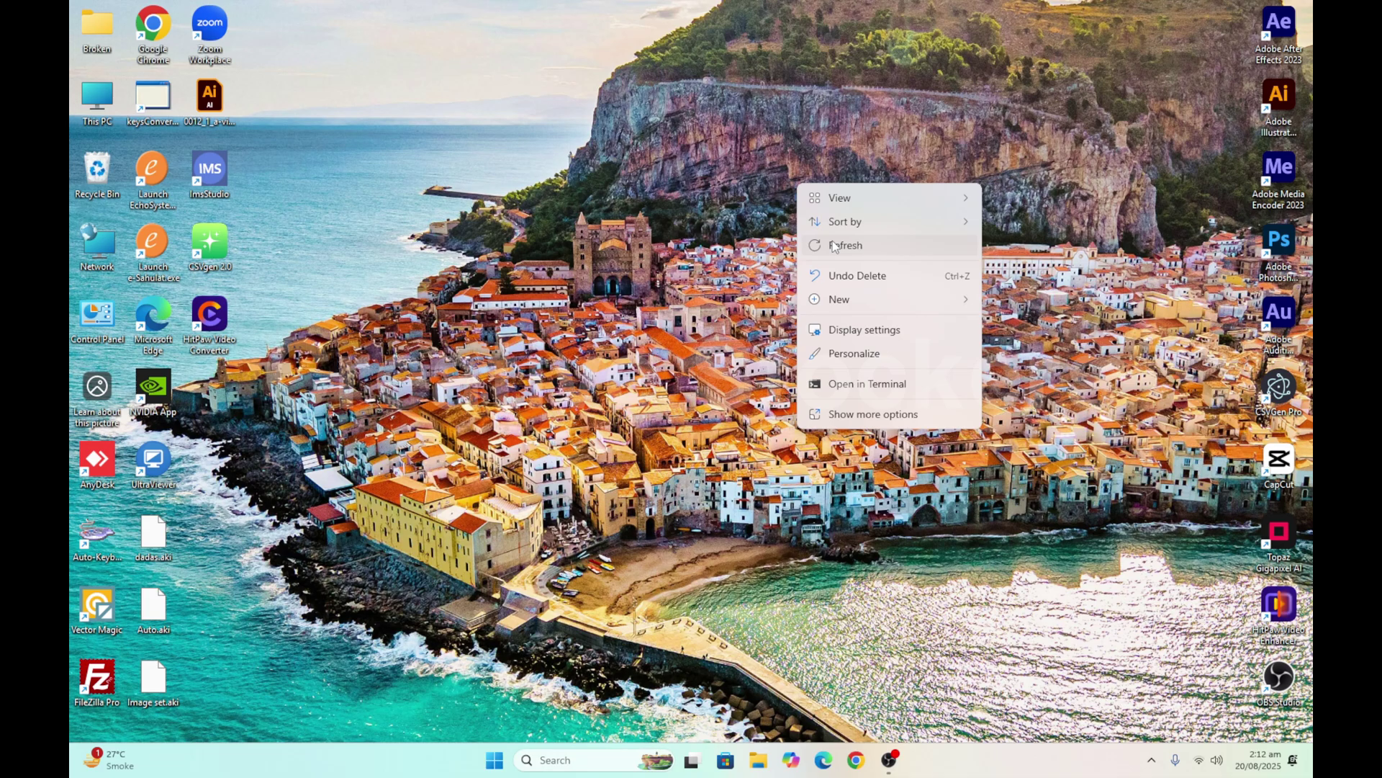
pyautogui.click(815, 247)
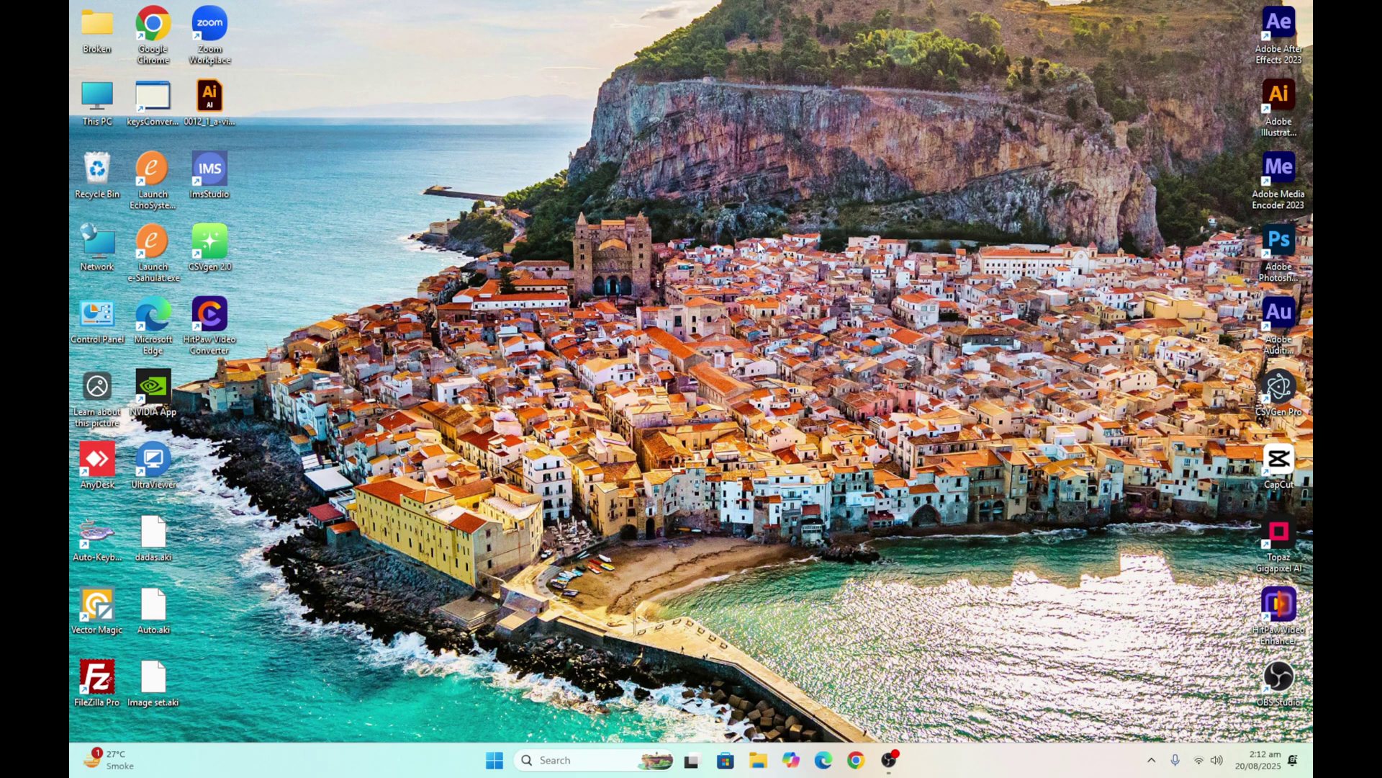
pyautogui.rightClick(613, 208)
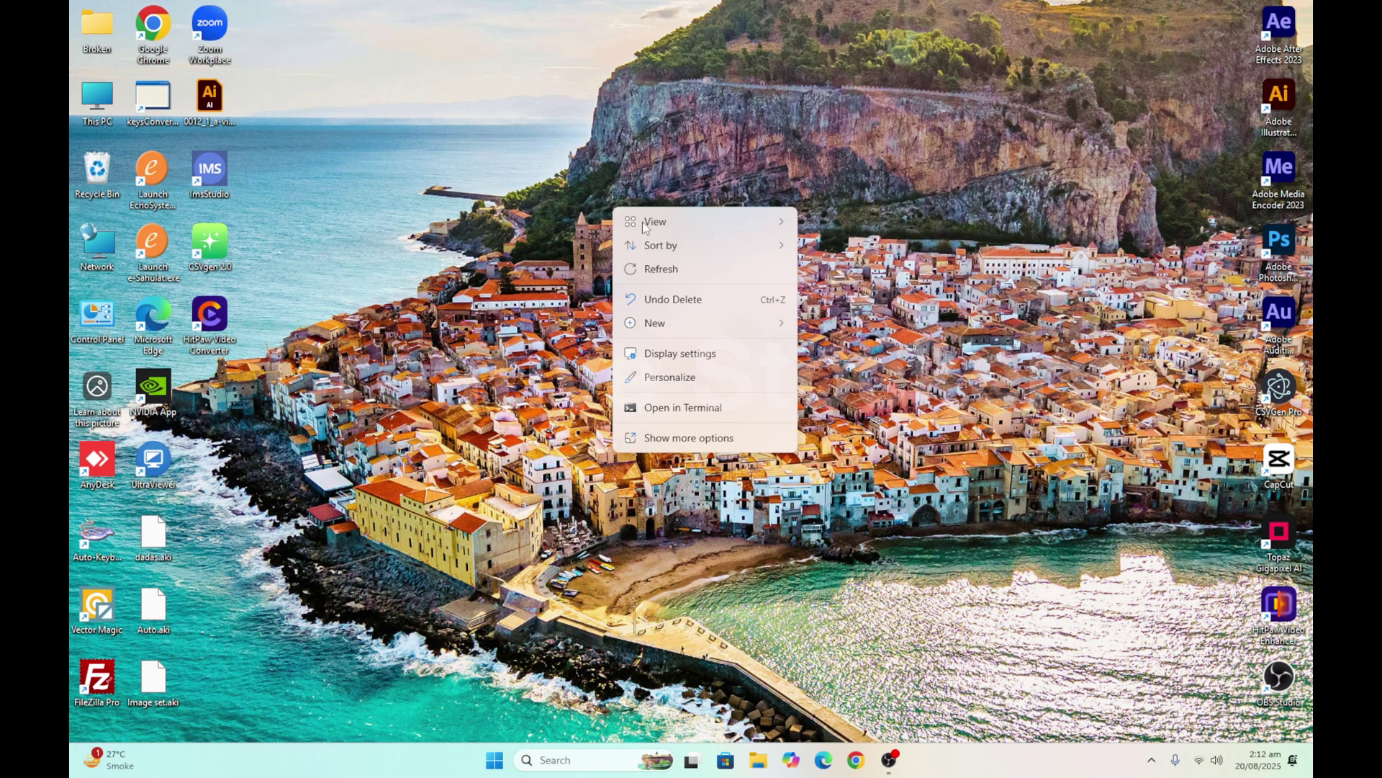
pyautogui.click(649, 270)
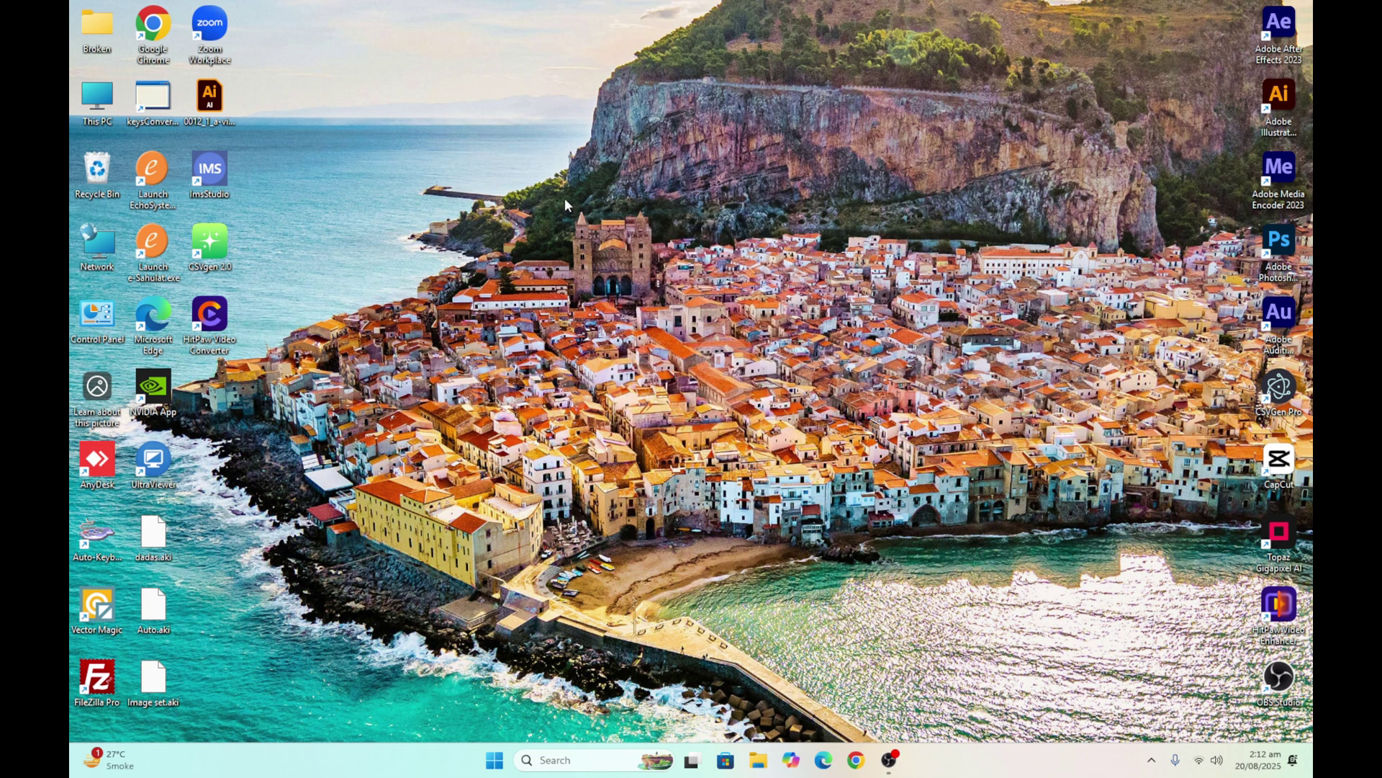
pyautogui.moveTo(554, 194); pyautogui.dragTo(659, 299)
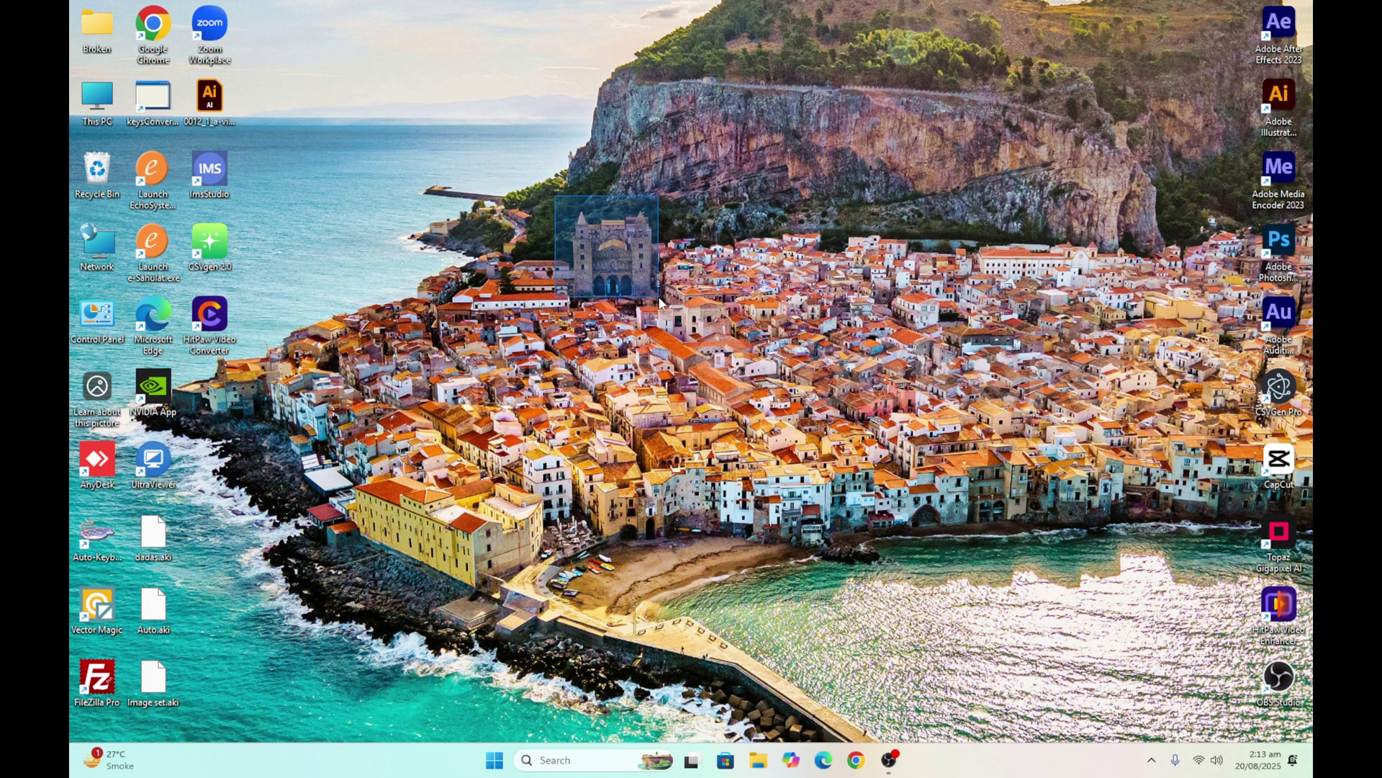
pyautogui.moveTo(658, 301); pyautogui.dragTo(658, 301)
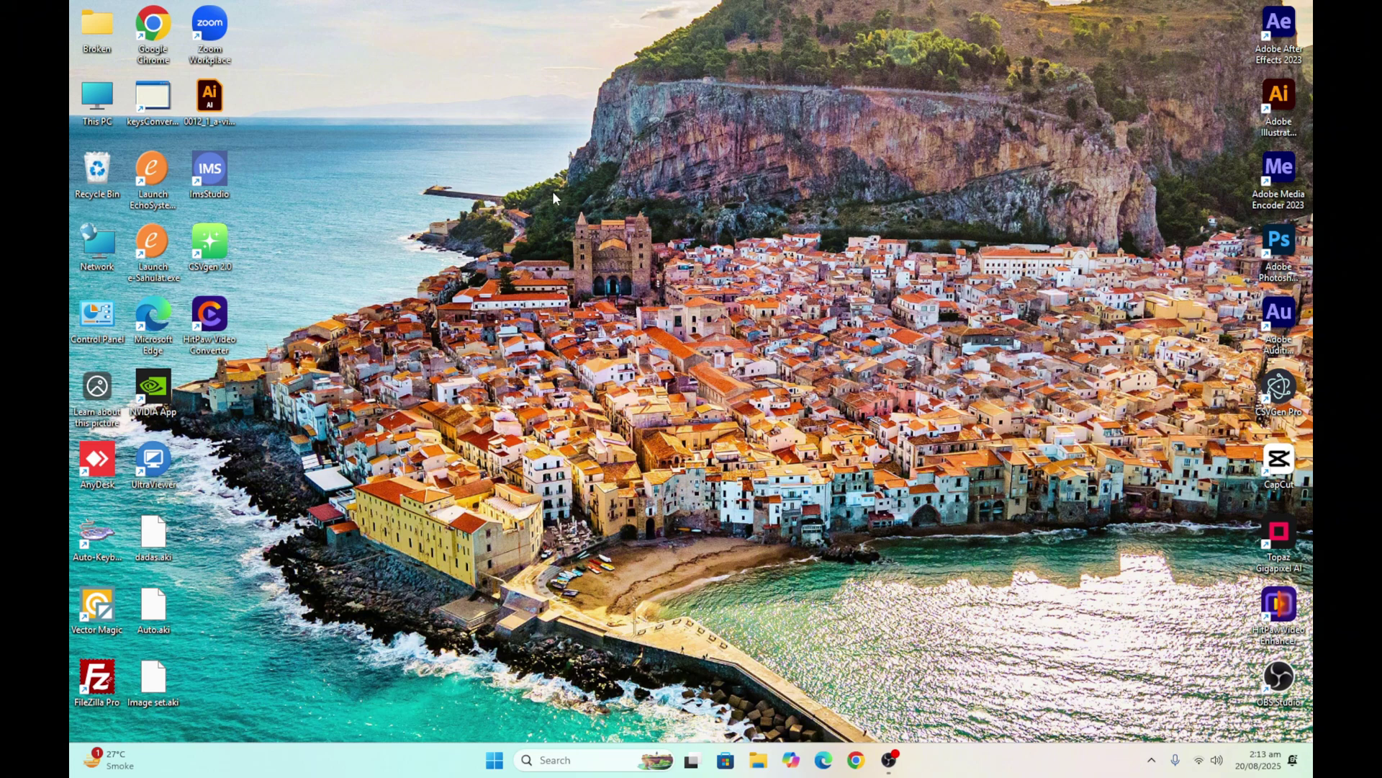
pyautogui.moveTo(553, 192); pyautogui.dragTo(660, 302)
pyautogui.rightClick(609, 217)
pyautogui.click(648, 282)
# Open folder 01 inside New Work AdobeStock > 03 Upscaled Done on Local Disk (D:)
pyautogui.doubleClick(94, 101)
pyautogui.doubleClick(569, 161)
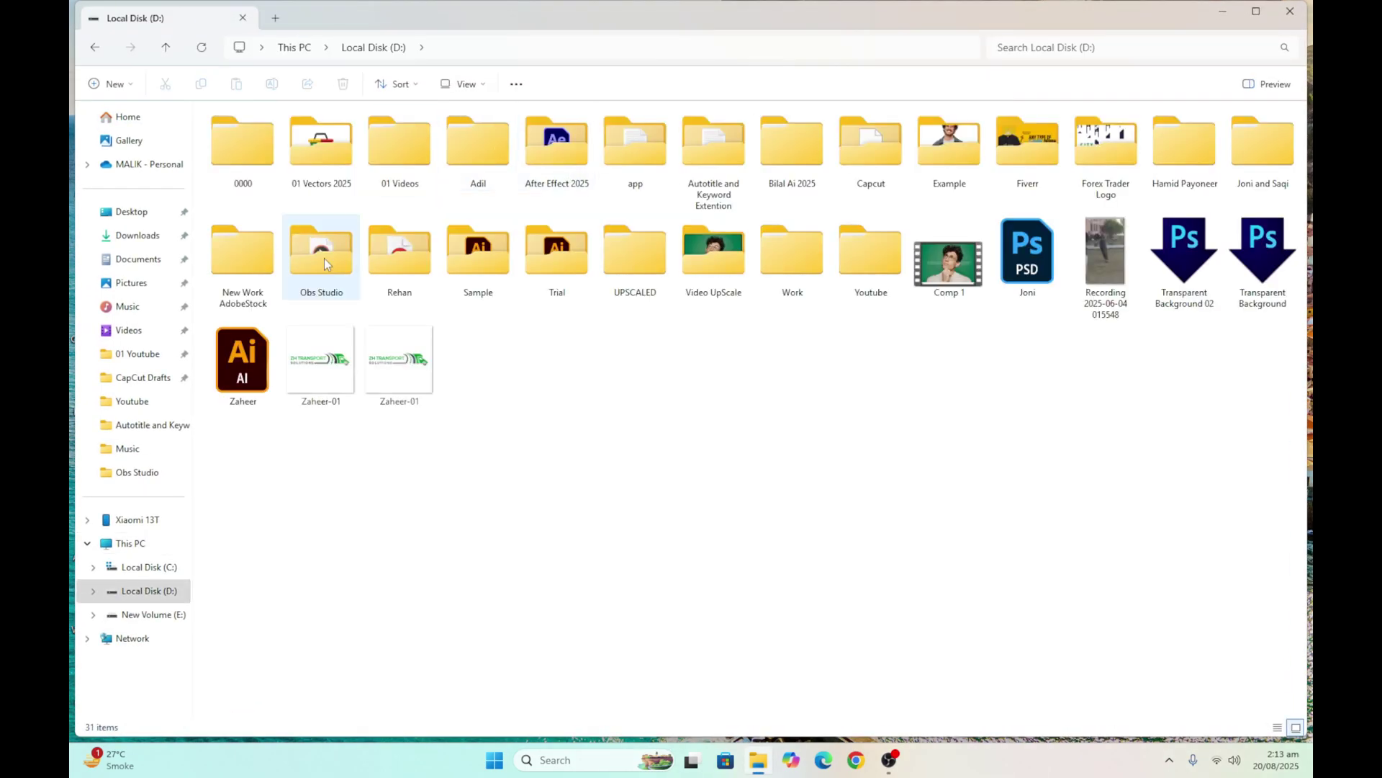
pyautogui.doubleClick(242, 252)
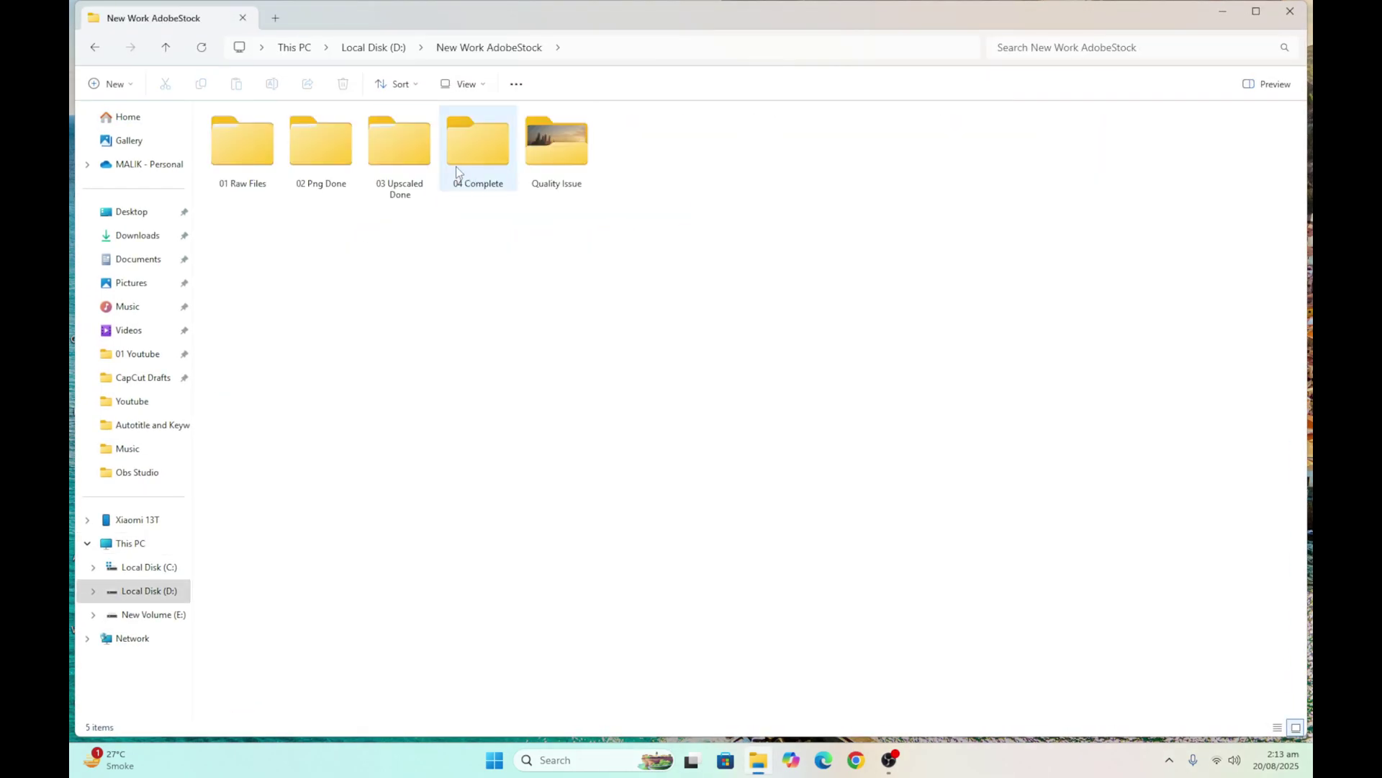
pyautogui.doubleClick(398, 155)
pyautogui.click(275, 140)
pyautogui.doubleClick(275, 141)
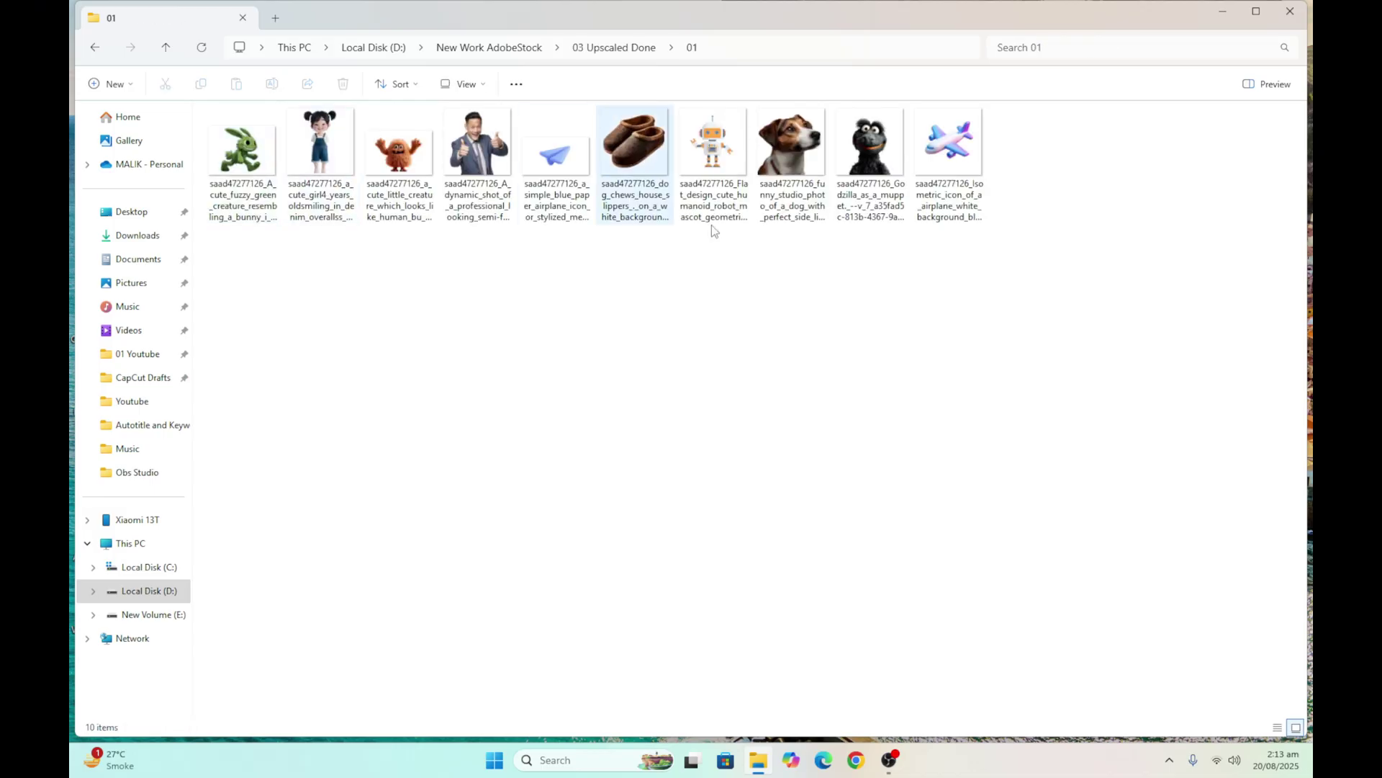
pyautogui.moveTo(1067, 236); pyautogui.dragTo(377, 282)
# Preview the upscaled images in folder 01, starting with the green bunny, and close the image viewer and the folder window
pyautogui.doubleClick(242, 144)
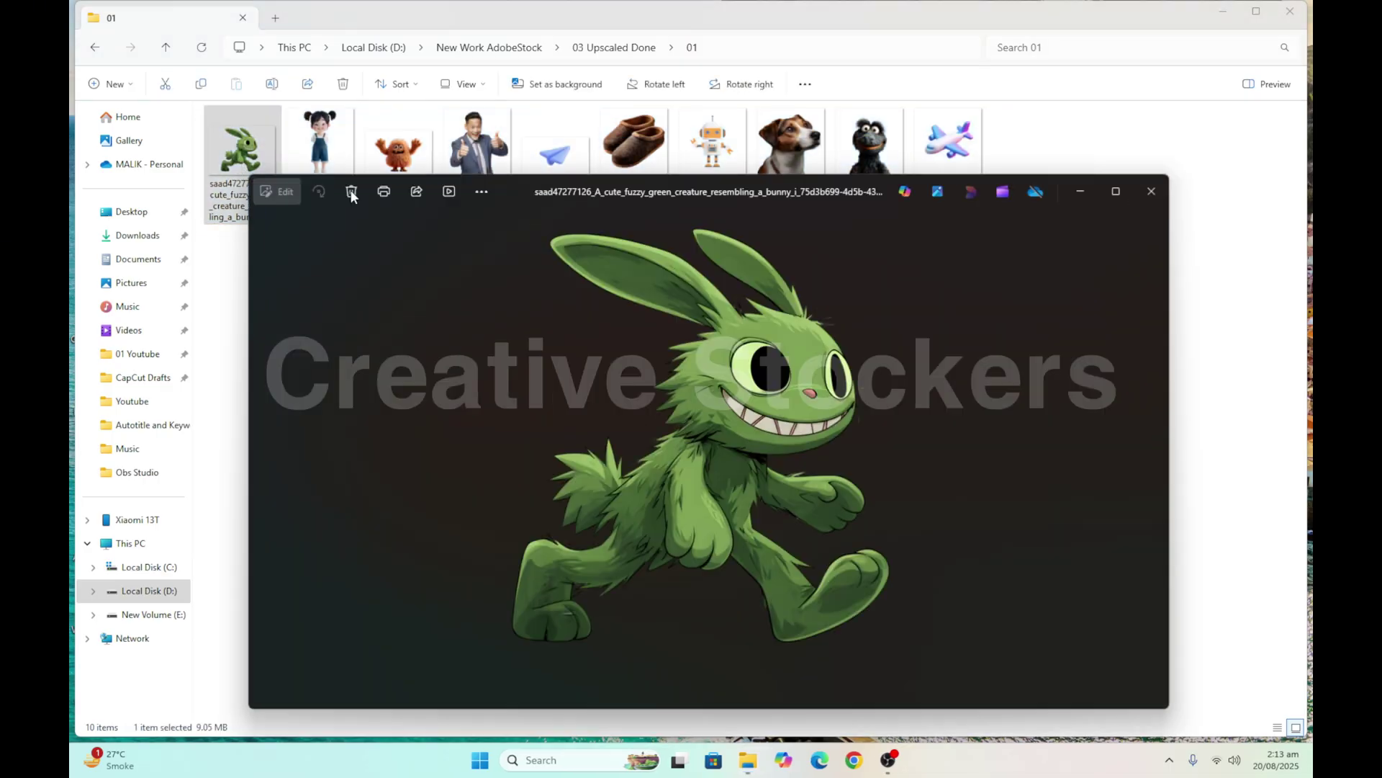
pyautogui.scroll(-2, 732, 311)
pyautogui.scroll(-5, 732, 311)
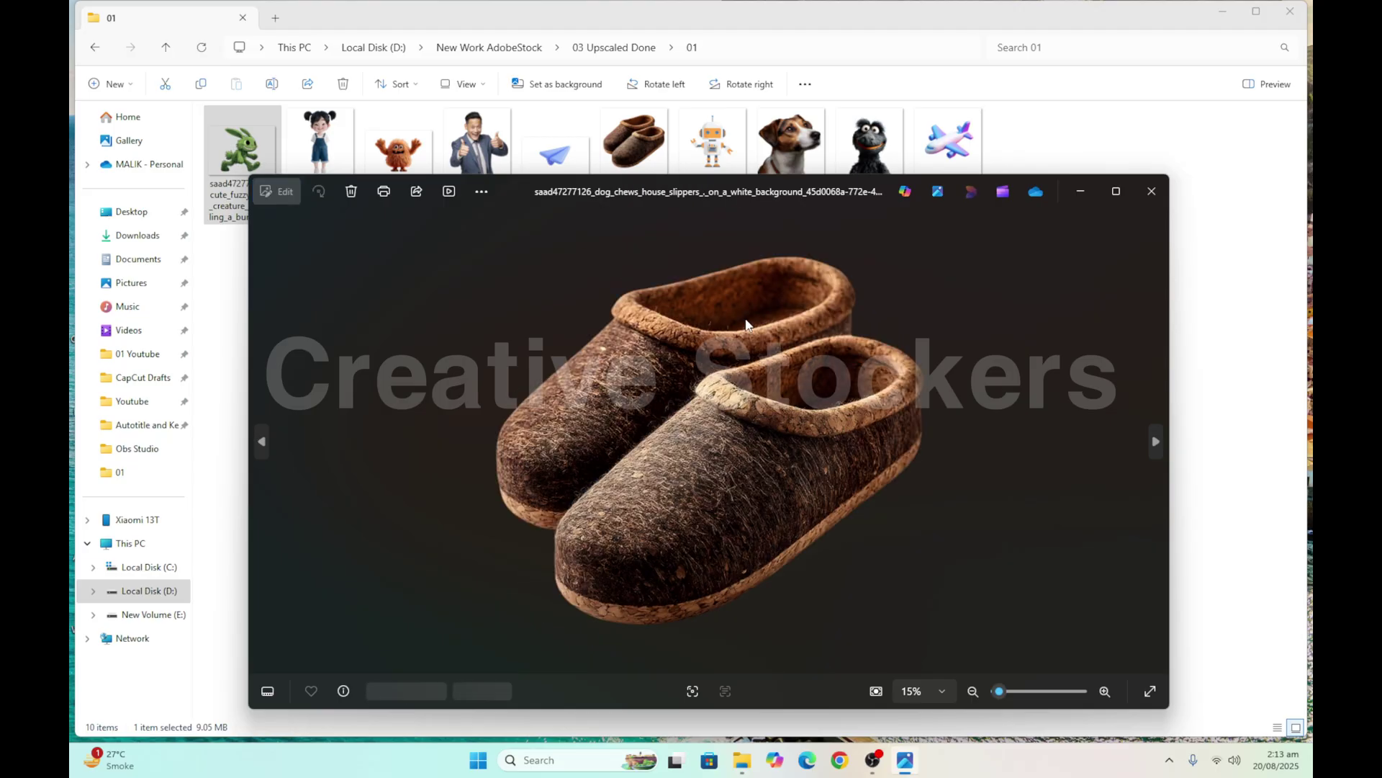
pyautogui.scroll(-2, 738, 329)
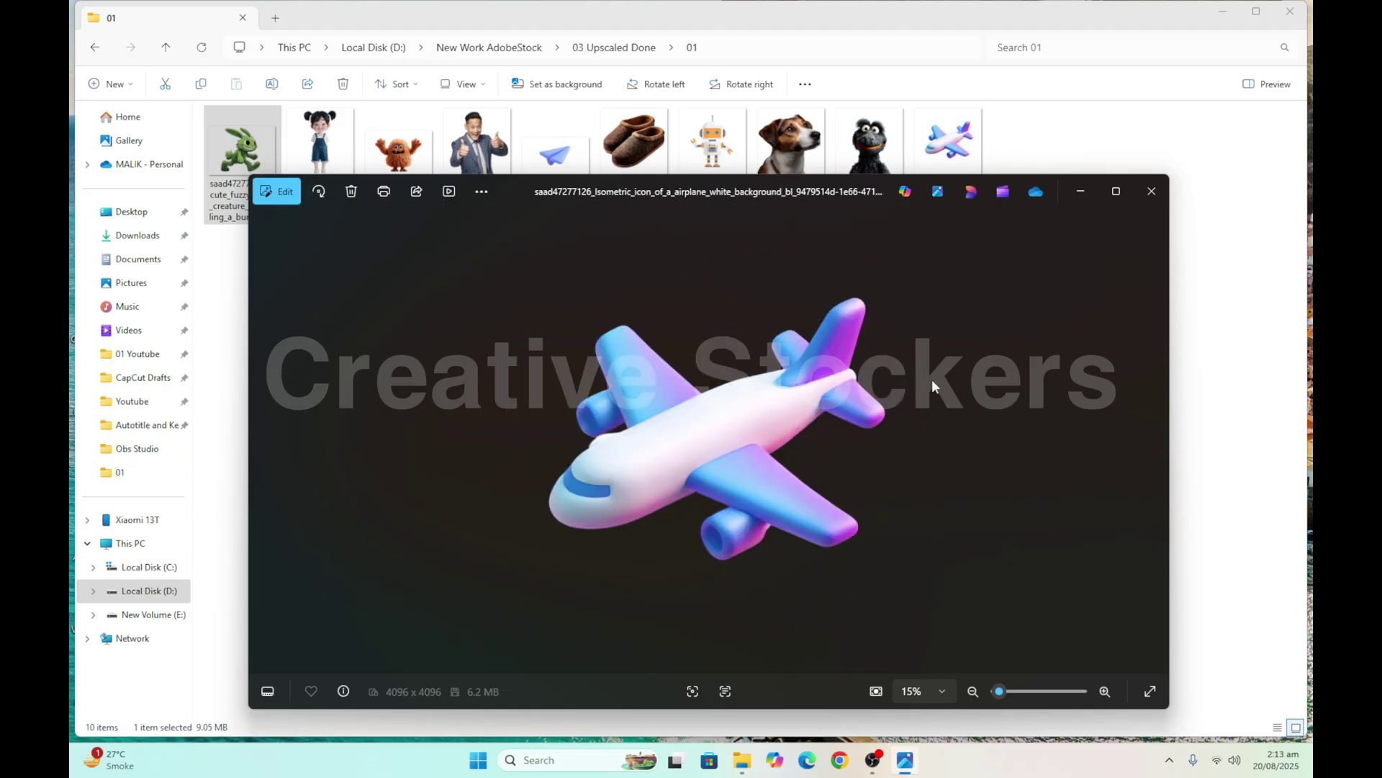
pyautogui.scroll(5, 968, 335)
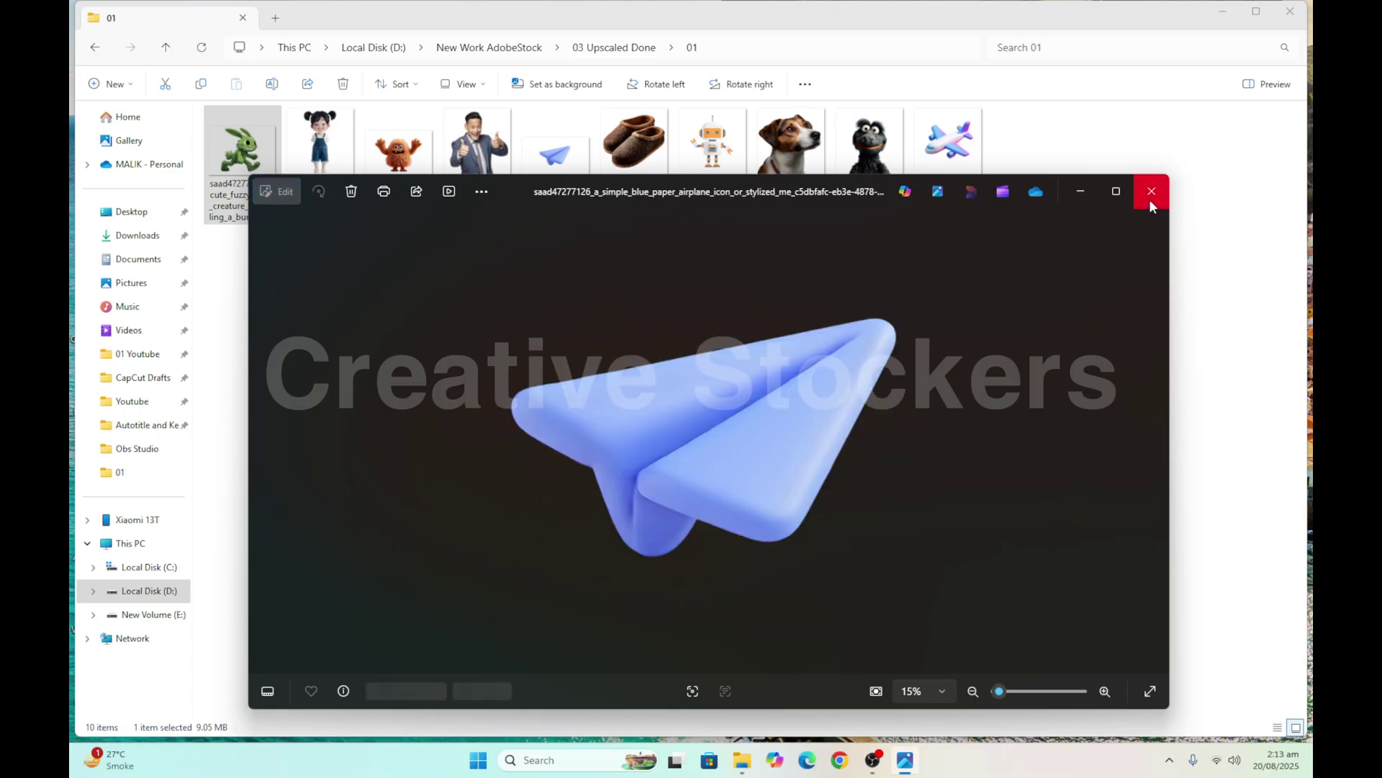
pyautogui.click(1149, 198)
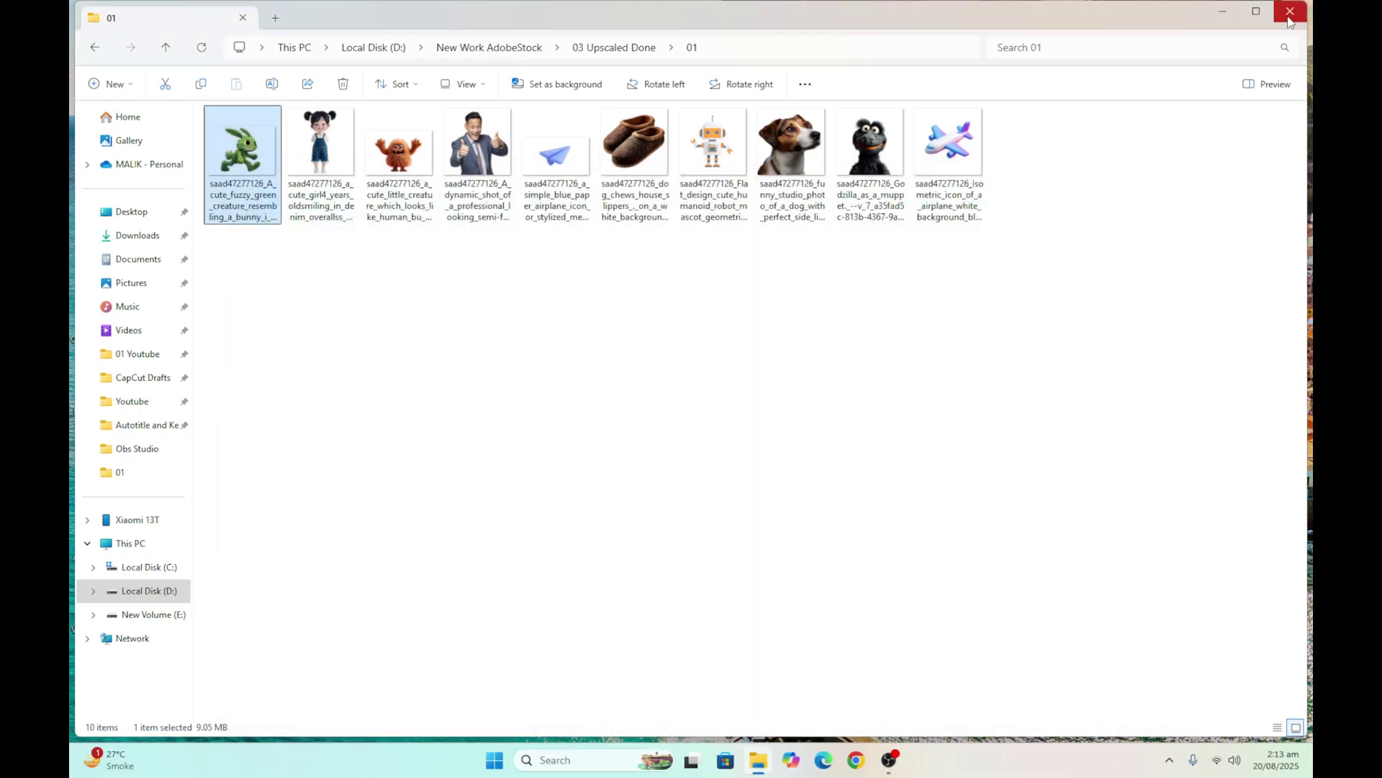
pyautogui.click(1290, 12)
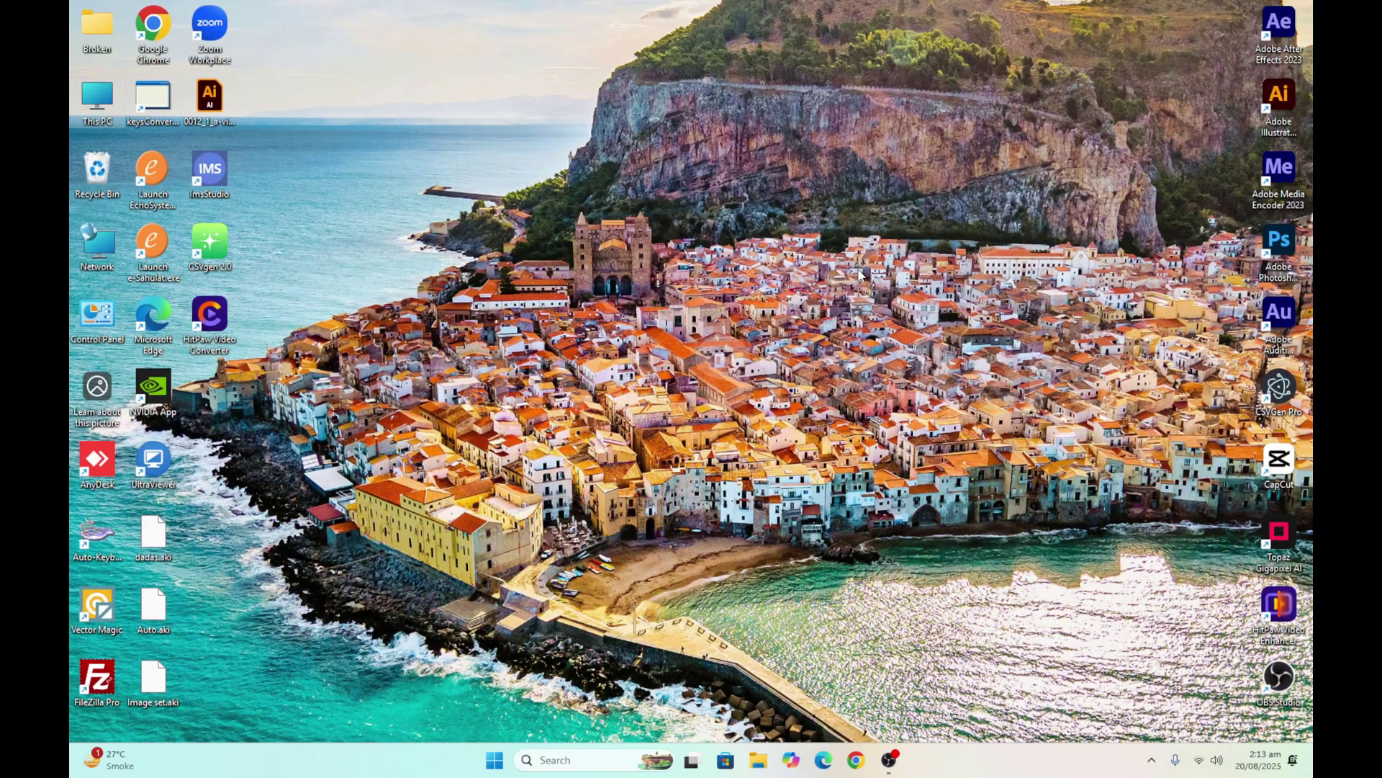
# Switch to Chrome with the AdobeStock profile and open the Uploaded Files page of the Adobe Stock contributor site
pyautogui.click(855, 760)
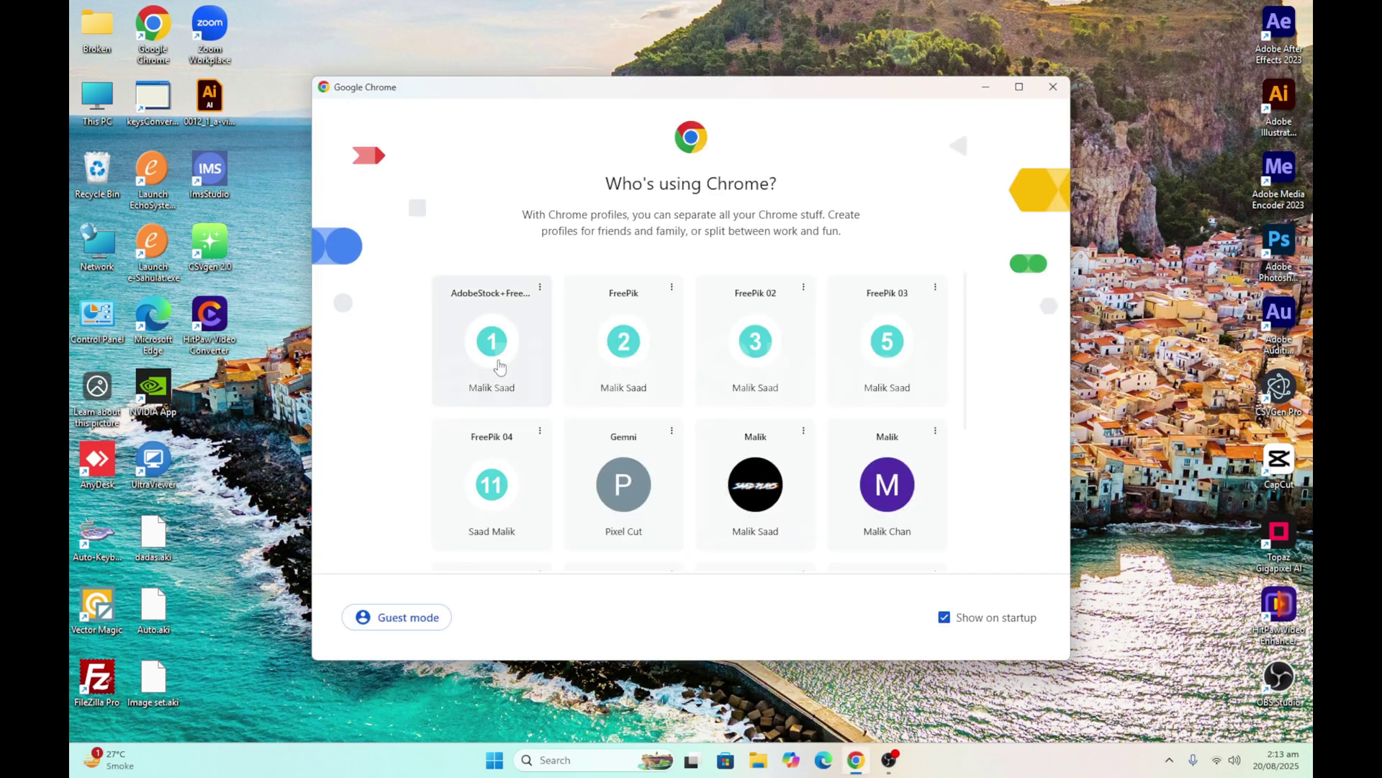
pyautogui.click(499, 361)
pyautogui.click(605, 393)
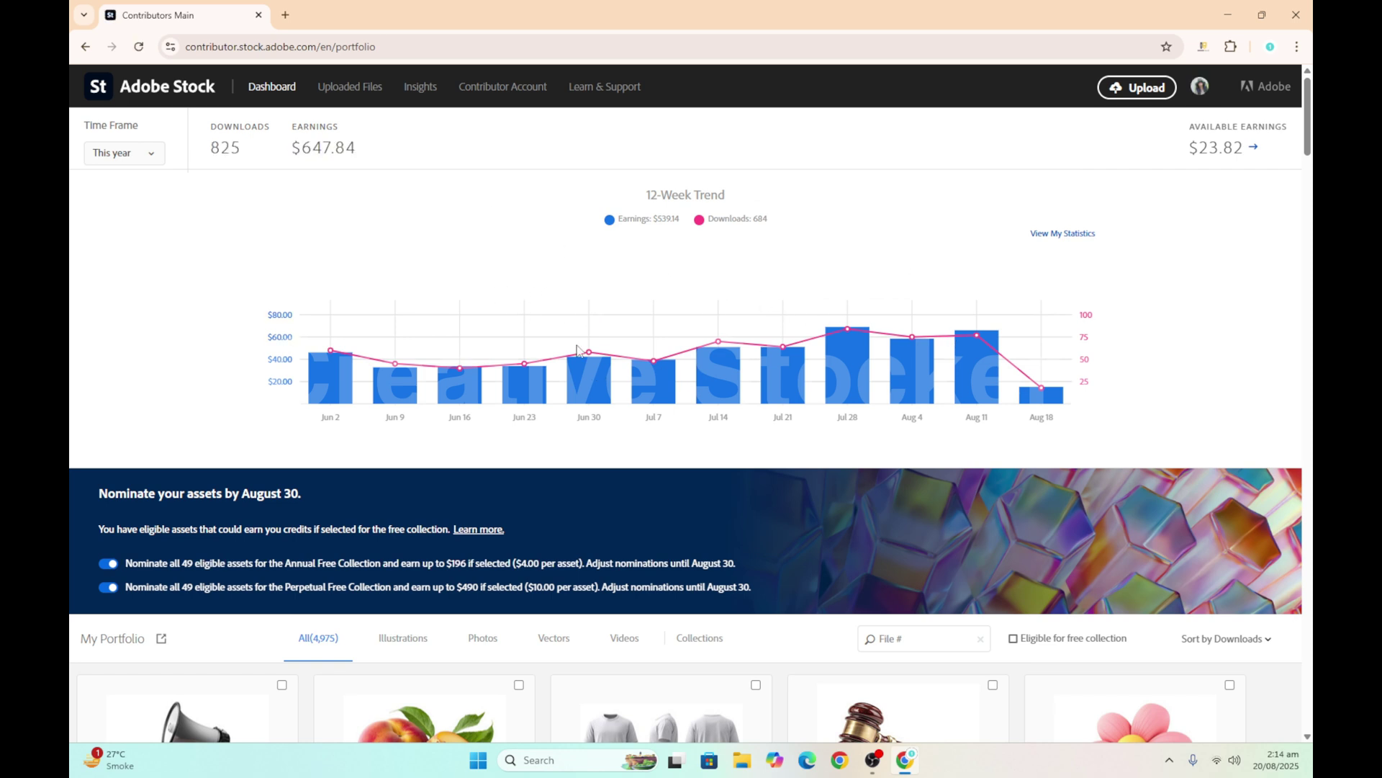
pyautogui.click(351, 95)
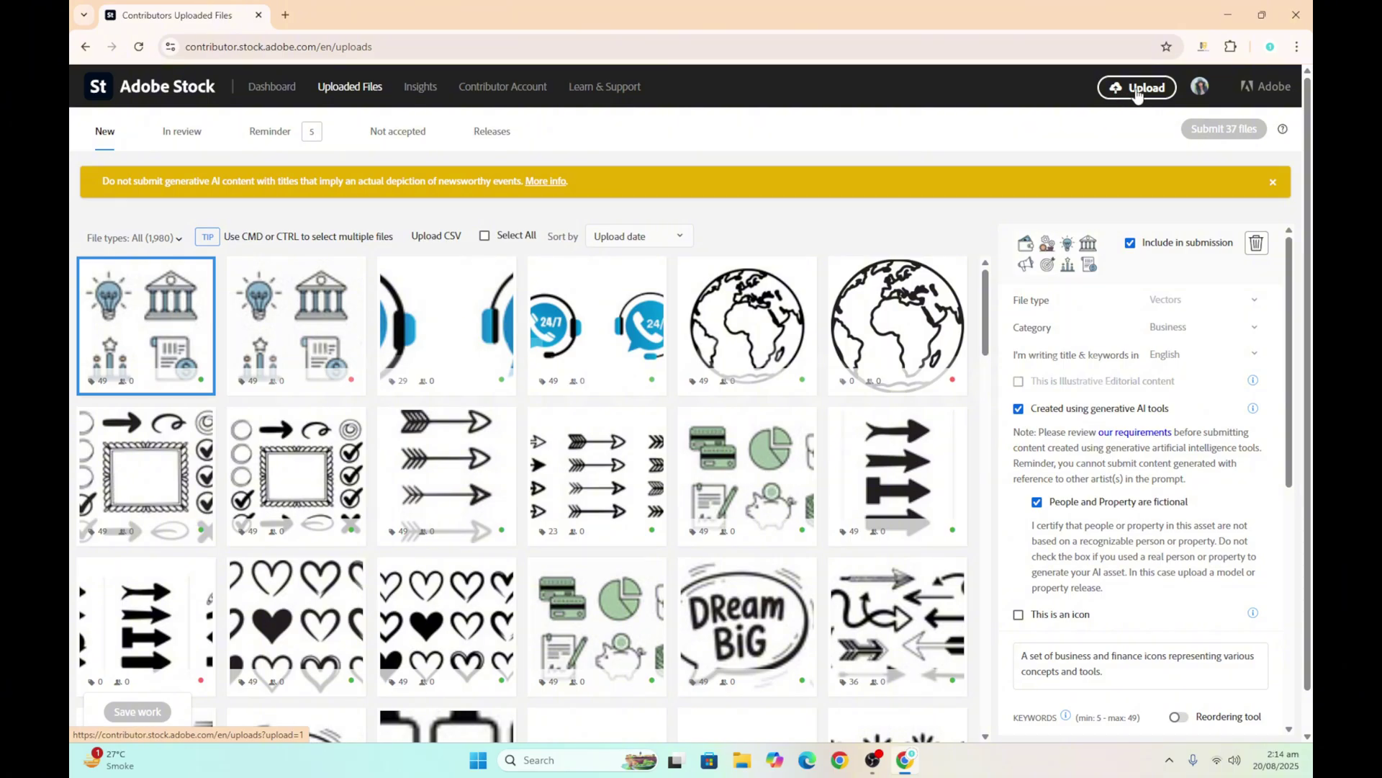
# Start a new file upload and browse to D: > New Work AdobeStock > 03 Upscaled Done > 01
pyautogui.click(1141, 95)
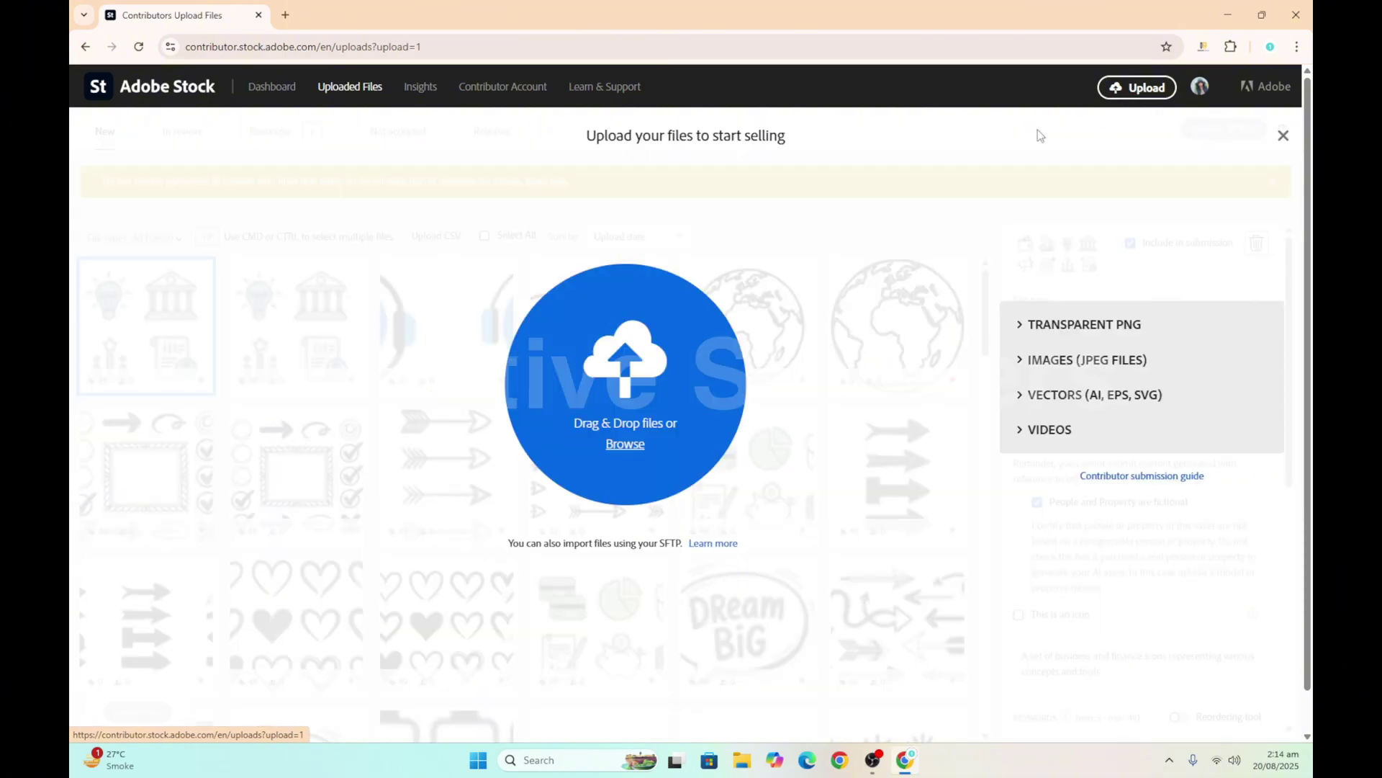
pyautogui.click(624, 446)
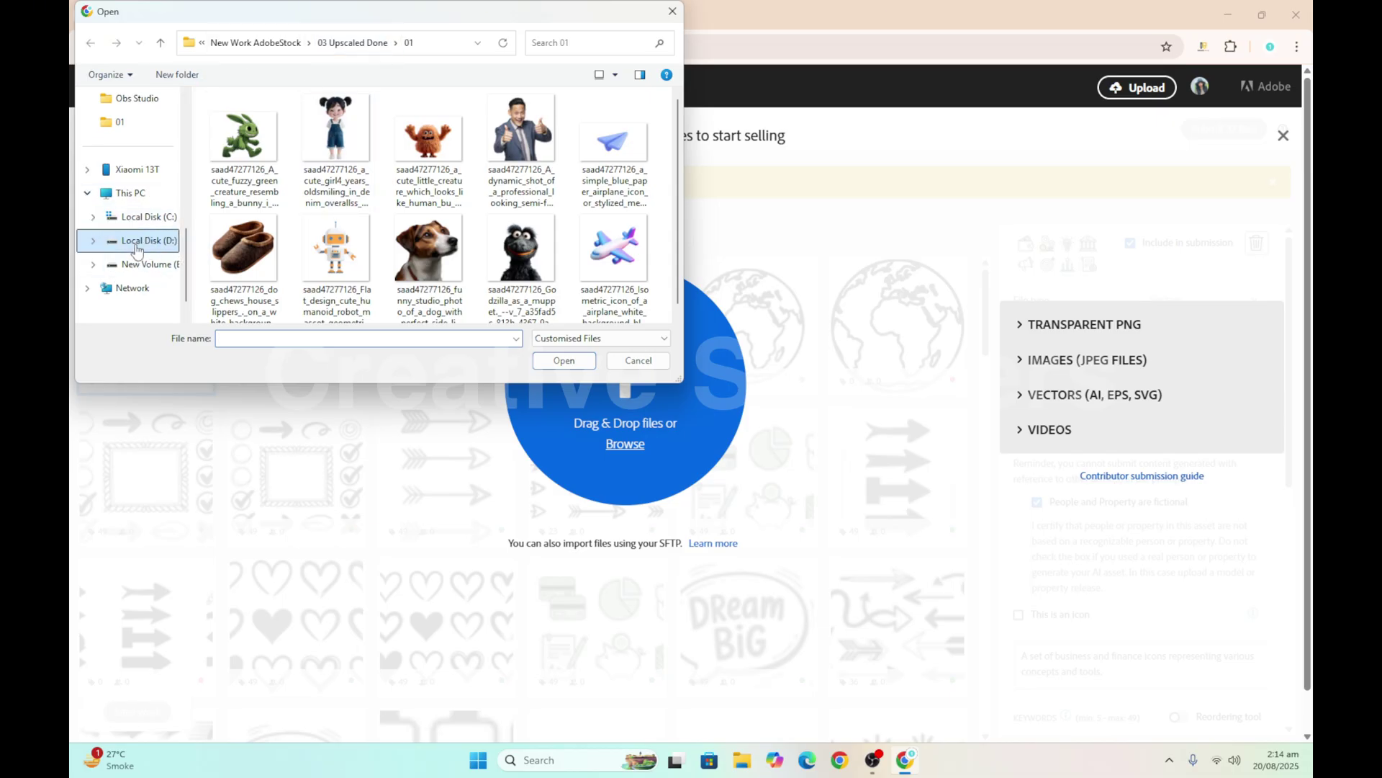
pyautogui.click(134, 244)
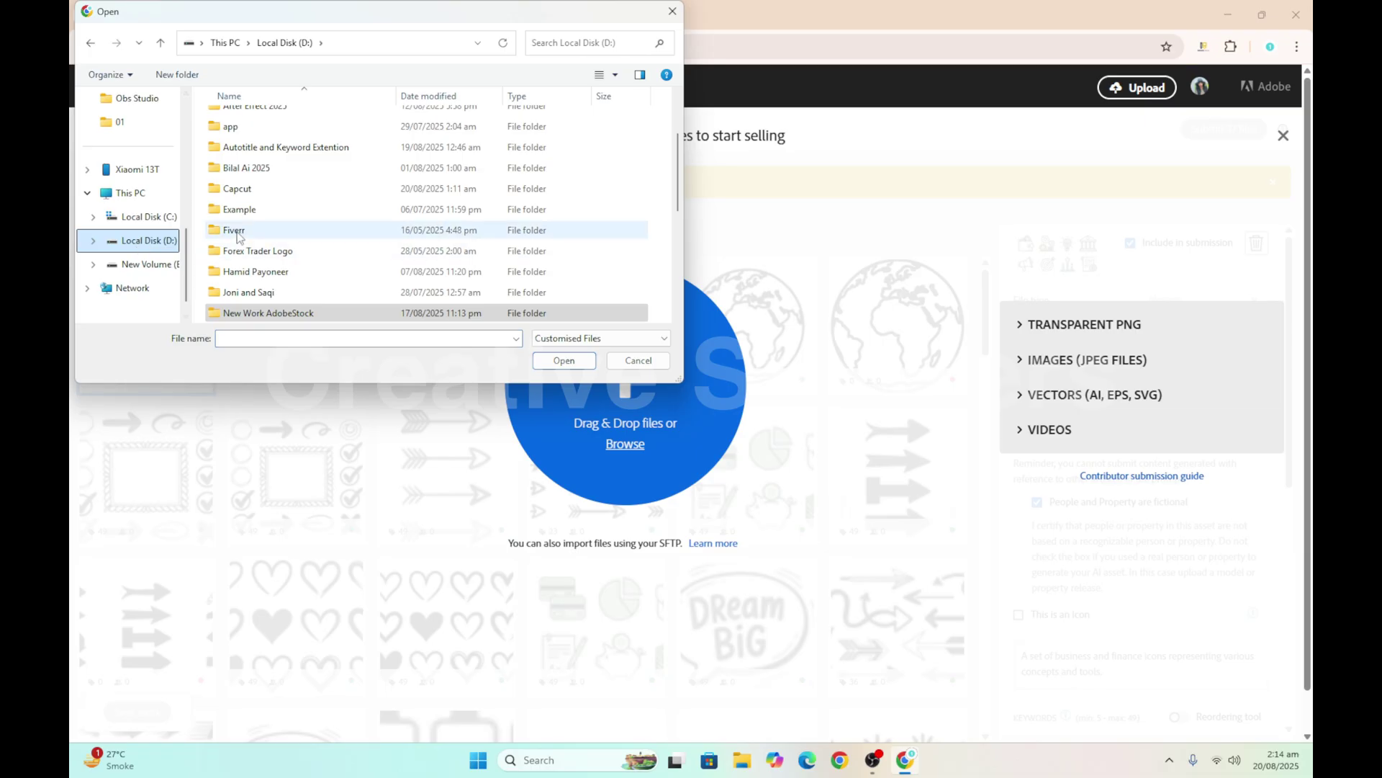
pyautogui.scroll(-3, 285, 230)
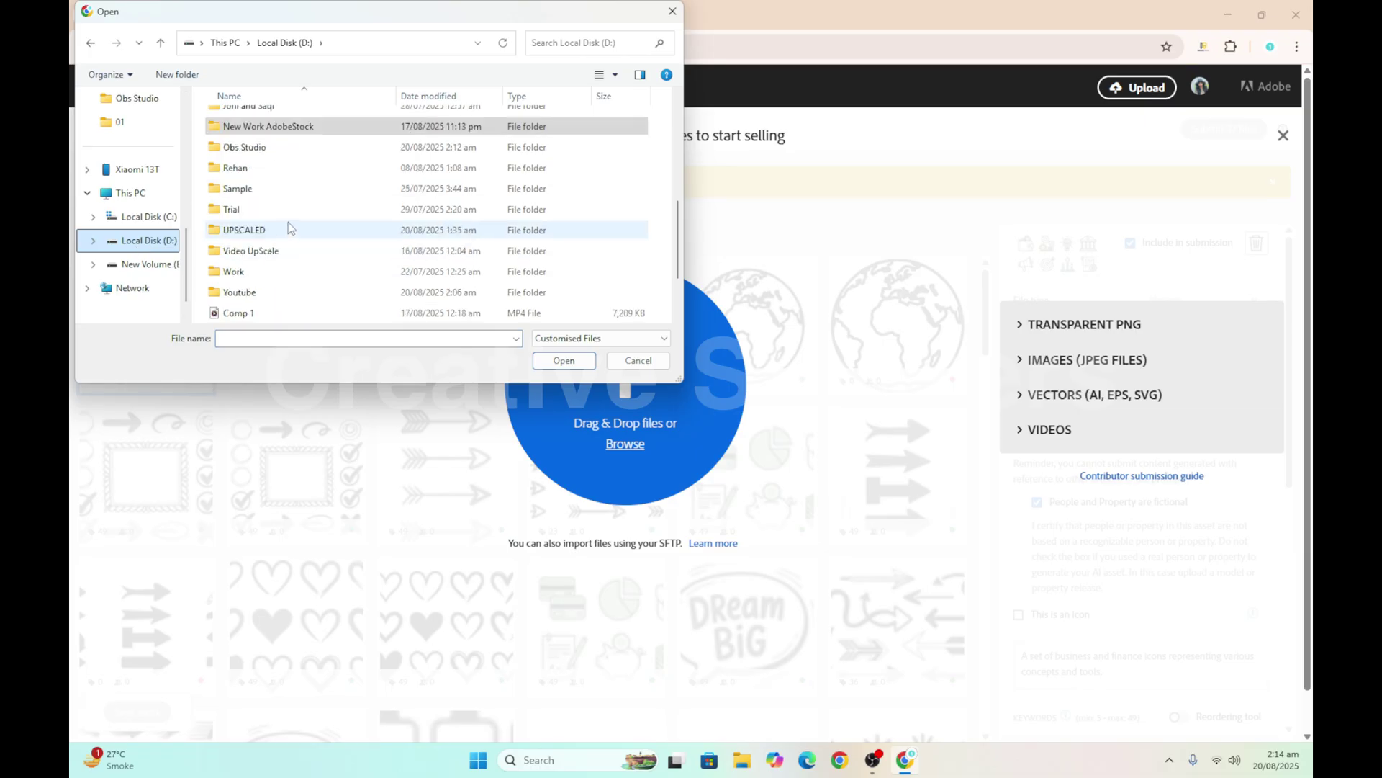
pyautogui.doubleClick(269, 129)
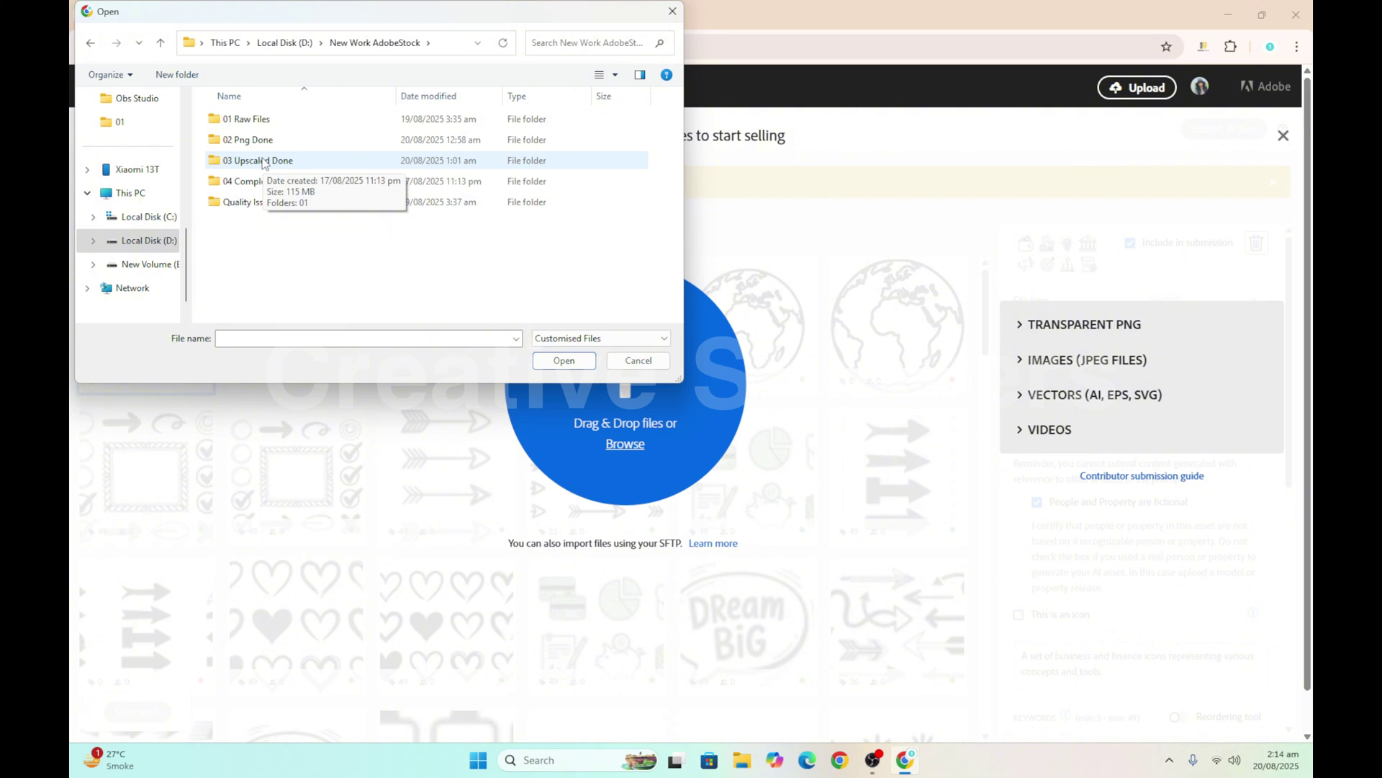
pyautogui.doubleClick(263, 162)
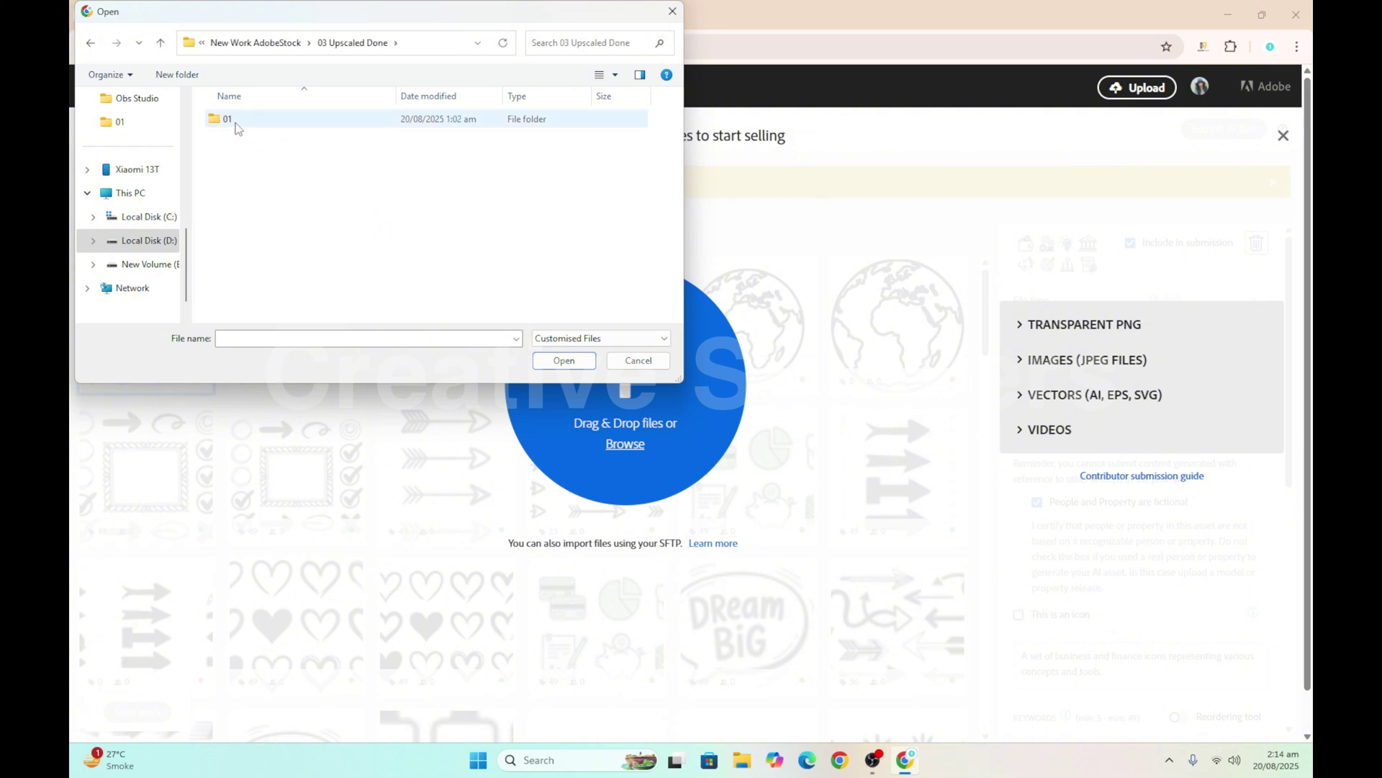
pyautogui.doubleClick(237, 122)
# Select all images in folder 01 and upload them to Adobe Stock
pyautogui.click(265, 144)
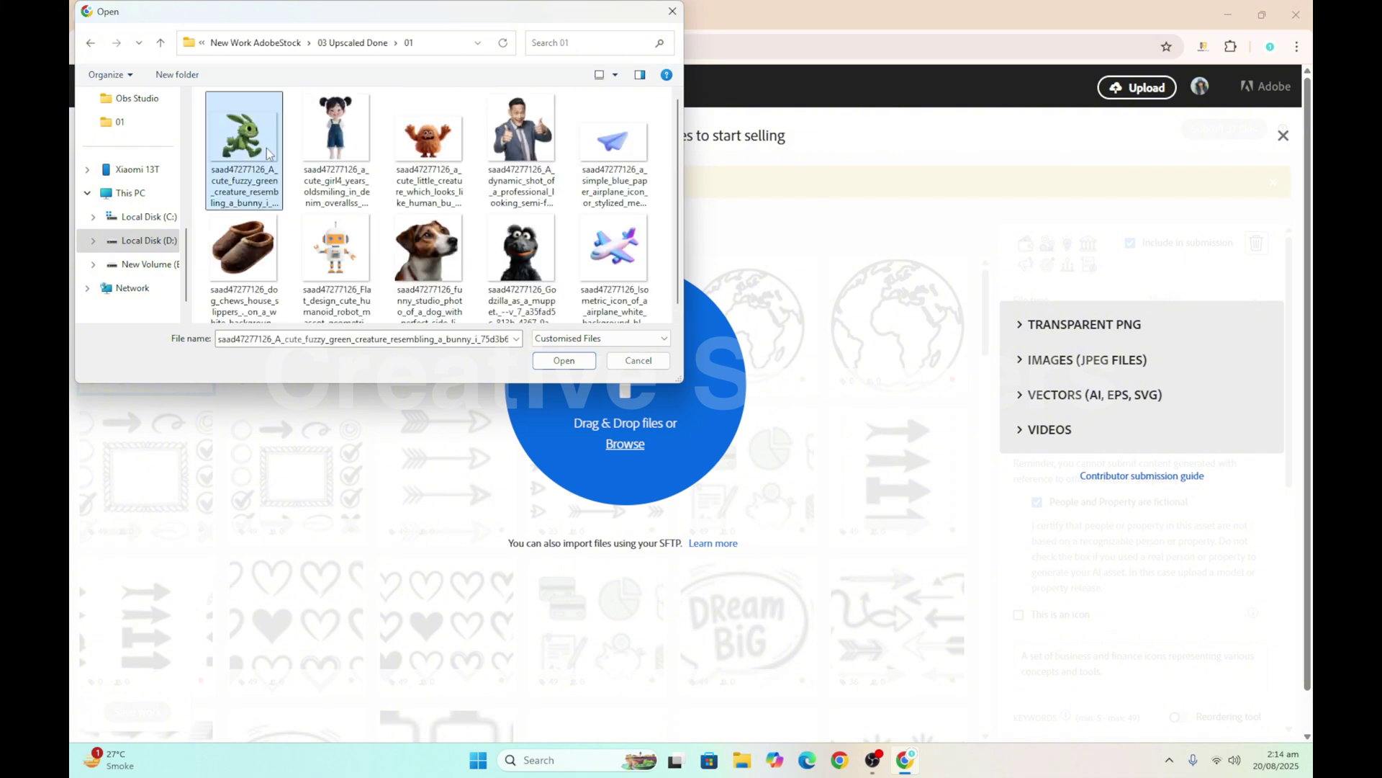
pyautogui.hotkey('ctrl', 'a')
pyautogui.click(560, 362)
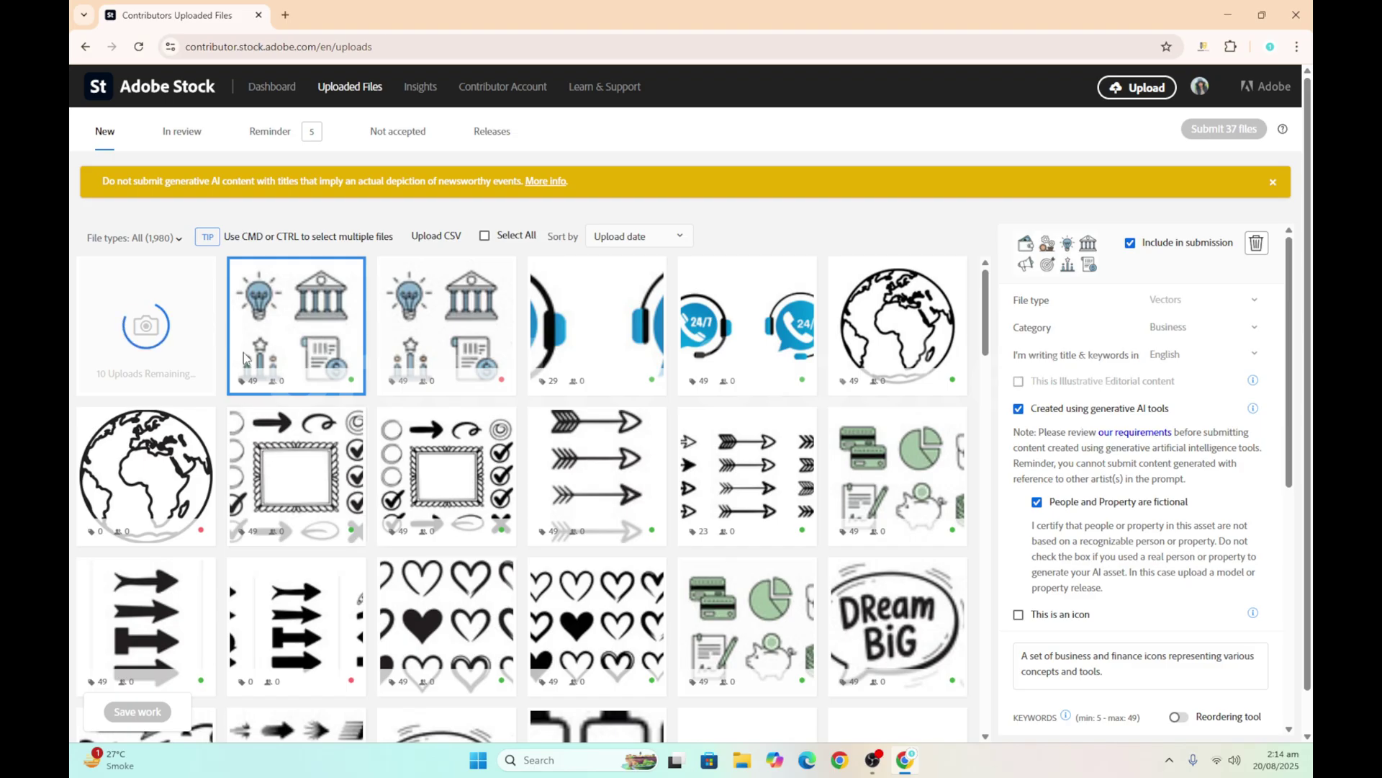
# Find the CSVNest website with a Google search for csvnest in a new tab and sign in there with Google
pyautogui.click(289, 22)
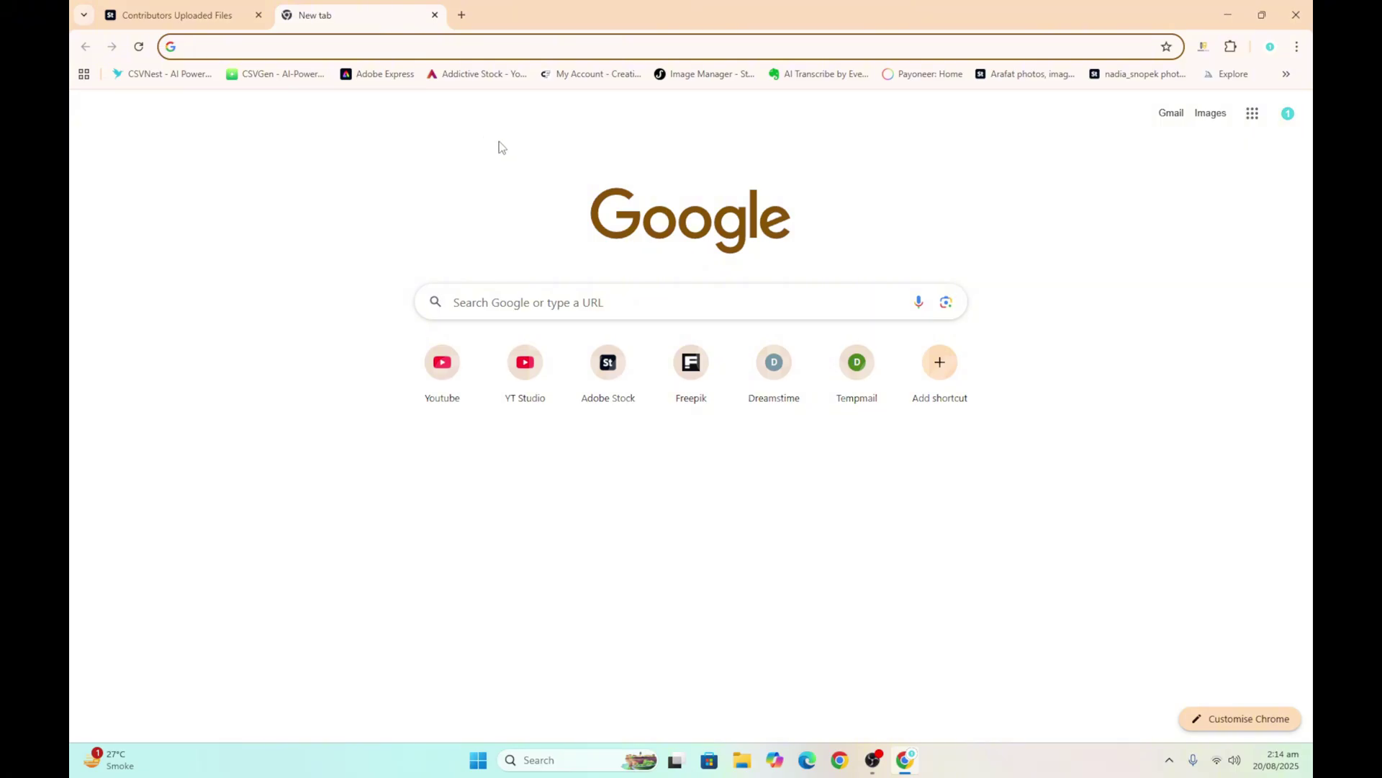
pyautogui.click(323, 49)
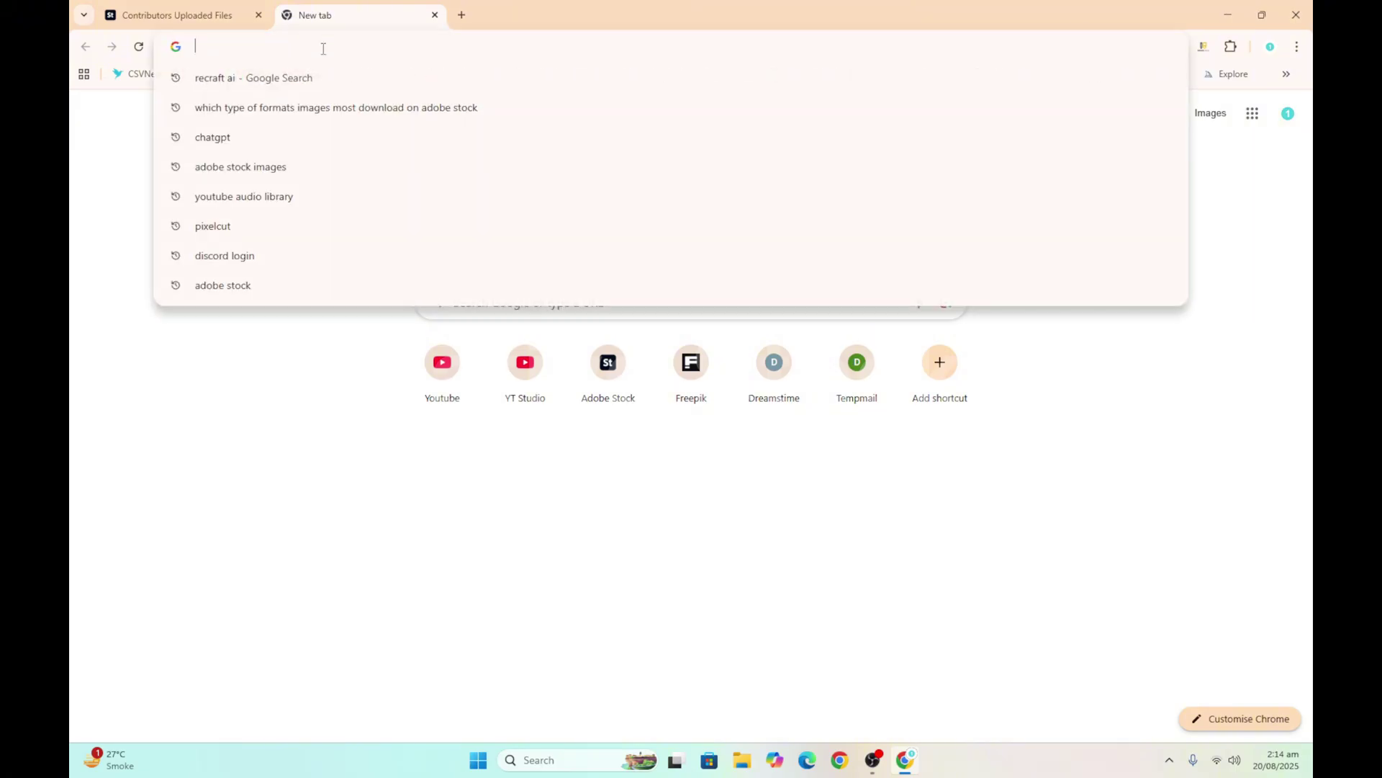
pyautogui.write('csv')
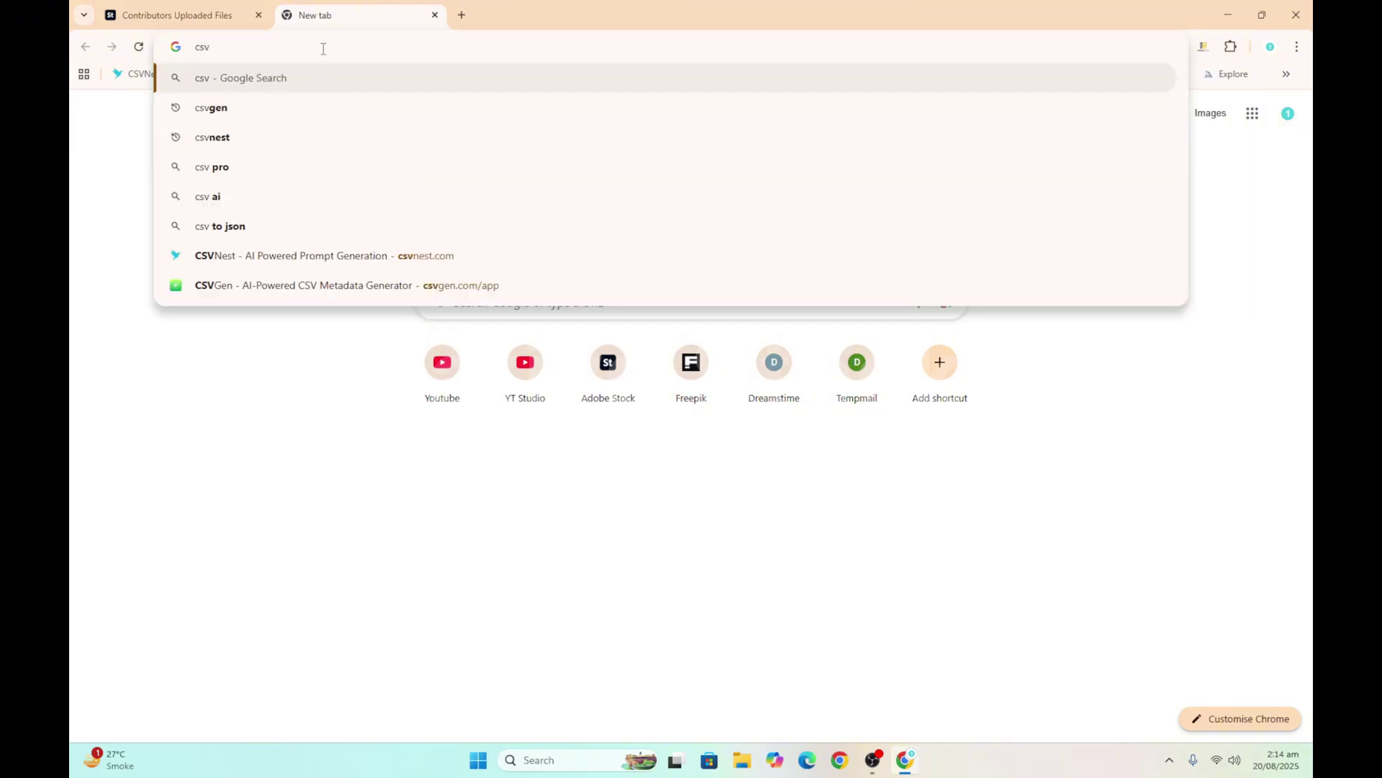
pyautogui.write('nest')
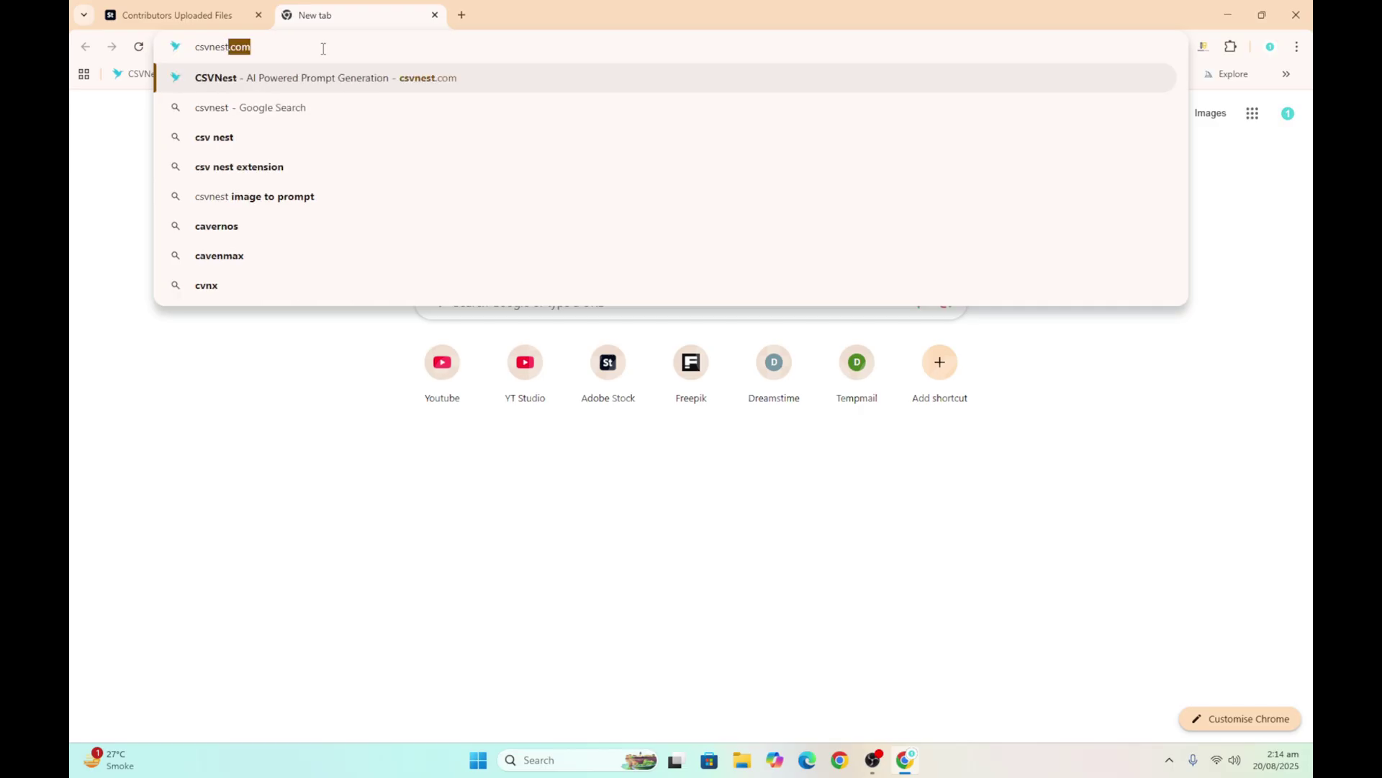
pyautogui.press('BackSpace')
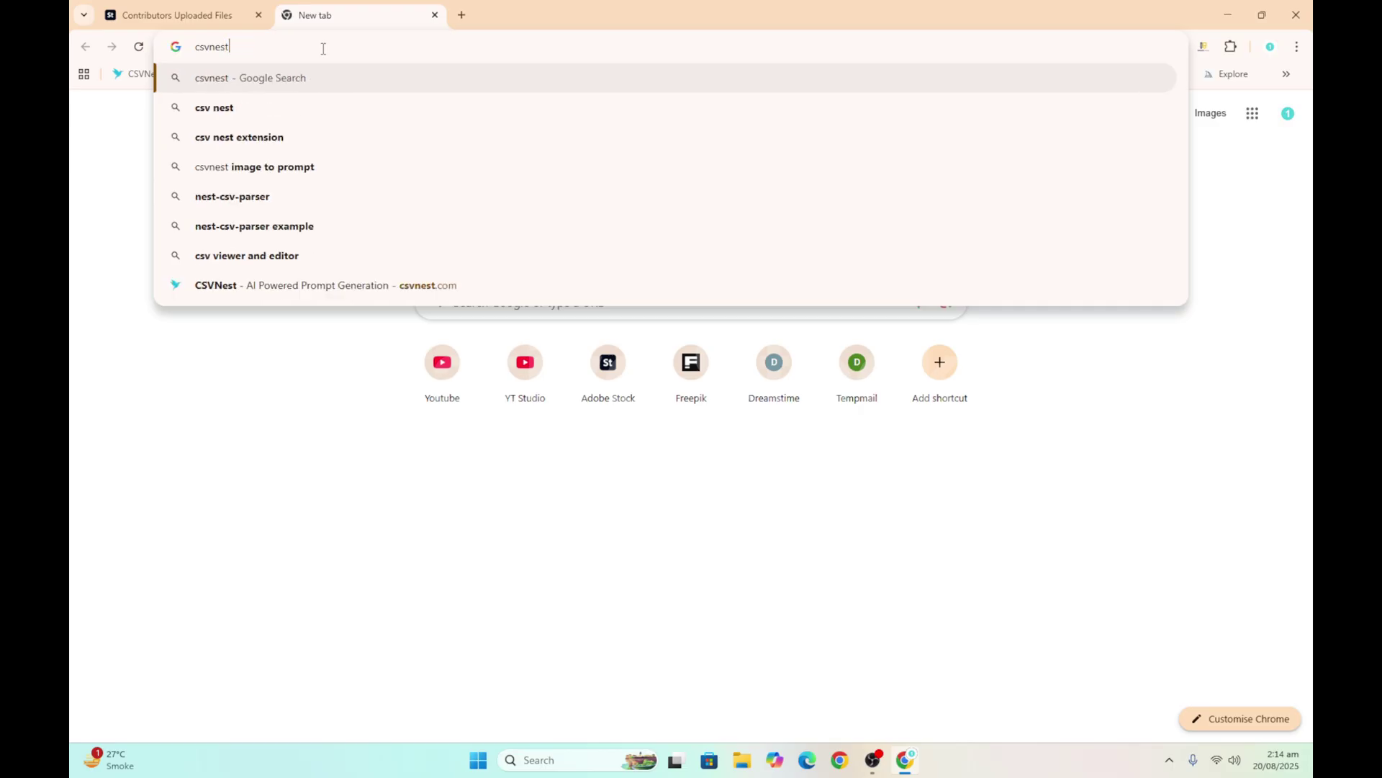
pyautogui.press('Return')
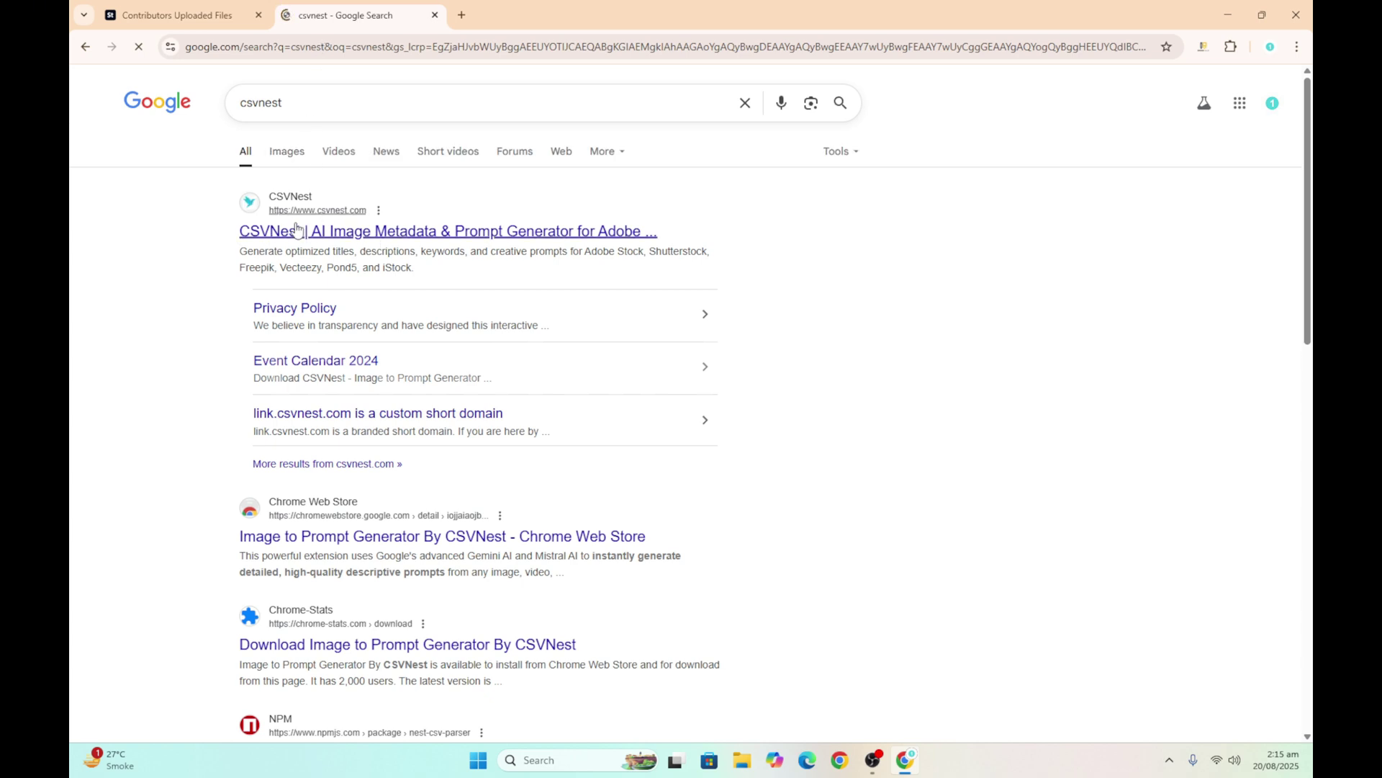
pyautogui.click(320, 232)
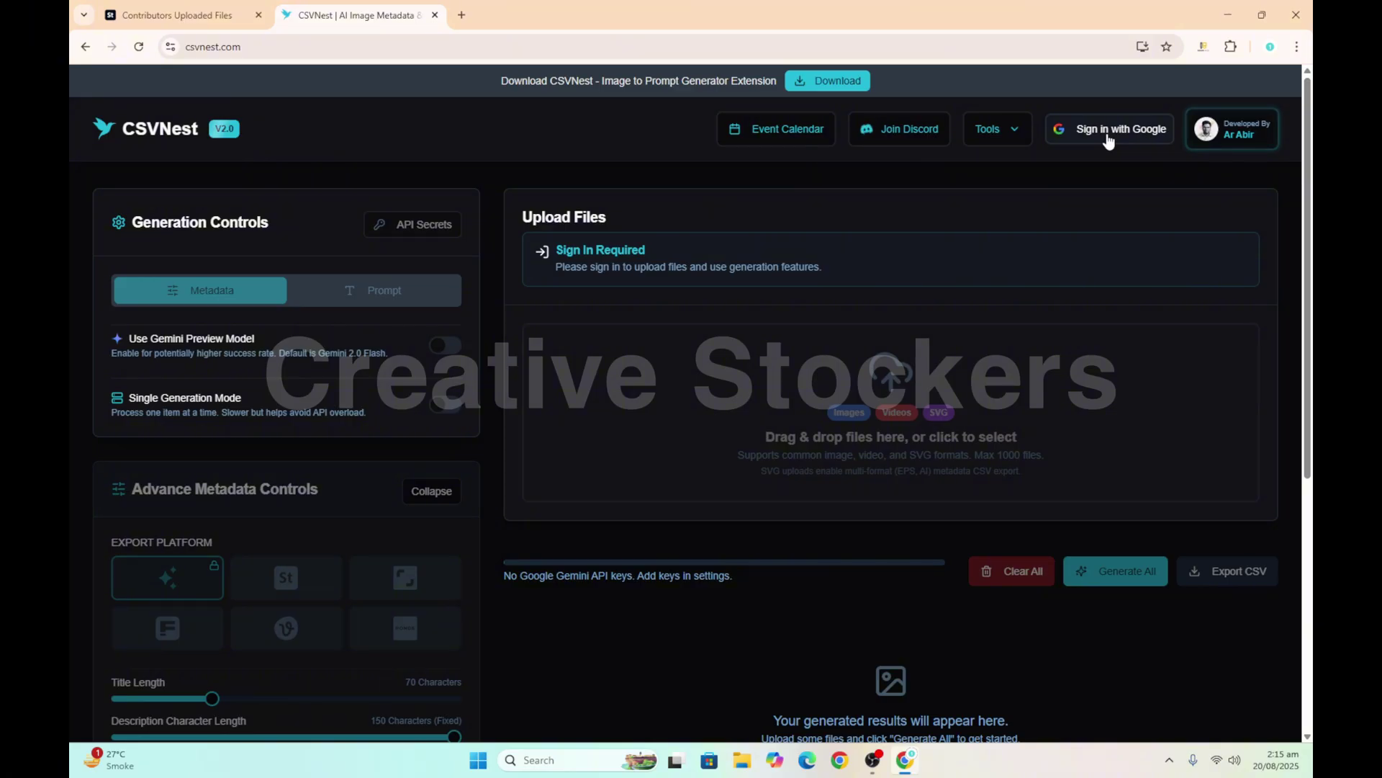
pyautogui.click(1085, 138)
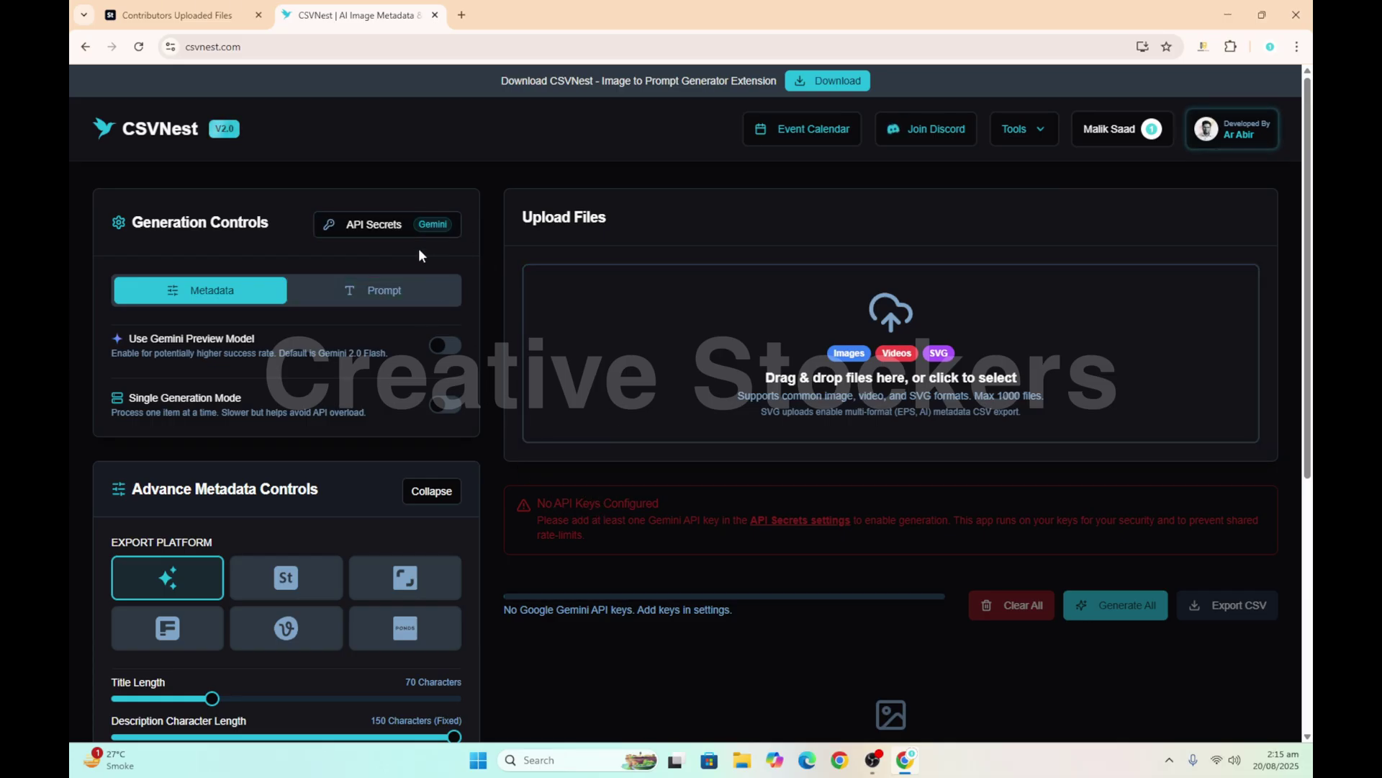
# Open the API secrets, choose Google Gemini as the AI provider and go to its API key page in Google AI Studio
pyautogui.click(386, 229)
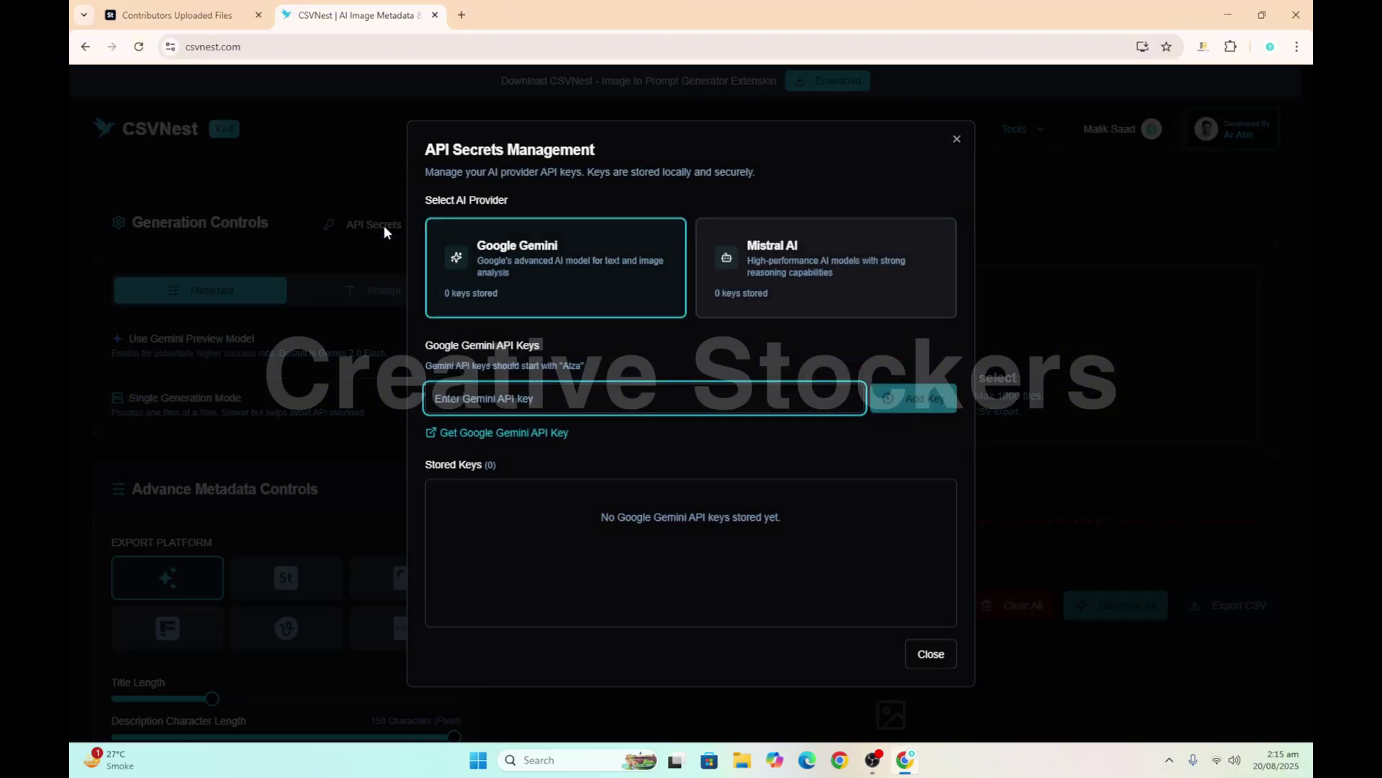
pyautogui.click(809, 273)
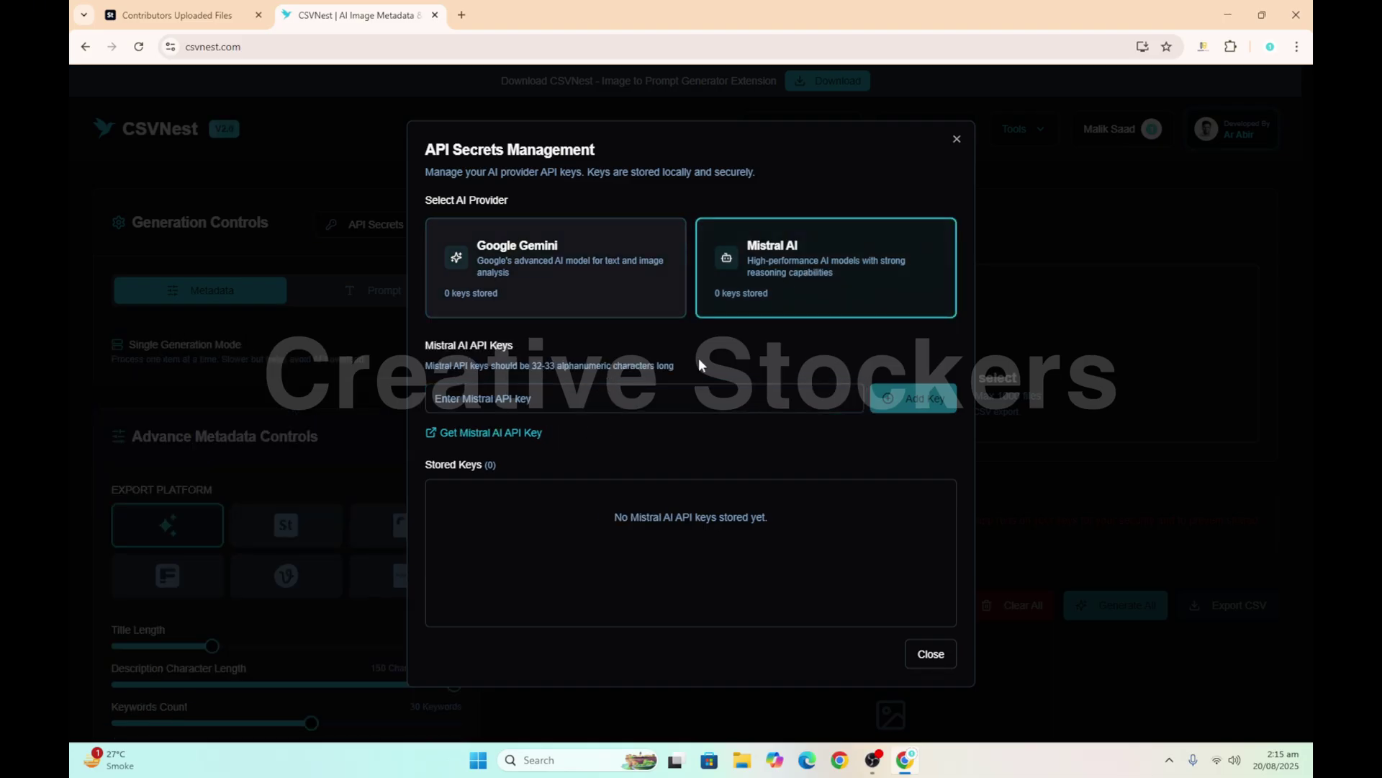
pyautogui.click(578, 258)
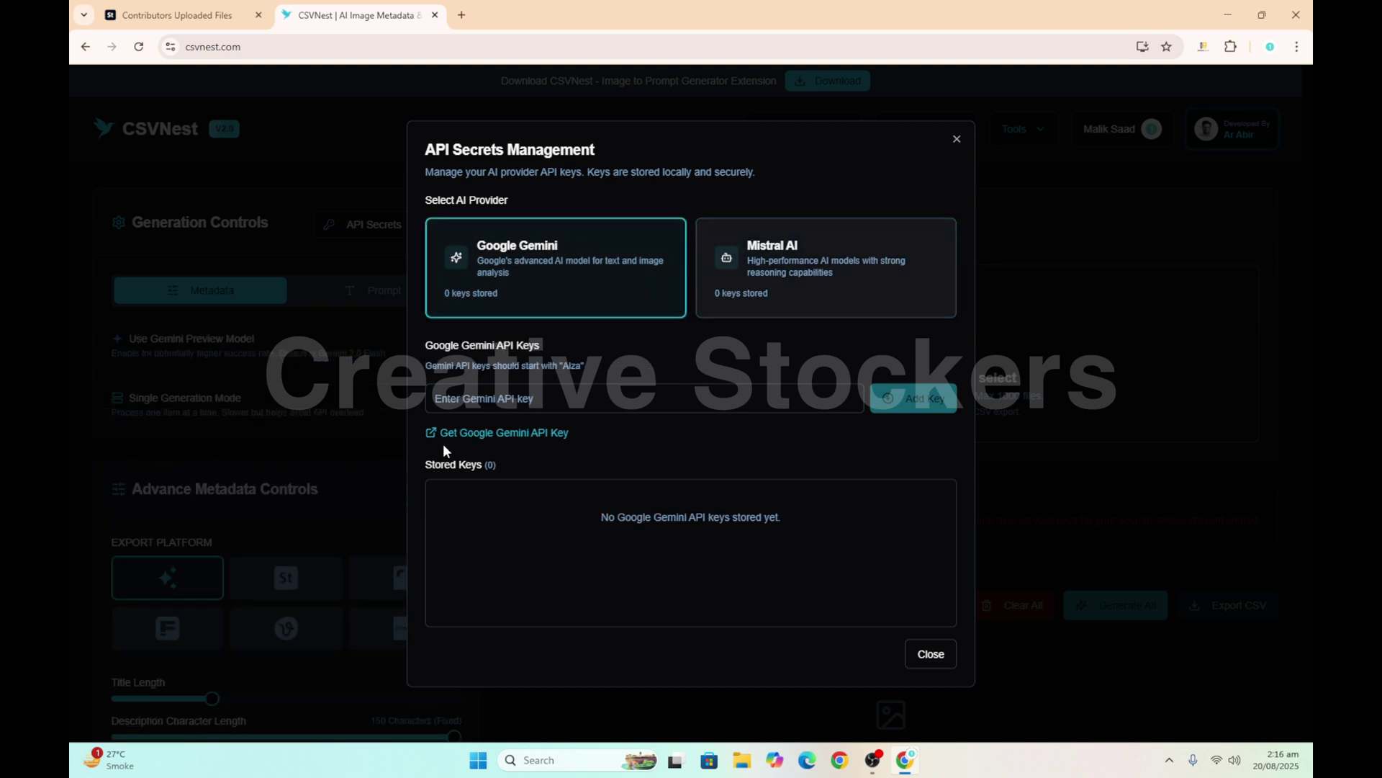
pyautogui.click(544, 433)
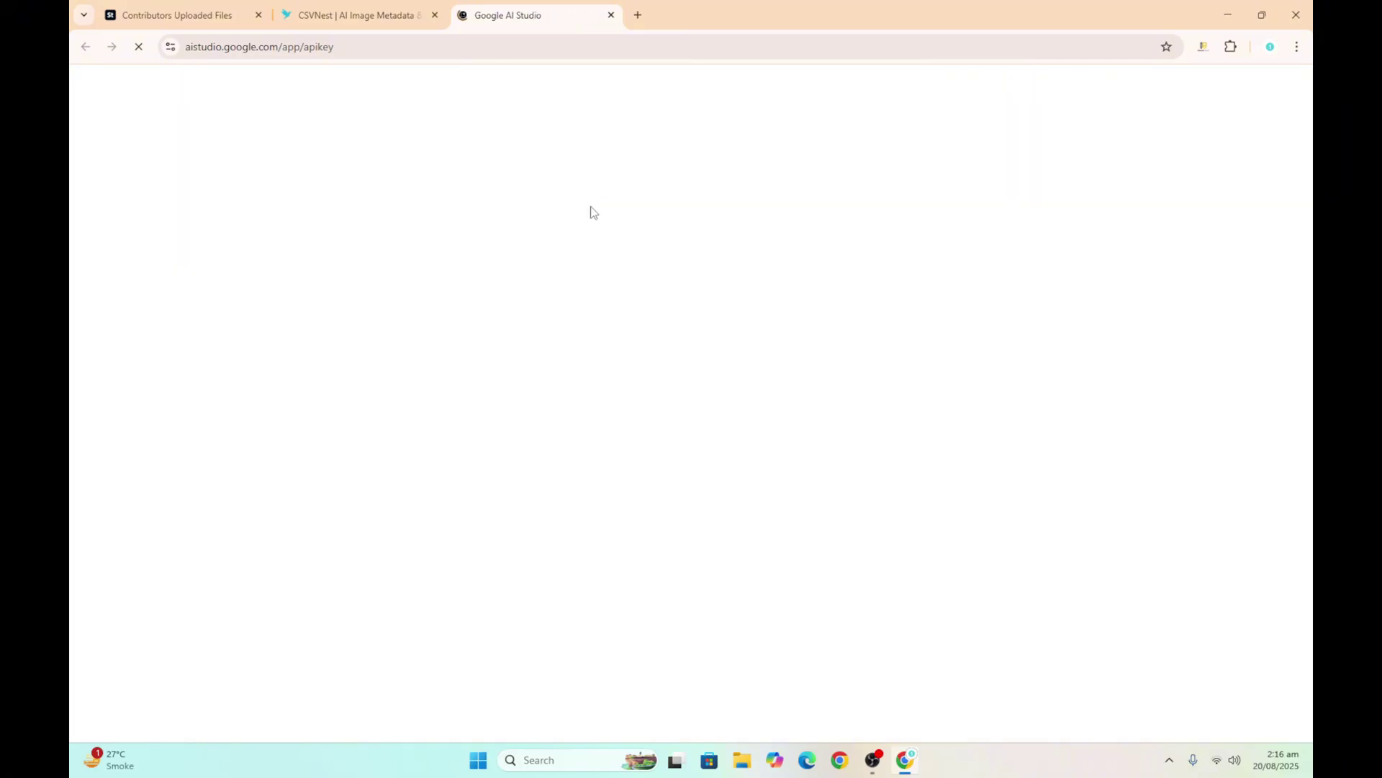
pyautogui.press('super+period')
pyautogui.click(670, 495)
pyautogui.click(749, 456)
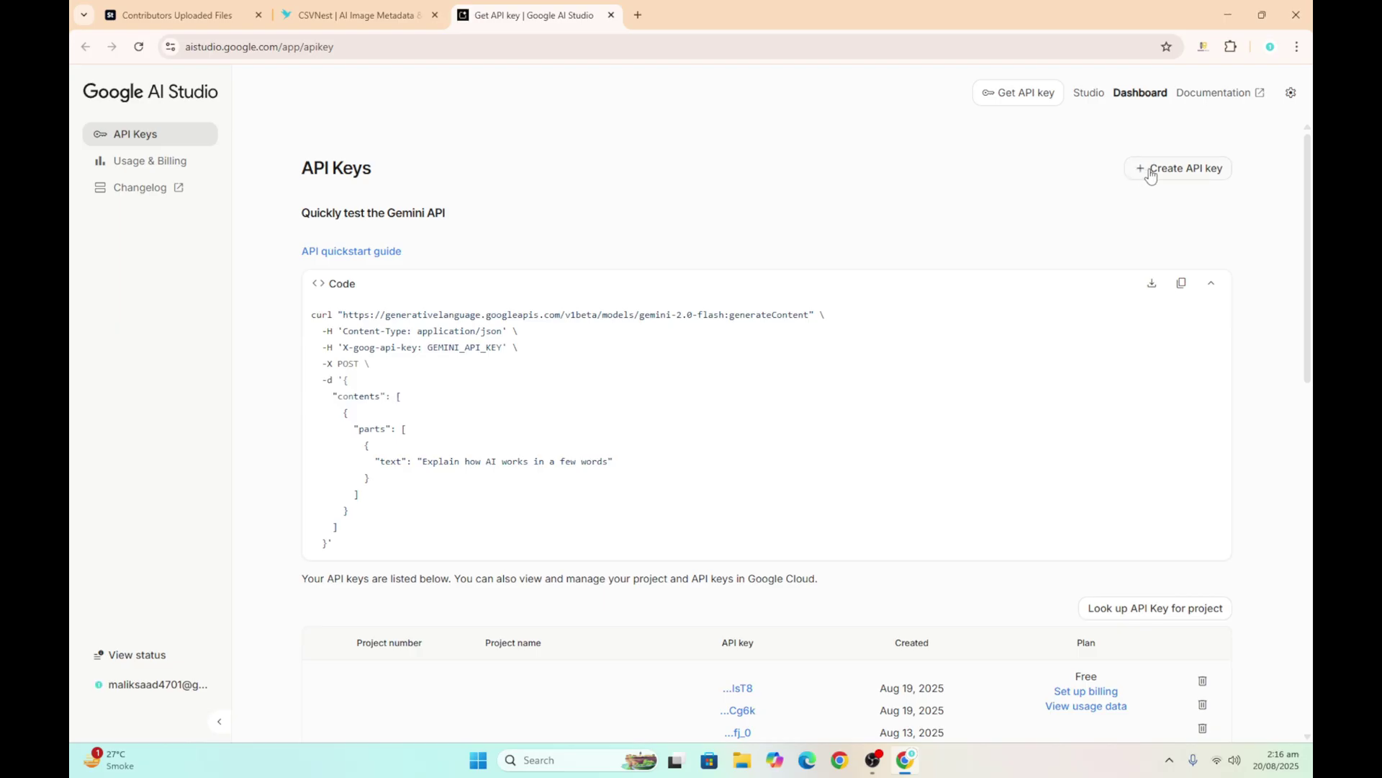
# Create an API key in the existing project My First Project and copy the generated key
pyautogui.click(1150, 170)
pyautogui.click(617, 429)
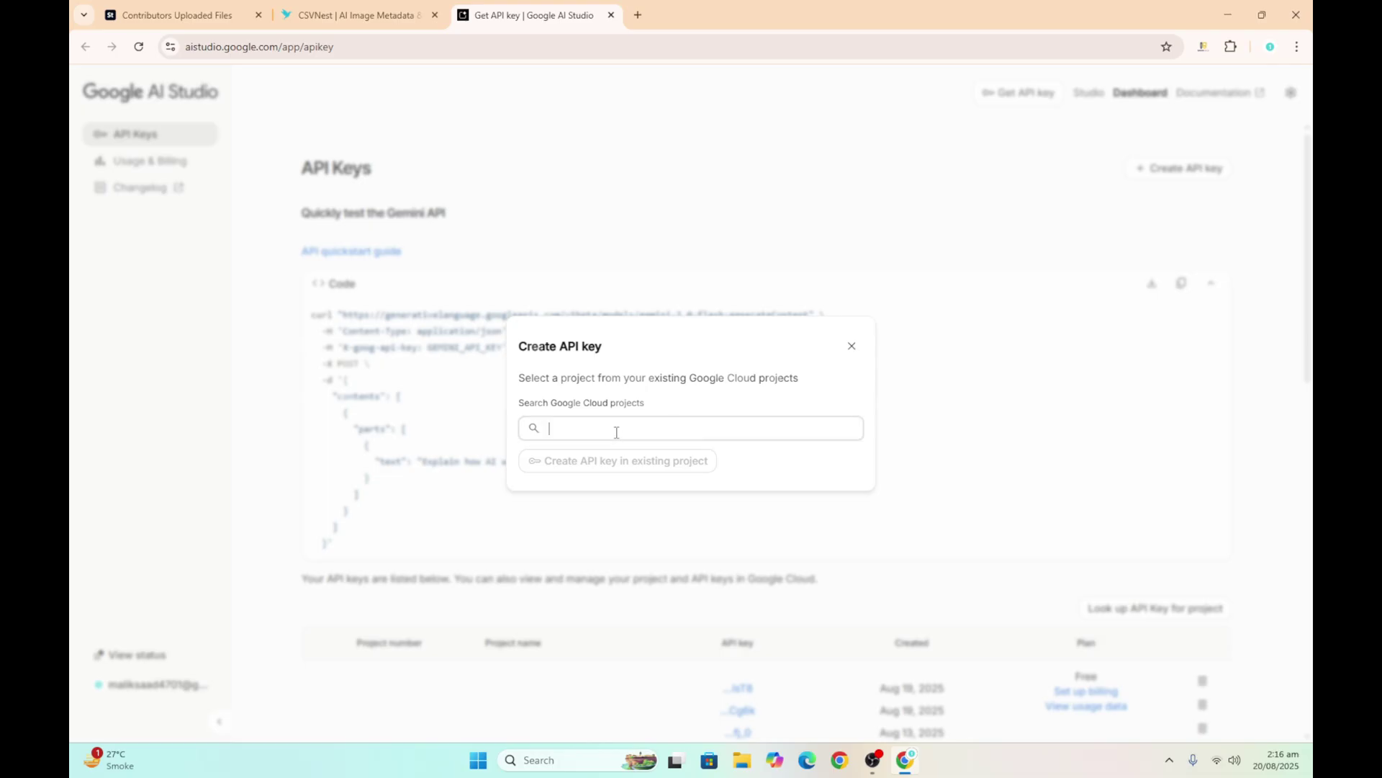
pyautogui.click(605, 461)
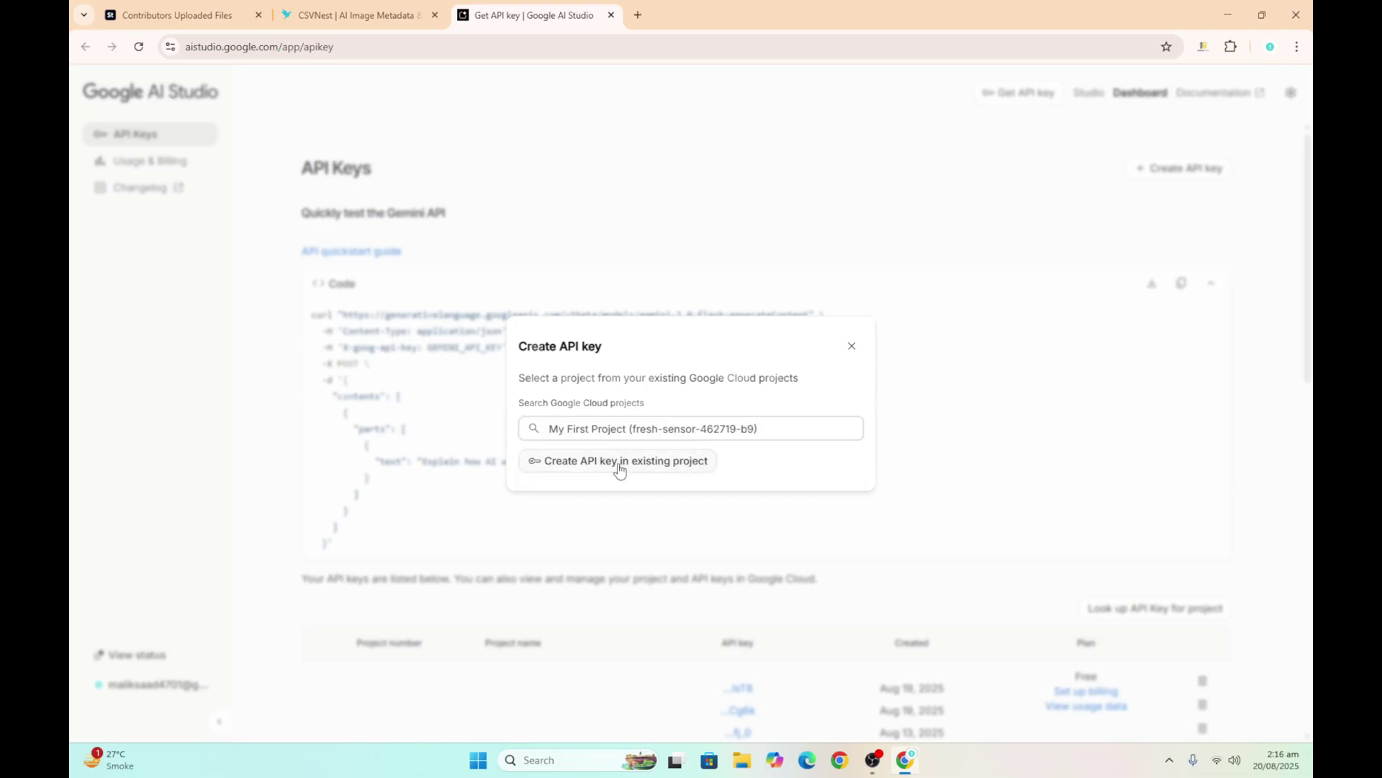
pyautogui.click(617, 467)
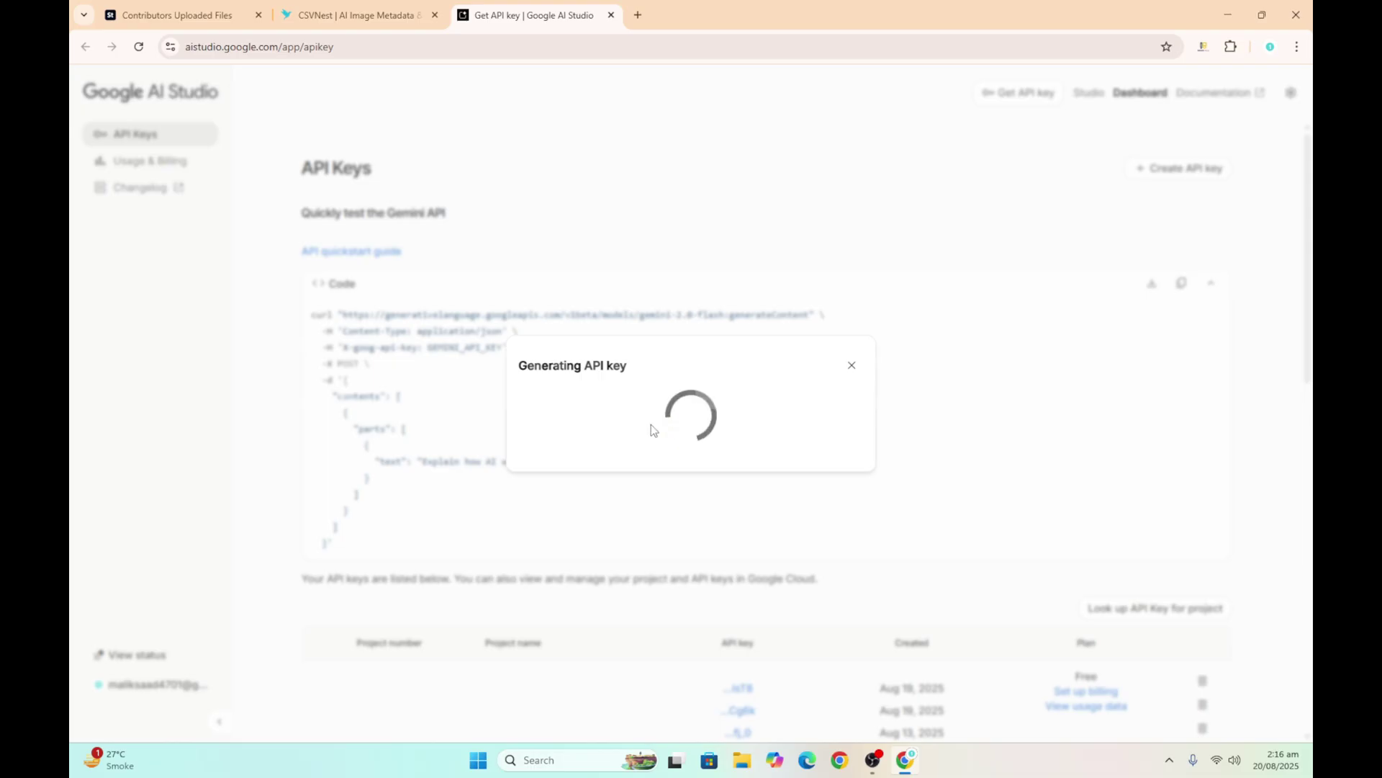
pyautogui.click(767, 426)
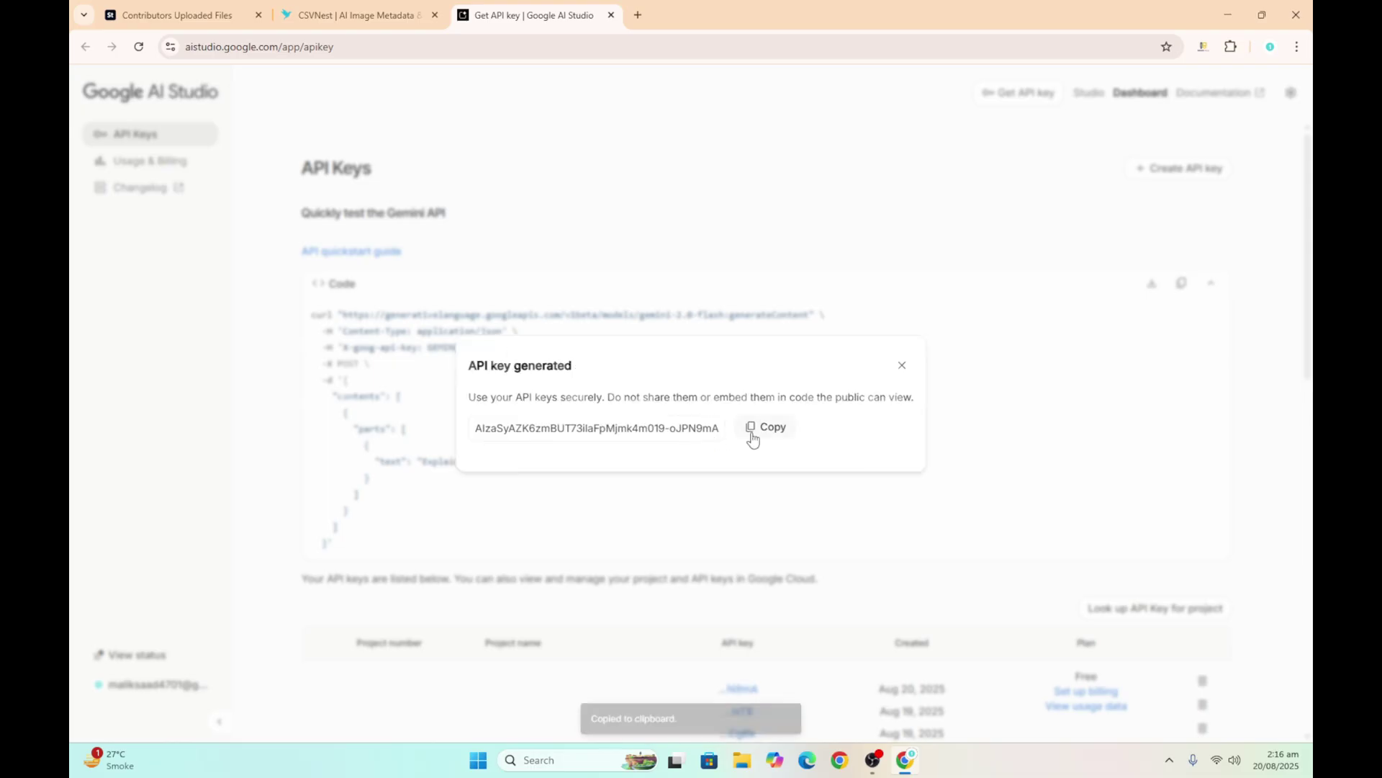
# Return to CSVNest, paste the copied API key as a Google Gemini key and add it to the stored keys
pyautogui.click(367, 15)
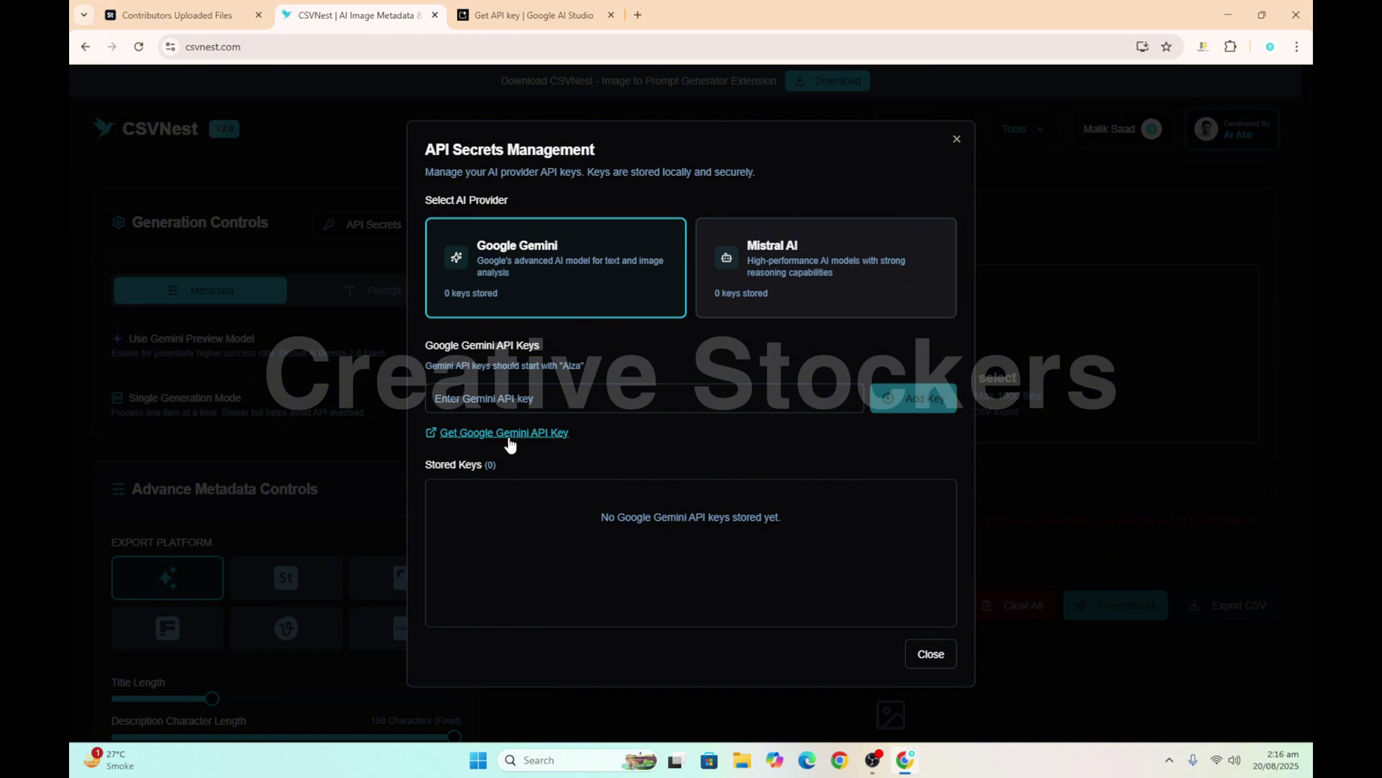
pyautogui.click(516, 405)
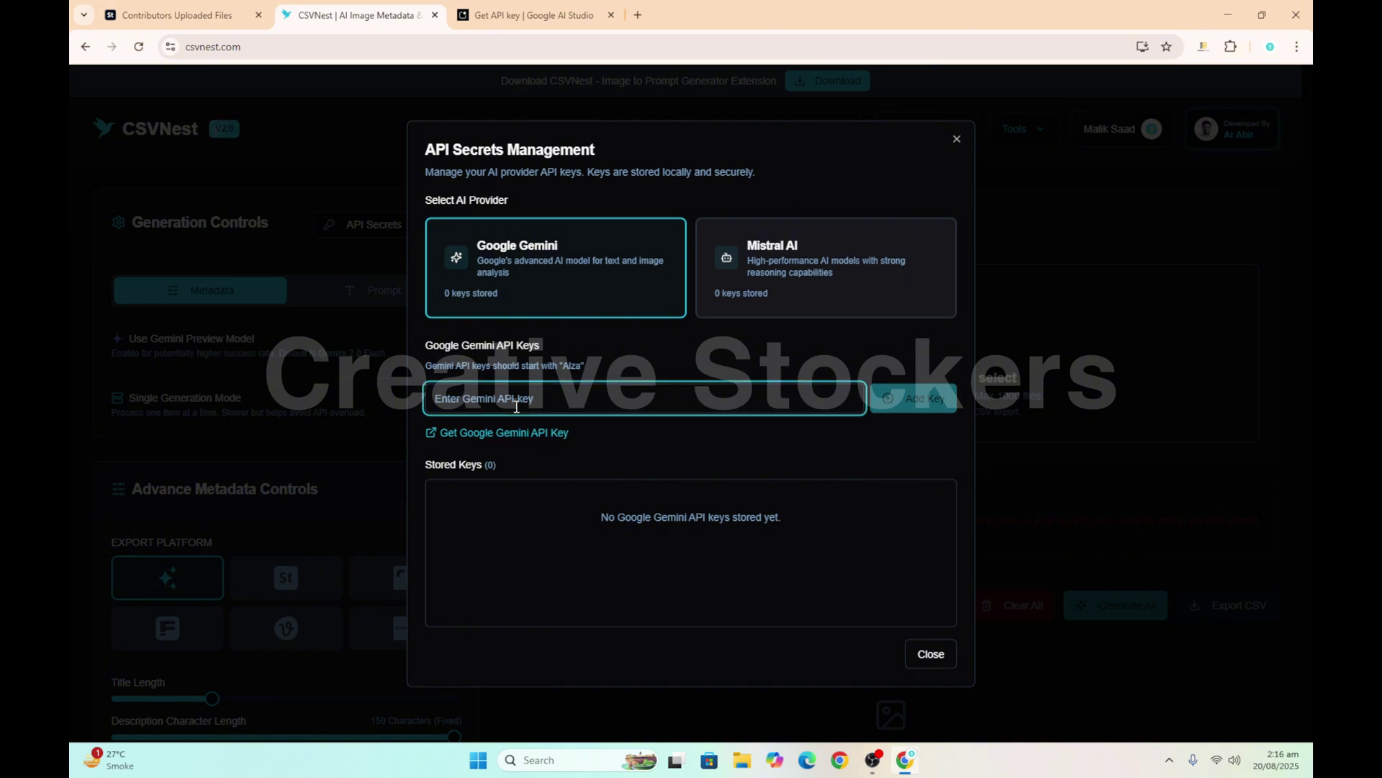
pyautogui.hotkey('ctrl', 'v')
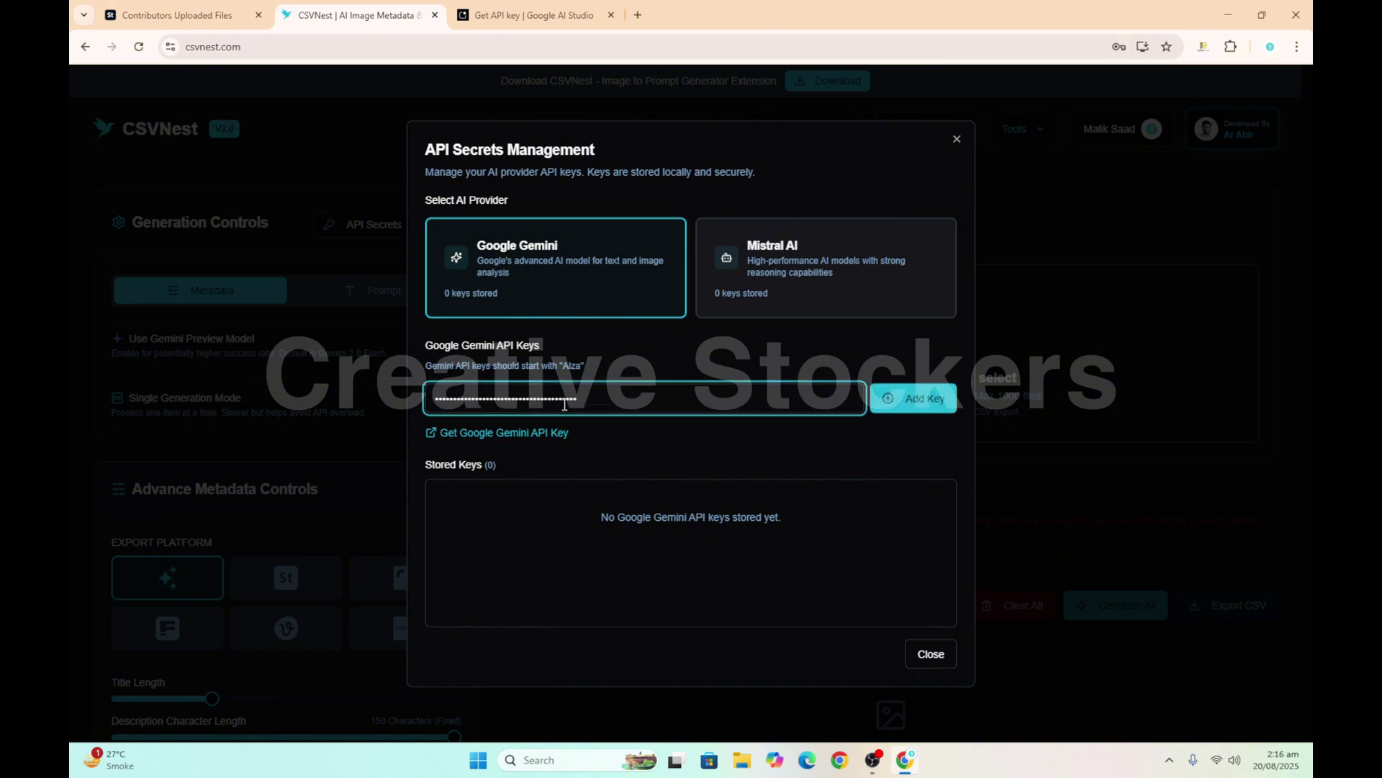
pyautogui.click(893, 404)
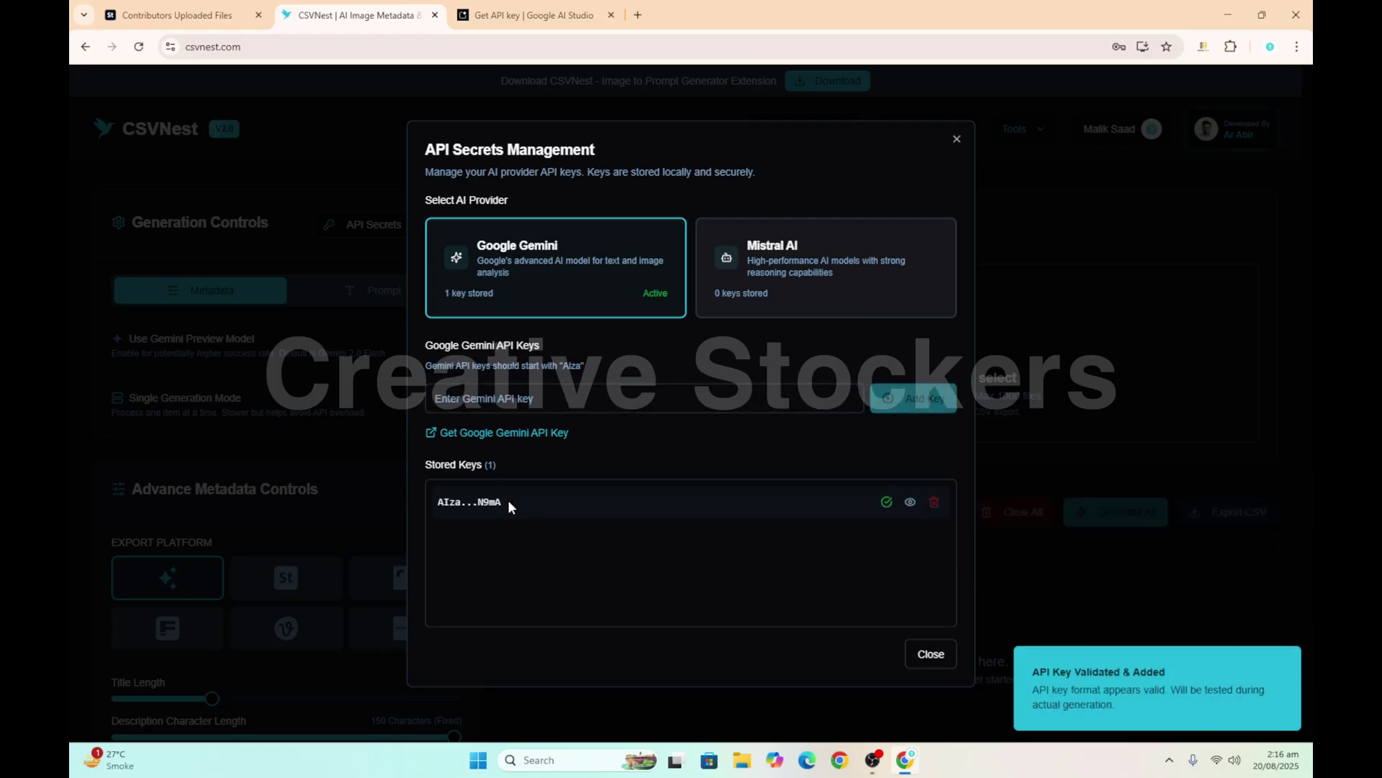
# Back in Google AI Studio, create a second API key in an existing Gemini API project and copy it
pyautogui.click(520, 17)
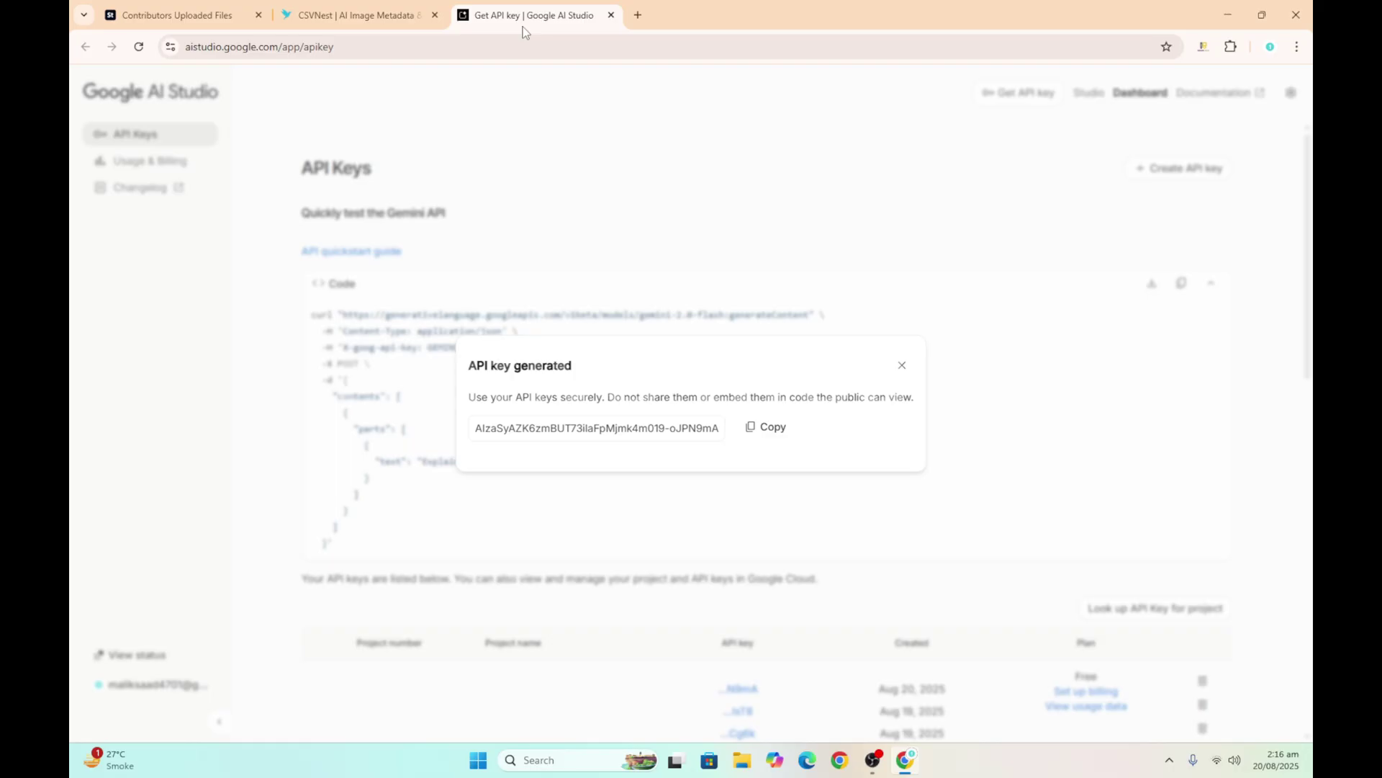
pyautogui.click(902, 368)
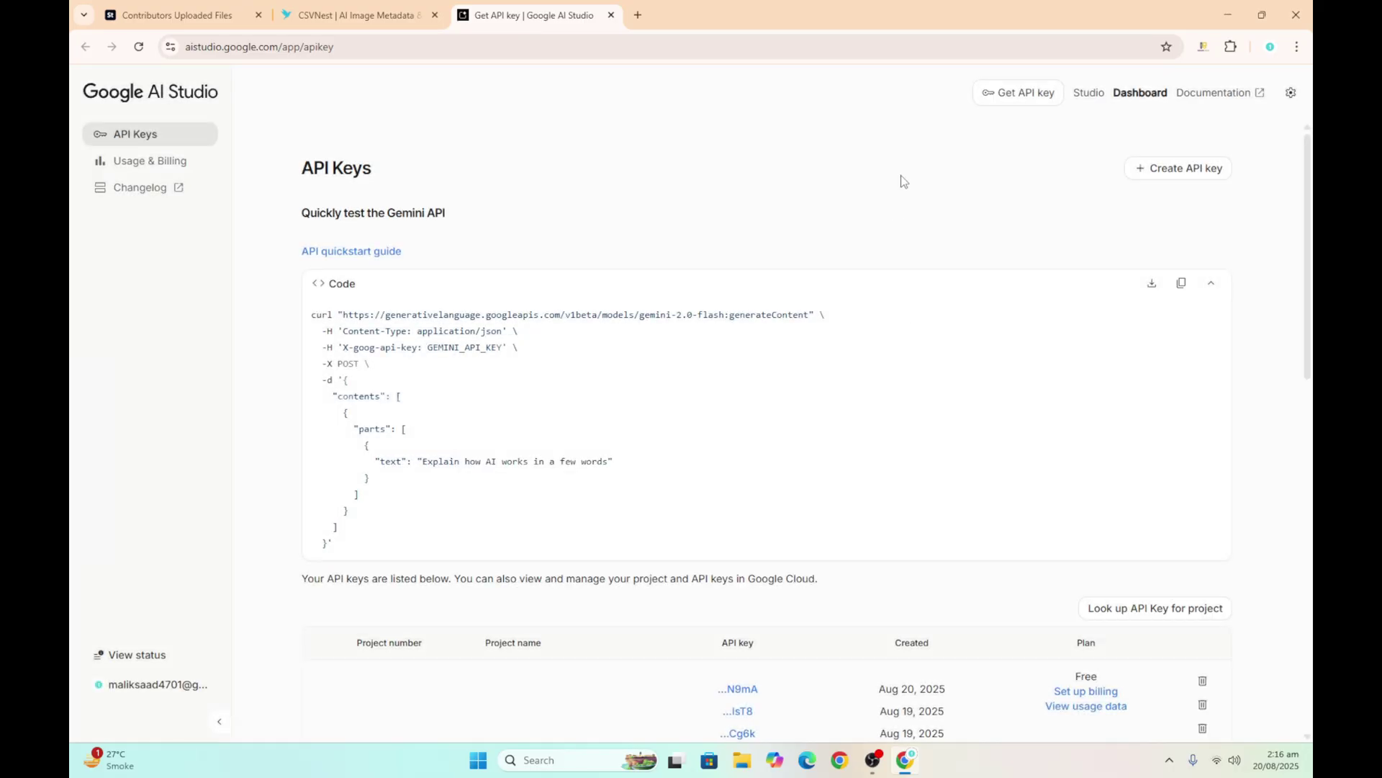
pyautogui.click(1151, 172)
pyautogui.click(679, 428)
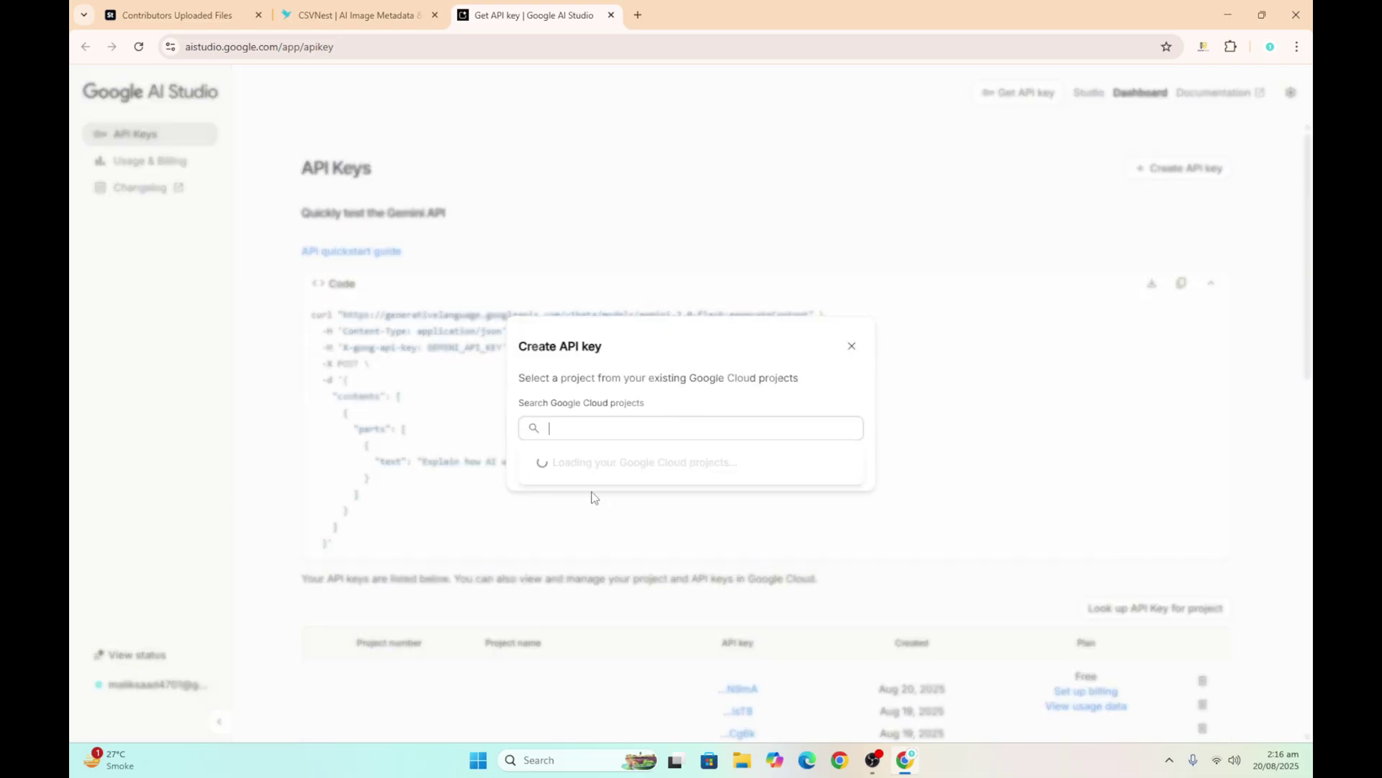
pyautogui.click(587, 496)
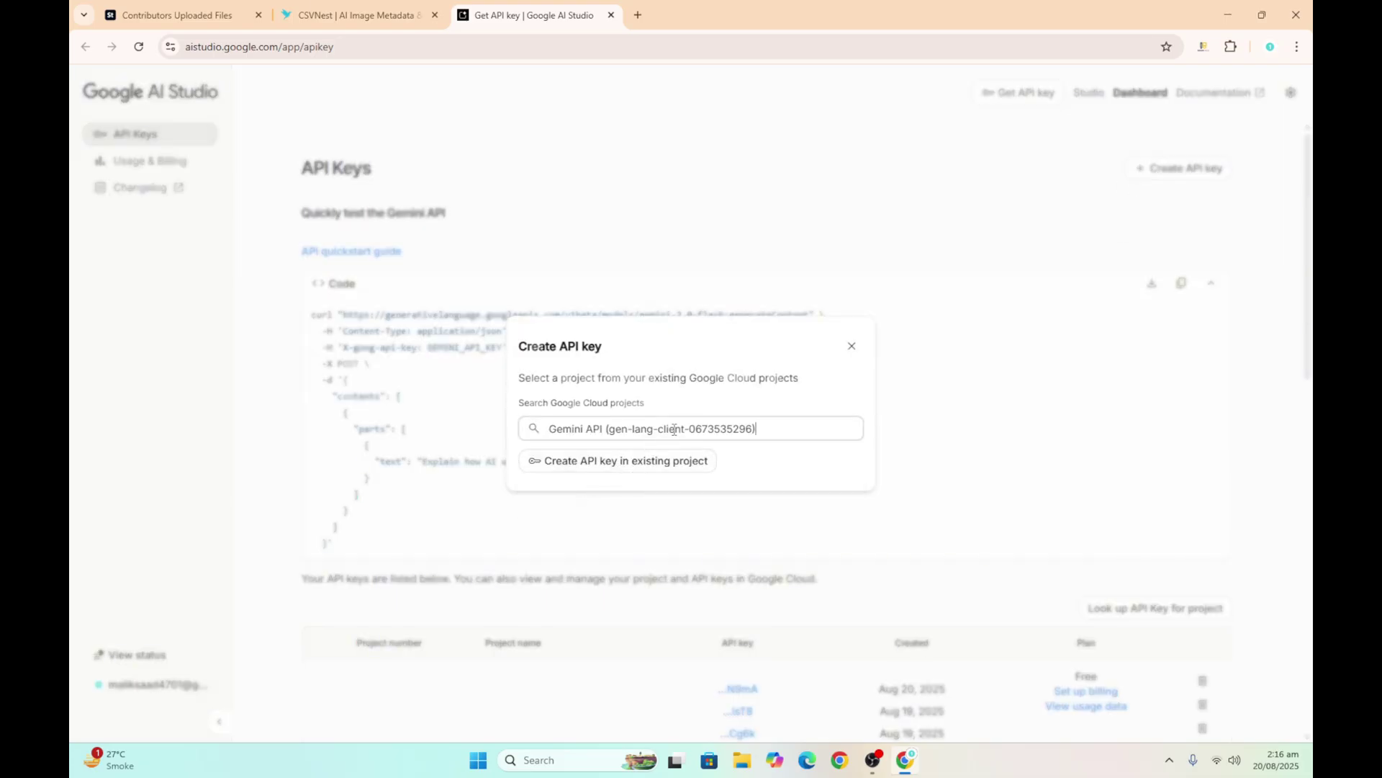
pyautogui.click(666, 460)
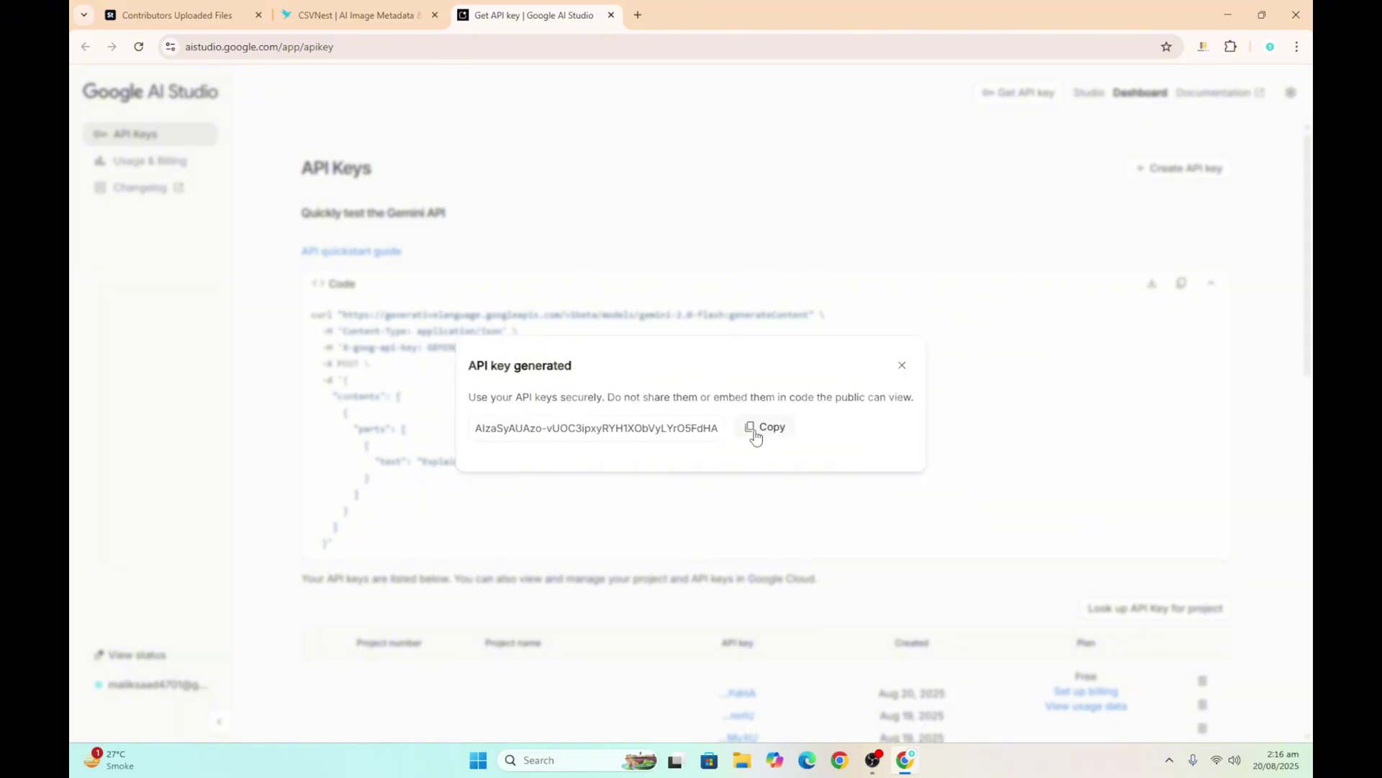
pyautogui.click(755, 432)
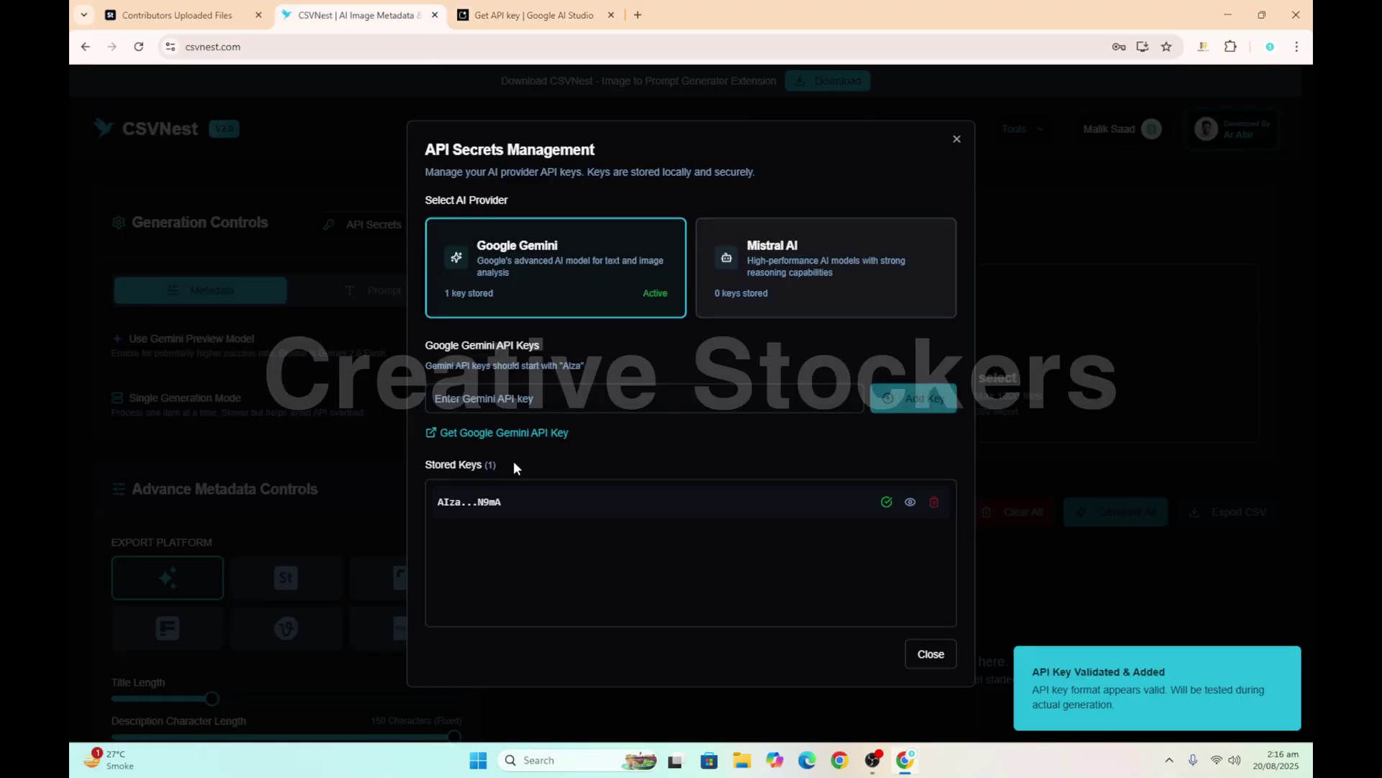
# Paste the second Gemini API key in CSVNest and add it to the stored keys
pyautogui.click(530, 401)
pyautogui.hotkey('ctrl', 'v')
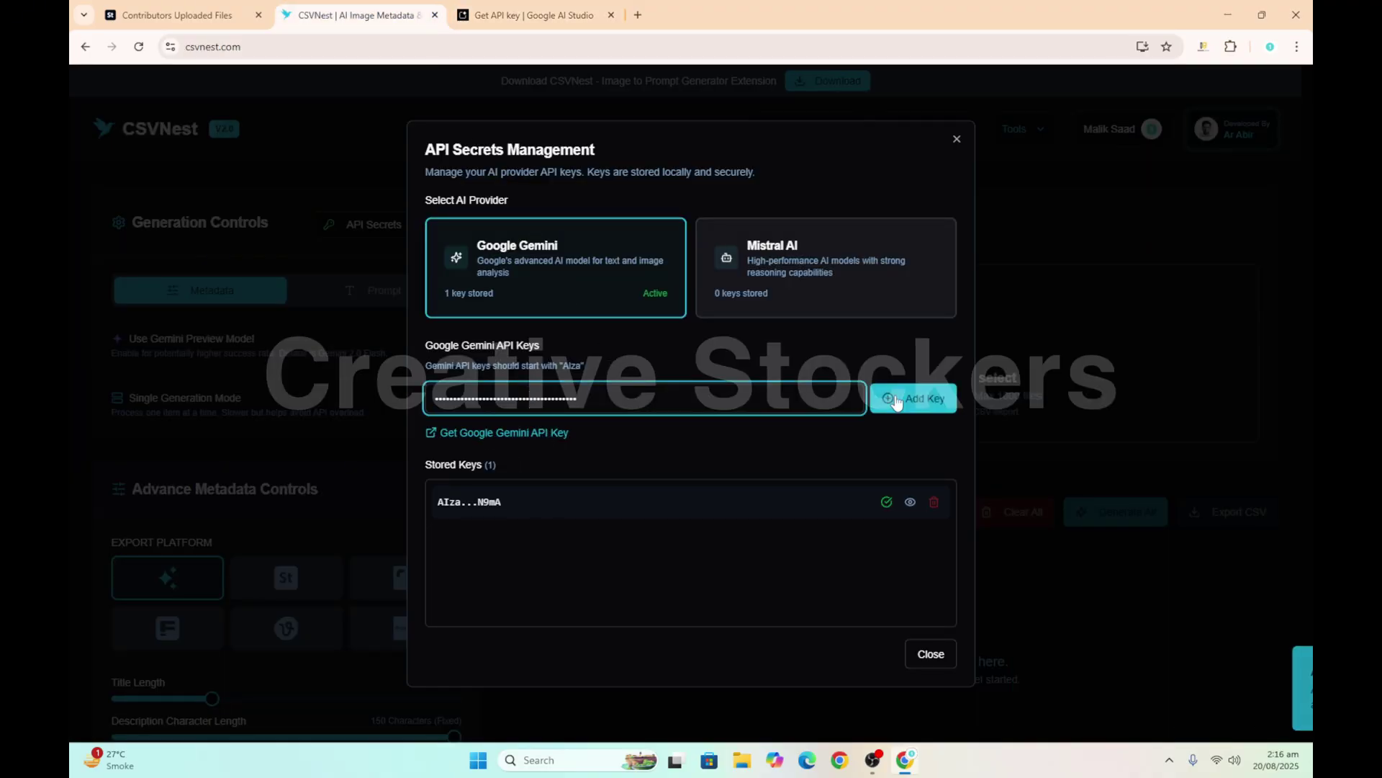
pyautogui.click(913, 402)
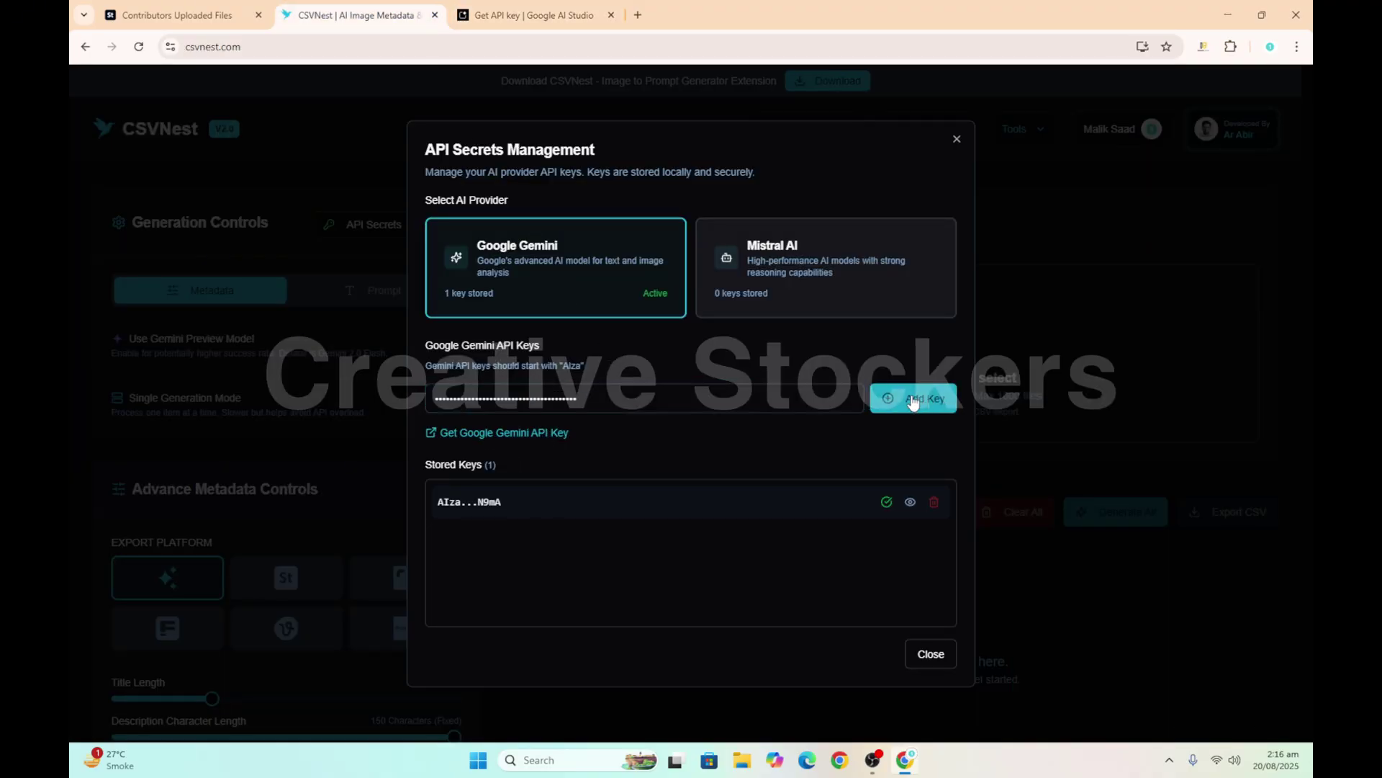
# Generate a third API key in Google AI Studio using the other Gemini API project, copy it and dismiss the key dialog
pyautogui.click(522, 14)
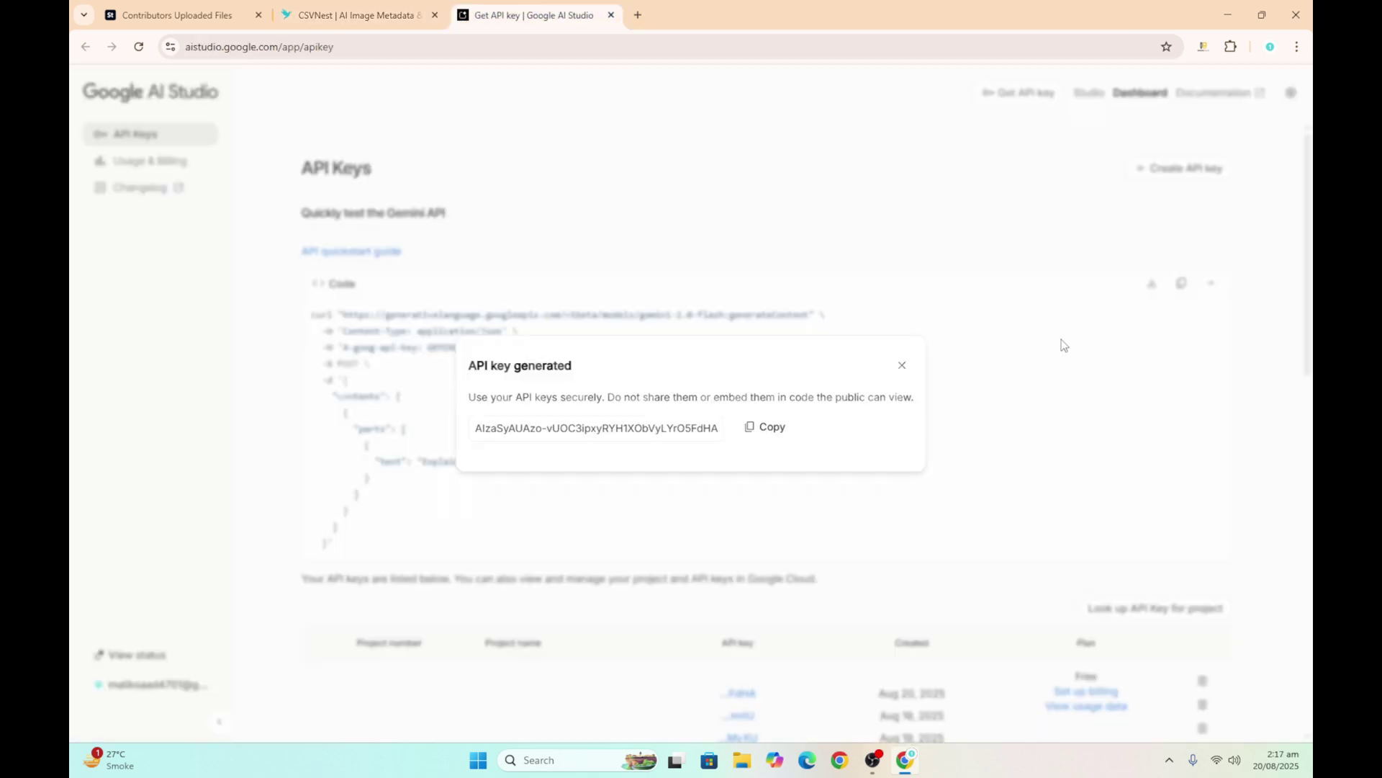
pyautogui.click(900, 365)
pyautogui.click(1181, 172)
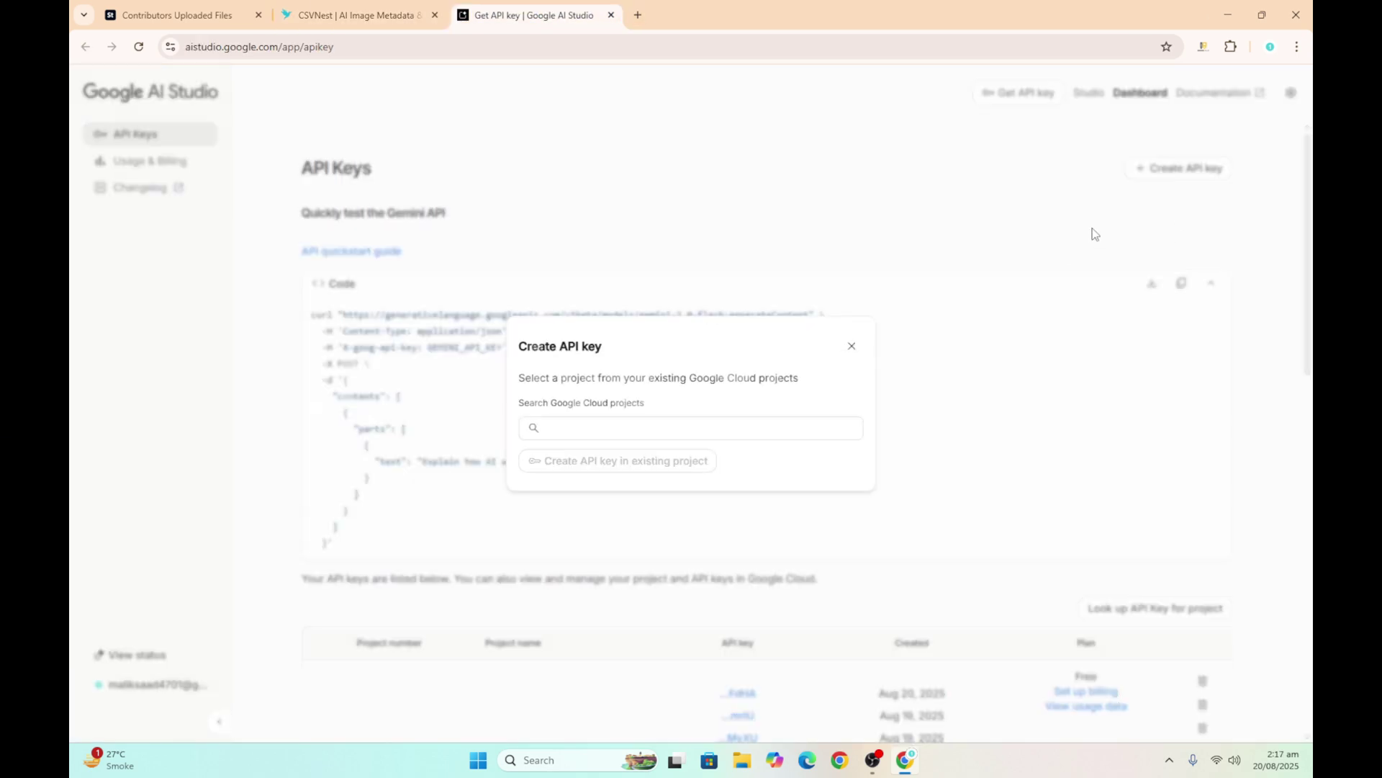
pyautogui.click(709, 432)
pyautogui.click(611, 480)
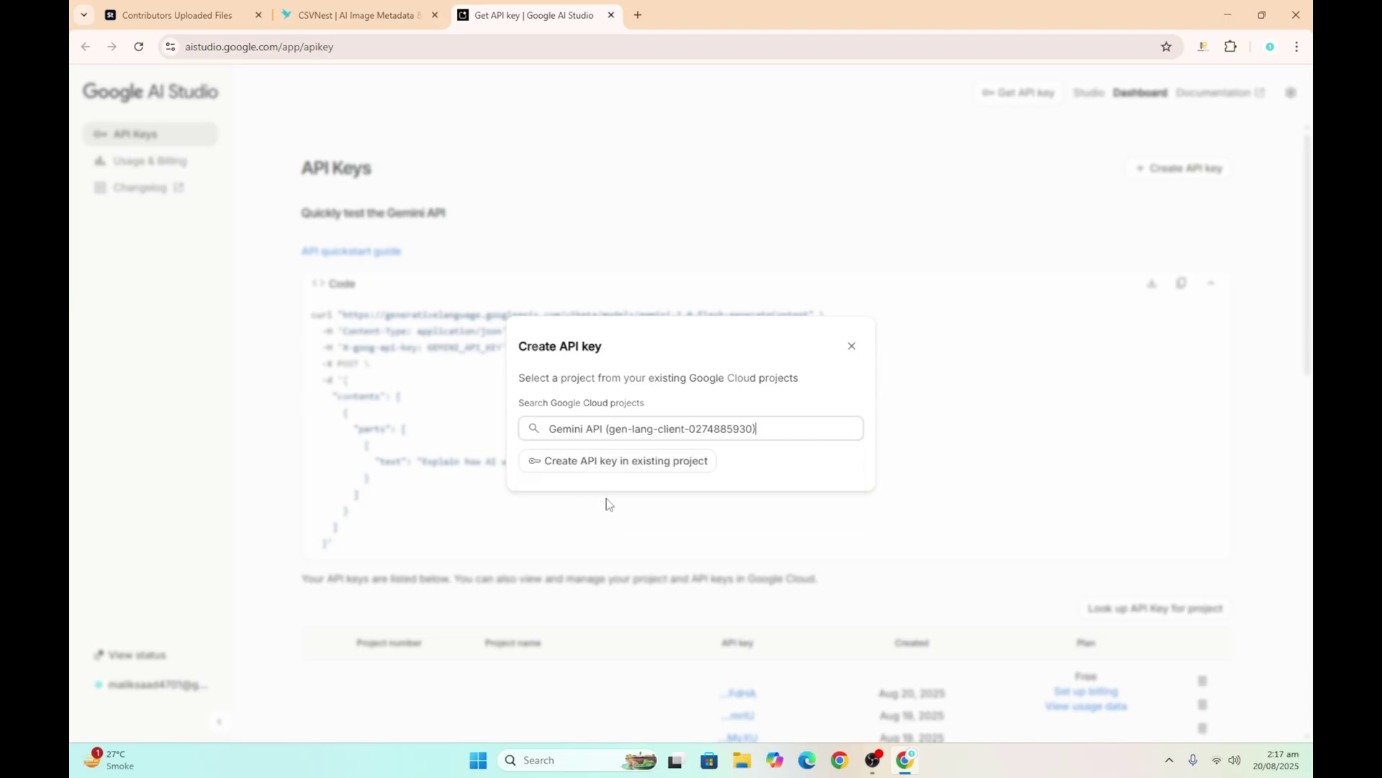
pyautogui.click(633, 461)
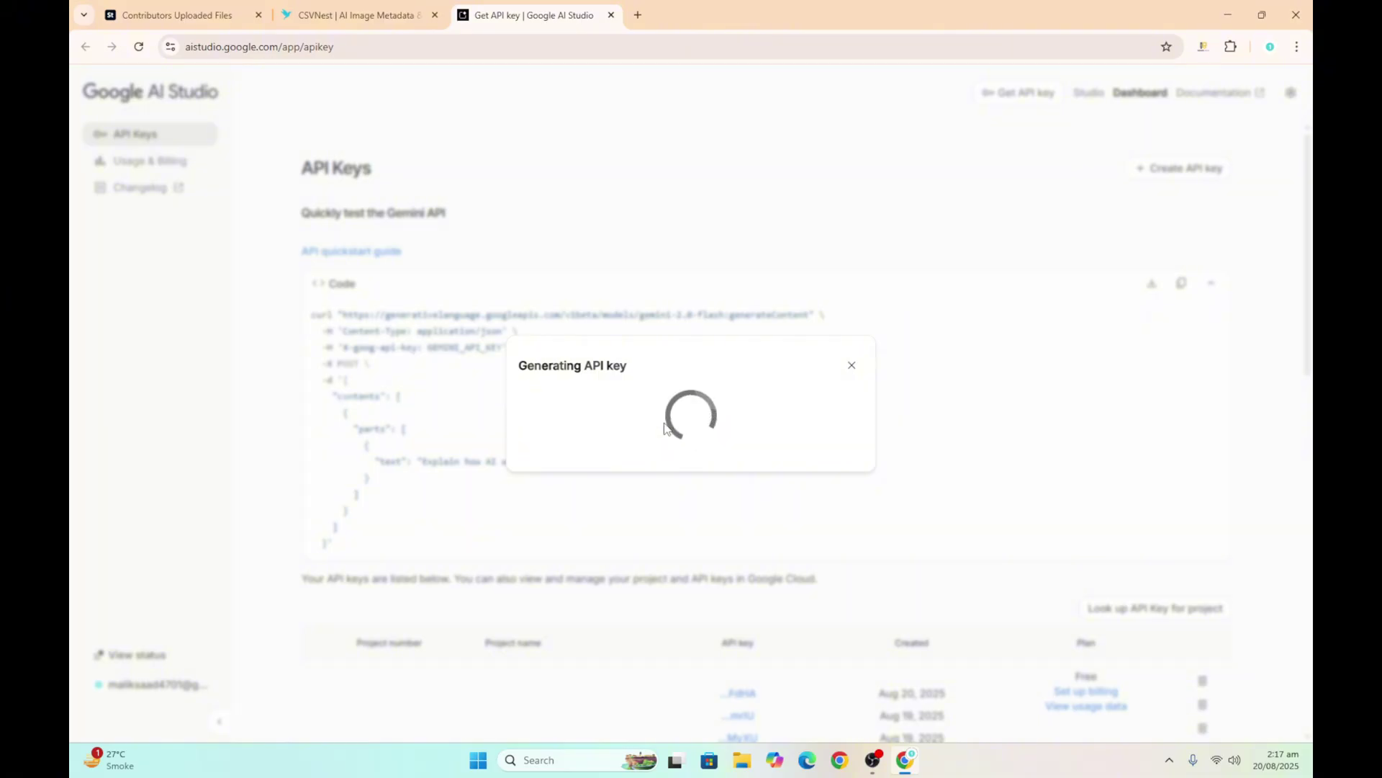
pyautogui.click(778, 427)
pyautogui.click(901, 365)
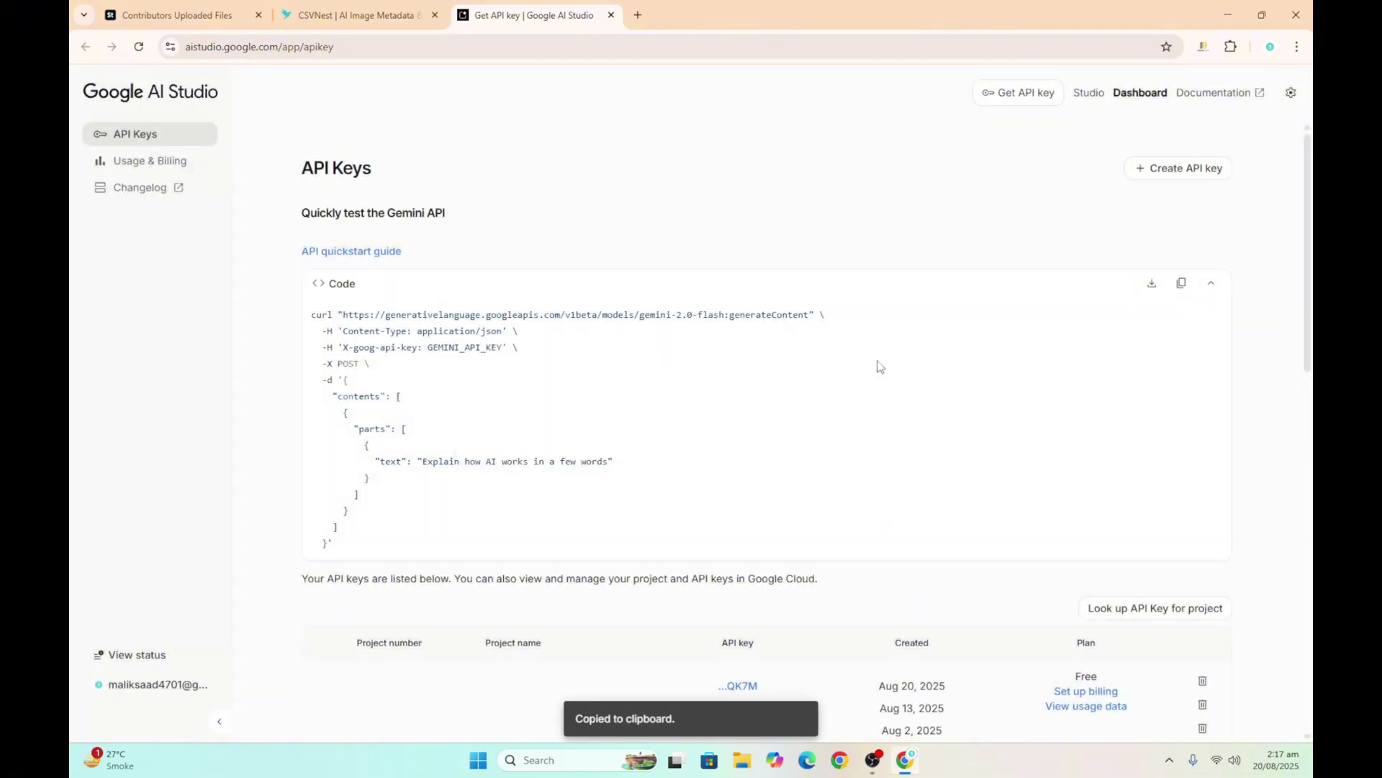
# Add the third Gemini API key to the stored keys in CSVNest and close the API secrets management
pyautogui.click(371, 22)
pyautogui.click(514, 403)
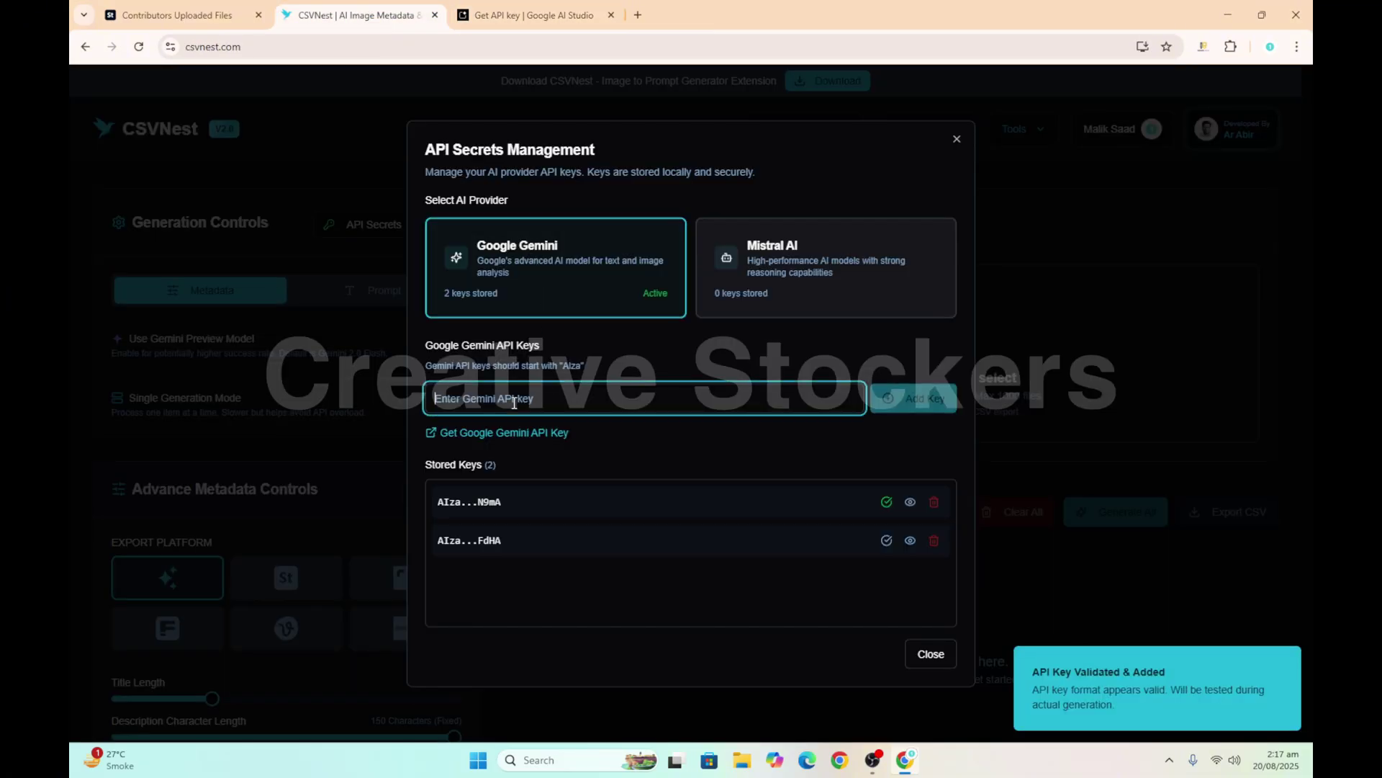
pyautogui.hotkey('ctrl', 'v')
pyautogui.click(883, 400)
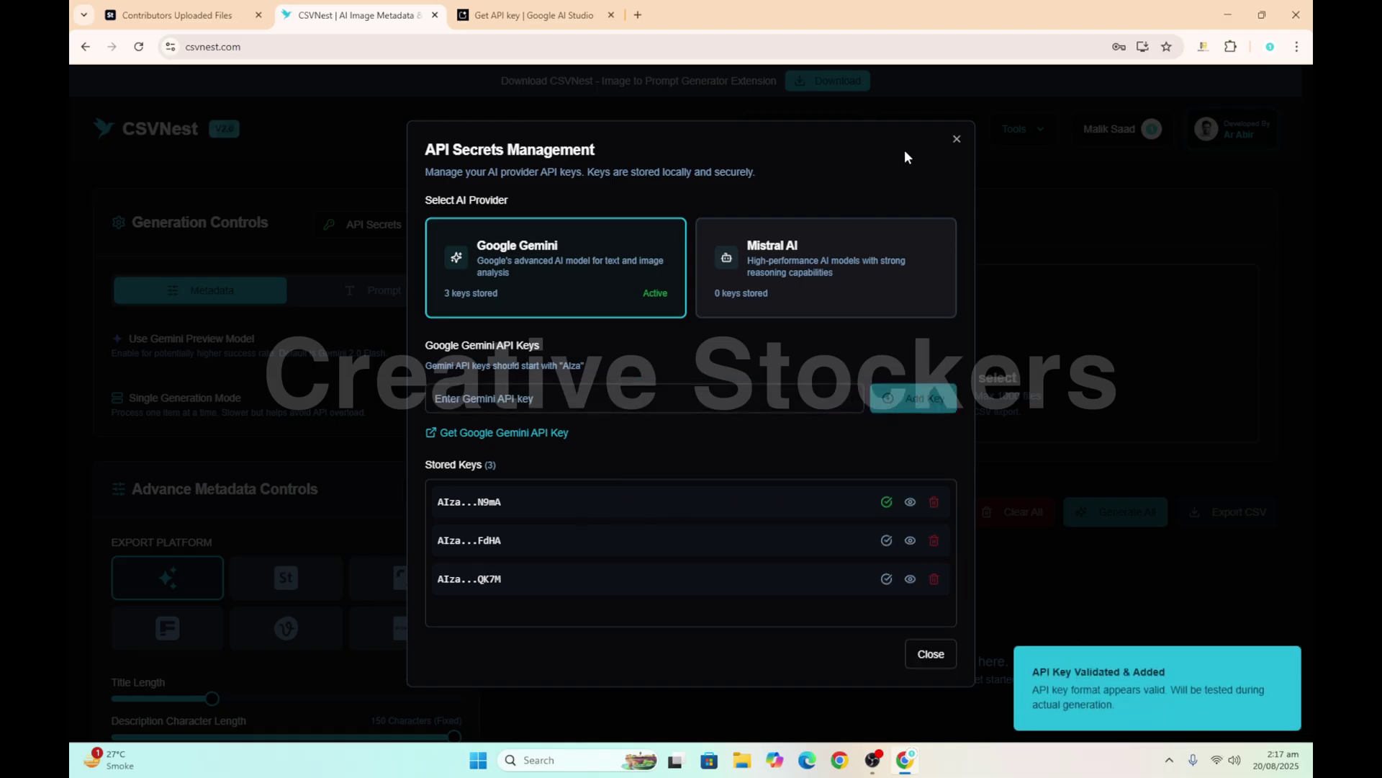
pyautogui.click(957, 140)
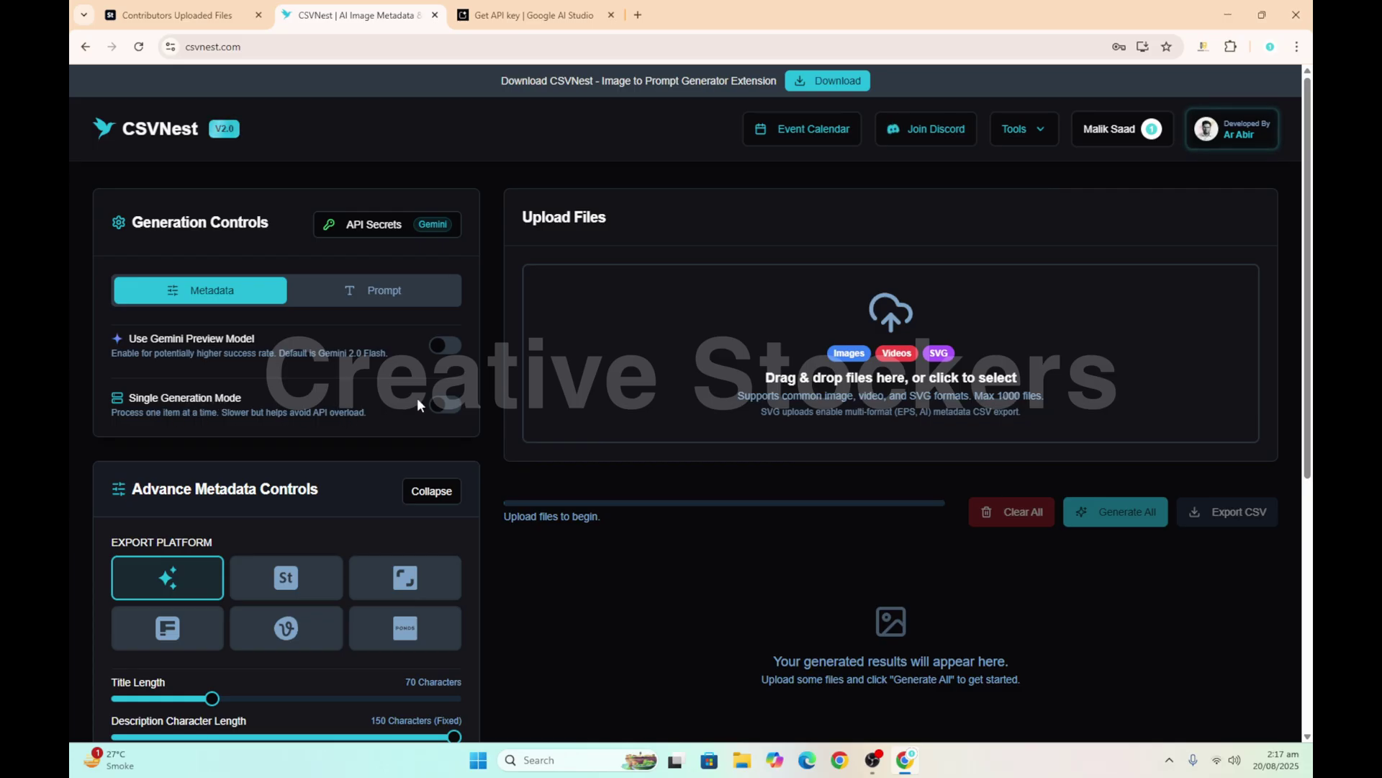
# Enable Single Generation Mode and set the metadata title length to 80 characters and the keywords count to 43
pyautogui.click(447, 407)
pyautogui.scroll(-3, 288, 425)
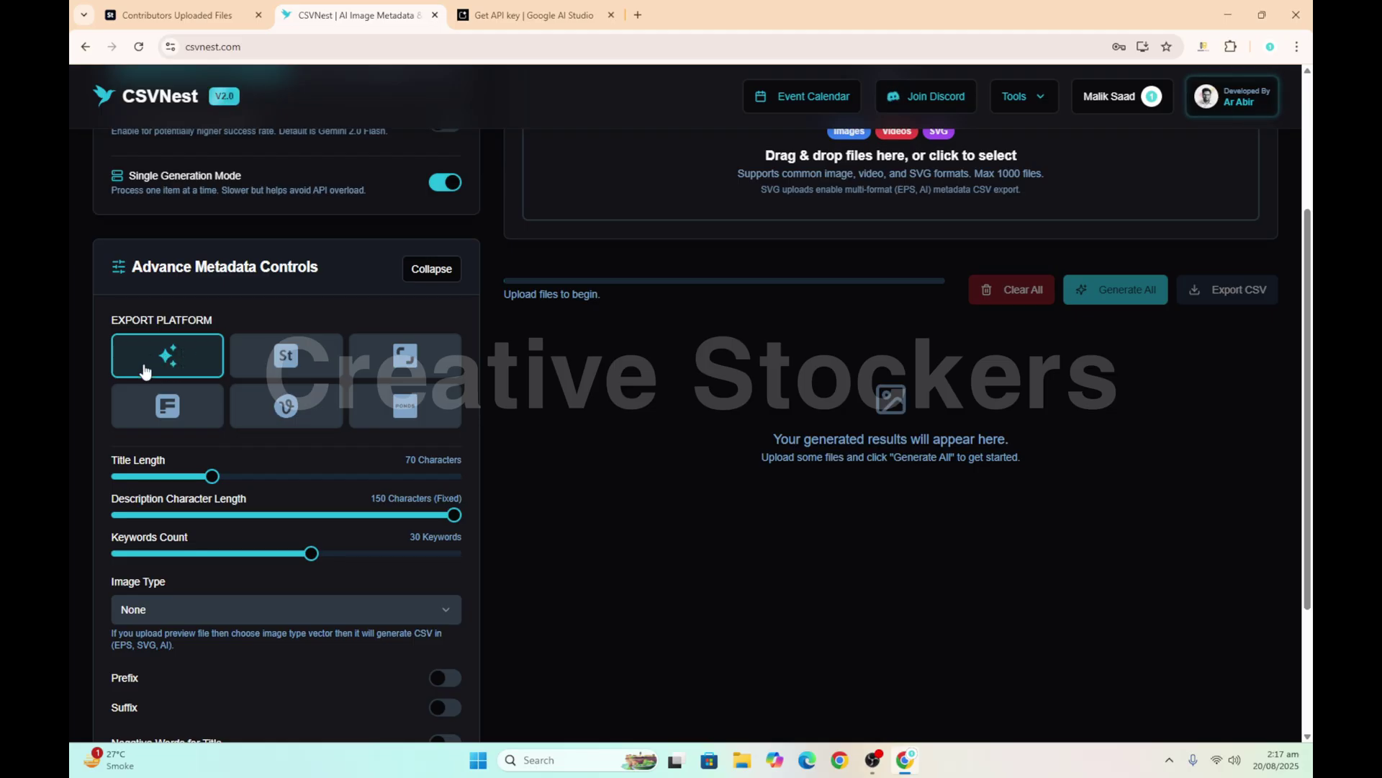
pyautogui.click(217, 479)
pyautogui.moveTo(215, 478); pyautogui.dragTo(223, 481)
pyautogui.scroll(3, 409, 516)
pyautogui.scroll(-3, 404, 525)
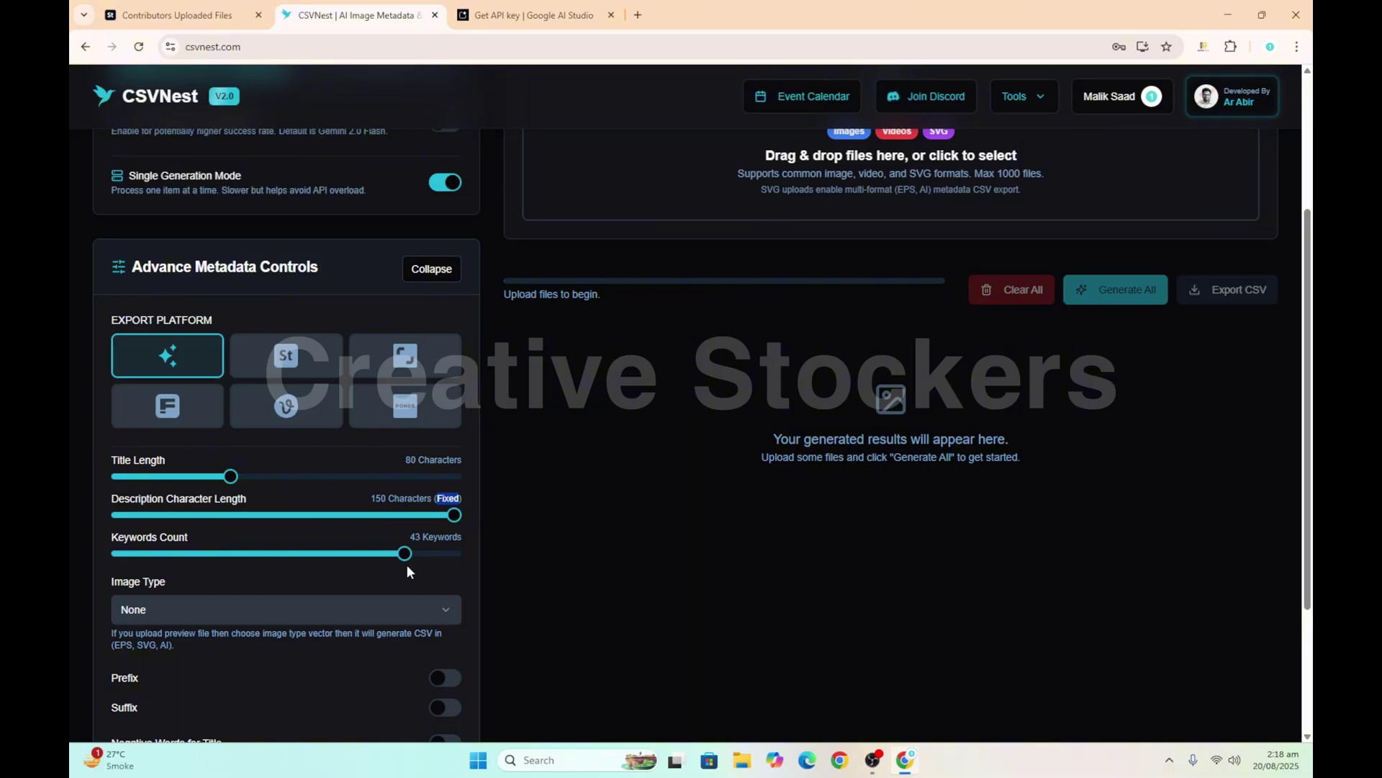
pyautogui.scroll(-2, 380, 530)
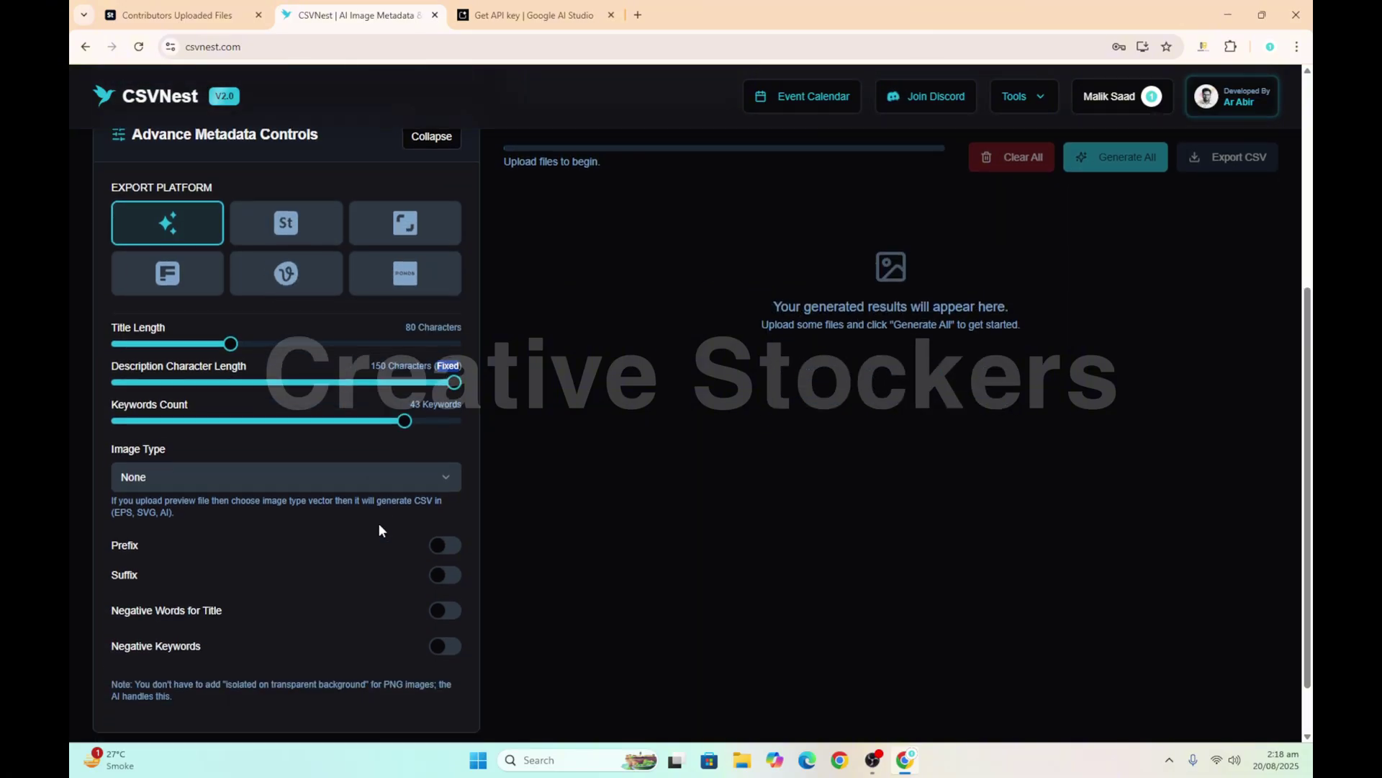
pyautogui.scroll(-1, 379, 530)
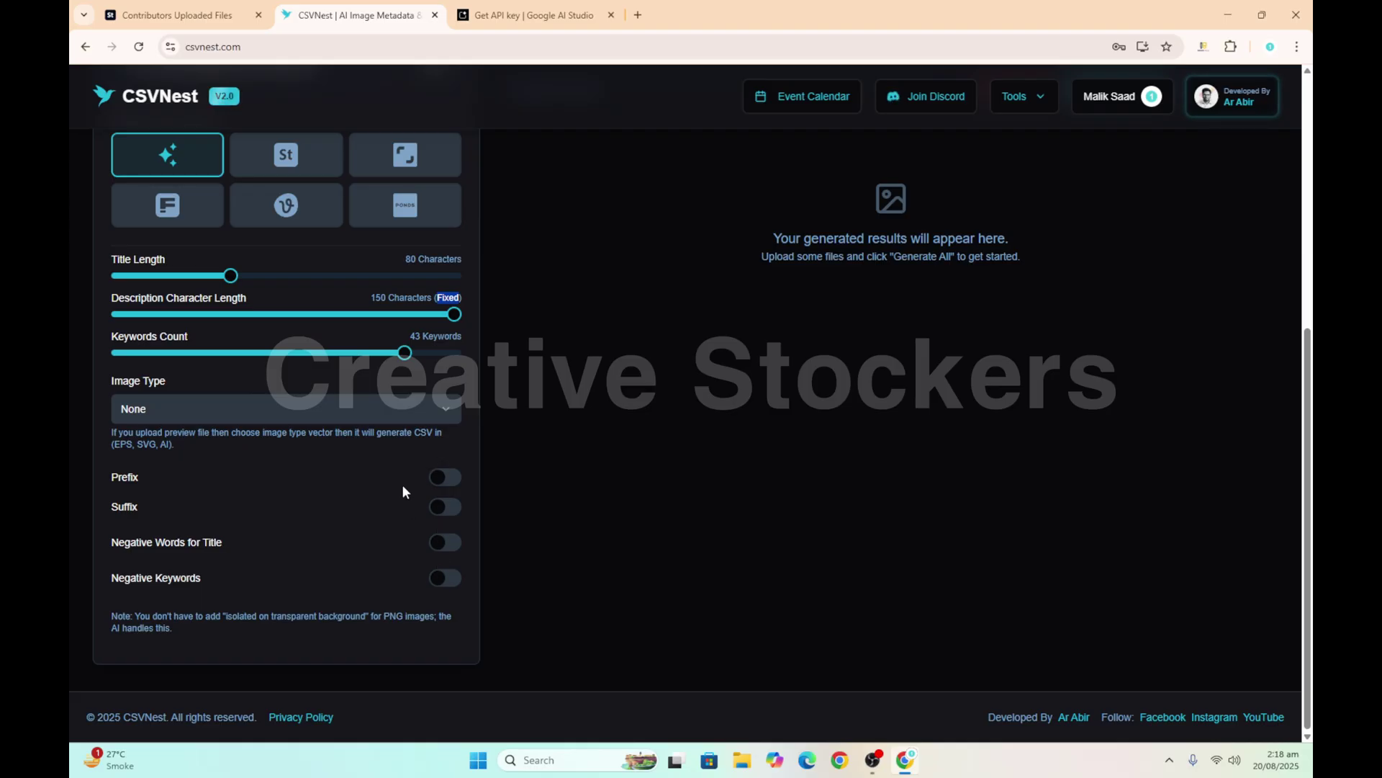
pyautogui.scroll(2, 403, 558)
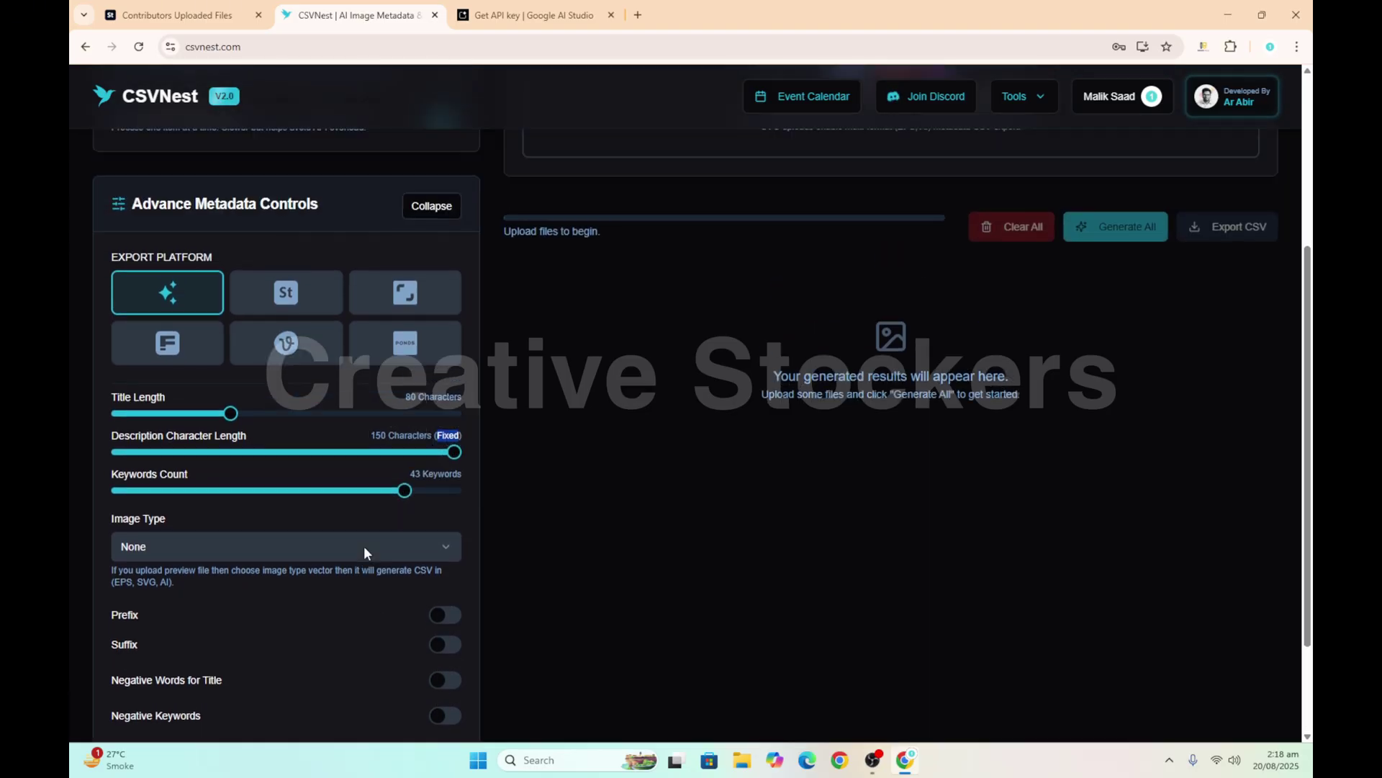
pyautogui.scroll(2, 421, 576)
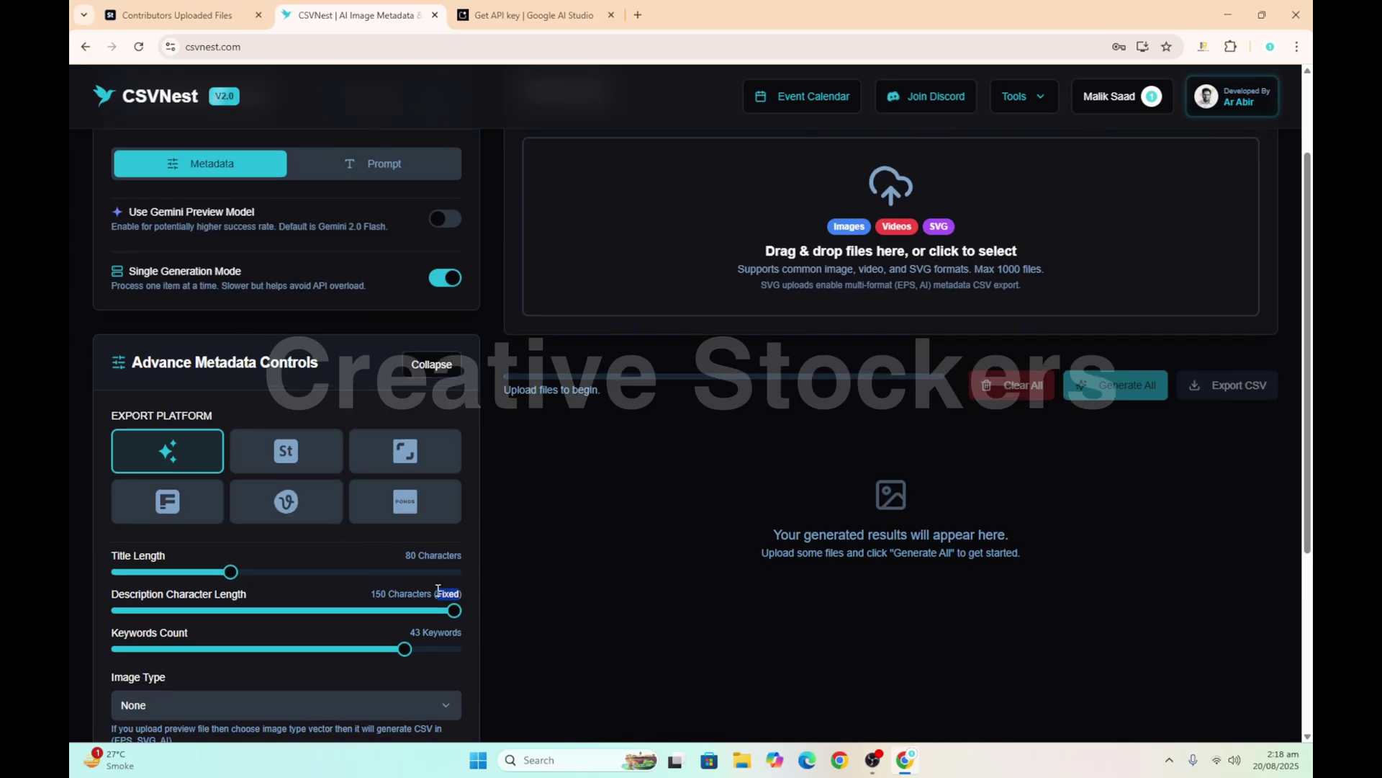
# Load all the images from the D: drive folder New Work AdobeStock > 03 Upscaled Done > 01 for metadata generation
pyautogui.scroll(2, 678, 498)
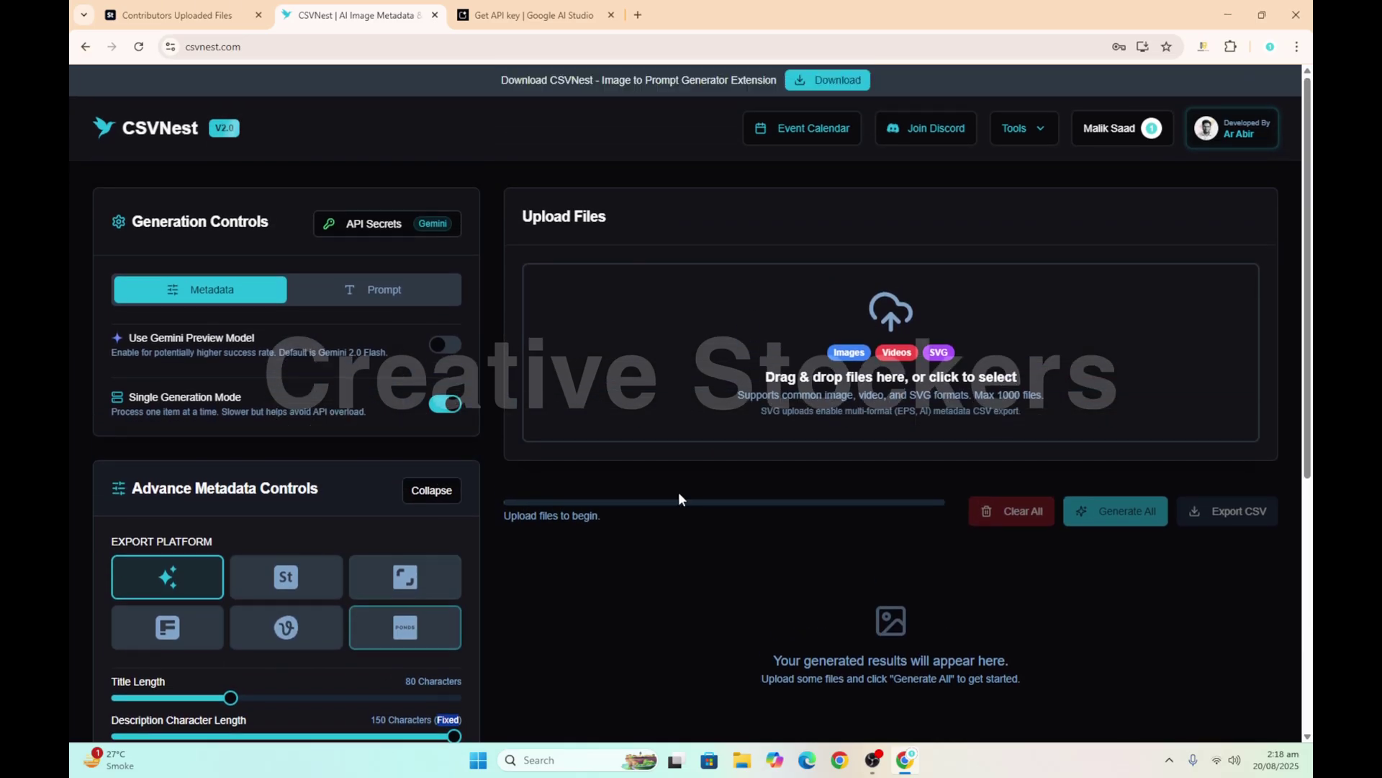
pyautogui.click(854, 379)
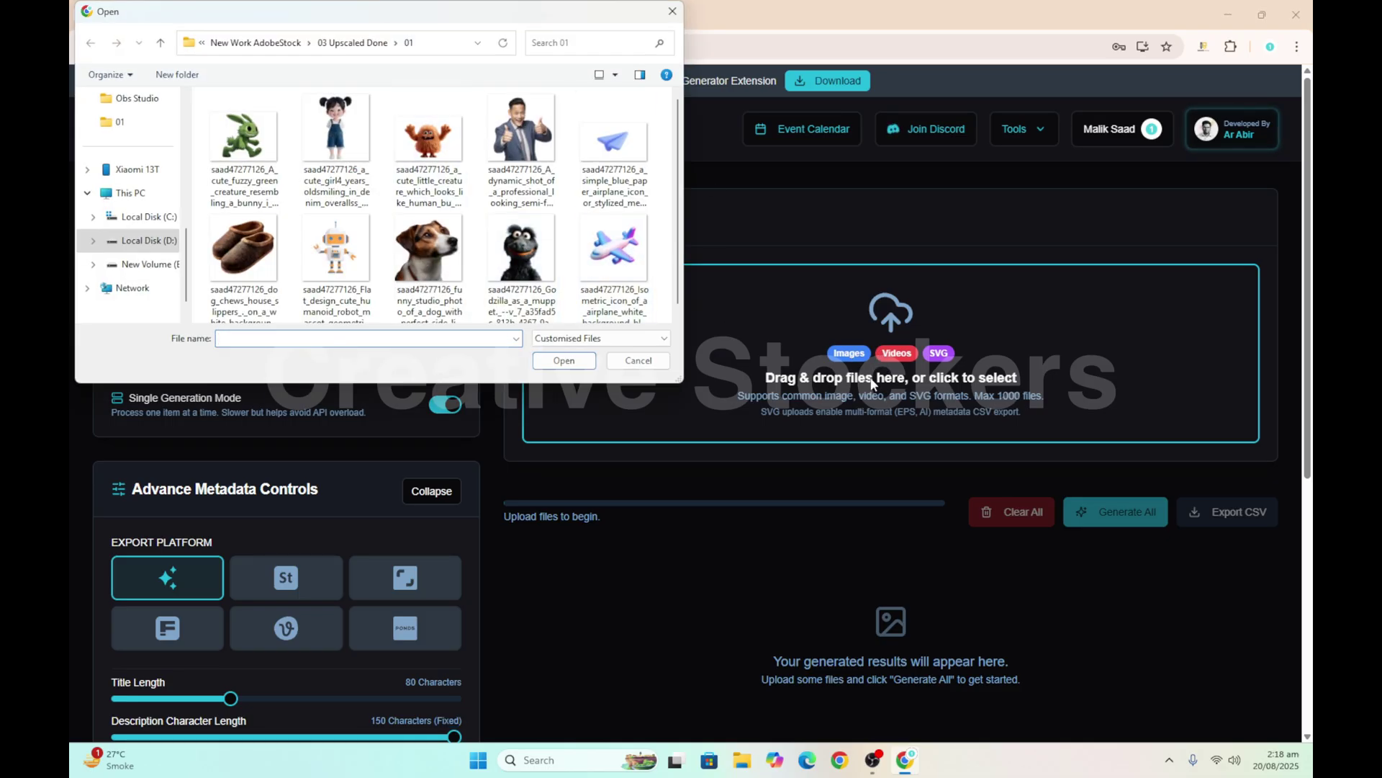
pyautogui.click(144, 240)
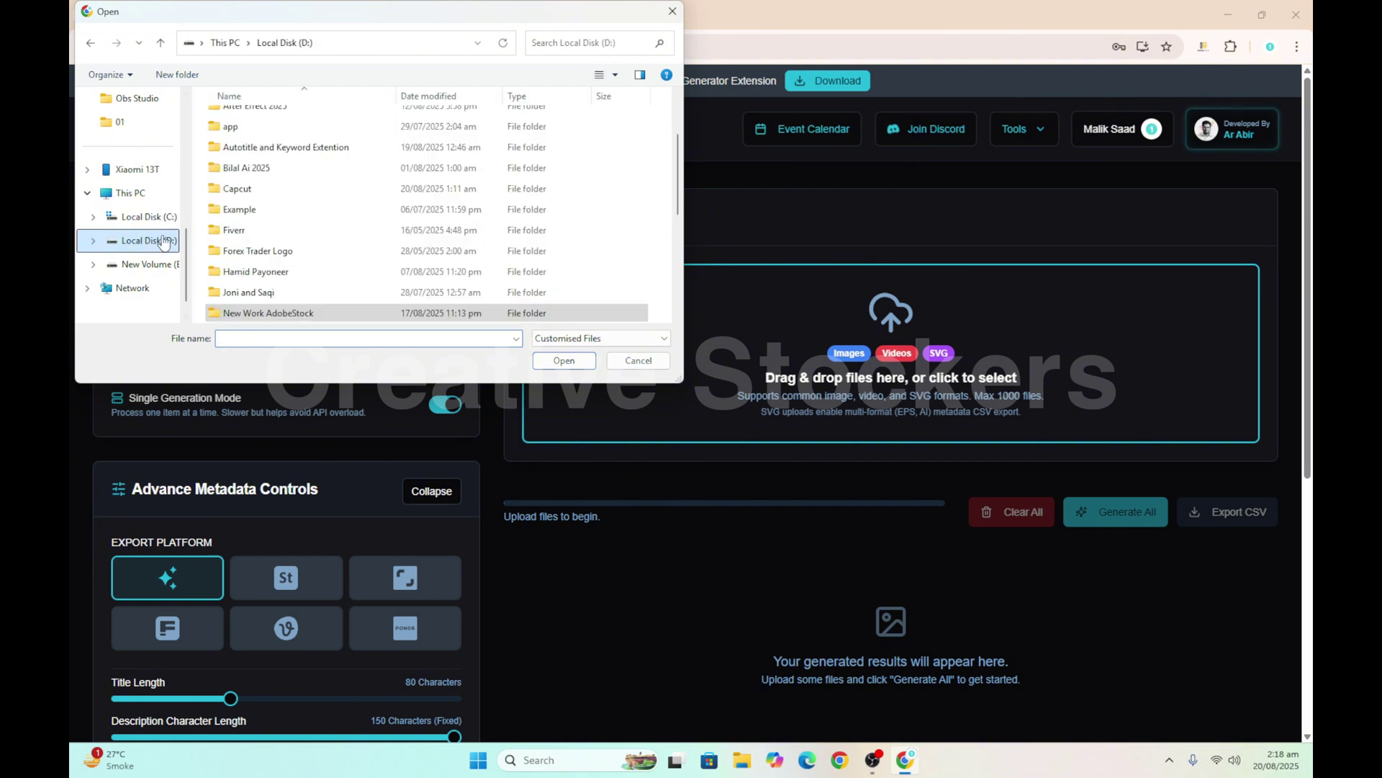
pyautogui.doubleClick(256, 251)
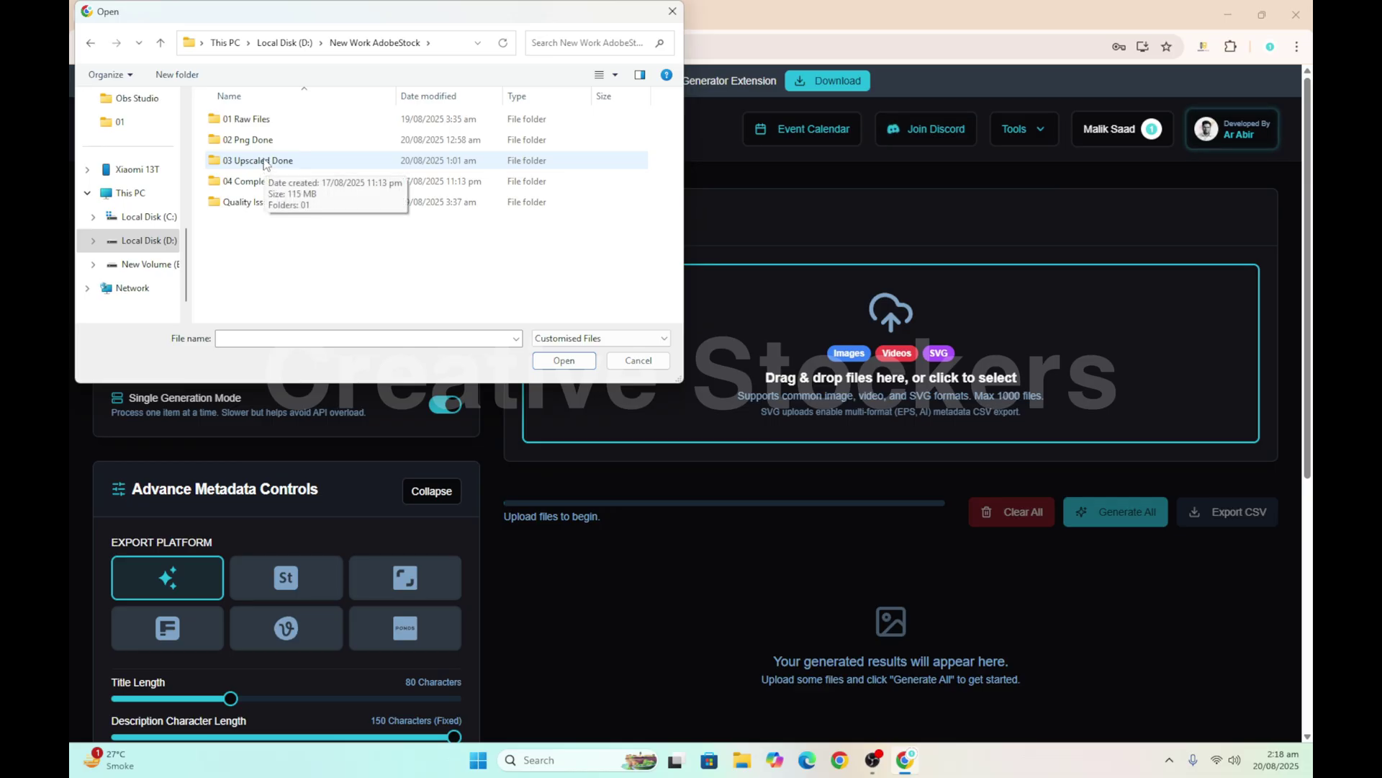
pyautogui.doubleClick(263, 161)
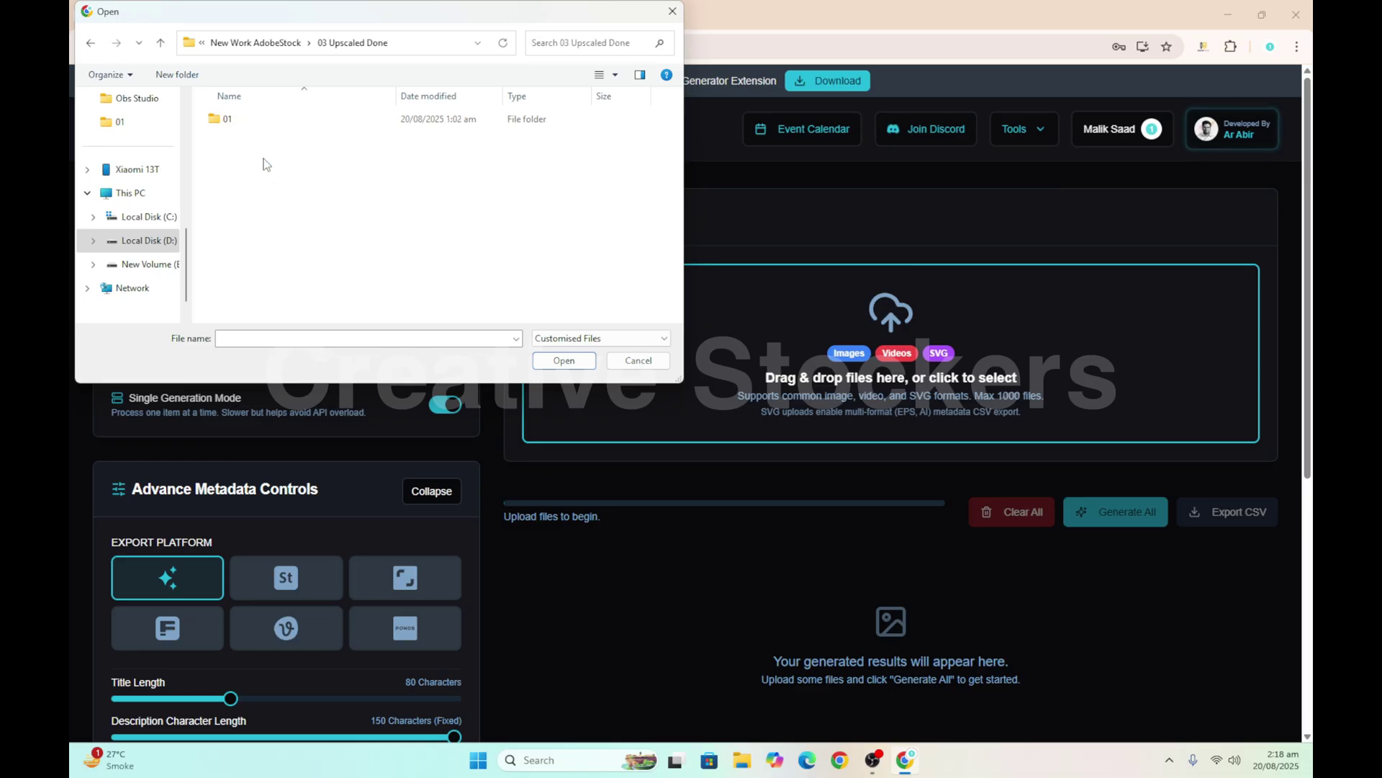
pyautogui.doubleClick(224, 119)
pyautogui.click(232, 135)
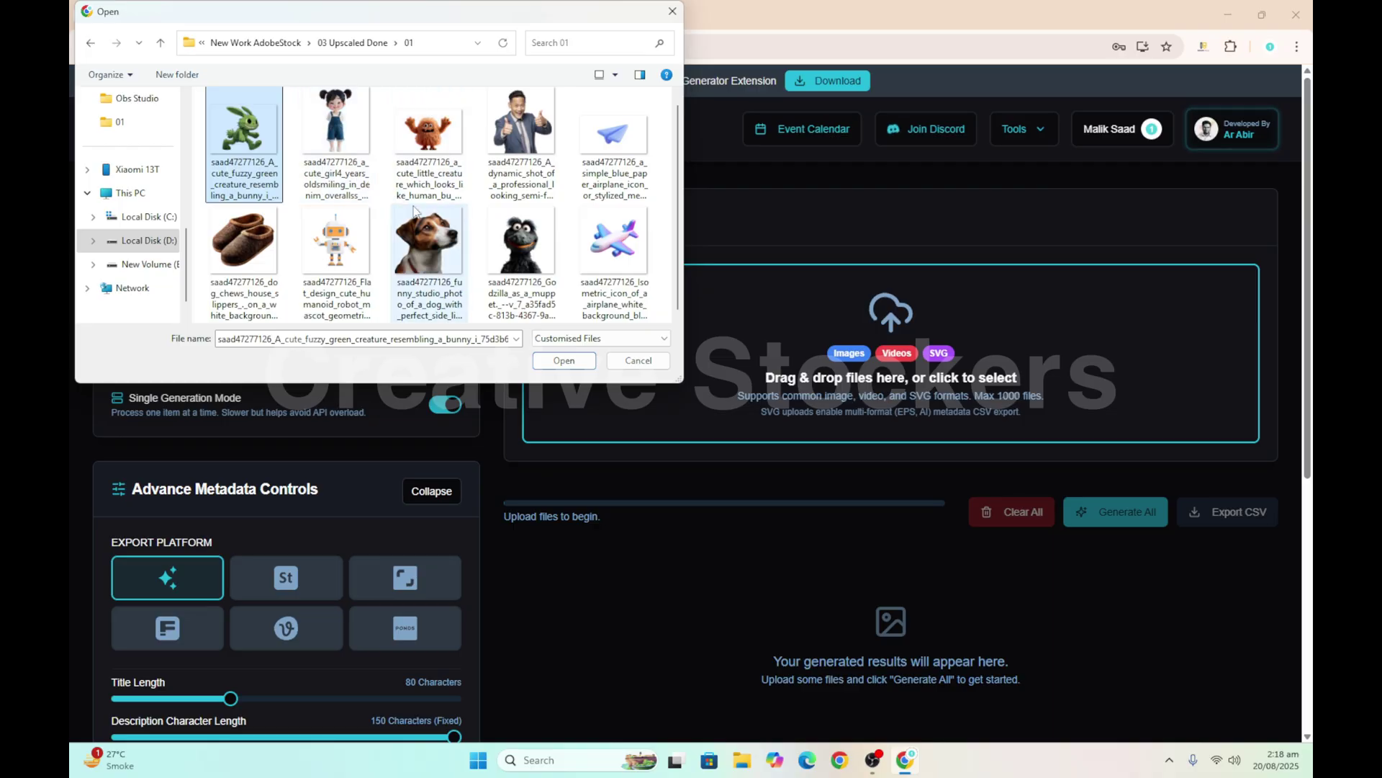
pyautogui.hotkey('ctrl', 'a')
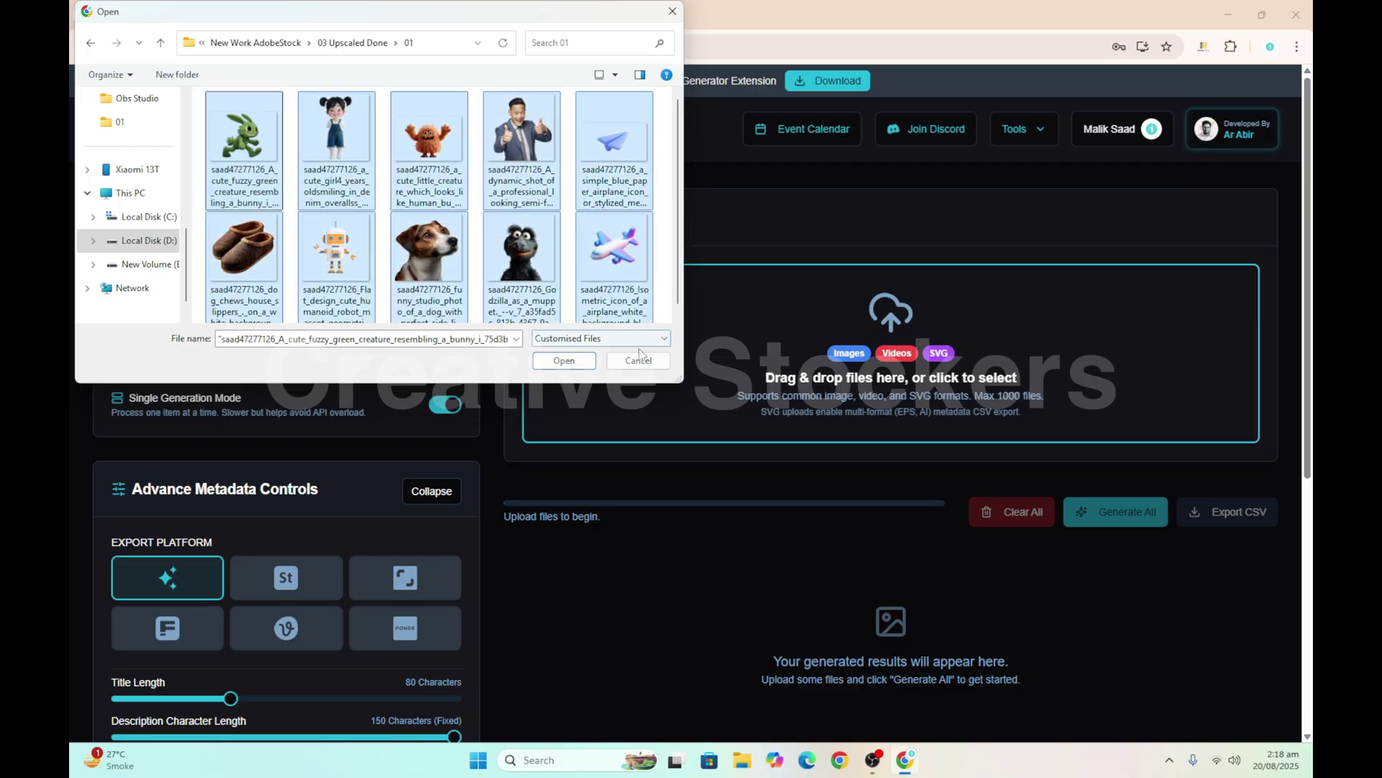
pyautogui.click(565, 361)
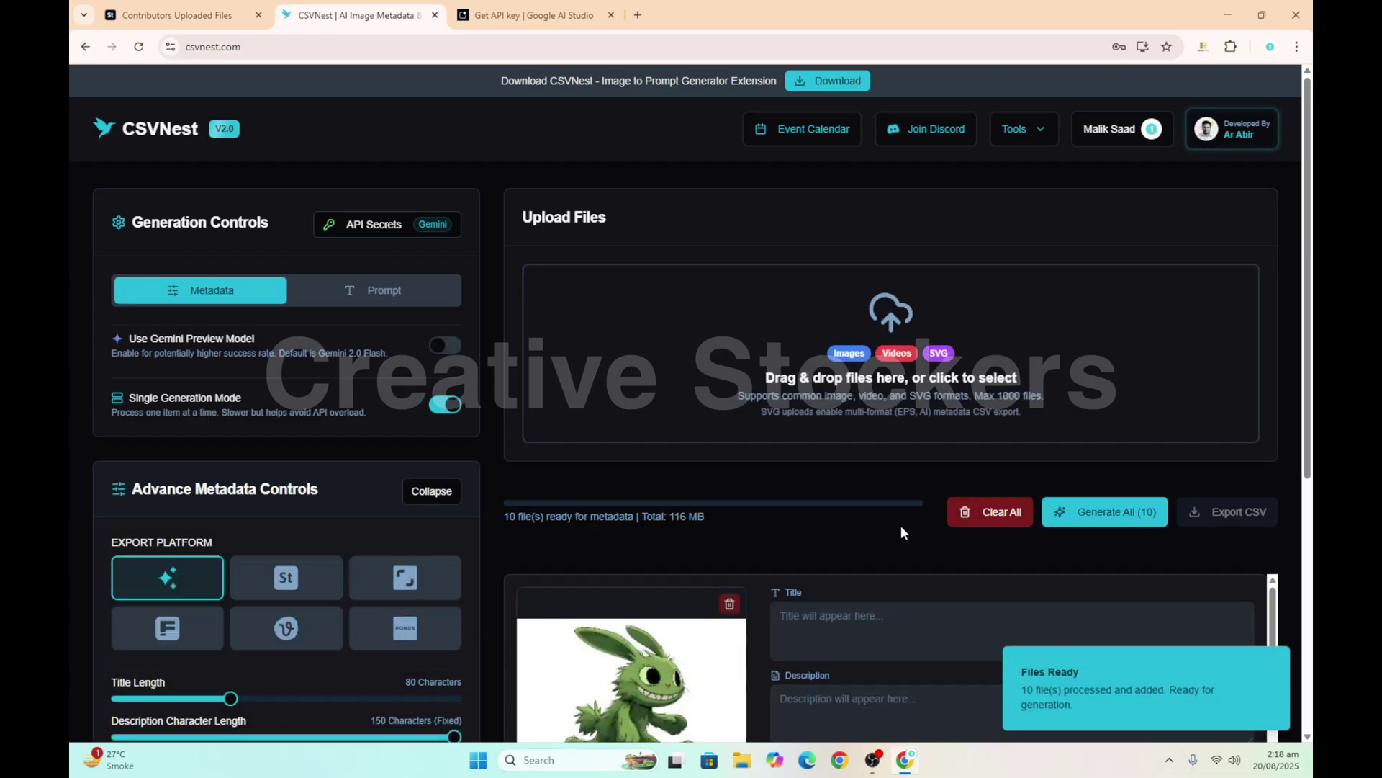
# Generate metadata for all the loaded images and check the processing progress
pyautogui.scroll(-4, 904, 529)
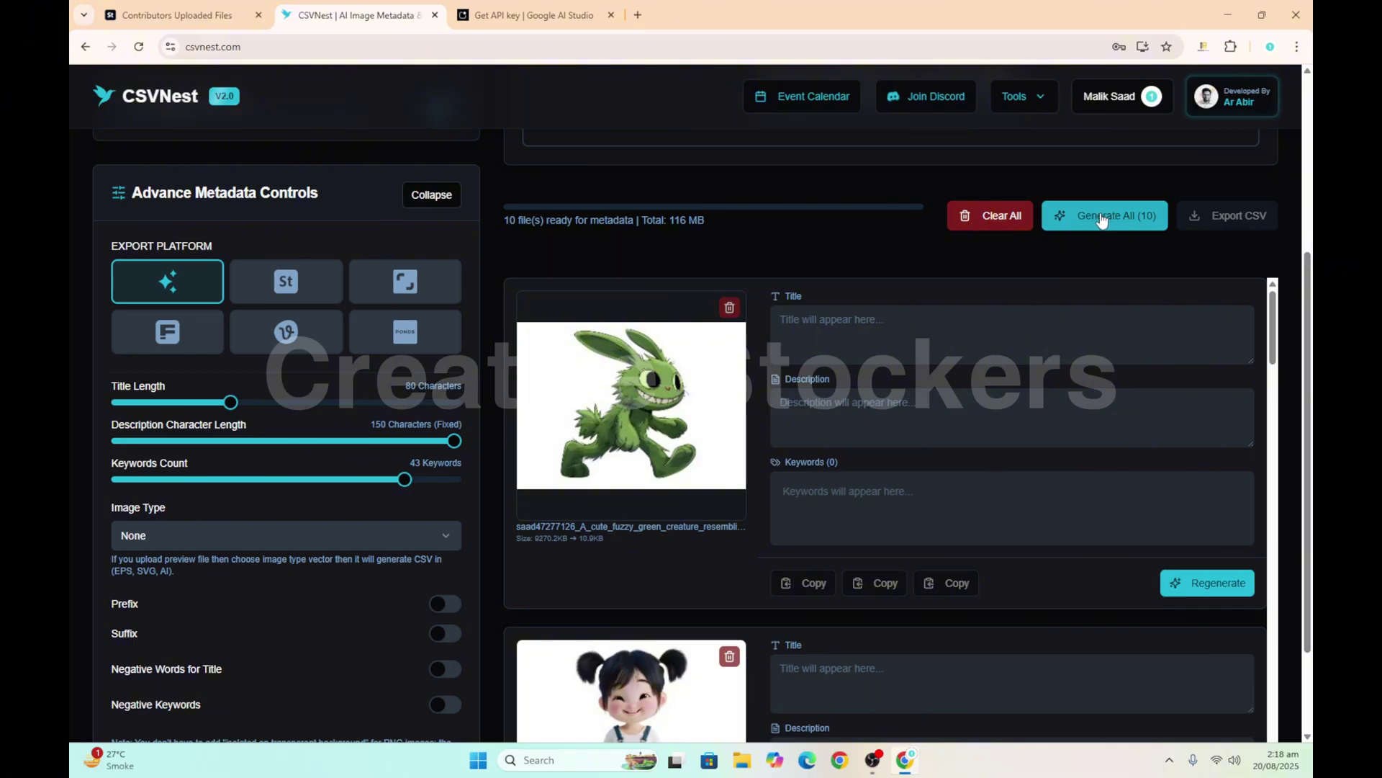
pyautogui.click(1102, 218)
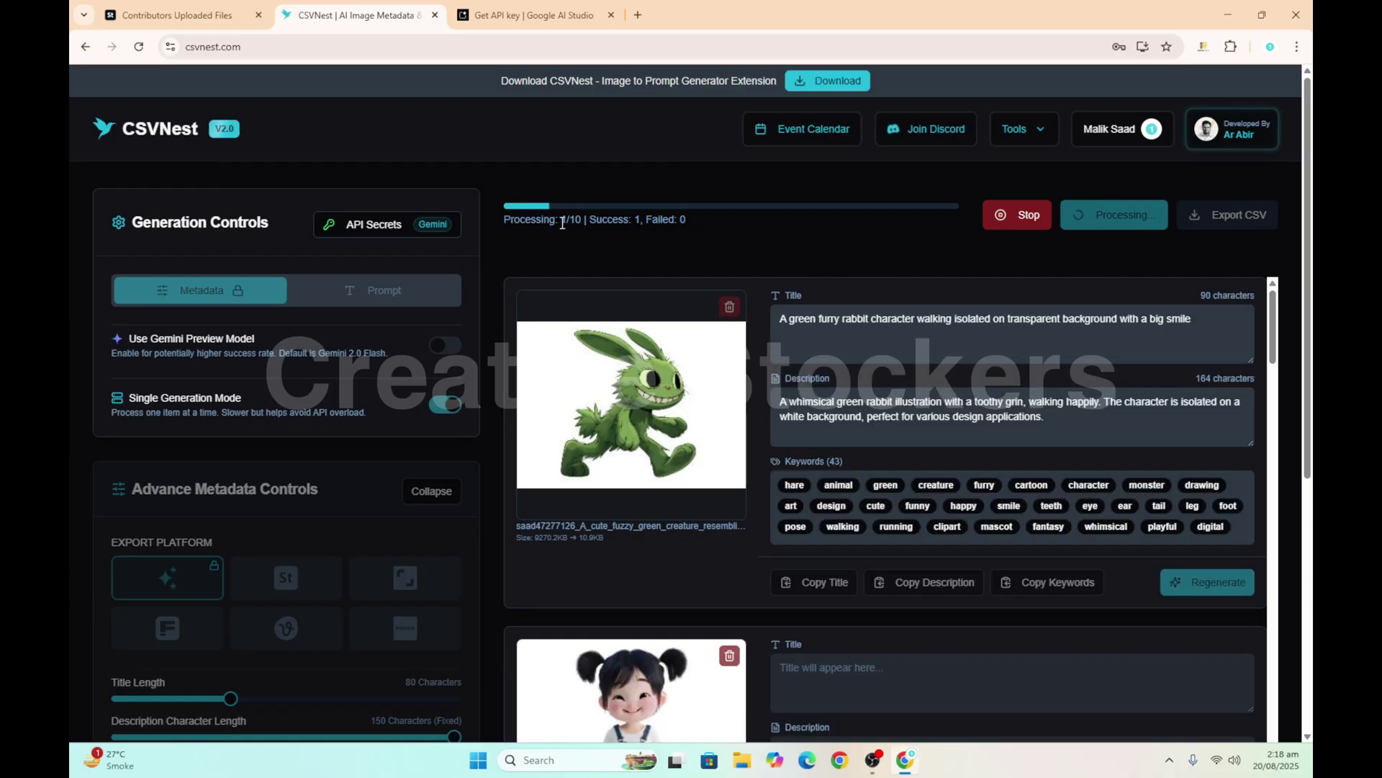
pyautogui.moveTo(563, 218); pyautogui.dragTo(687, 210)
pyautogui.click(706, 235)
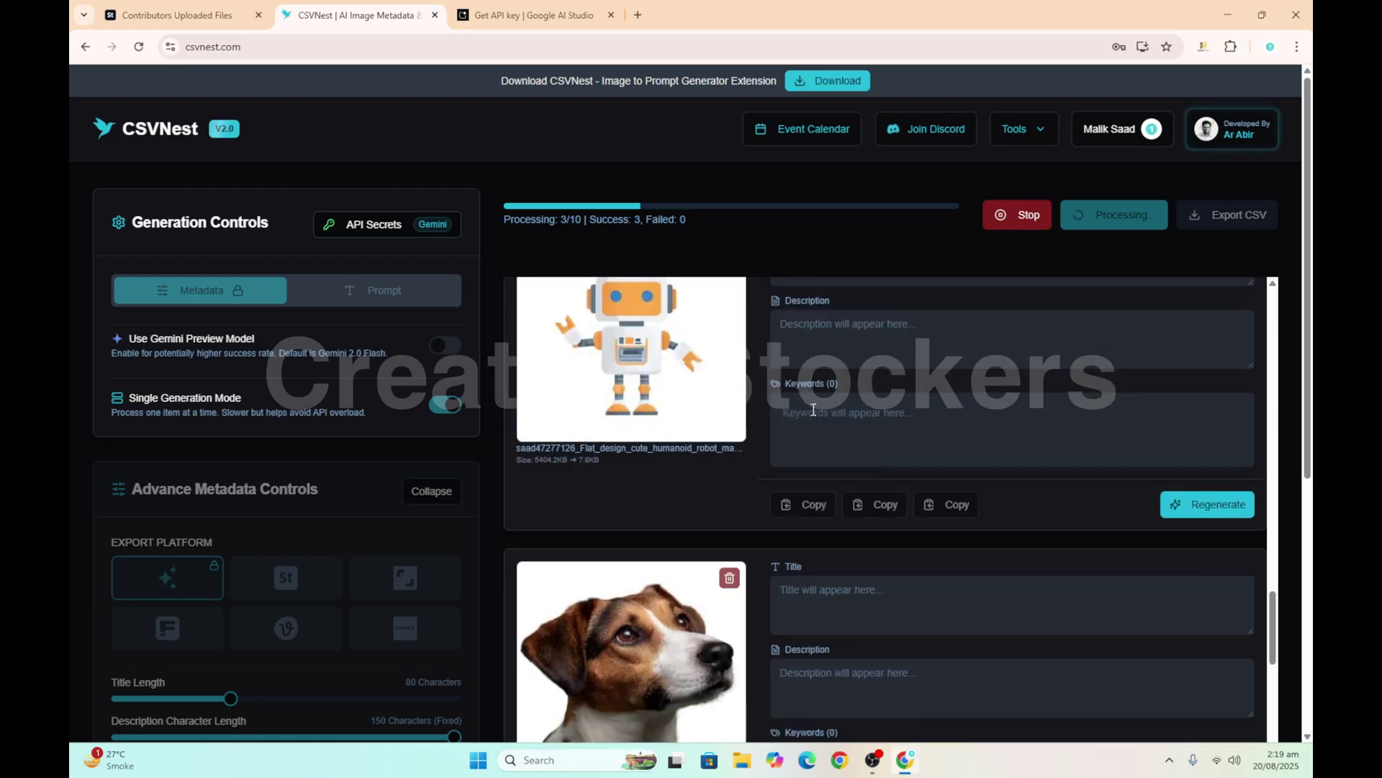
pyautogui.scroll(5, 821, 406)
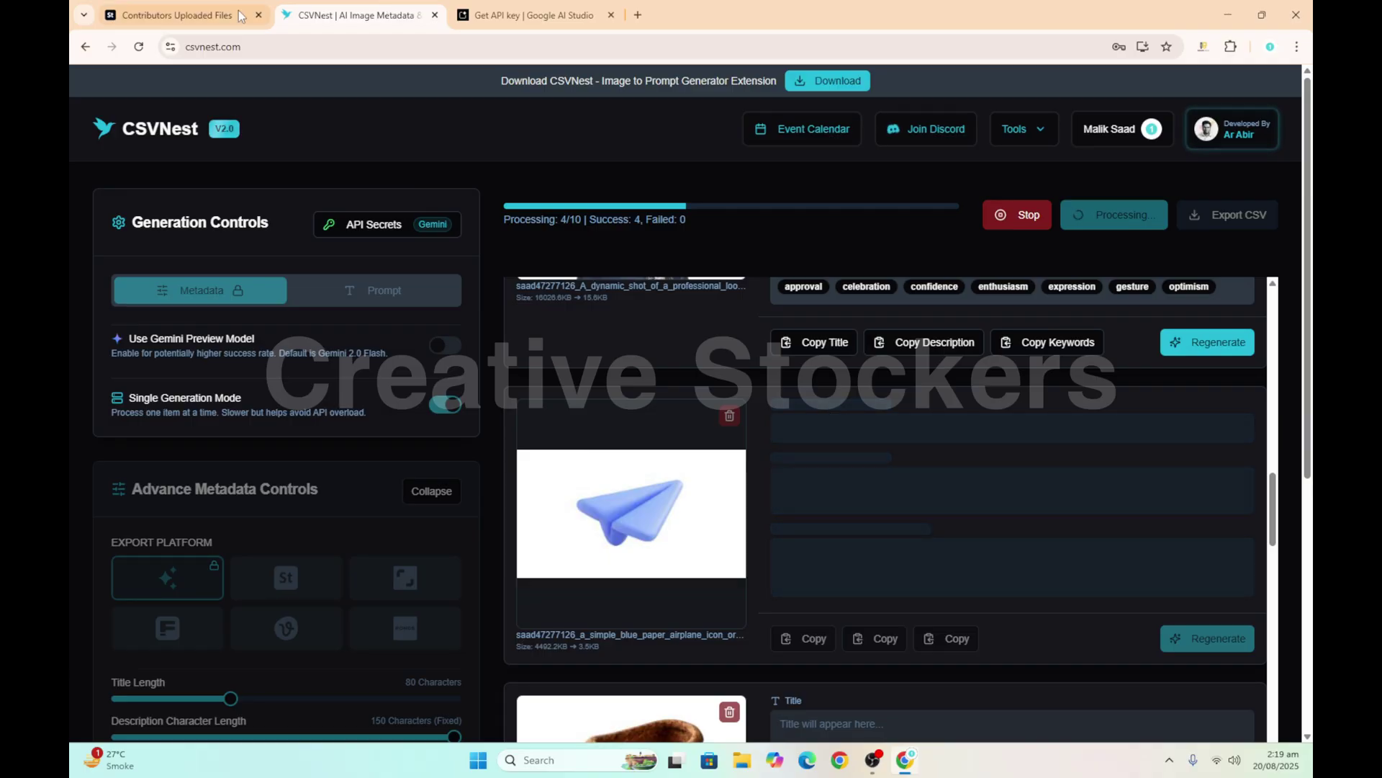
# Switch to the Adobe Stock uploaded files and examine the title and keyword fields of the newly uploaded images
pyautogui.click(176, 14)
pyautogui.scroll(-2, 524, 408)
pyautogui.scroll(2, 524, 409)
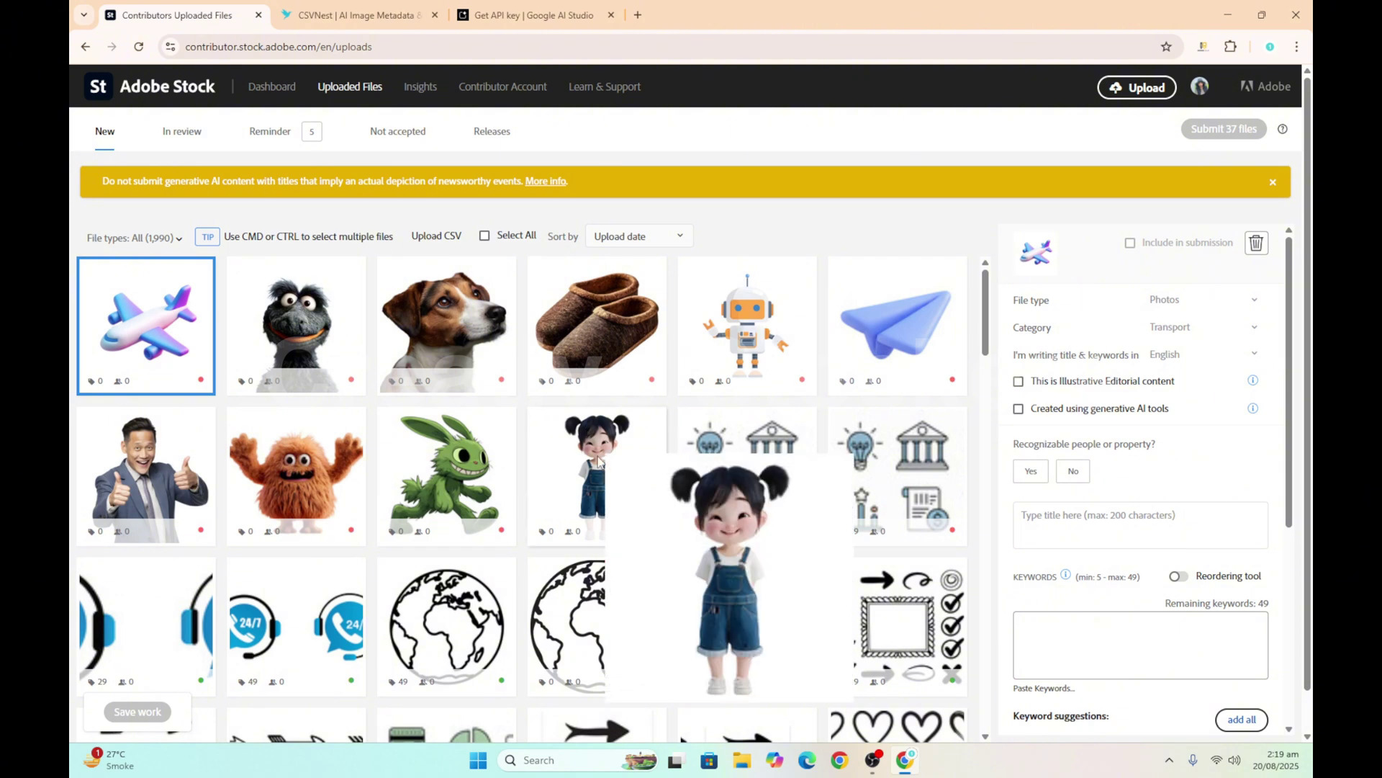
pyautogui.click(580, 461)
pyautogui.click(430, 479)
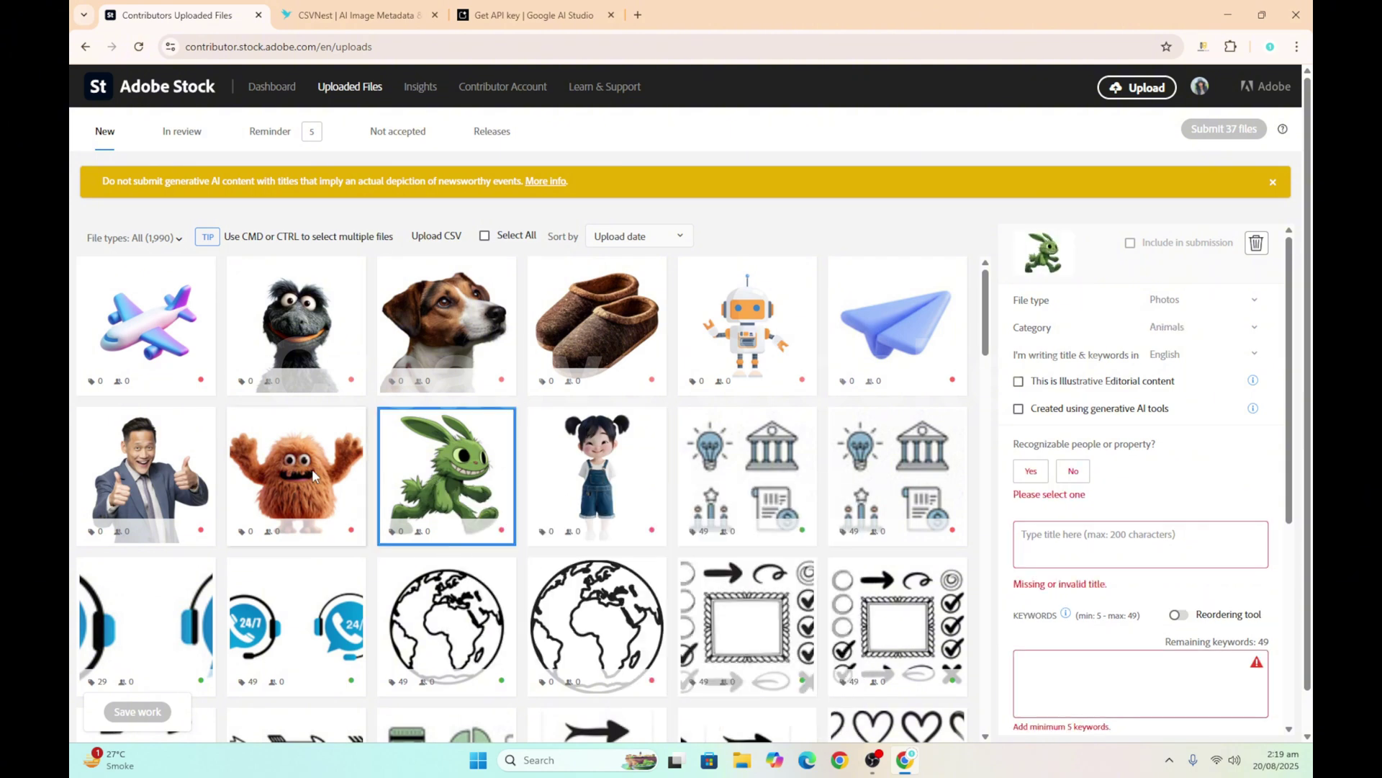
pyautogui.press('Left')
pyautogui.press('Left')
pyautogui.press('Up')
pyautogui.press('Right')
pyautogui.press('Right')
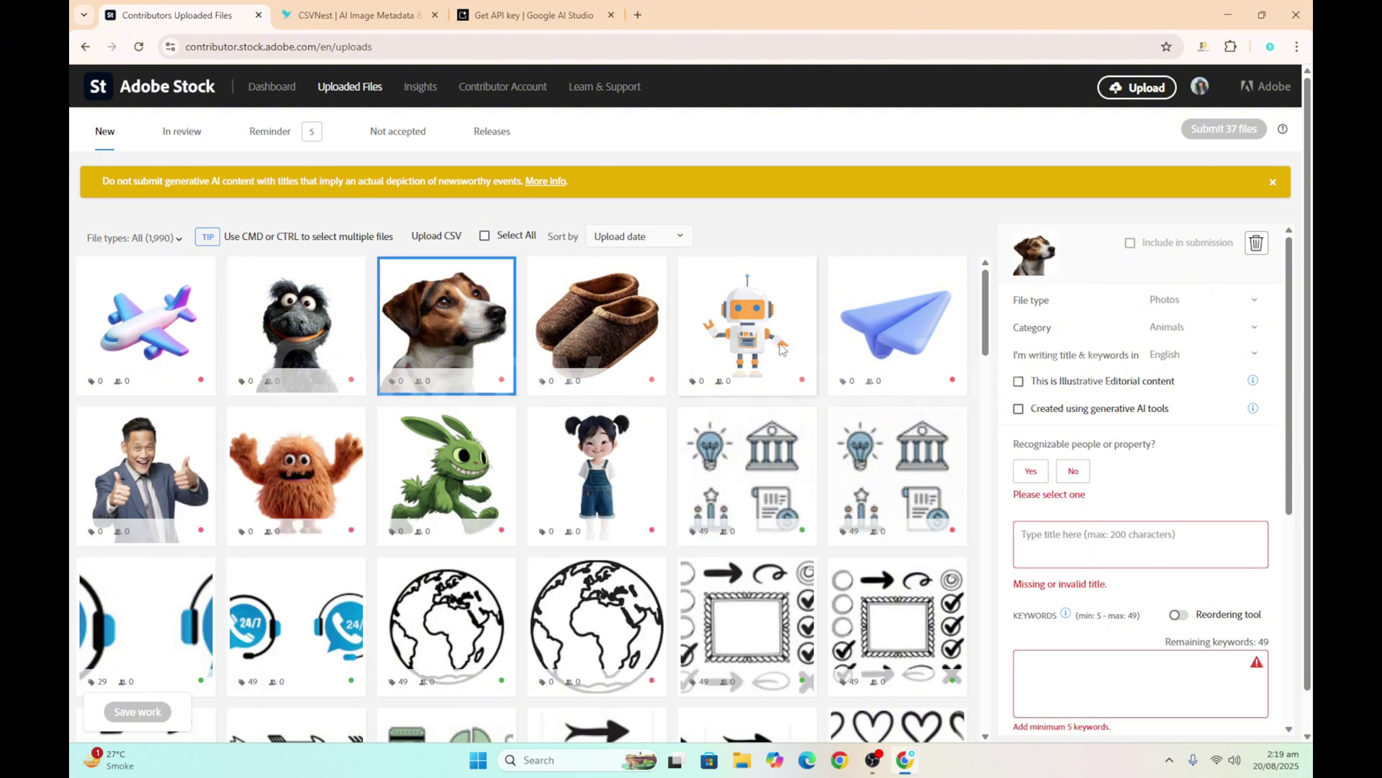
pyautogui.press('Right')
pyautogui.press('Right')
# Switch back to CSVNest and review the progress and the generated titles, descriptions and keywords until processing finishes
pyautogui.click(395, 16)
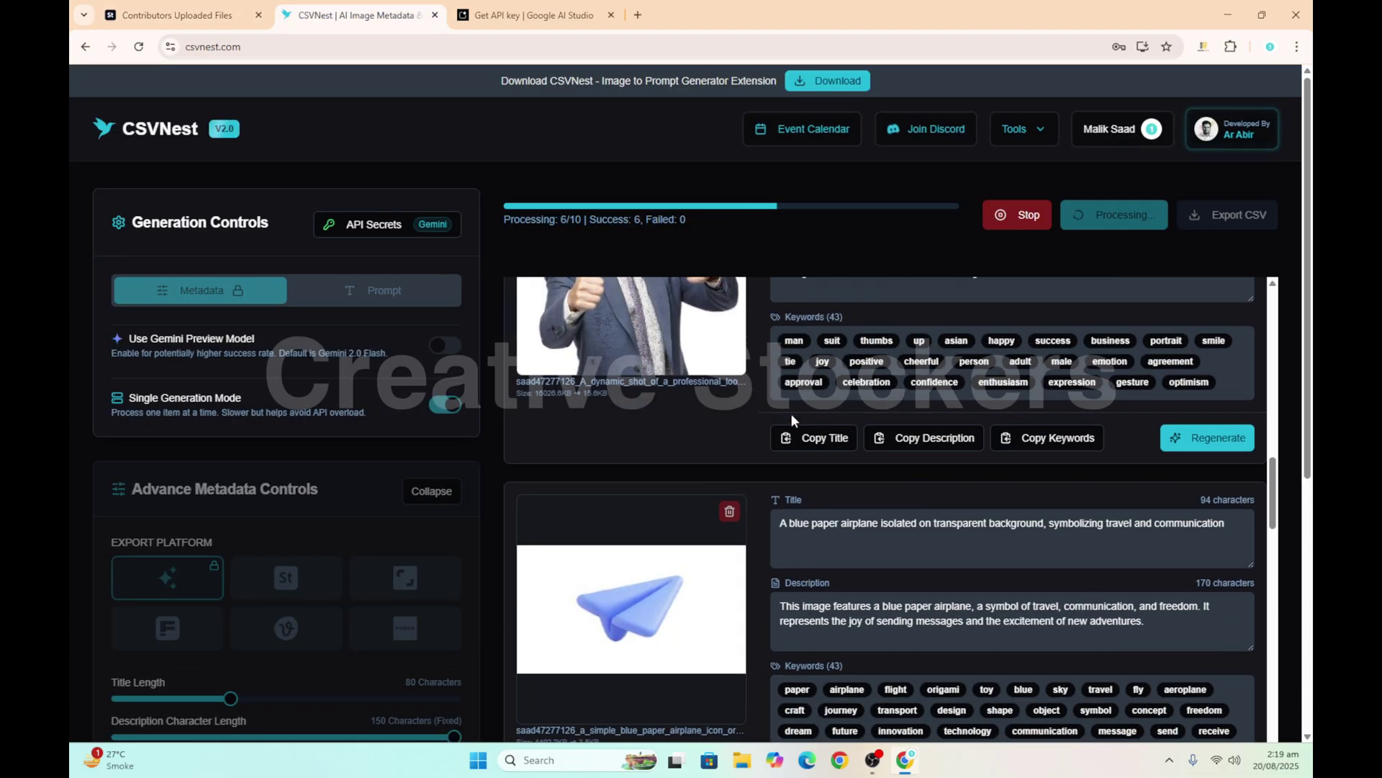
pyautogui.scroll(-2, 792, 414)
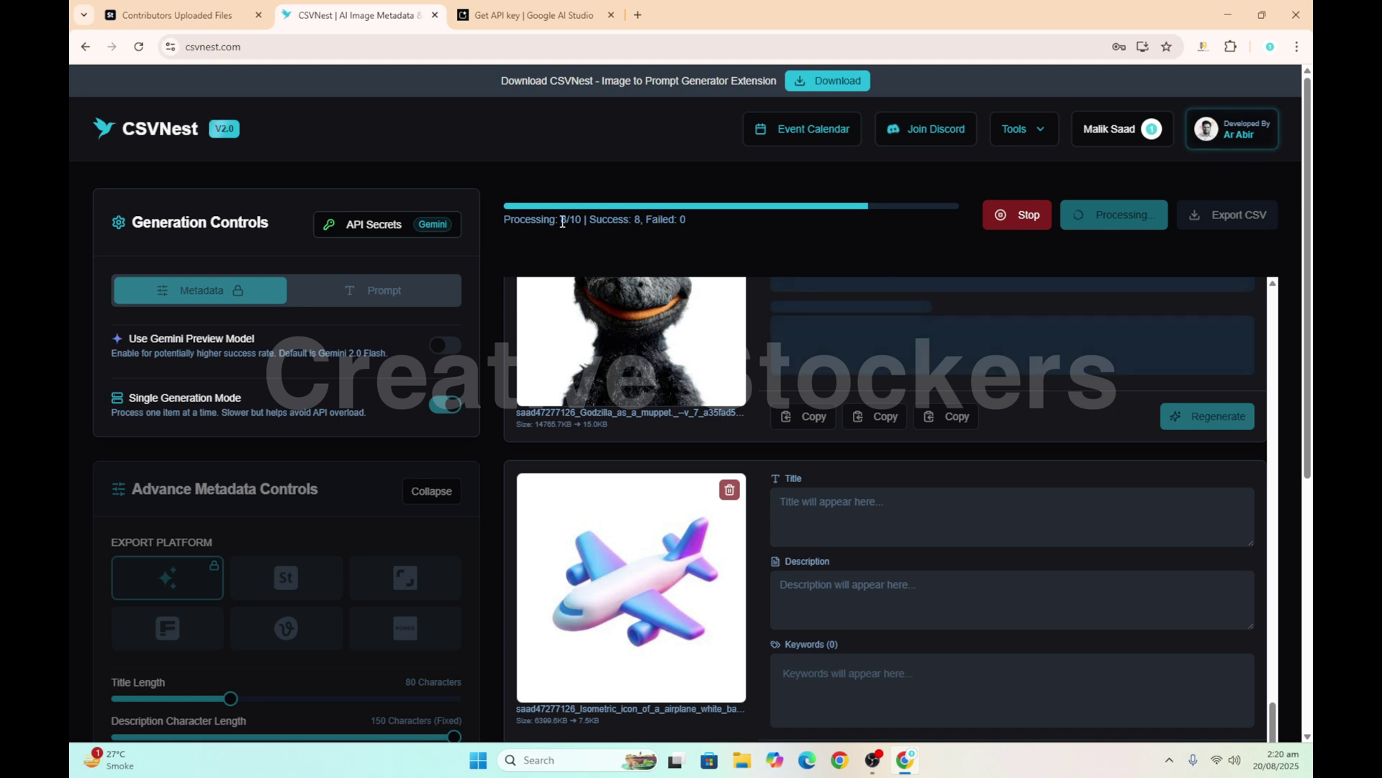
pyautogui.moveTo(504, 220); pyautogui.dragTo(581, 220)
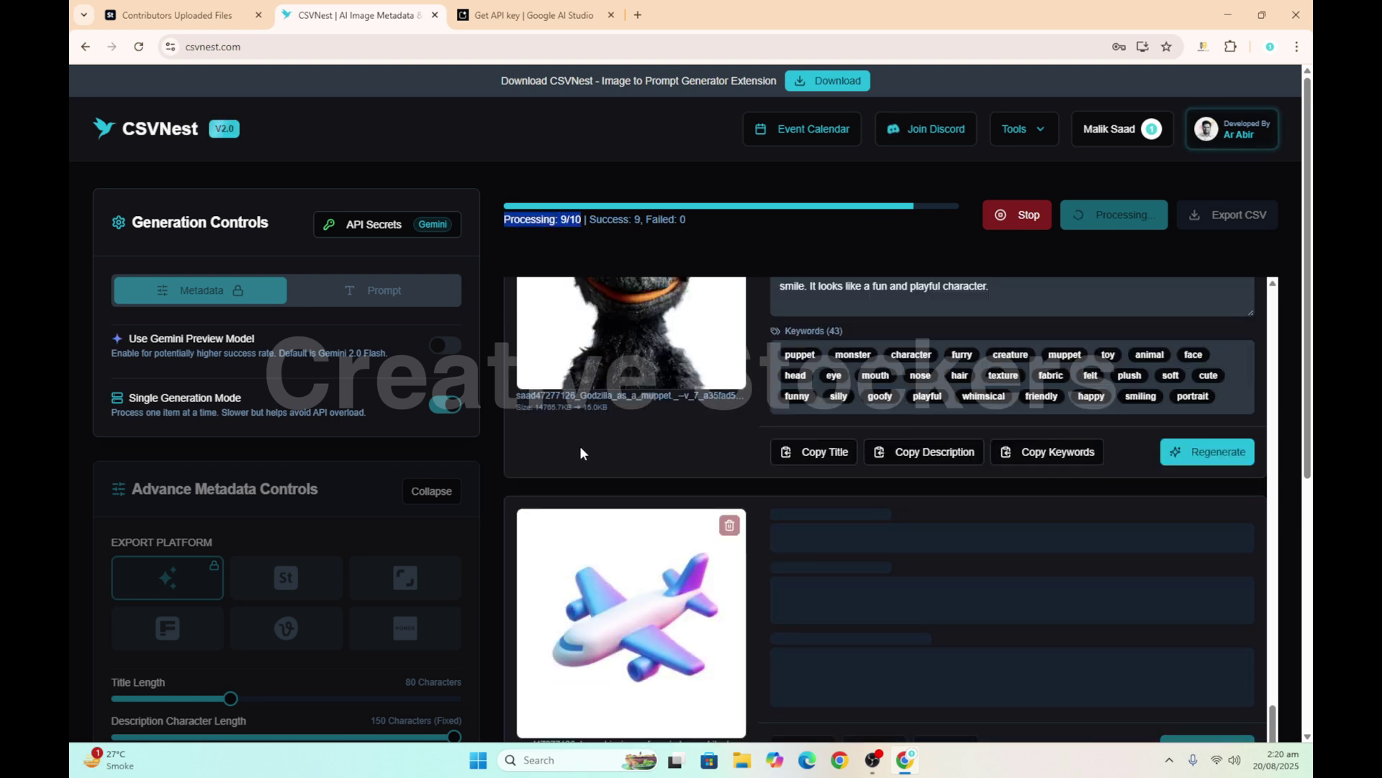
pyautogui.scroll(-10, 581, 447)
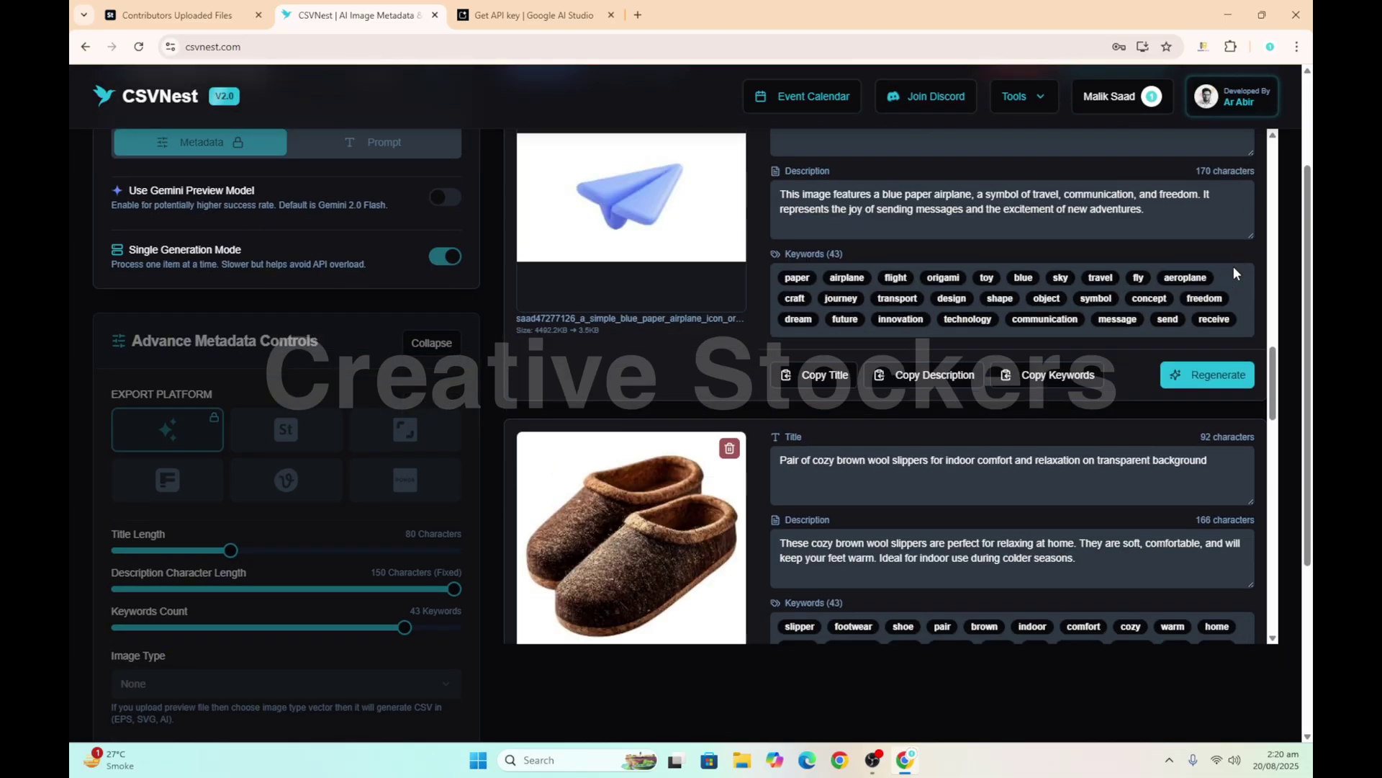
pyautogui.scroll(10, 1233, 266)
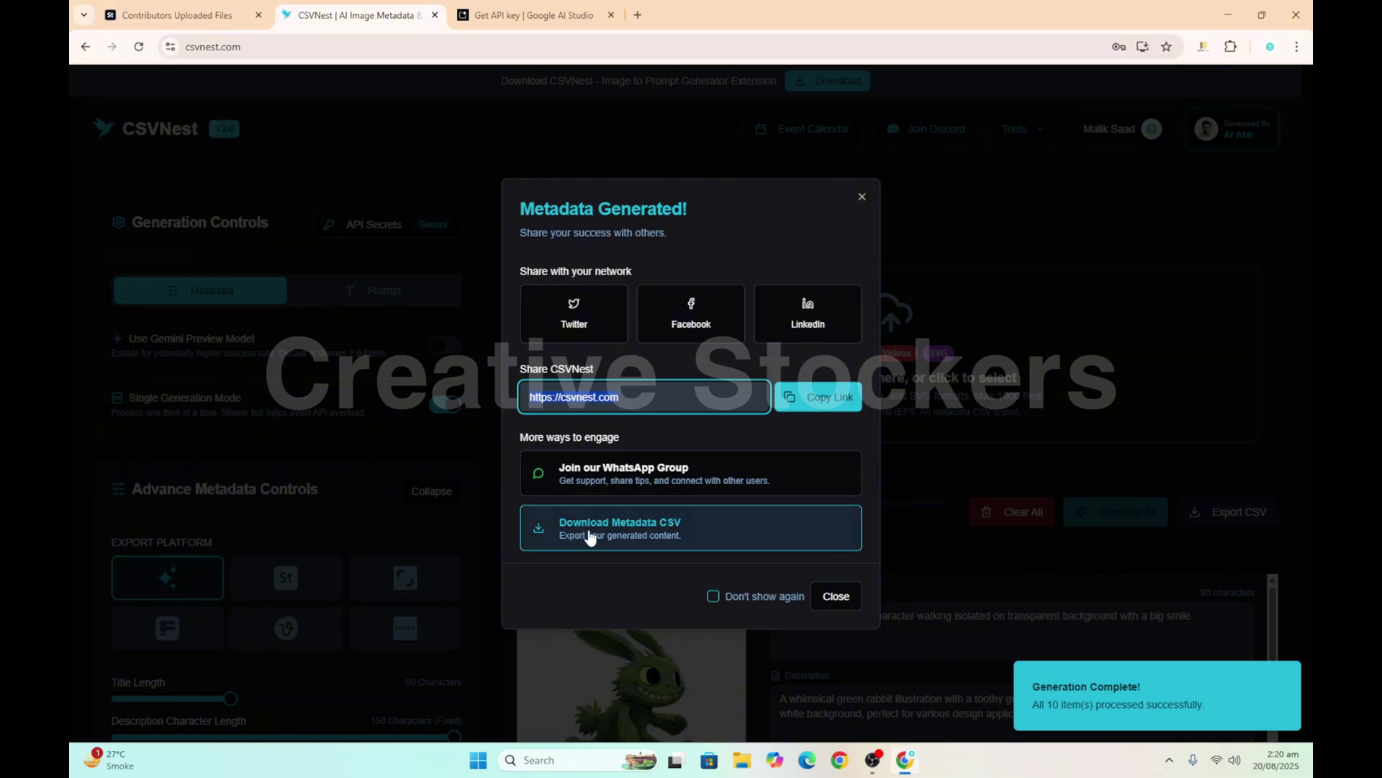
# Dismiss the sharing dialog, export the generated metadata as a CSV and show the downloaded file in its folder
pyautogui.click(862, 198)
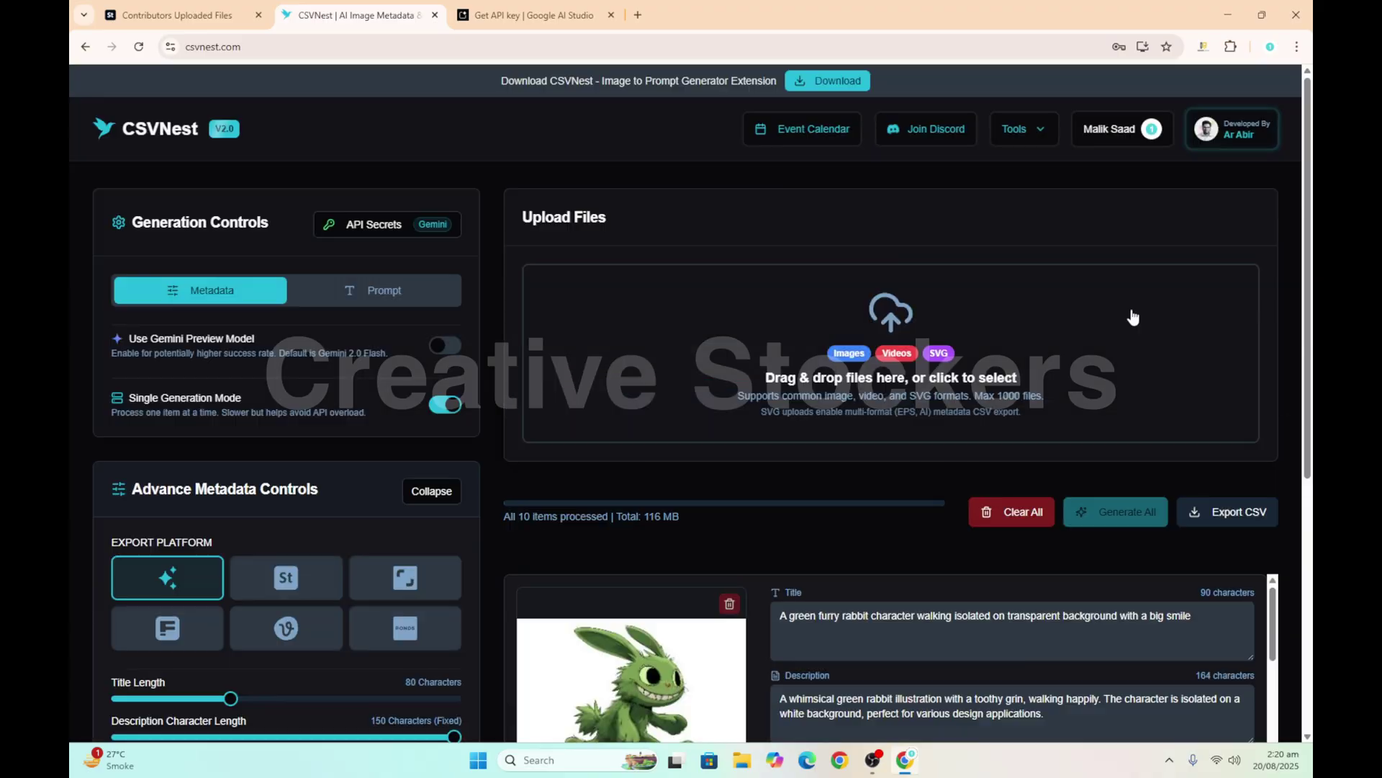
pyautogui.click(1224, 514)
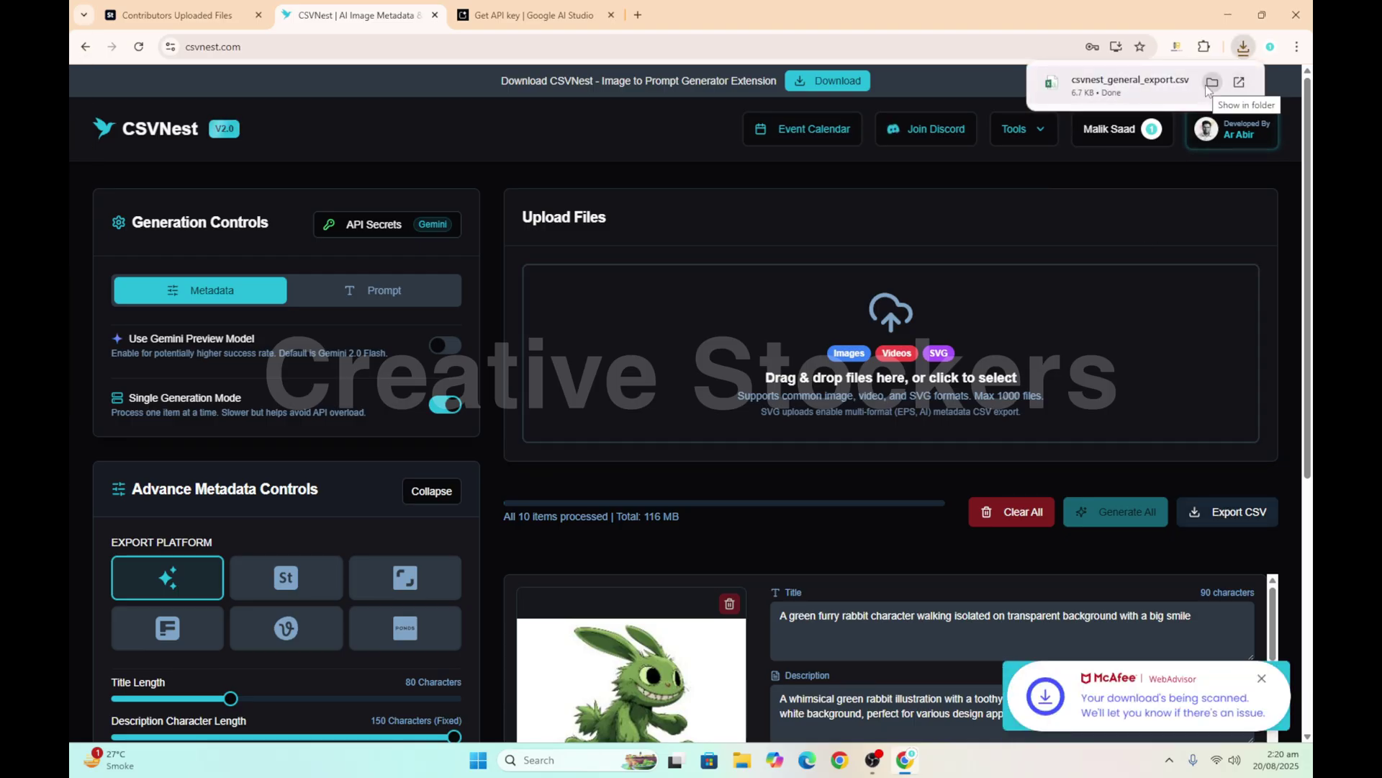
pyautogui.click(1212, 84)
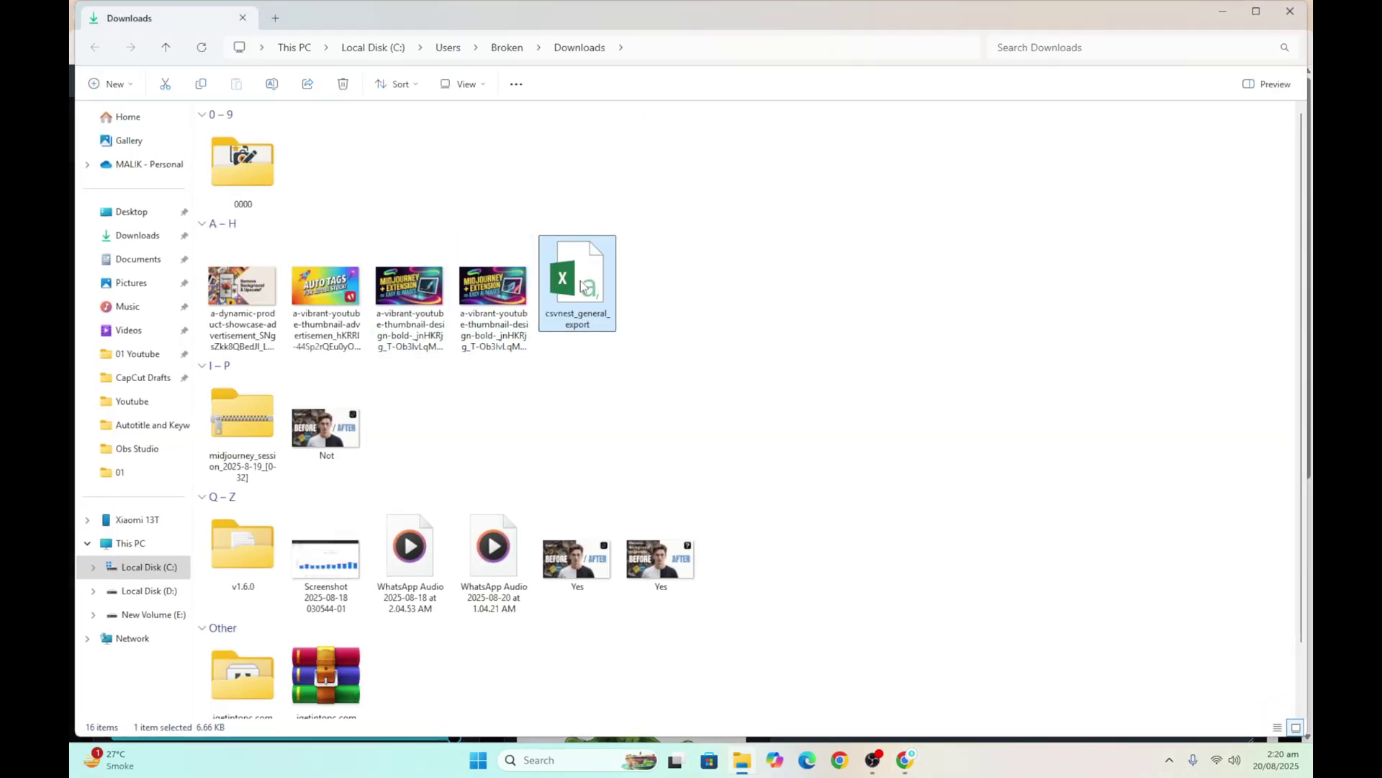
# Place the exported csvnest_general_export file in the D: drive folder New Work AdobeStock > 03 Upscaled Done > 01
pyautogui.click(149, 591)
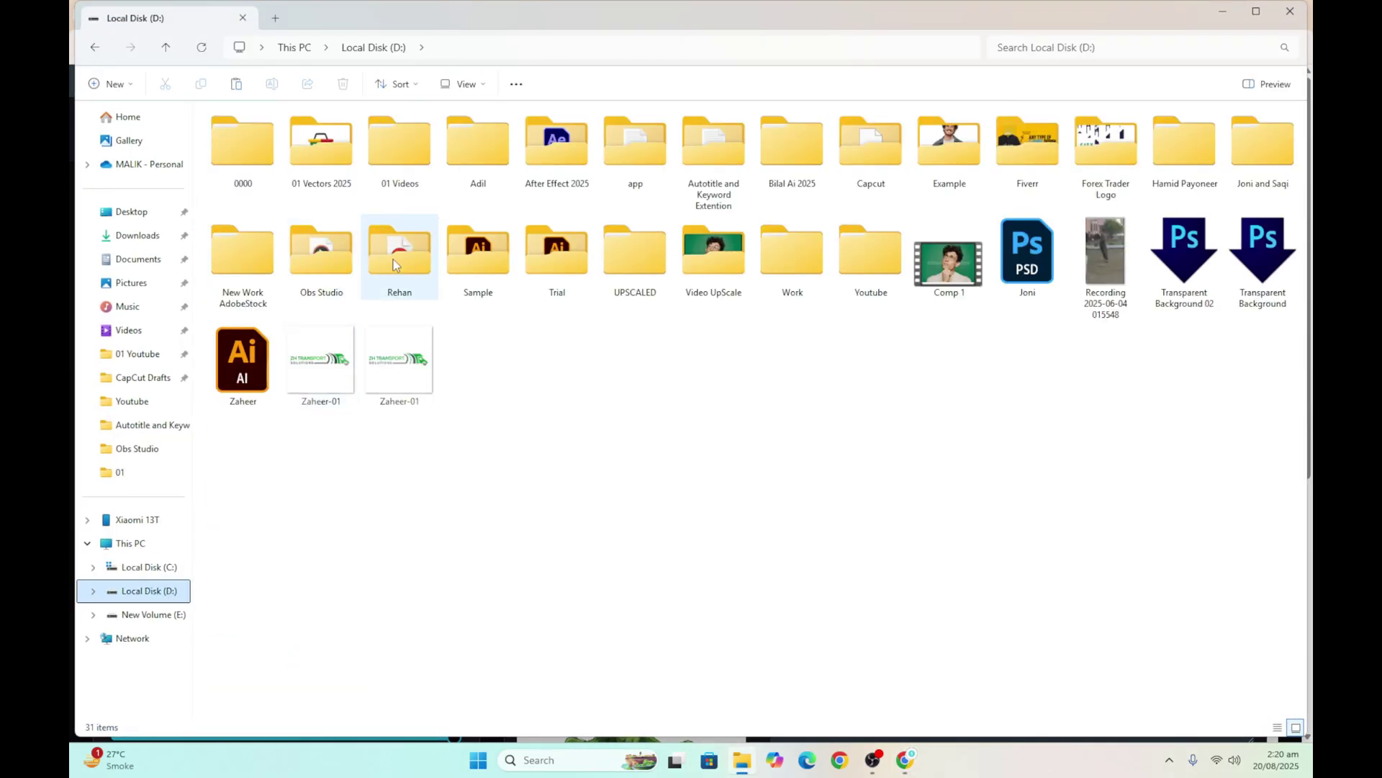
pyautogui.doubleClick(242, 252)
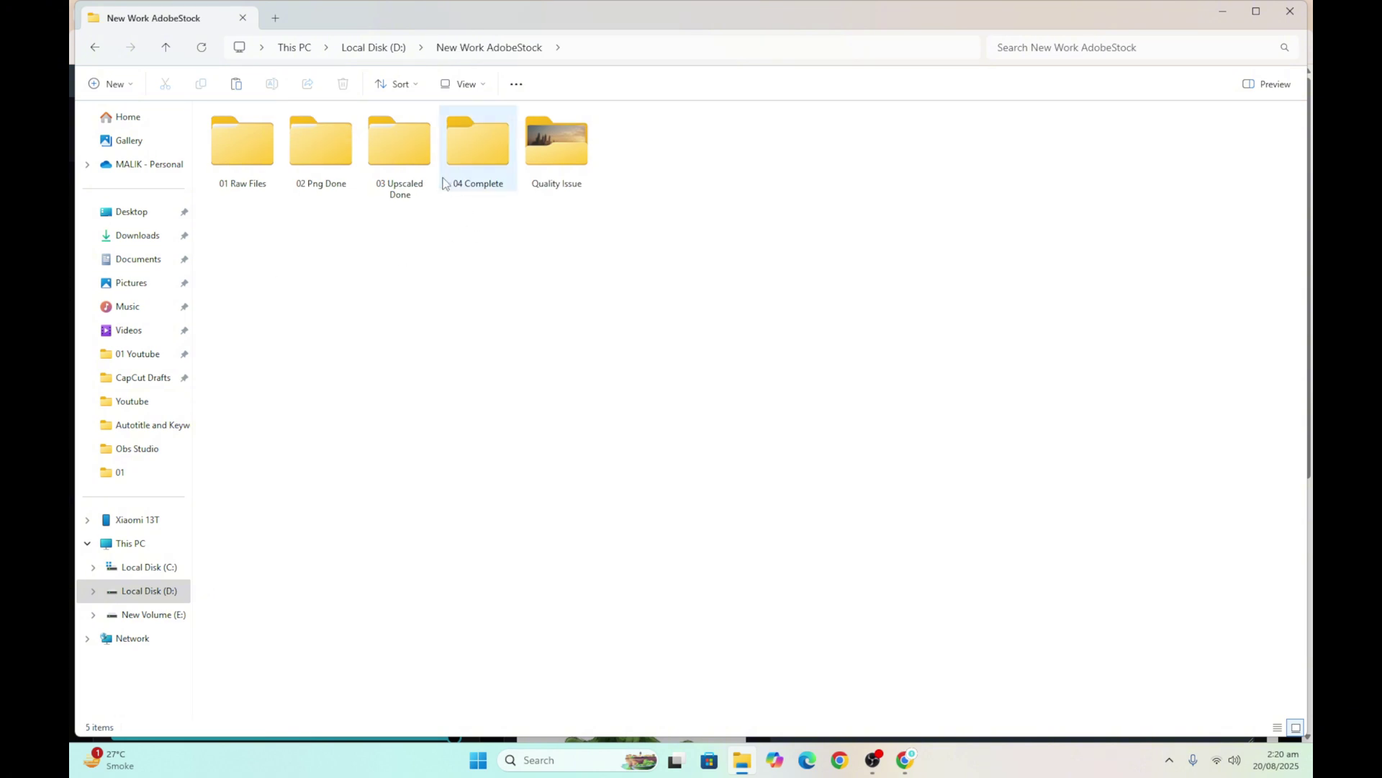
pyautogui.doubleClick(401, 141)
pyautogui.doubleClick(260, 137)
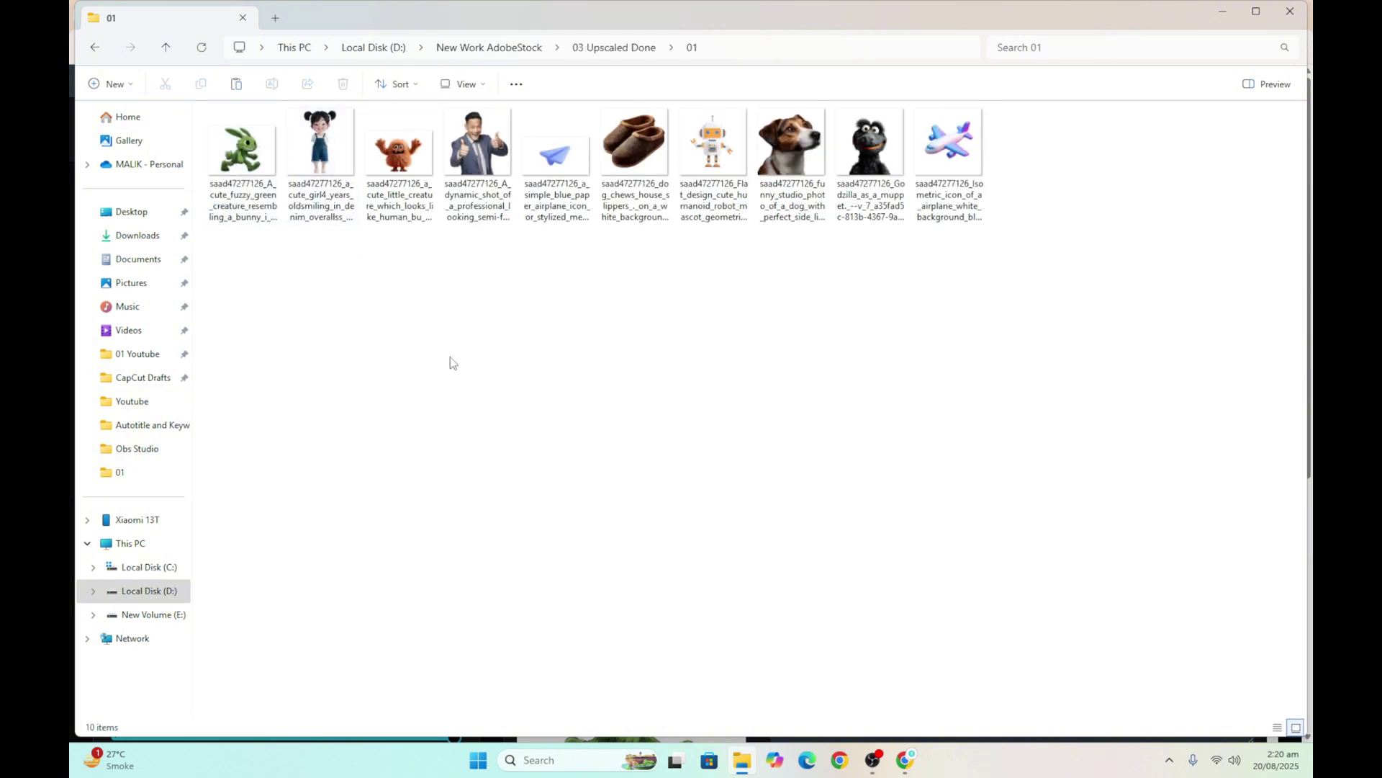
pyautogui.hotkey('ctrl', 'v')
pyautogui.moveTo(1033, 240); pyautogui.dragTo(239, 165)
pyautogui.click(764, 471)
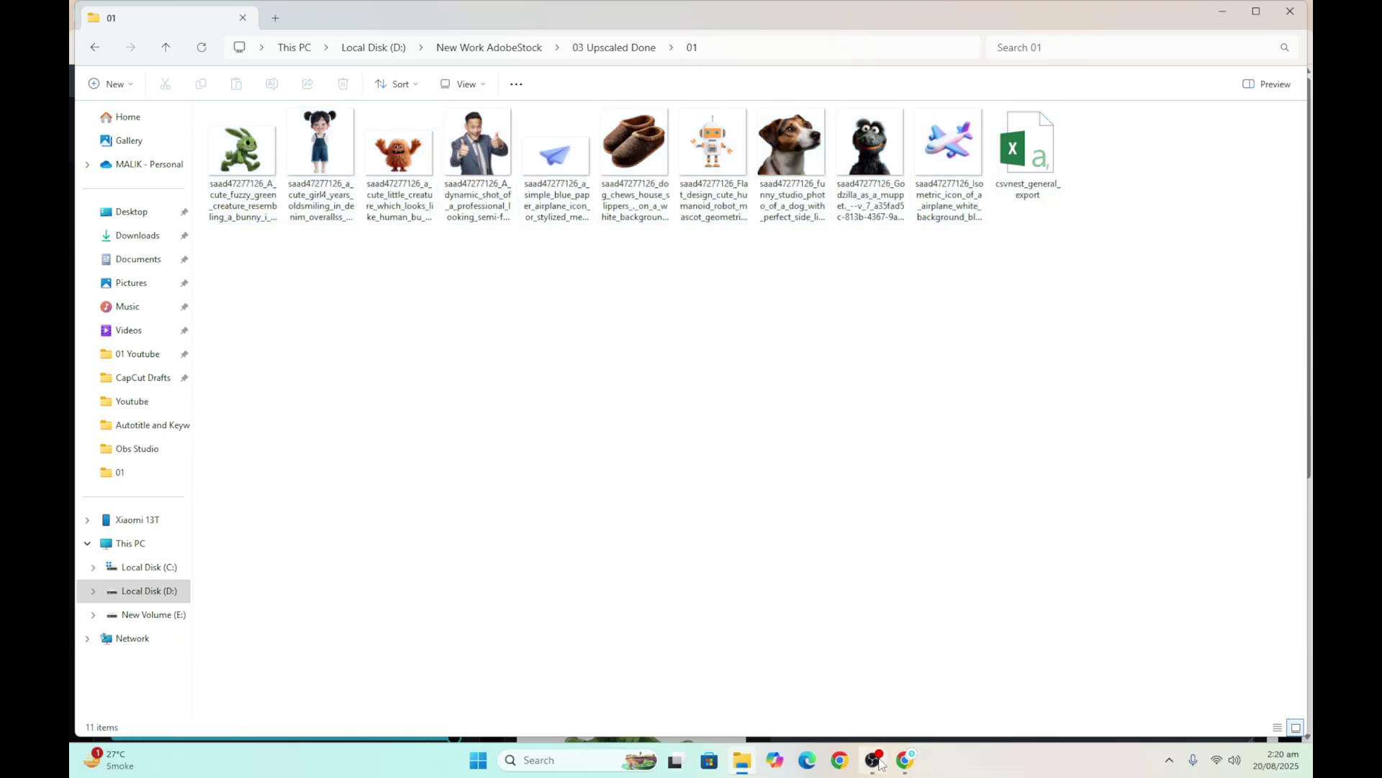
pyautogui.click(905, 761)
pyautogui.click(905, 761)
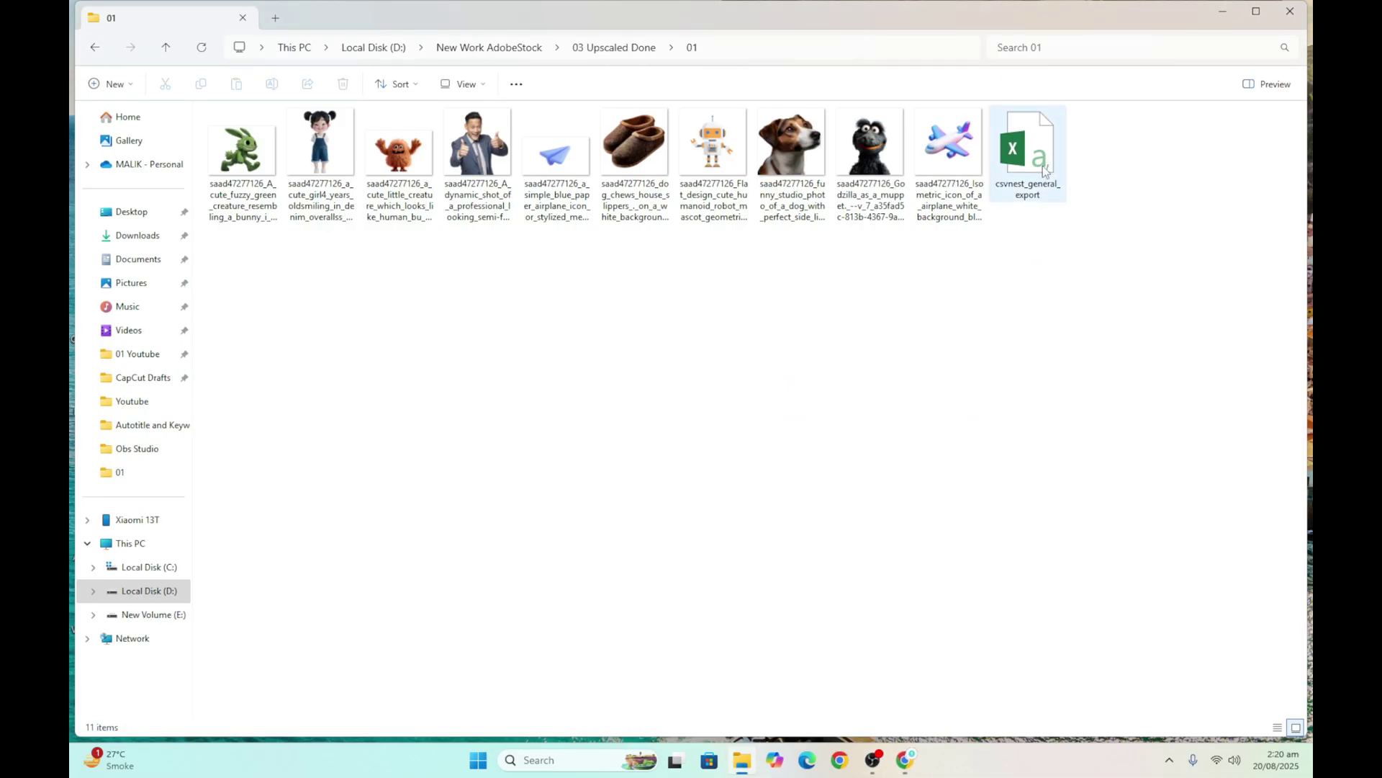
pyautogui.moveTo(936, 231); pyautogui.dragTo(936, 371)
pyautogui.moveTo(964, 266); pyautogui.dragTo(259, 170)
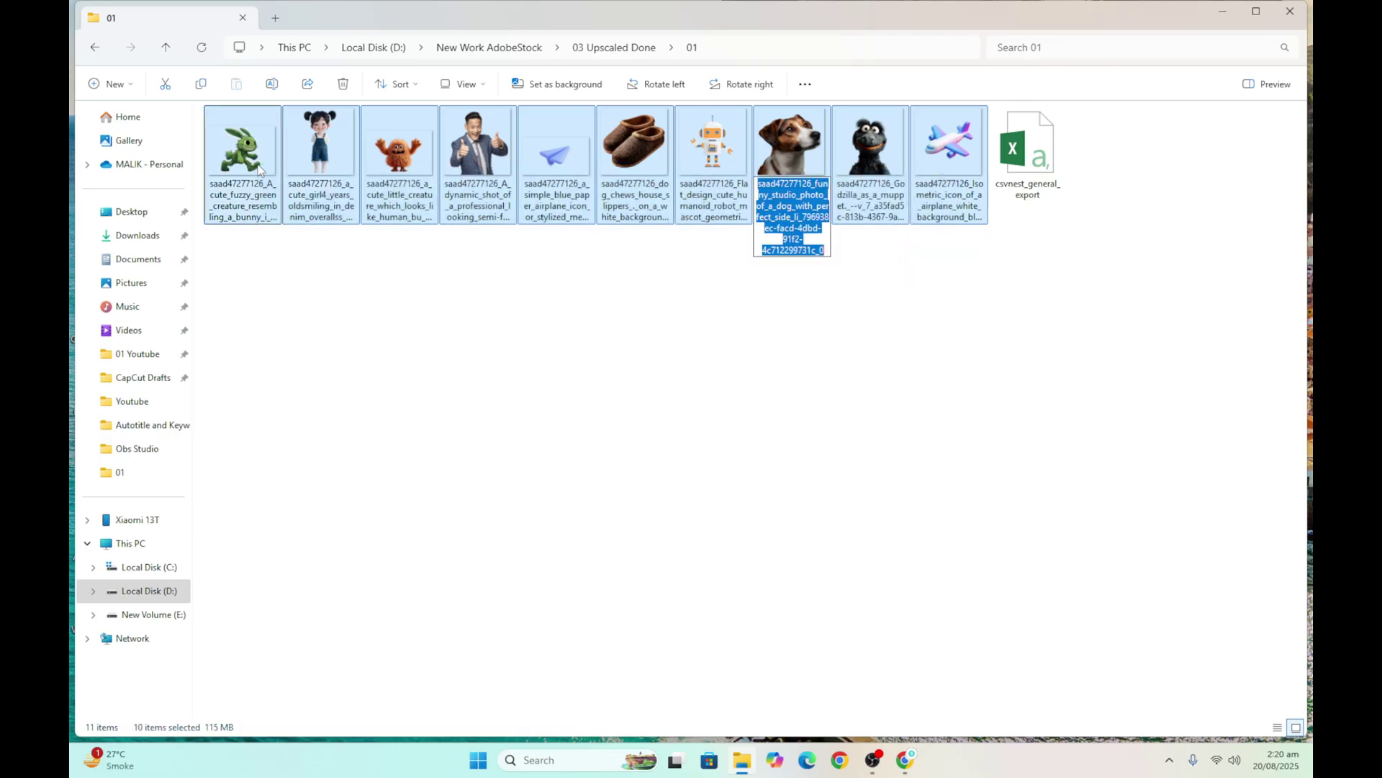
pyautogui.click(753, 440)
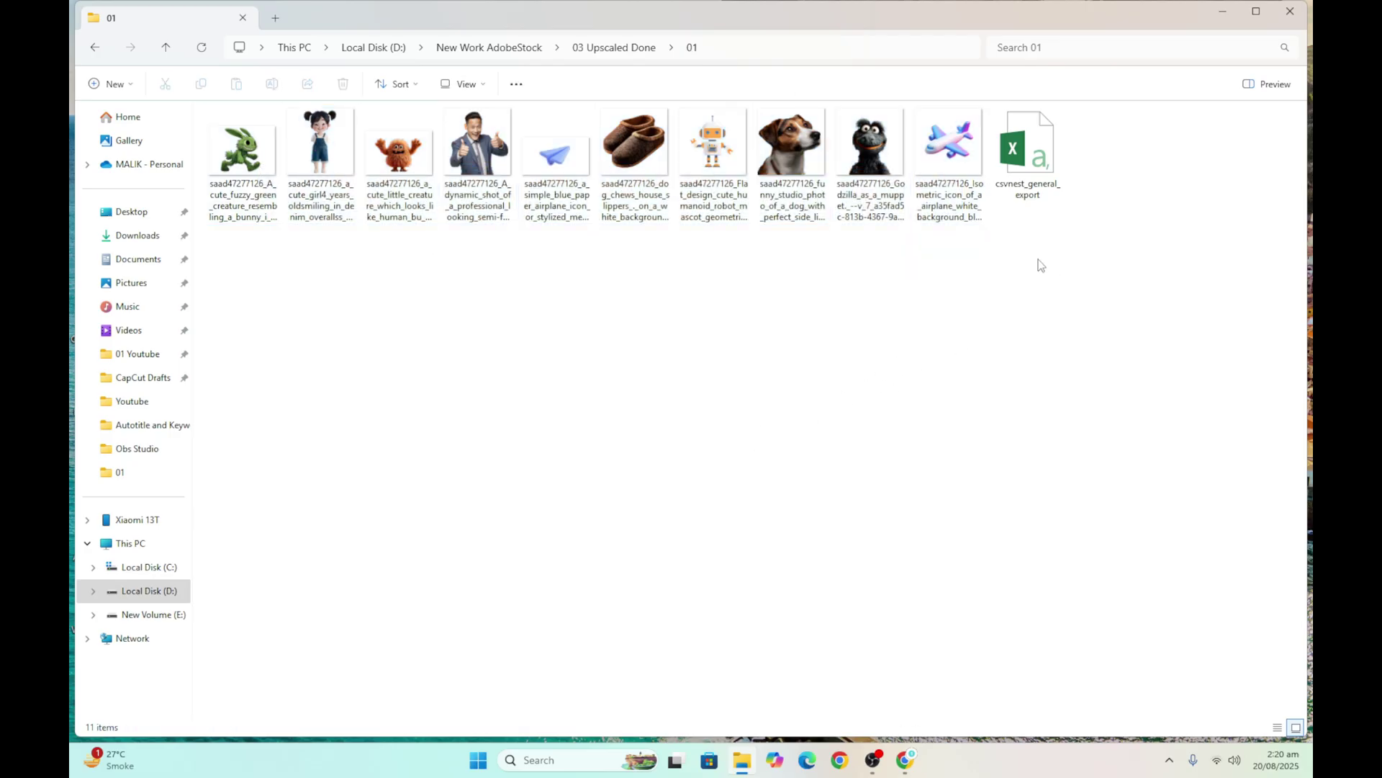
pyautogui.click(1035, 169)
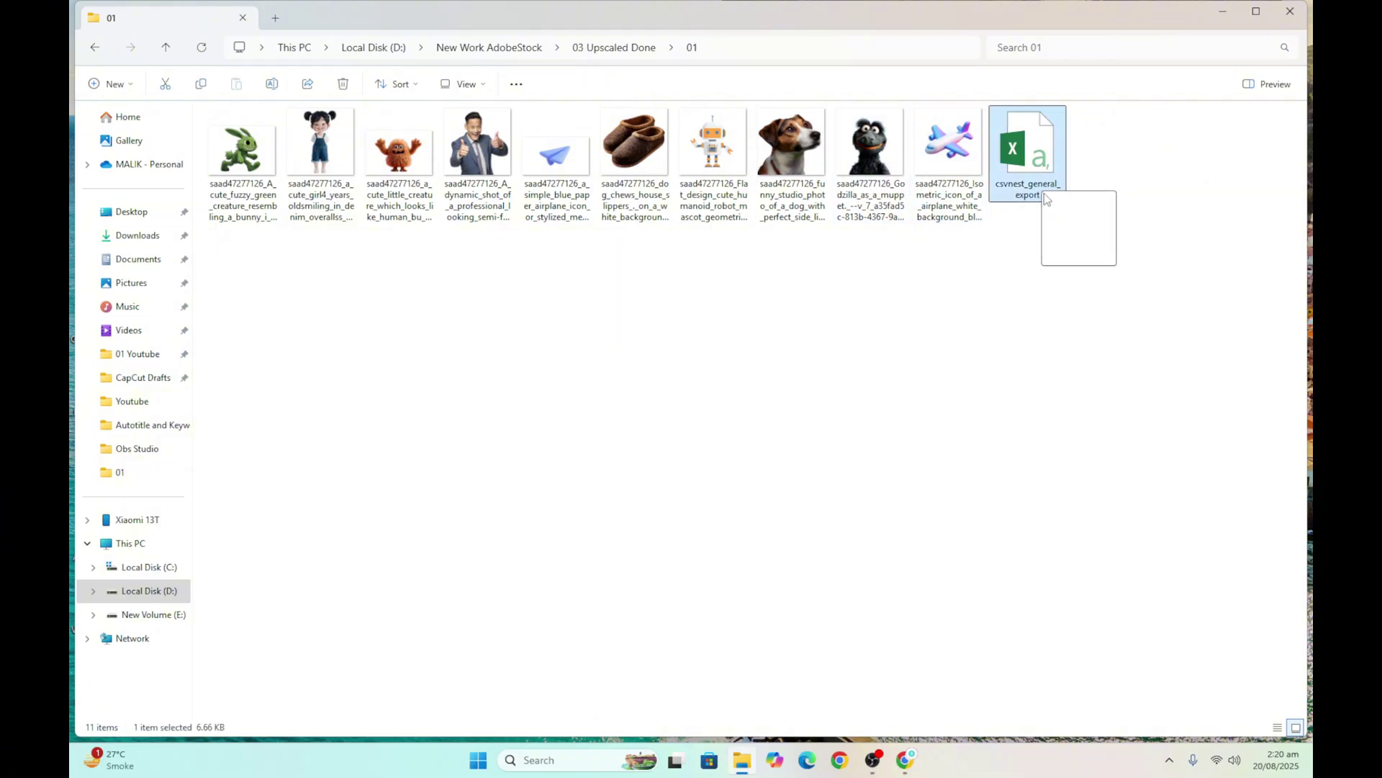
pyautogui.moveTo(992, 275); pyautogui.dragTo(270, 186)
pyautogui.moveTo(1037, 173)
pyautogui.mouseDown()
pyautogui.moveTo(1064, 242)
pyautogui.moveTo(1052, 193)
pyautogui.mouseUp()
# Open csvnest_general_export in Excel, dismiss the activation wizard, review its metadata columns, close it and return to CSVNest
pyautogui.doubleClick(1022, 130)
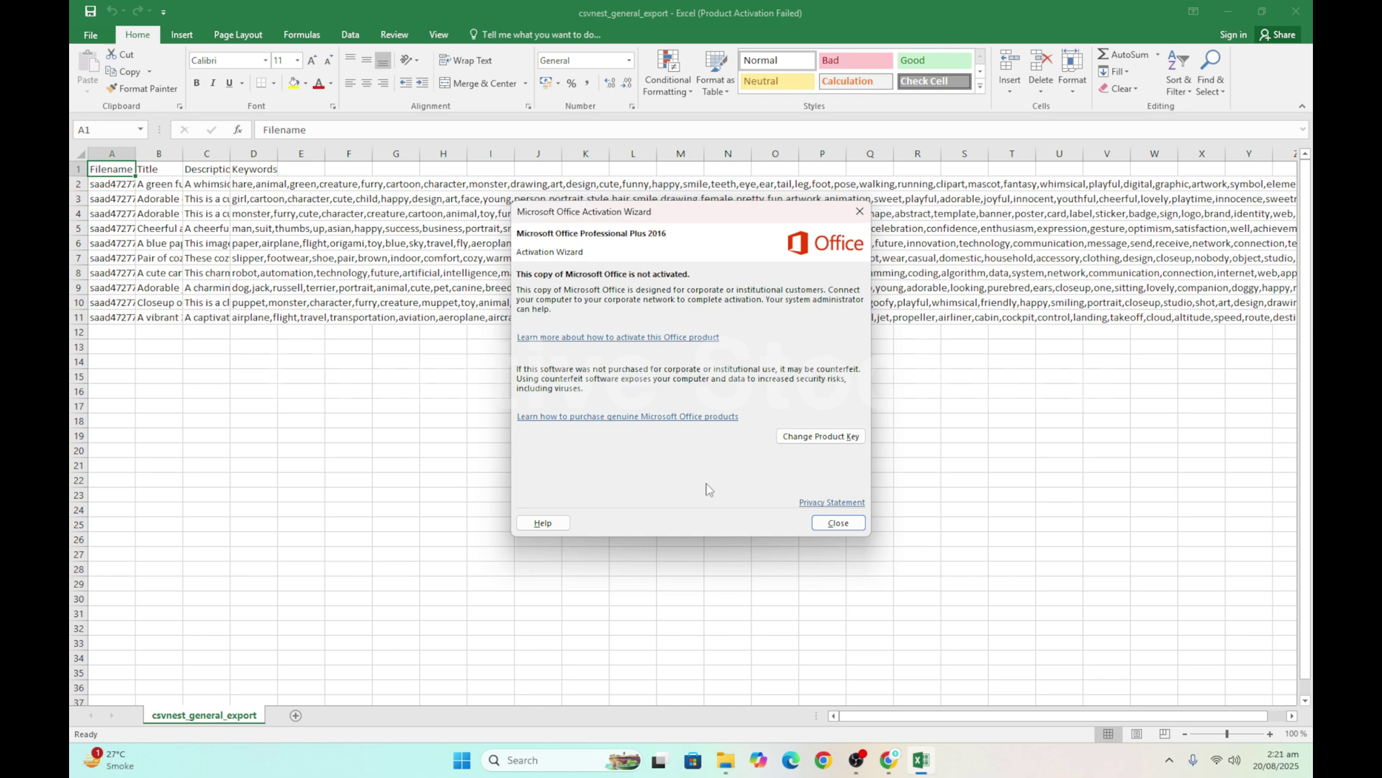
pyautogui.click(838, 523)
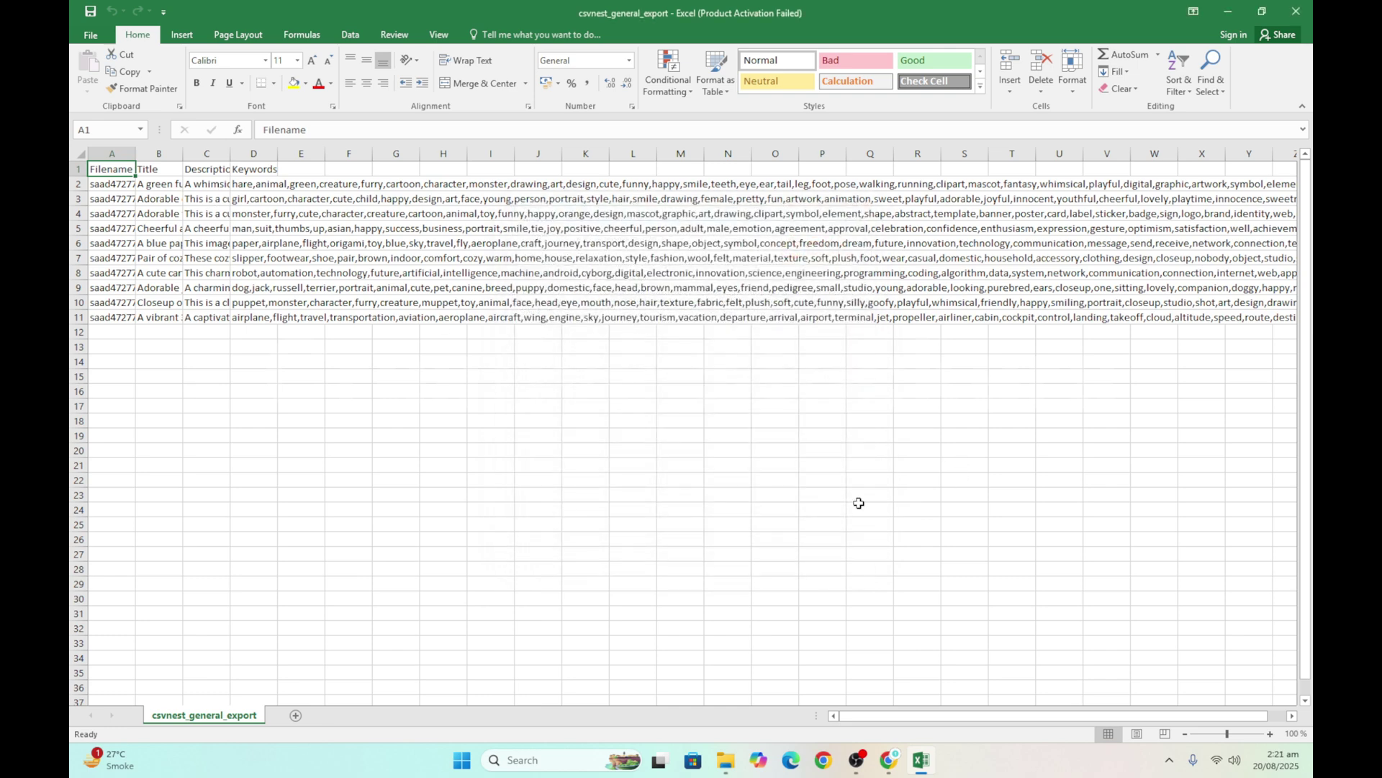
pyautogui.click(1296, 12)
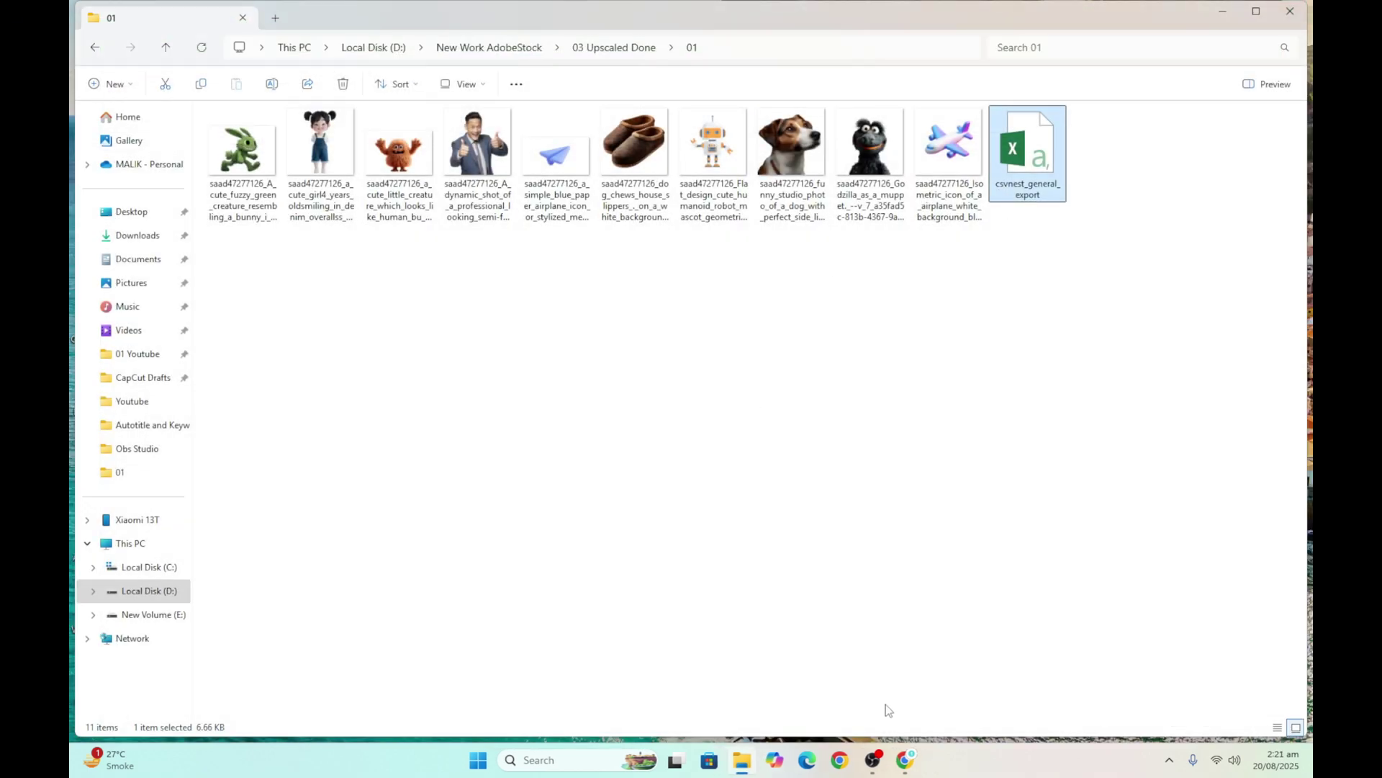
pyautogui.click(905, 759)
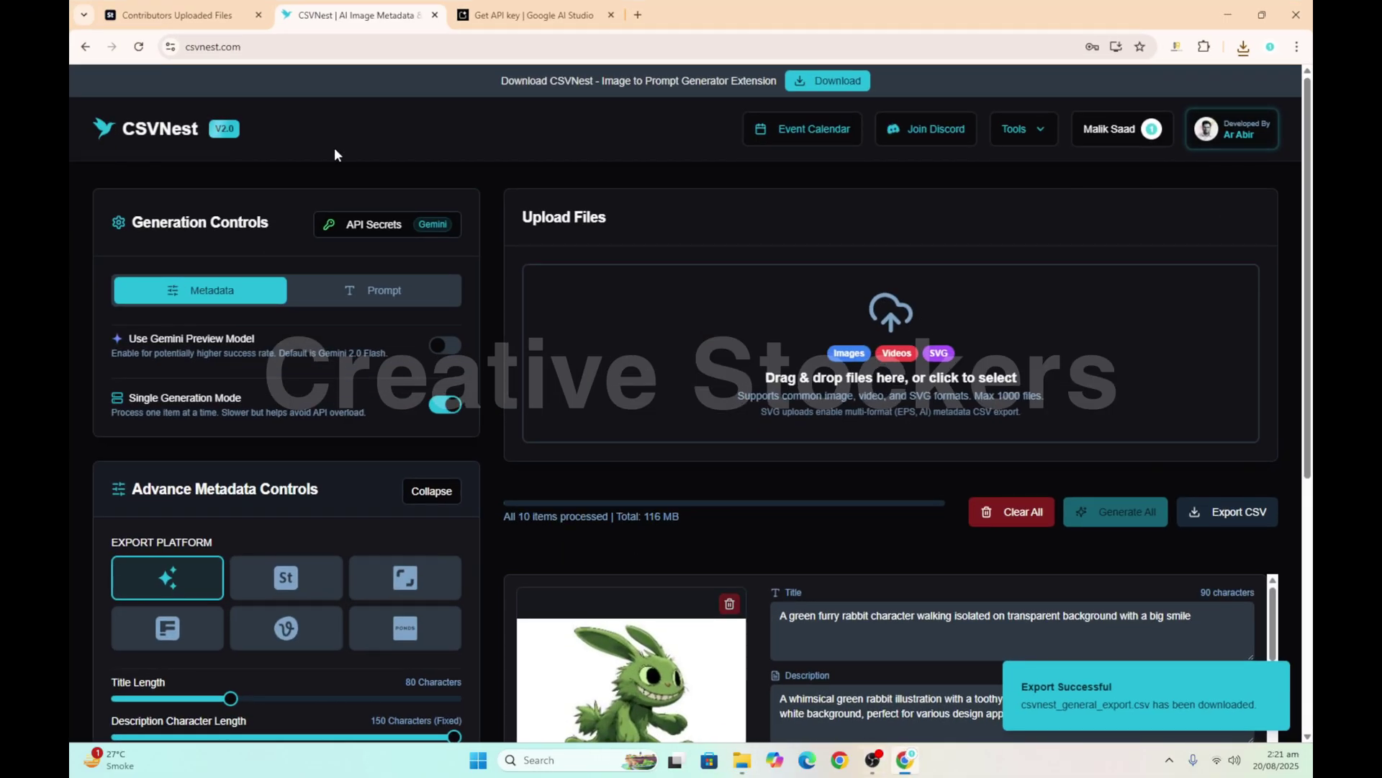
# Switch to the Adobe Stock Uploaded Files page and inspect the airplane image's title and keyword fields
pyautogui.click(186, 19)
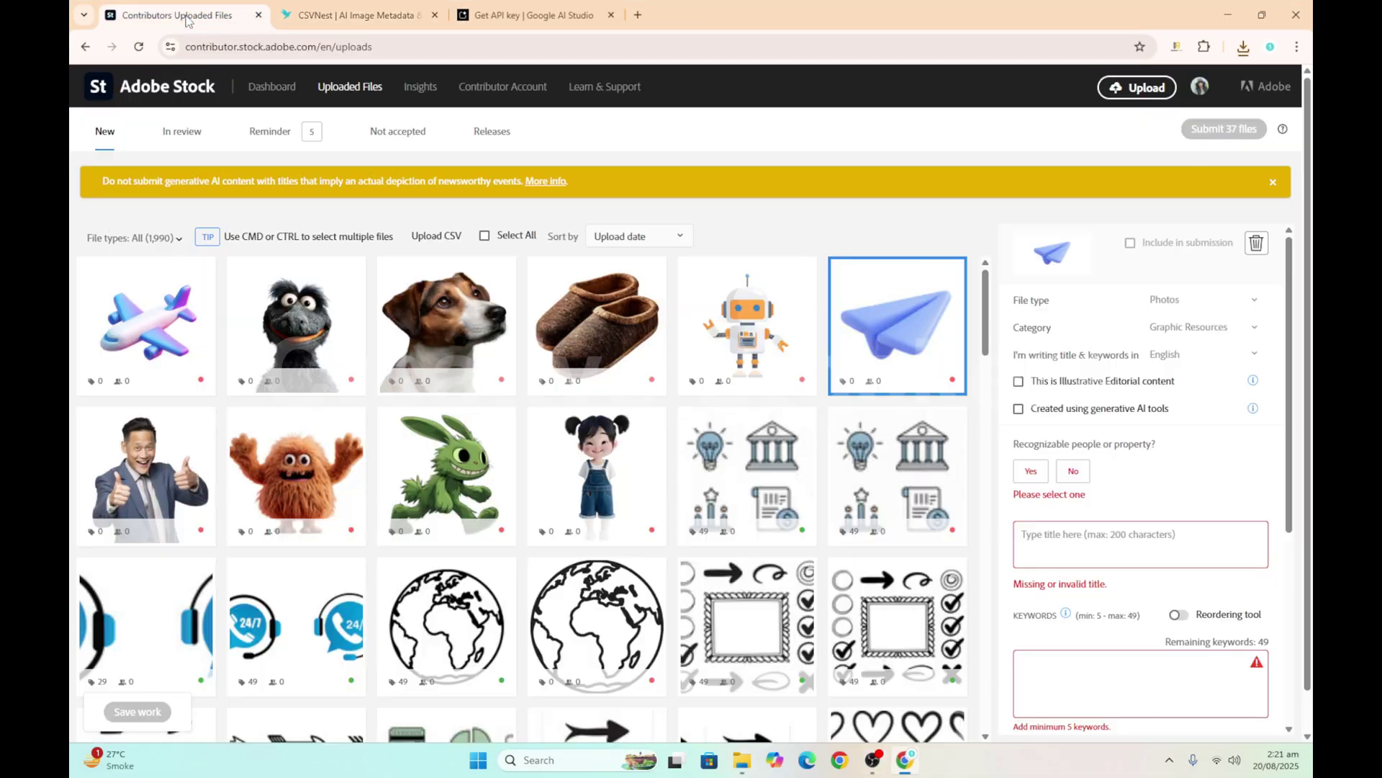
pyautogui.click(151, 339)
pyautogui.scroll(-2, 1109, 507)
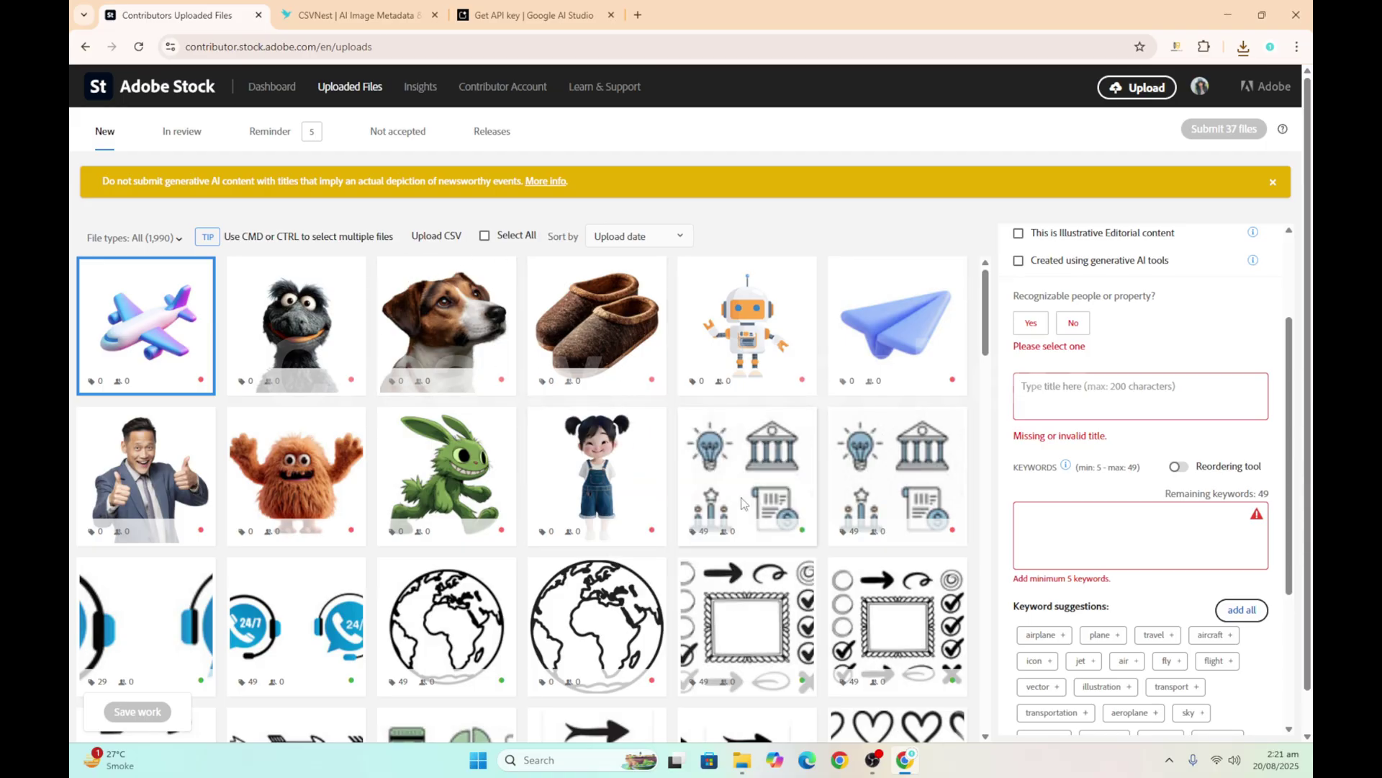
pyautogui.moveTo(589, 430)
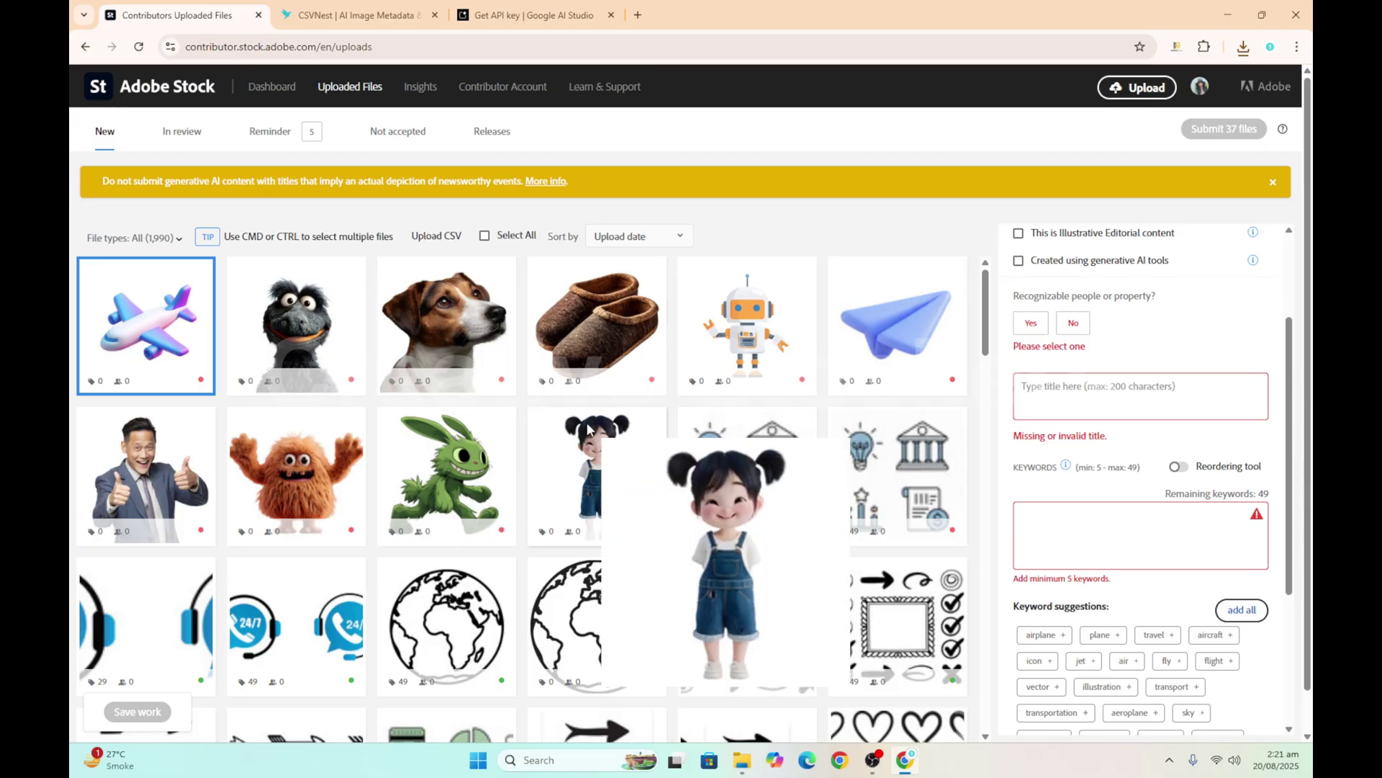
# Upload csvnest_general_export from the D: drive folder New Work AdobeStock > 03 Upscaled Done > 01 as the metadata CSV
pyautogui.click(436, 238)
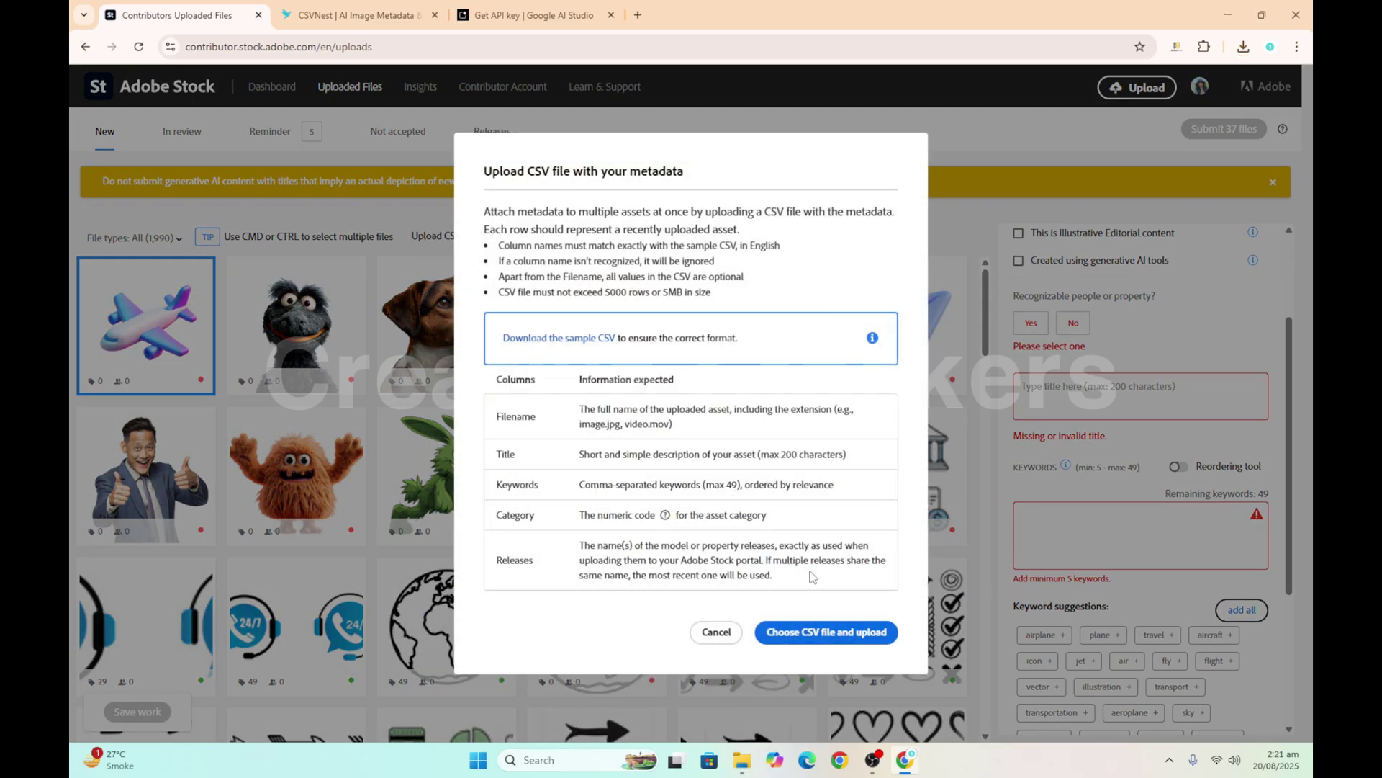
pyautogui.click(831, 633)
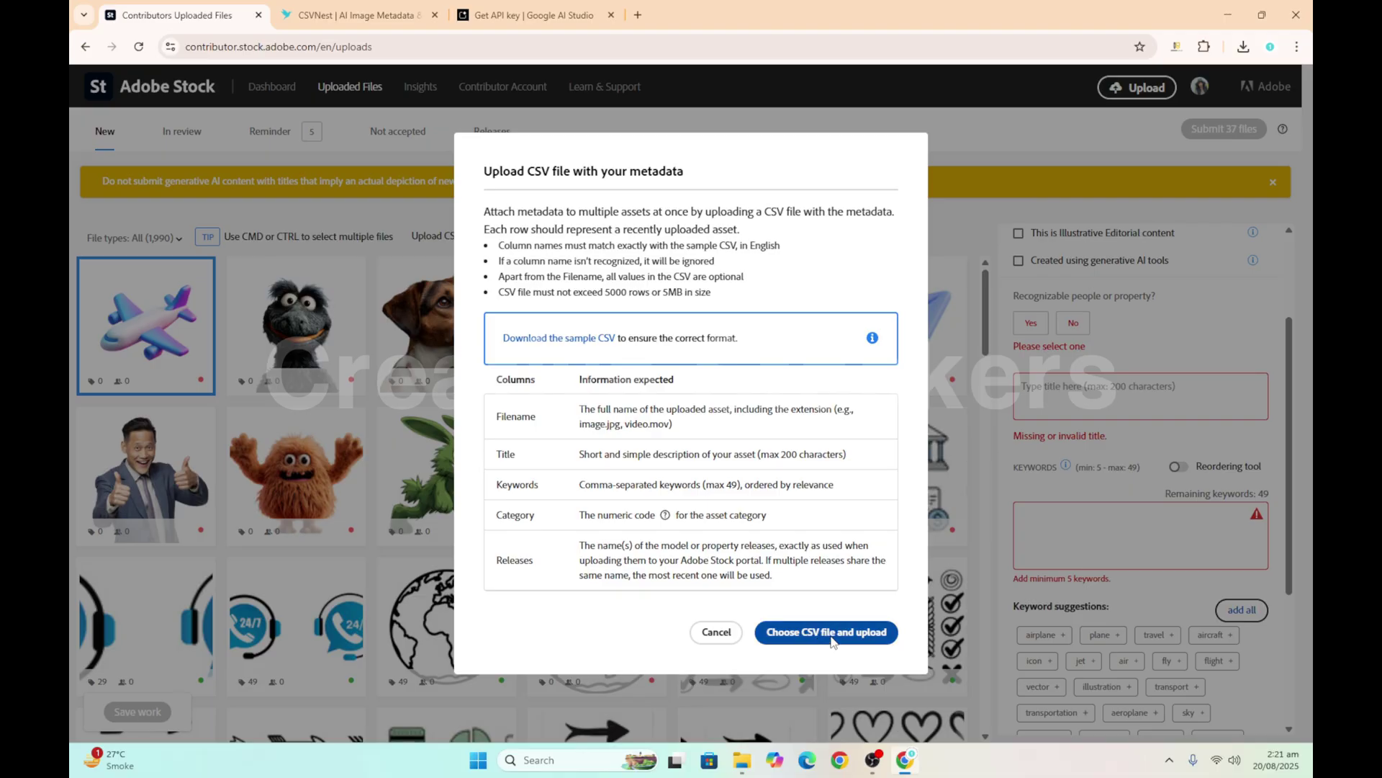
pyautogui.click(140, 241)
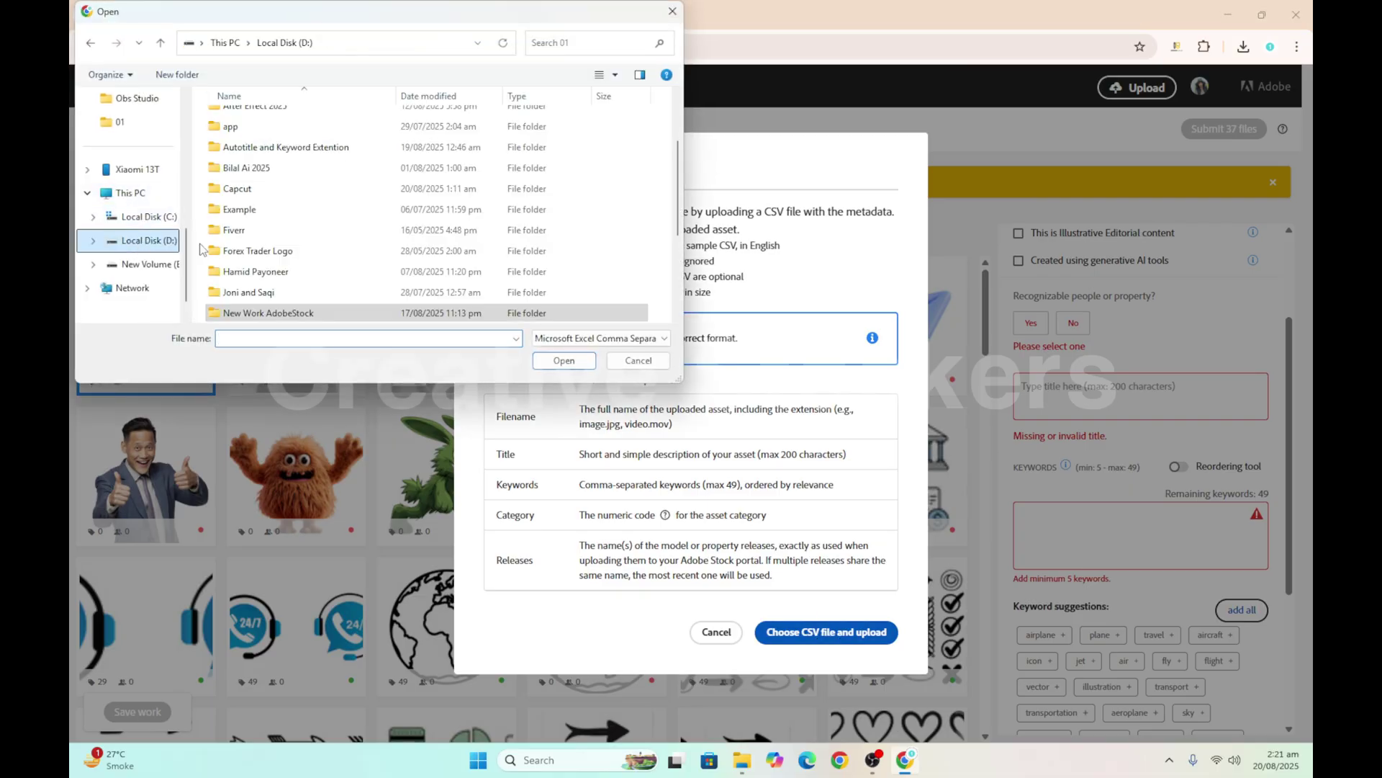
pyautogui.scroll(-3, 273, 202)
pyautogui.click(270, 193)
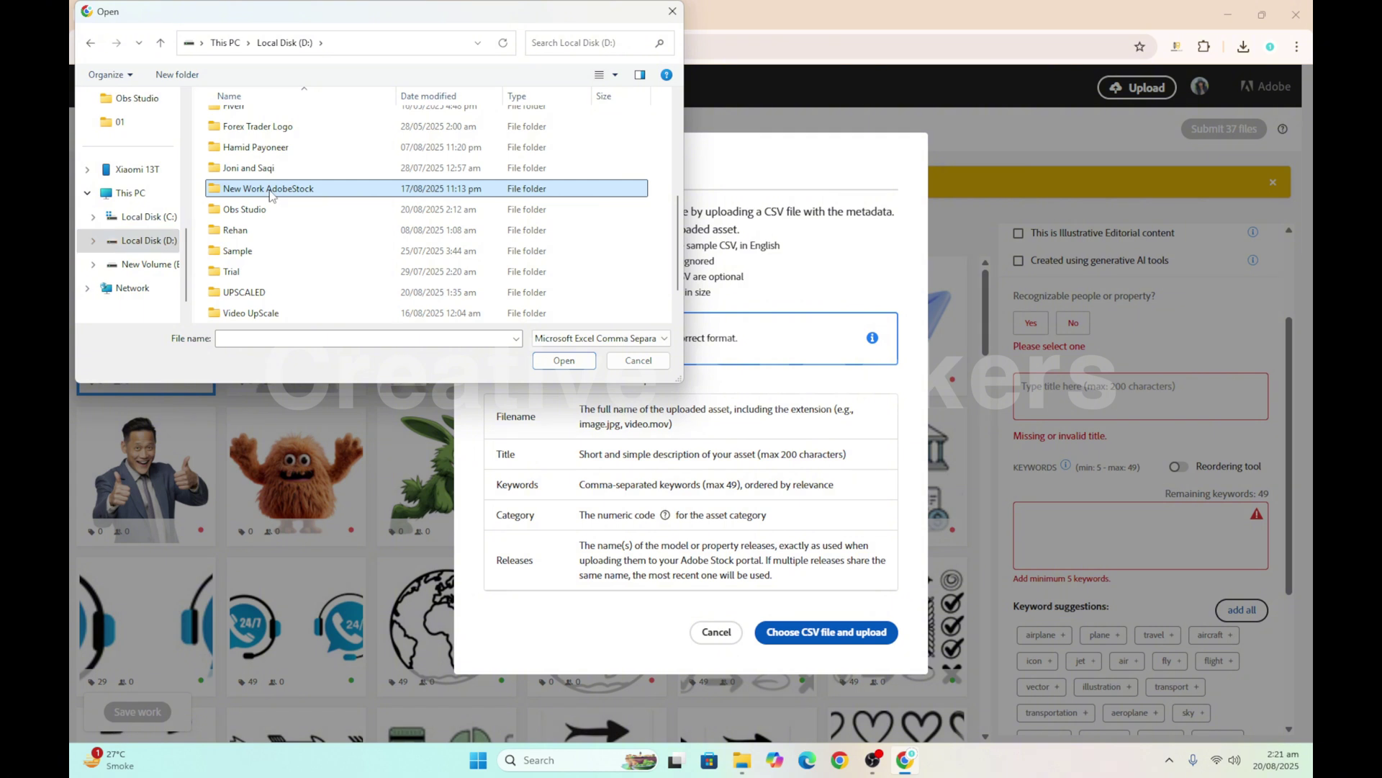
pyautogui.doubleClick(270, 191)
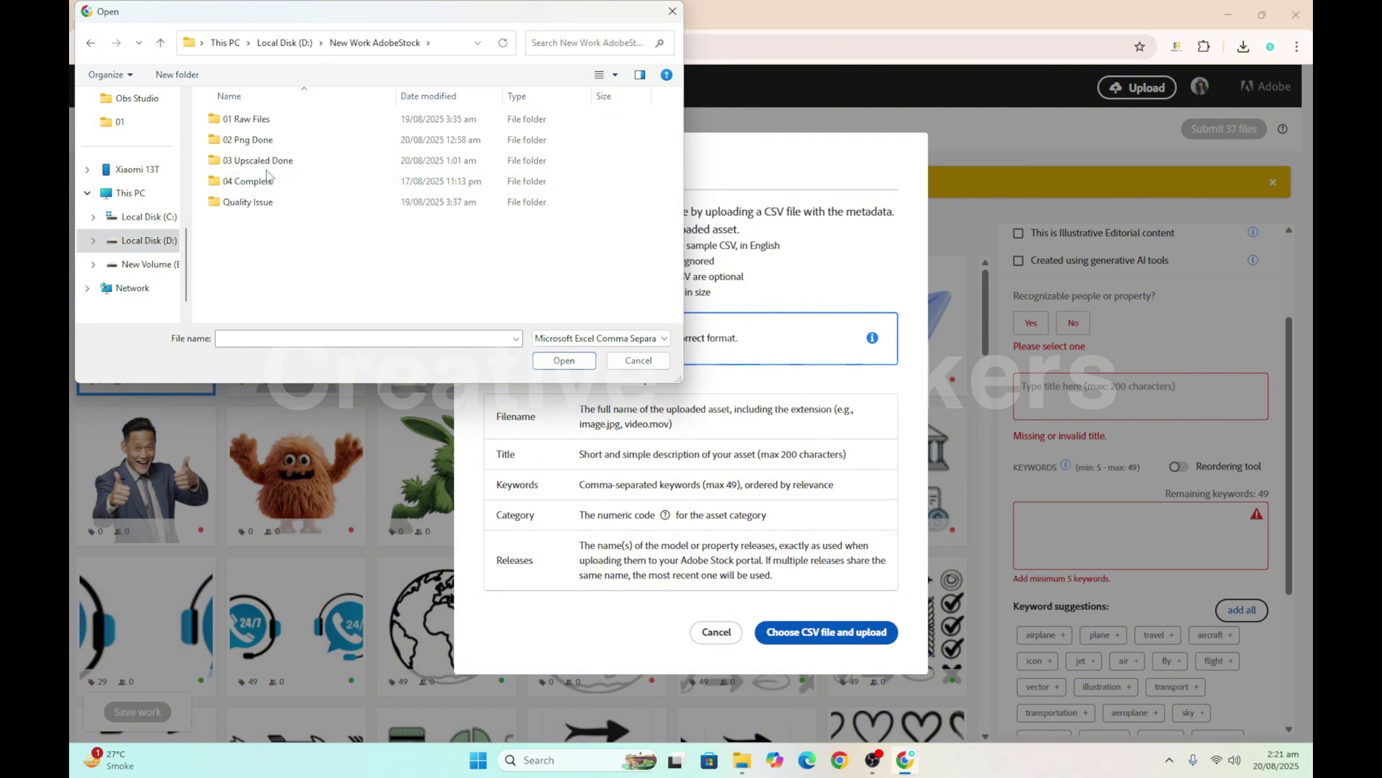
pyautogui.doubleClick(268, 163)
pyautogui.doubleClick(247, 120)
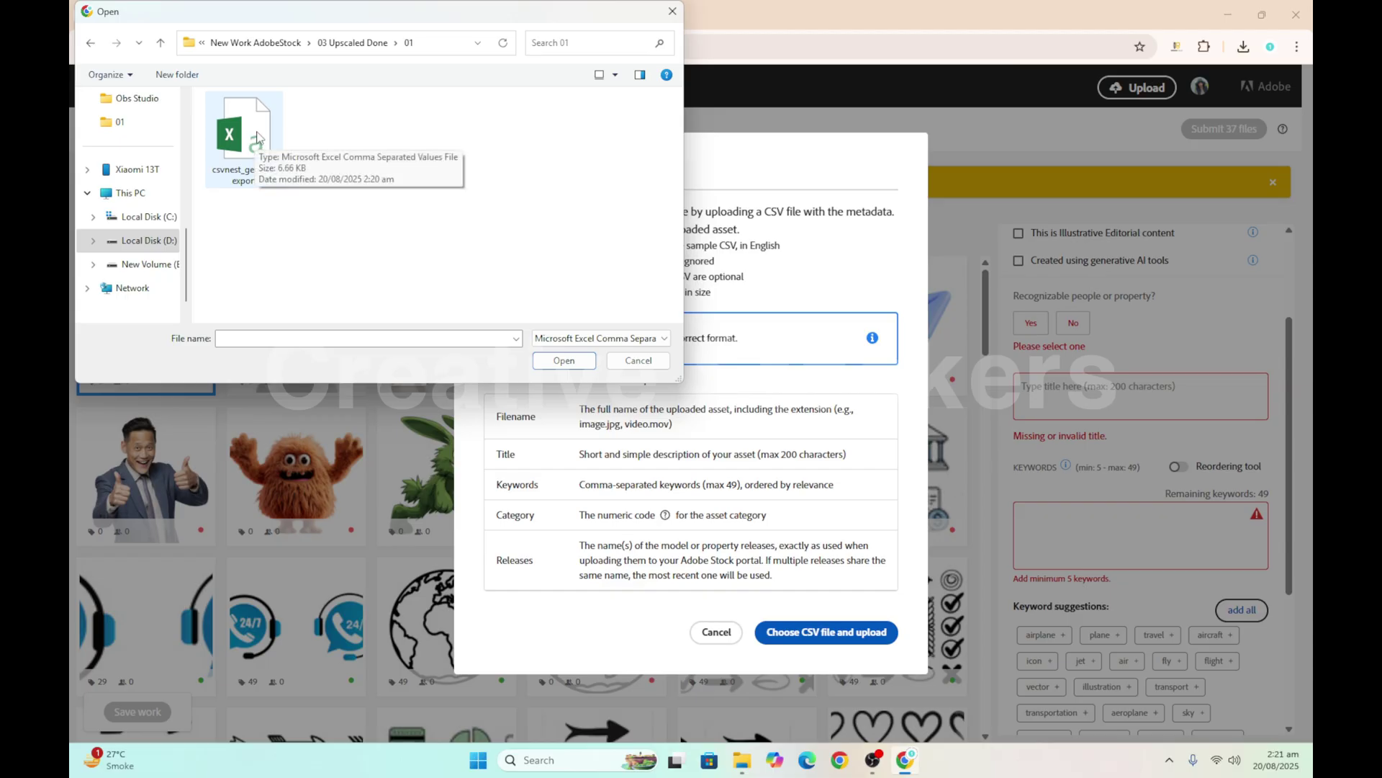
pyautogui.doubleClick(257, 137)
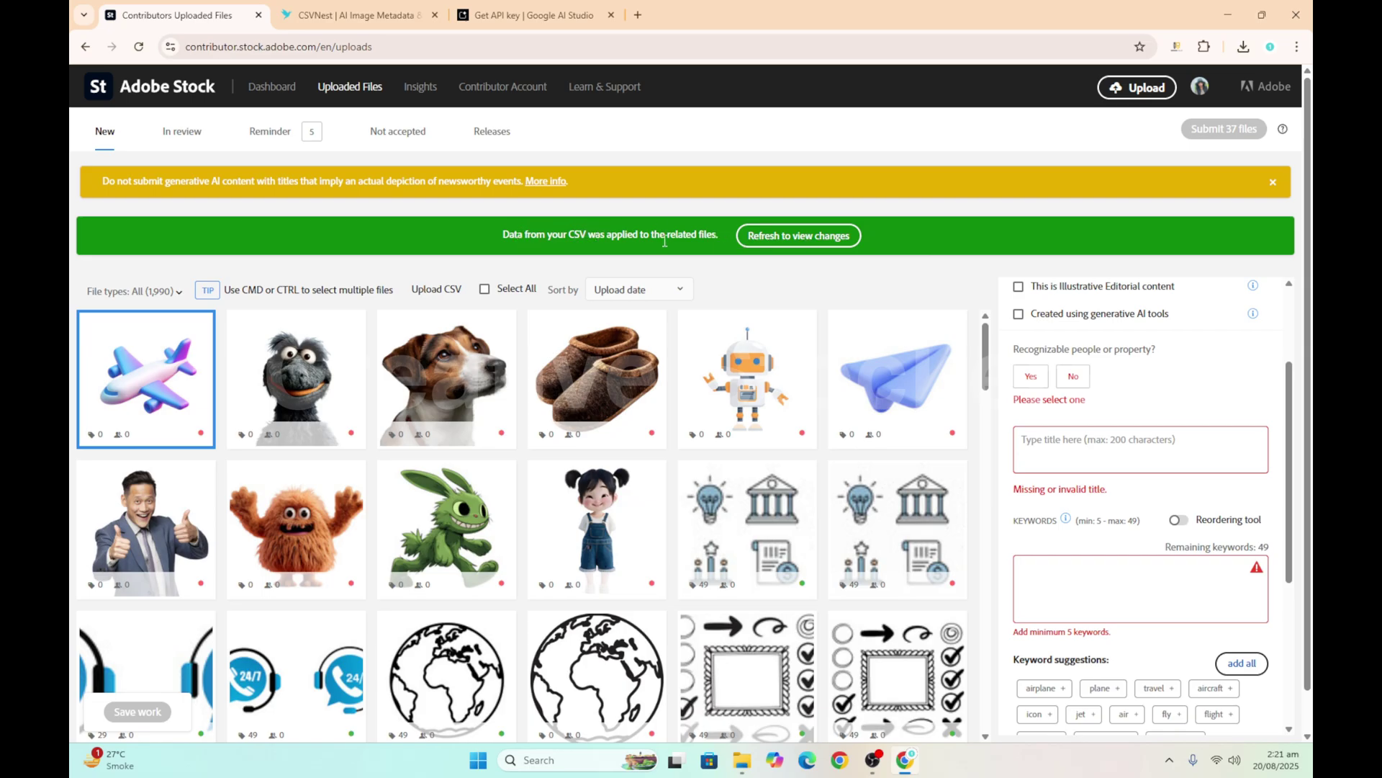
# Refresh the uploads to load the CSV data and review several new images' titles and keywords, moving the RJ AdobeStock Auto panel aside
pyautogui.click(789, 238)
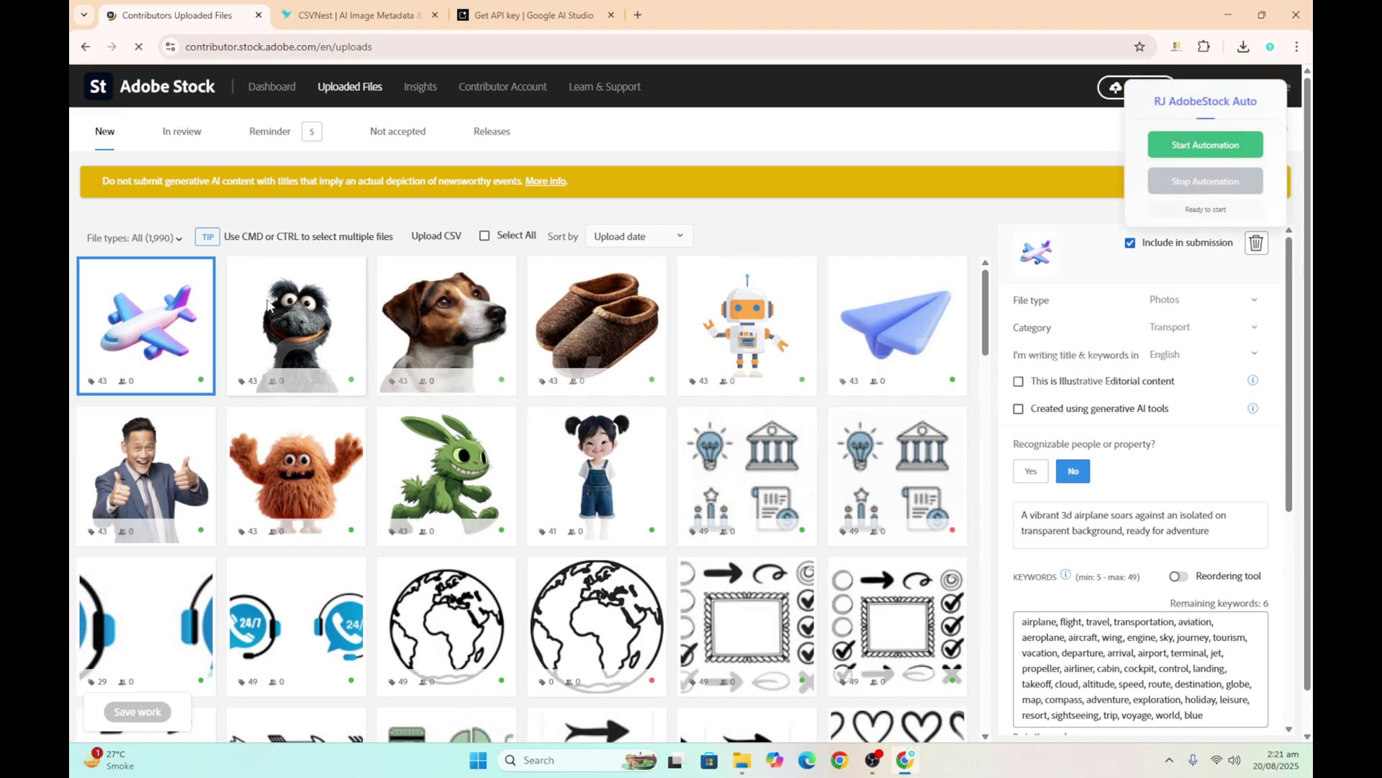
pyautogui.click(295, 324)
pyautogui.click(446, 324)
pyautogui.click(747, 324)
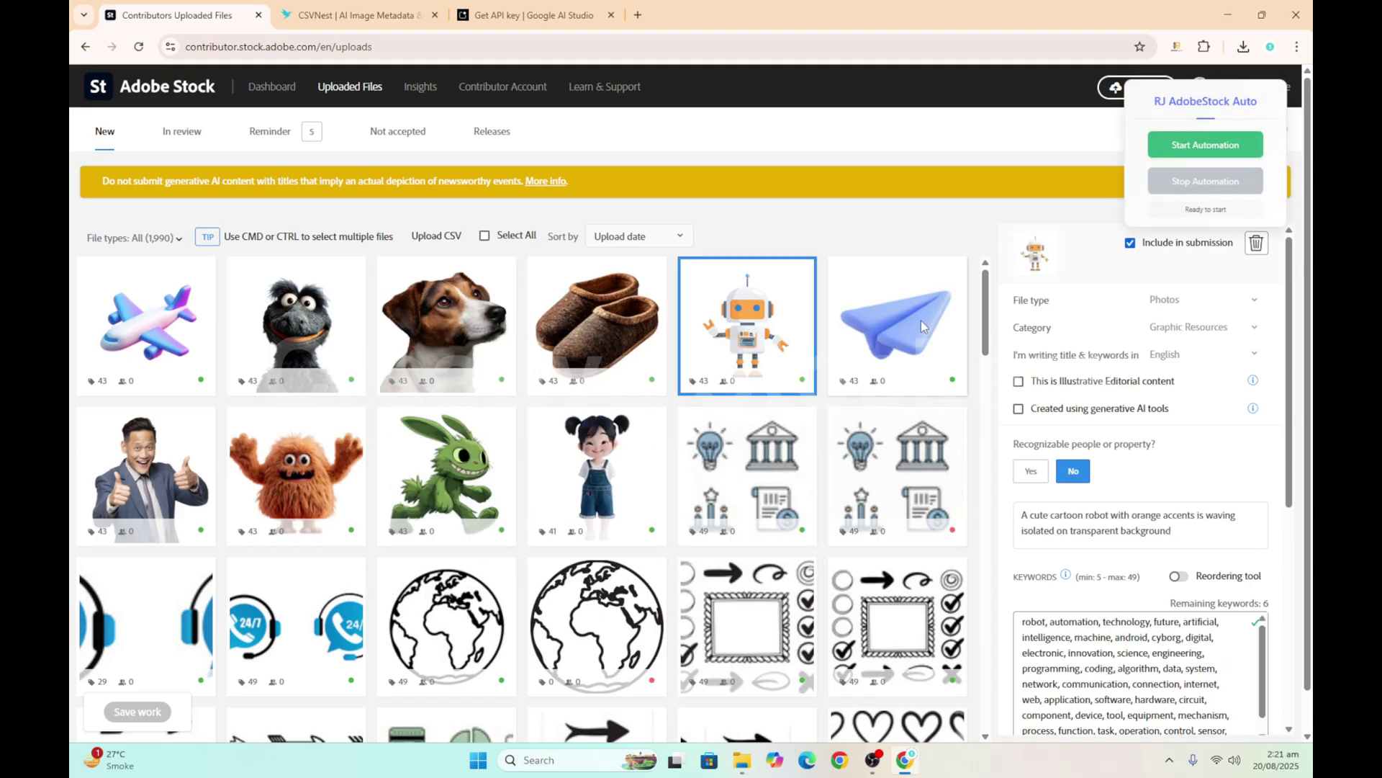
pyautogui.click(921, 321)
pyautogui.click(447, 471)
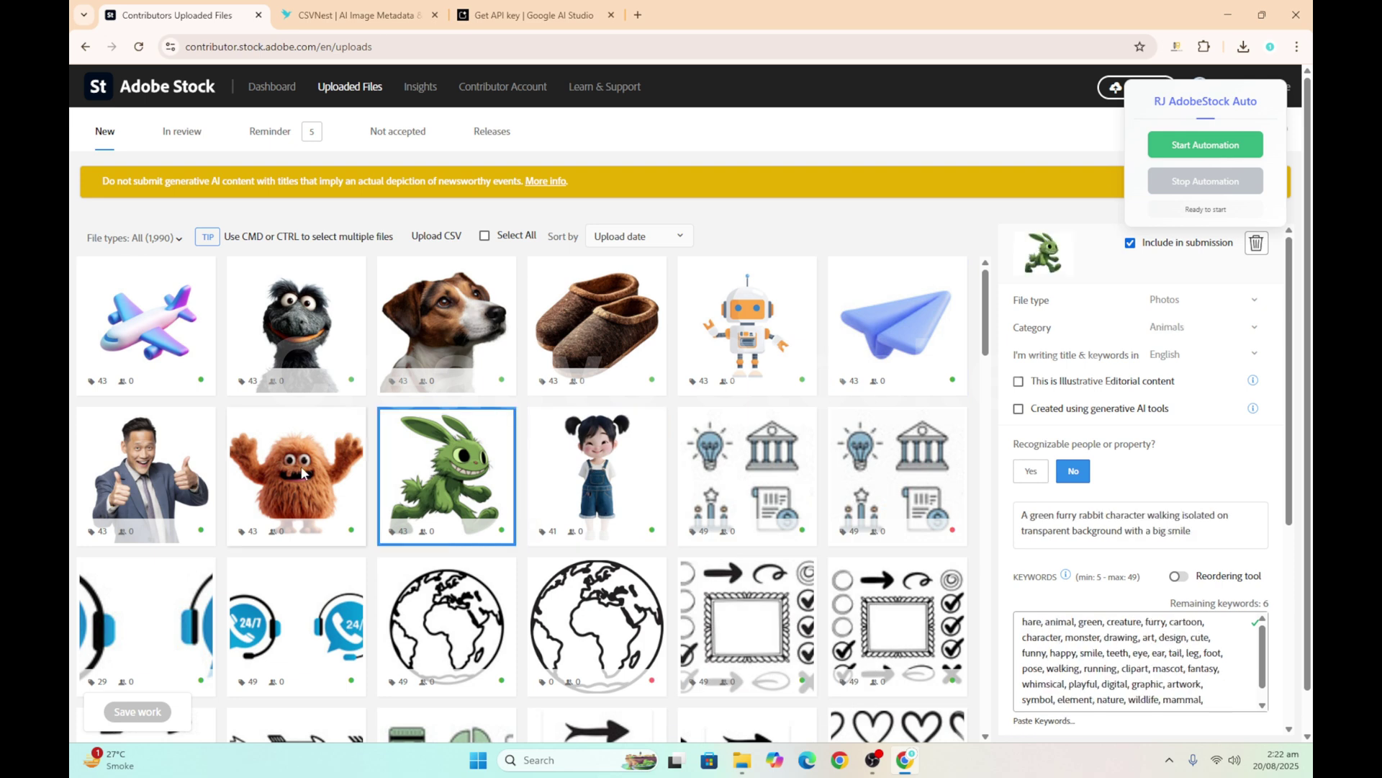
pyautogui.click(144, 472)
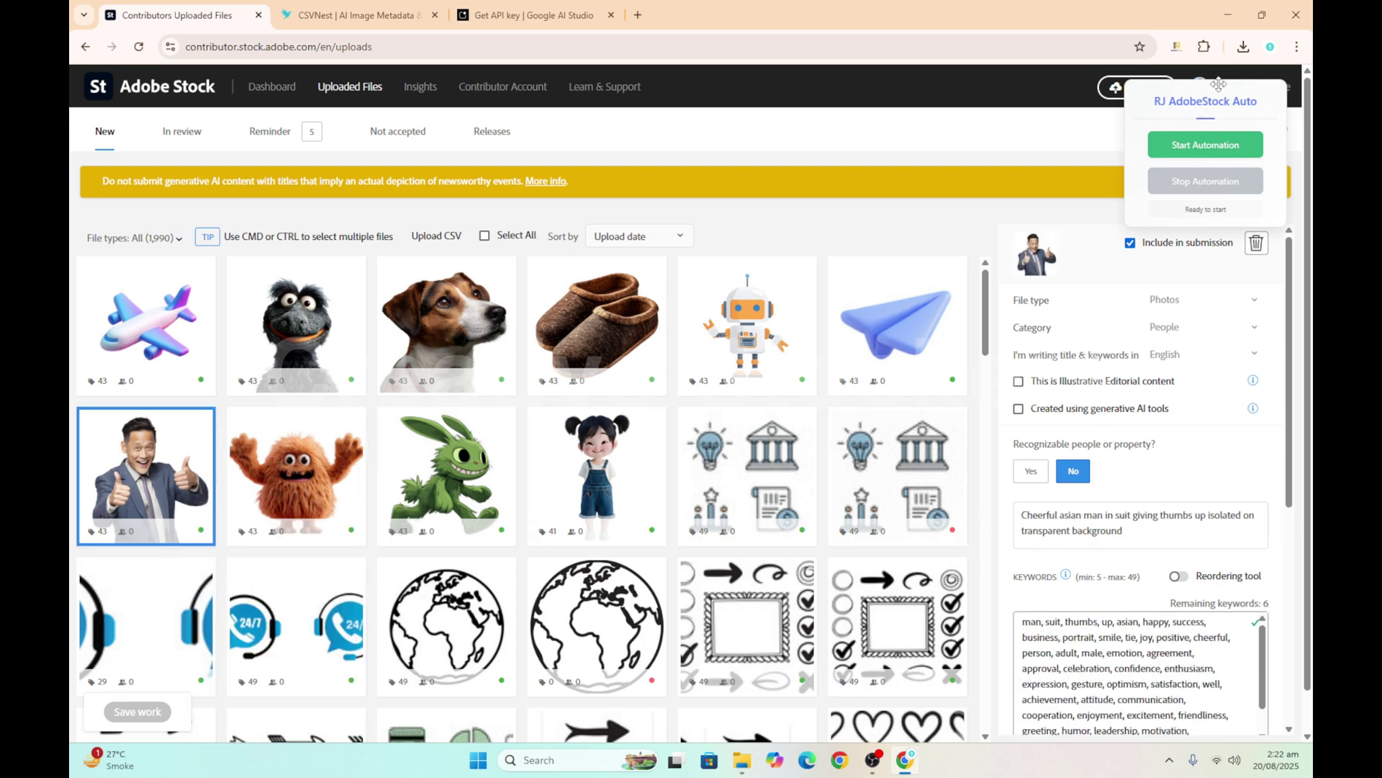
pyautogui.moveTo(1209, 87); pyautogui.dragTo(970, 89)
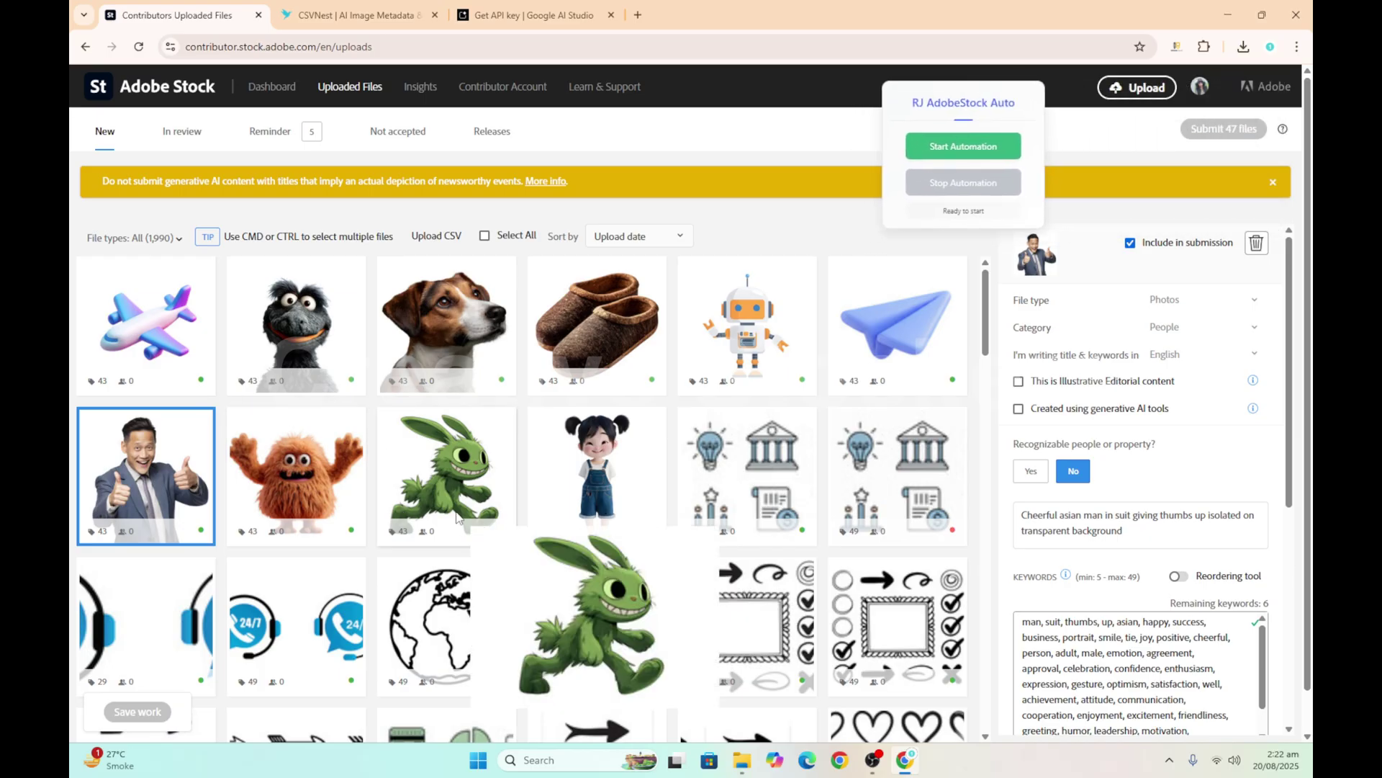
pyautogui.click(579, 493)
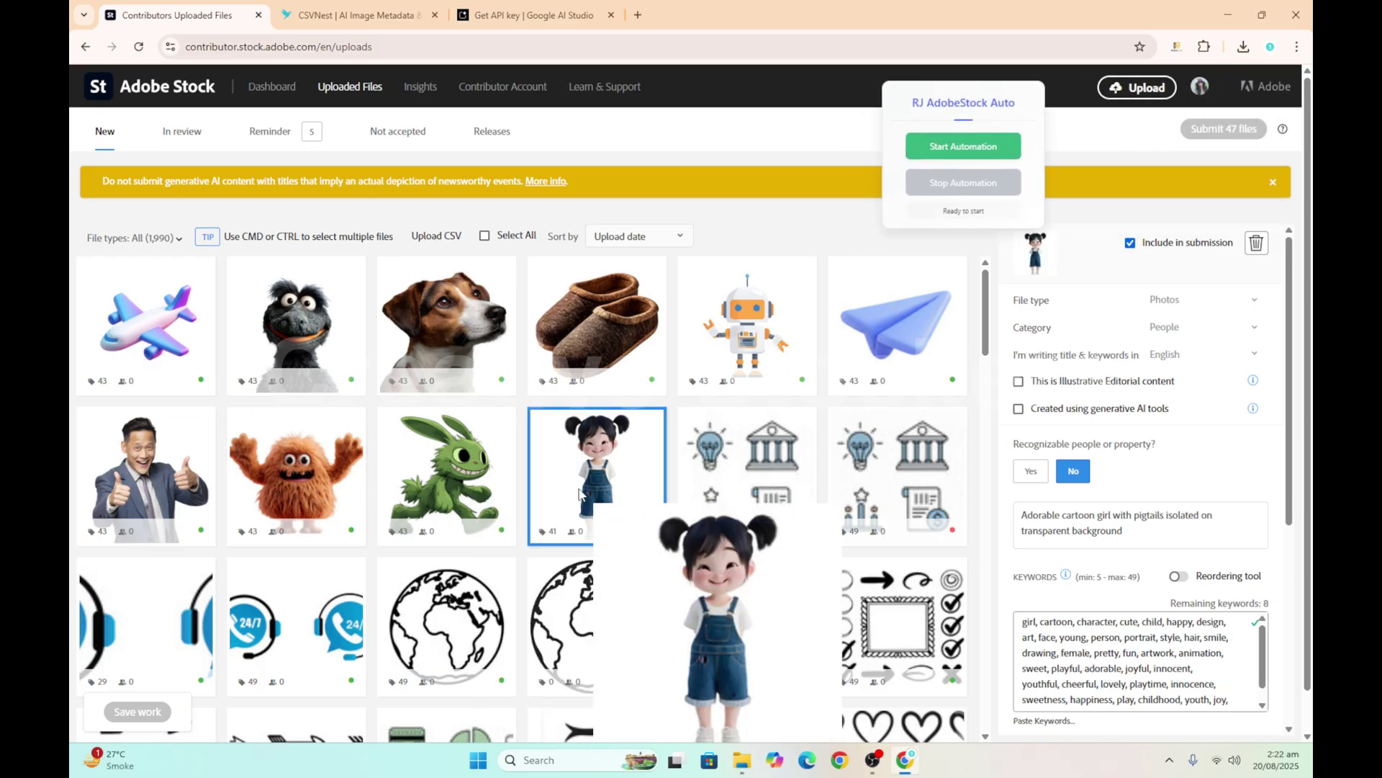
# Select the ten images from the airplane to the pigtailed girl, examine their shared title field, and return to single images
pyautogui.click(163, 356)
pyautogui.keyDown('shift'); pyautogui.click(583, 471); pyautogui.keyUp('shift')
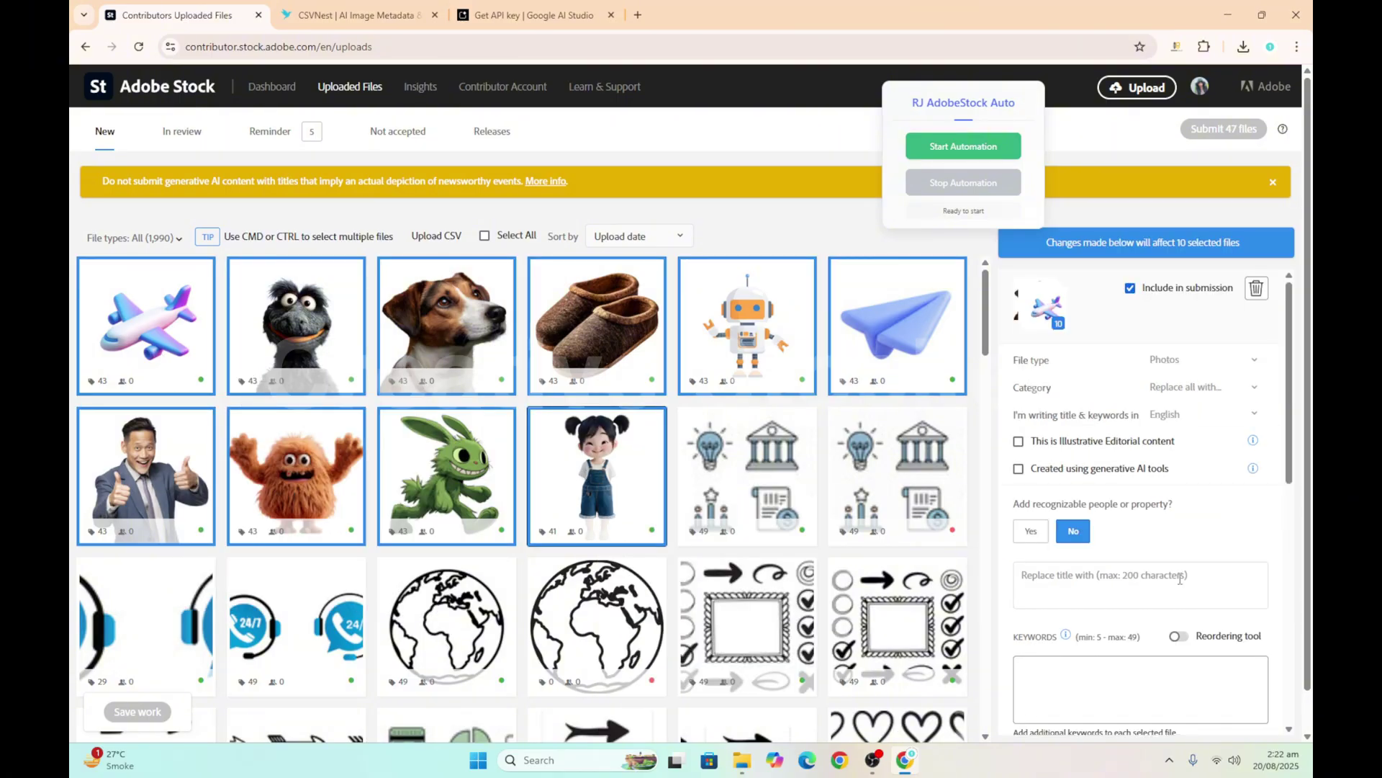
pyautogui.click(1141, 592)
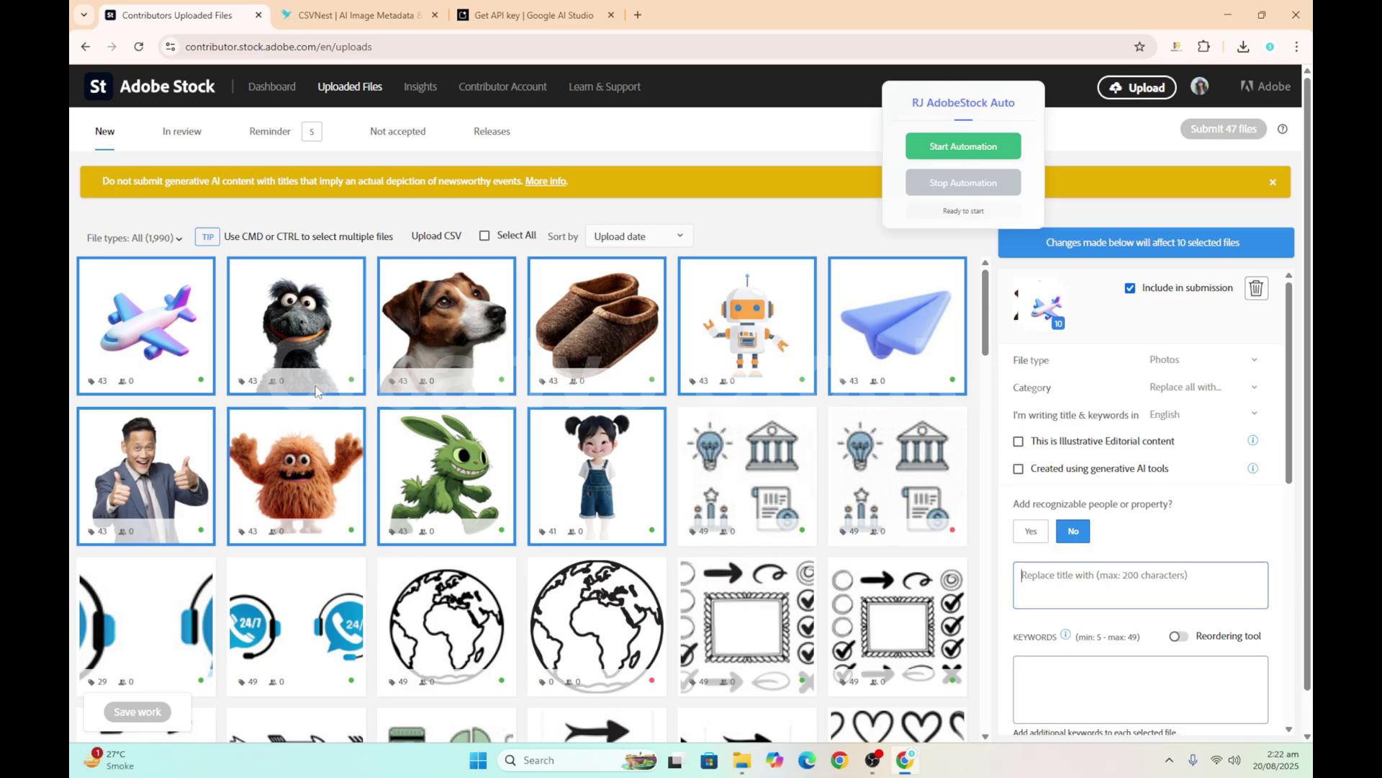
pyautogui.click(147, 324)
pyautogui.click(295, 324)
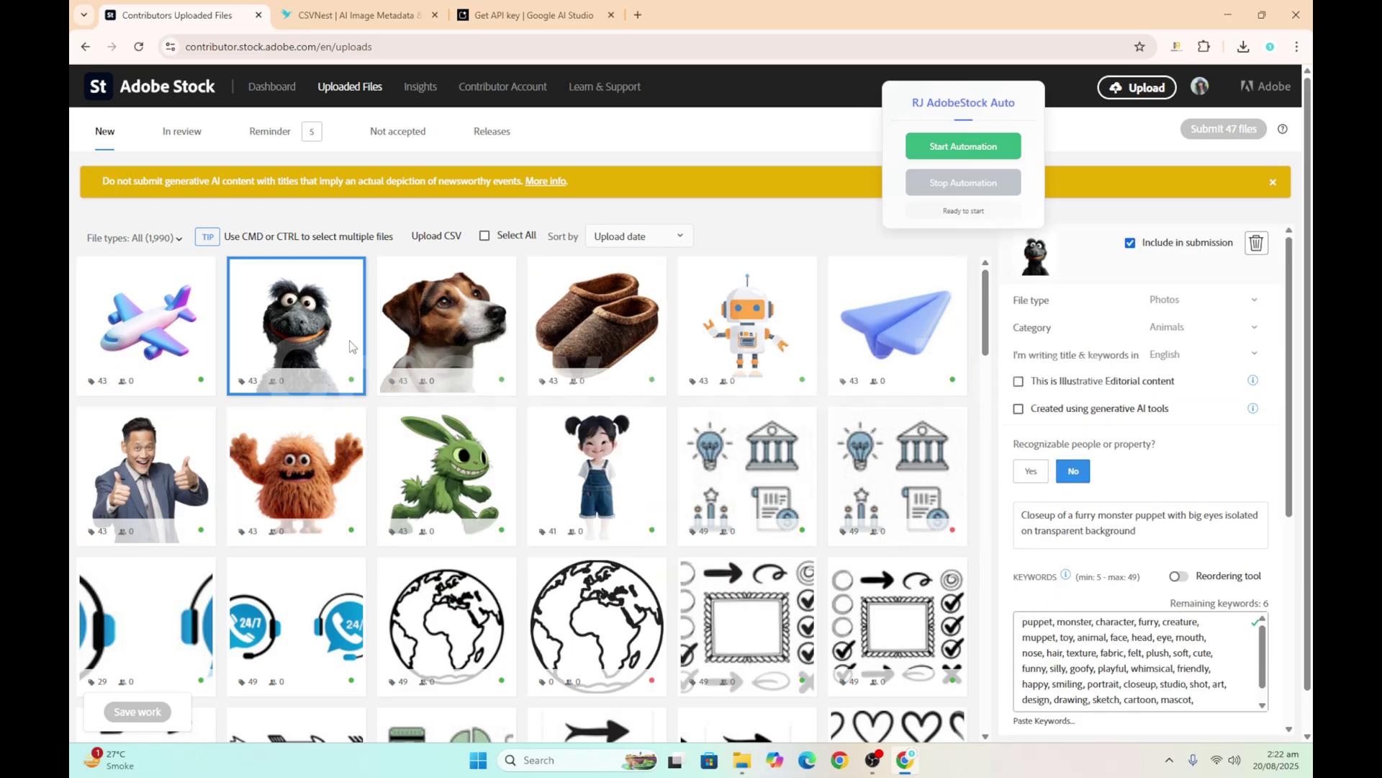
# Clear the title and all keywords of the airplane image
pyautogui.click(148, 324)
pyautogui.tripleClick(1115, 531)
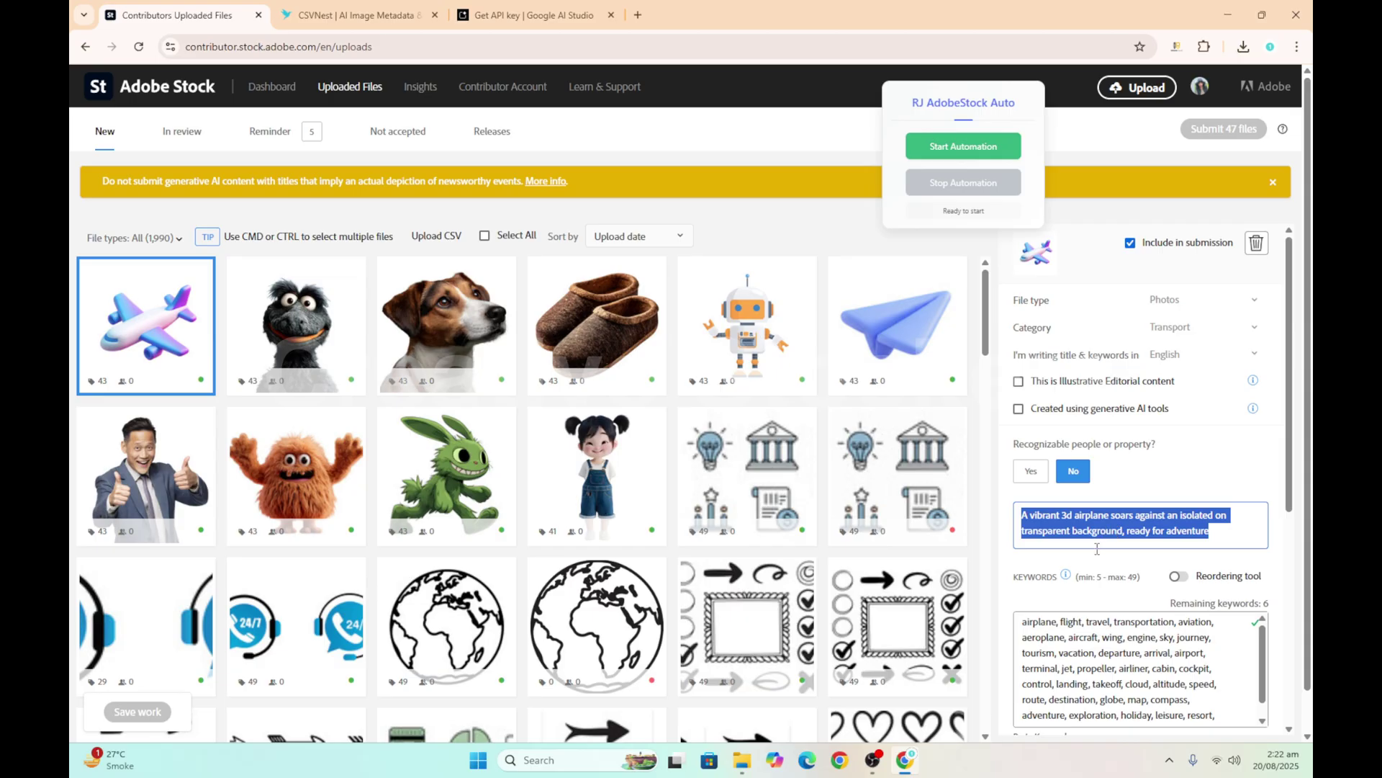
pyautogui.press('BackSpace')
pyautogui.click(1059, 628)
pyautogui.tripleClick(1093, 665)
pyautogui.press('BackSpace')
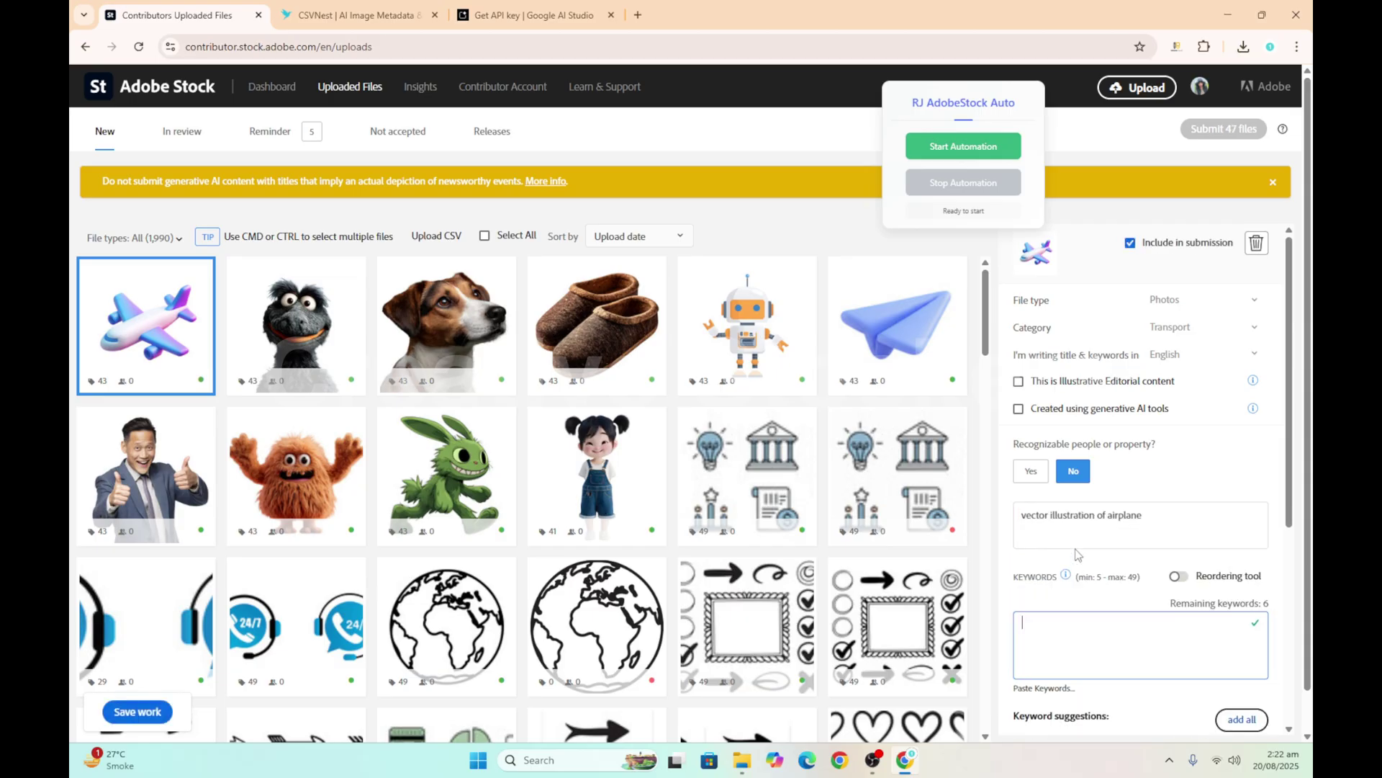
pyautogui.tripleClick(1074, 527)
pyautogui.press('BackSpace')
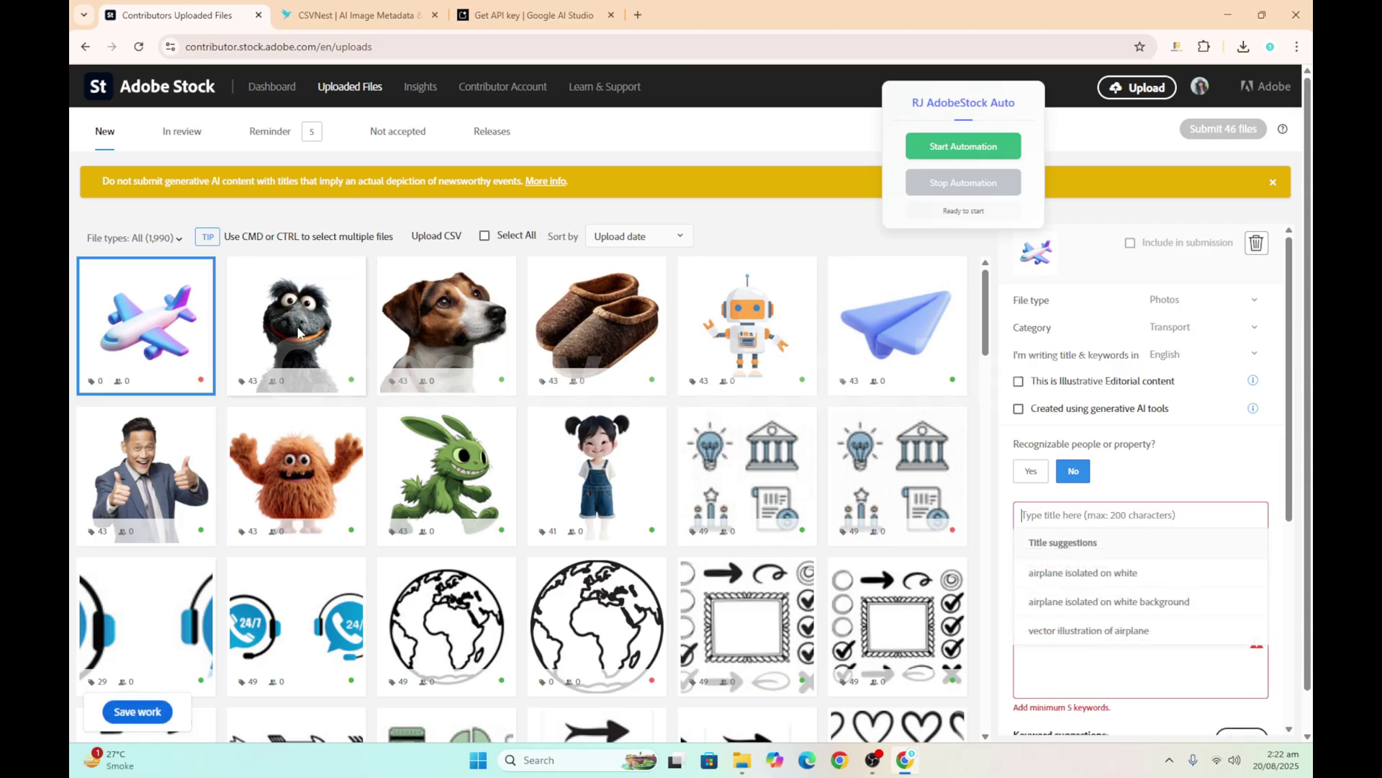
# Clear the title and all keywords of the black furry puppet image
pyautogui.click(295, 324)
pyautogui.tripleClick(1073, 527)
pyautogui.press('BackSpace')
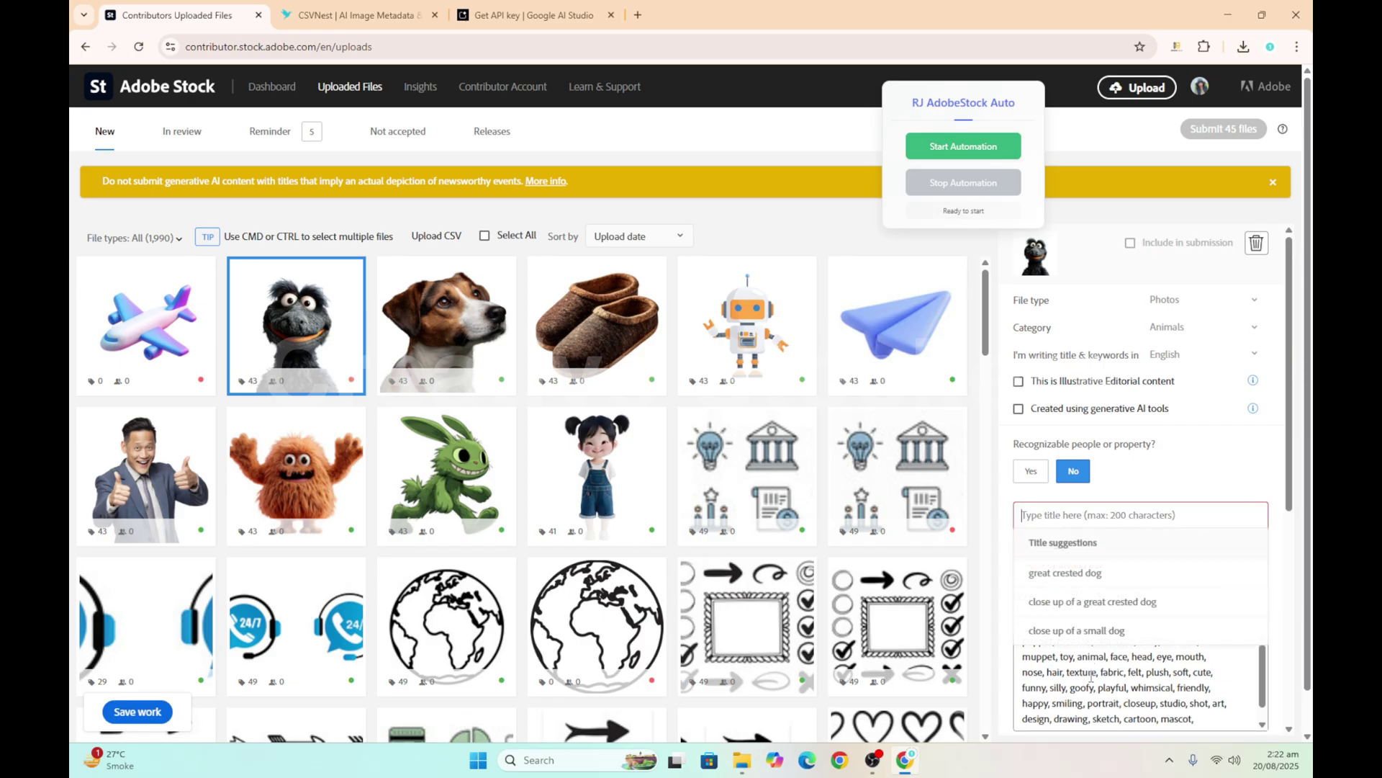
pyautogui.tripleClick(1089, 673)
pyautogui.press('BackSpace')
# Clear the keywords and title of the Jack Russell terrier image
pyautogui.click(506, 349)
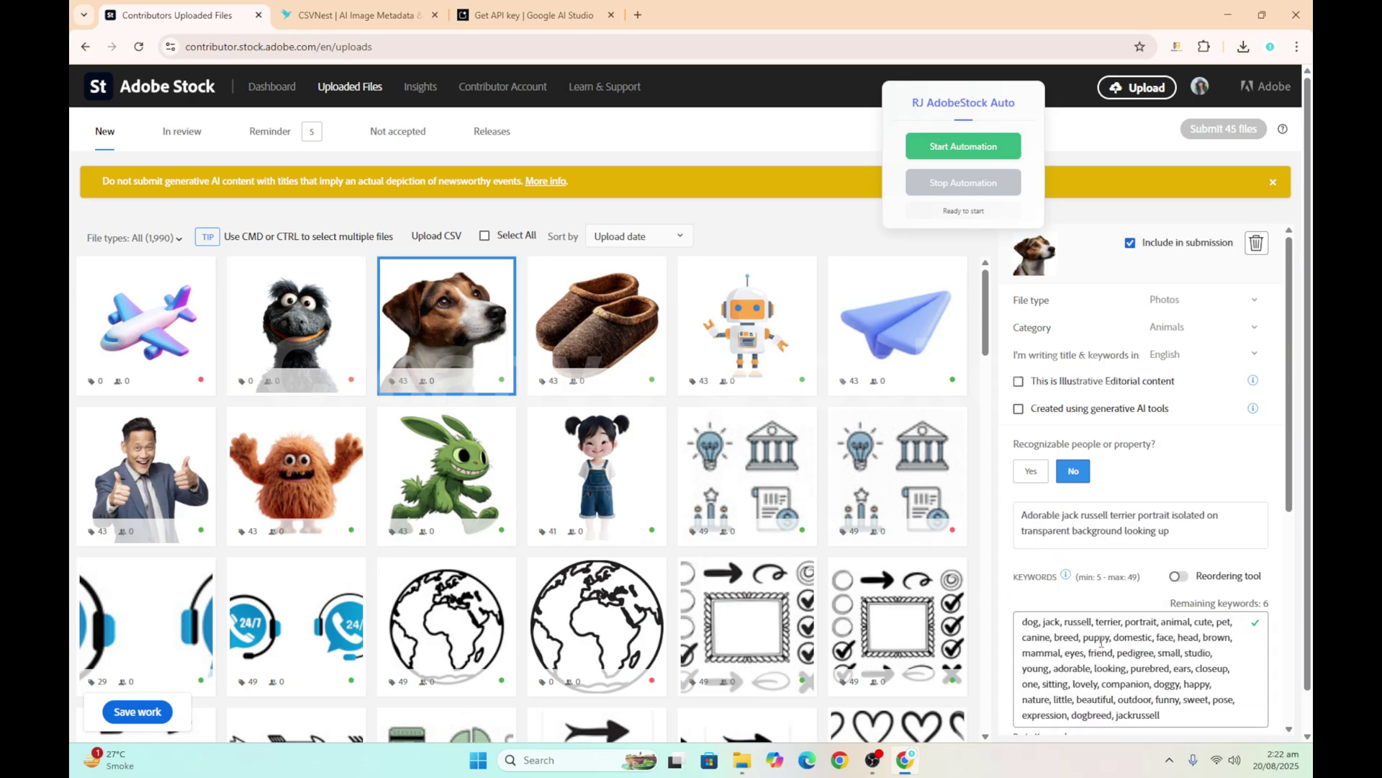
pyautogui.tripleClick(1089, 669)
pyautogui.press('BackSpace')
pyautogui.click(1049, 535)
pyautogui.tripleClick(1048, 535)
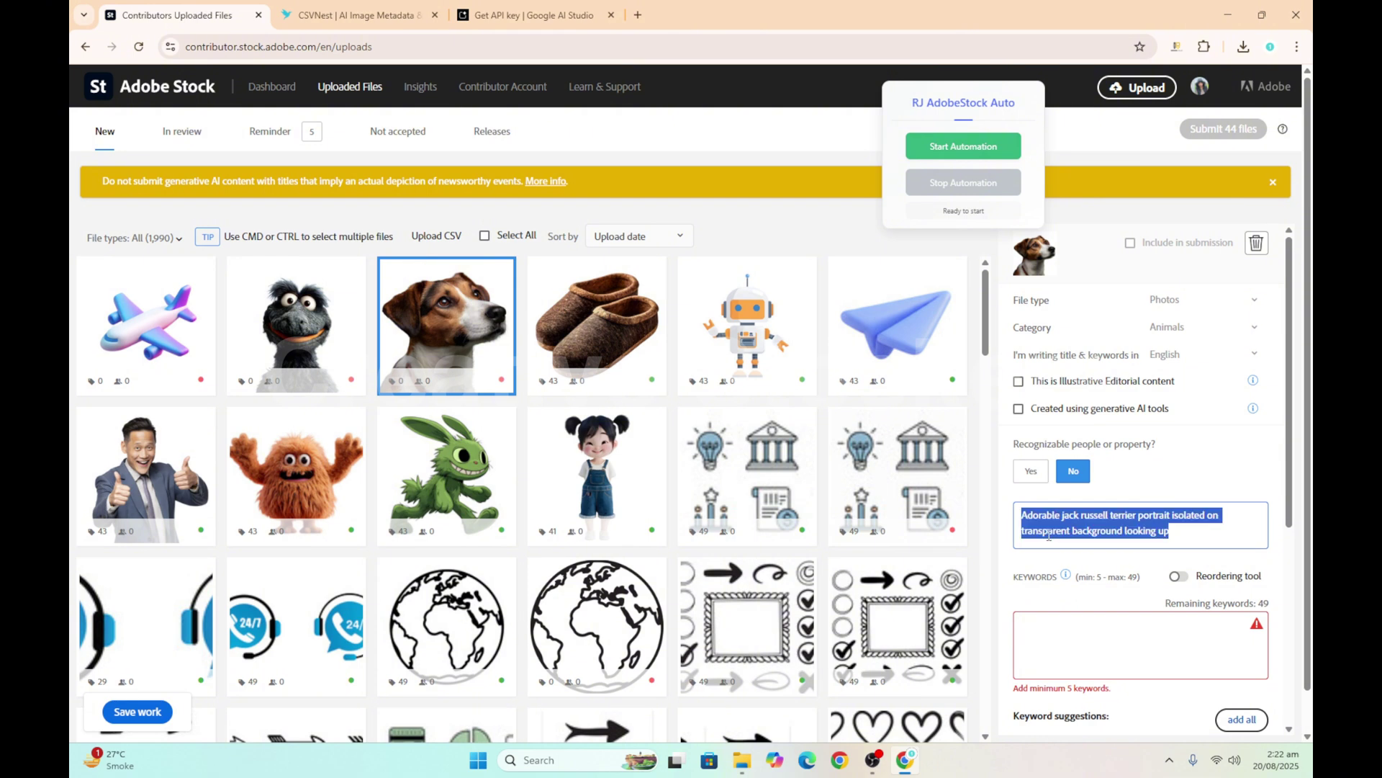
pyautogui.press('BackSpace')
# Clear the title and all keywords of the brown wool slippers image
pyautogui.click(603, 331)
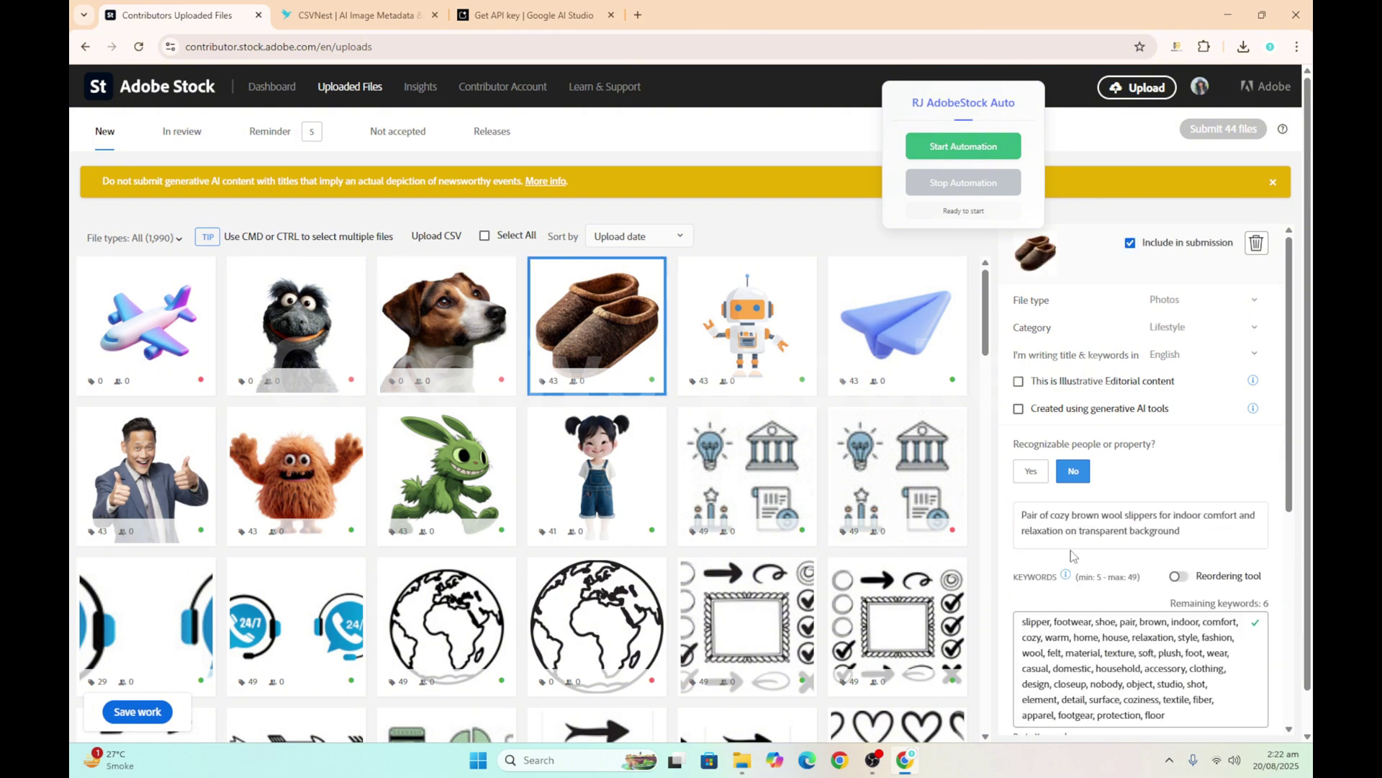
pyautogui.tripleClick(1073, 515)
pyautogui.press('BackSpace')
pyautogui.tripleClick(1089, 669)
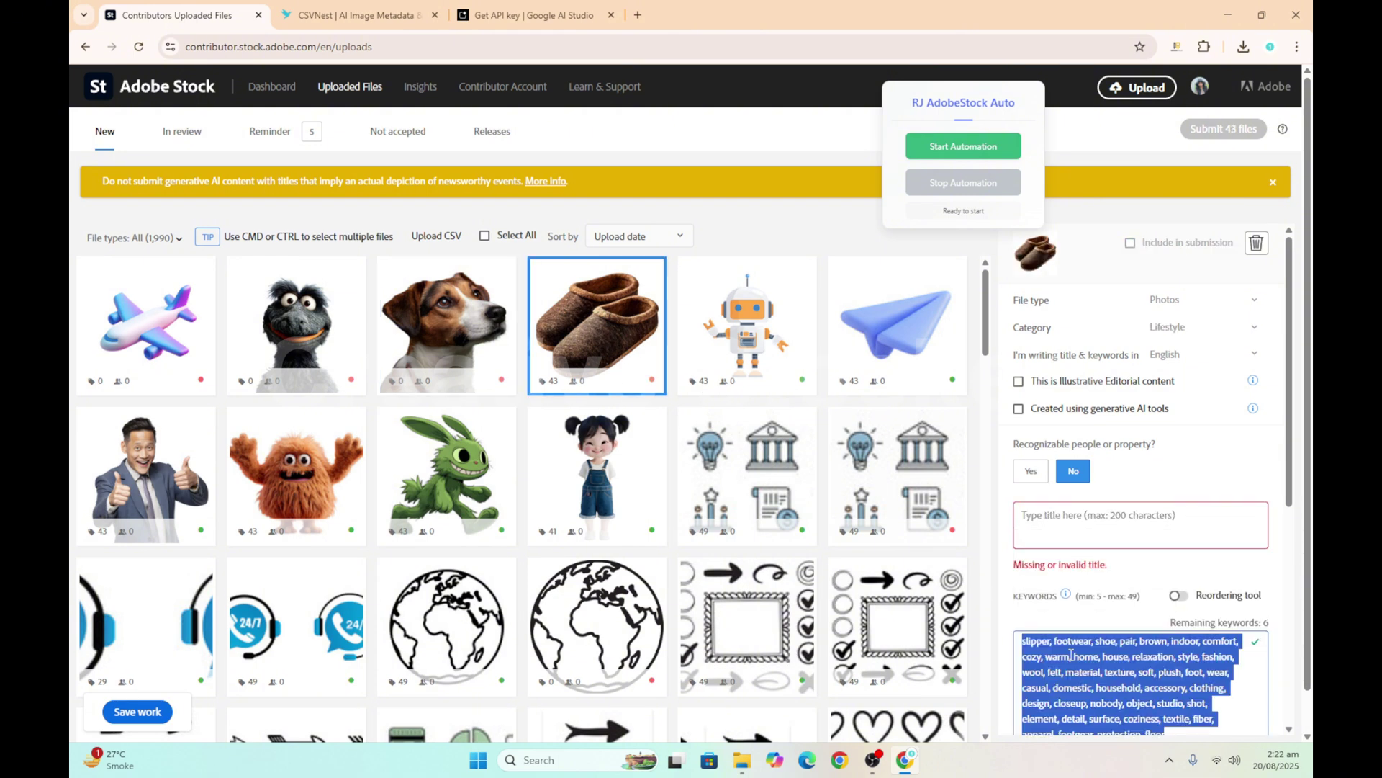
pyautogui.press('BackSpace')
# Clear the keywords and title of the orange-accented robot image
pyautogui.click(722, 310)
pyautogui.tripleClick(1107, 681)
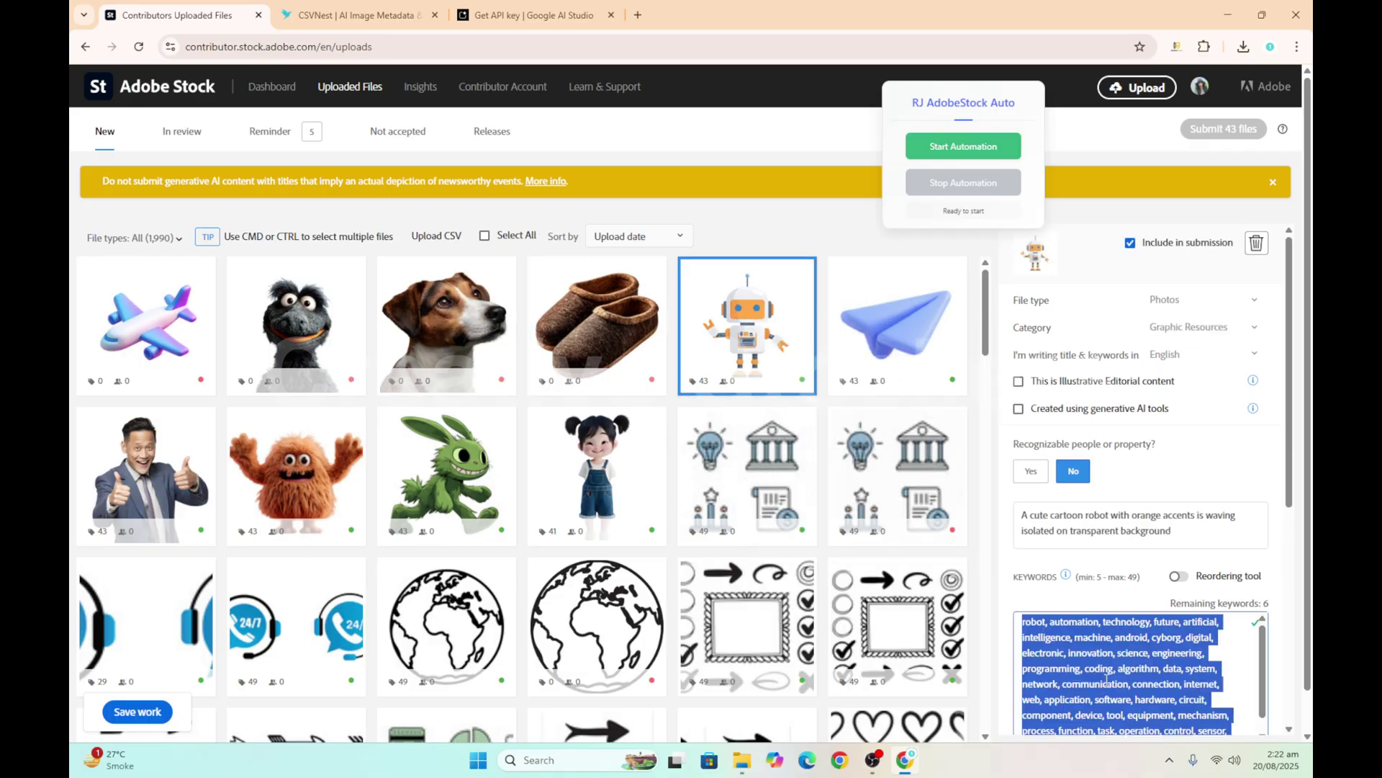
pyautogui.press('BackSpace')
pyautogui.tripleClick(1051, 526)
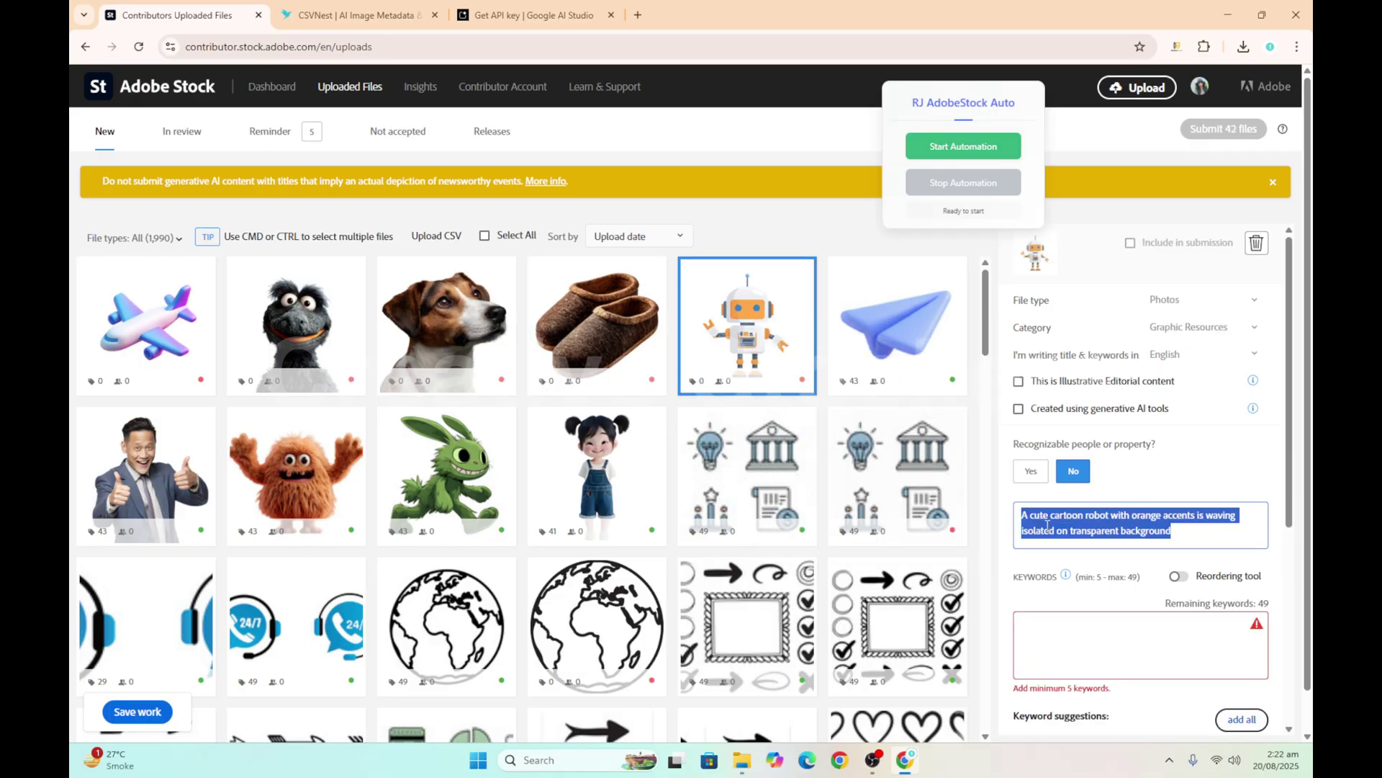
pyautogui.press('BackSpace')
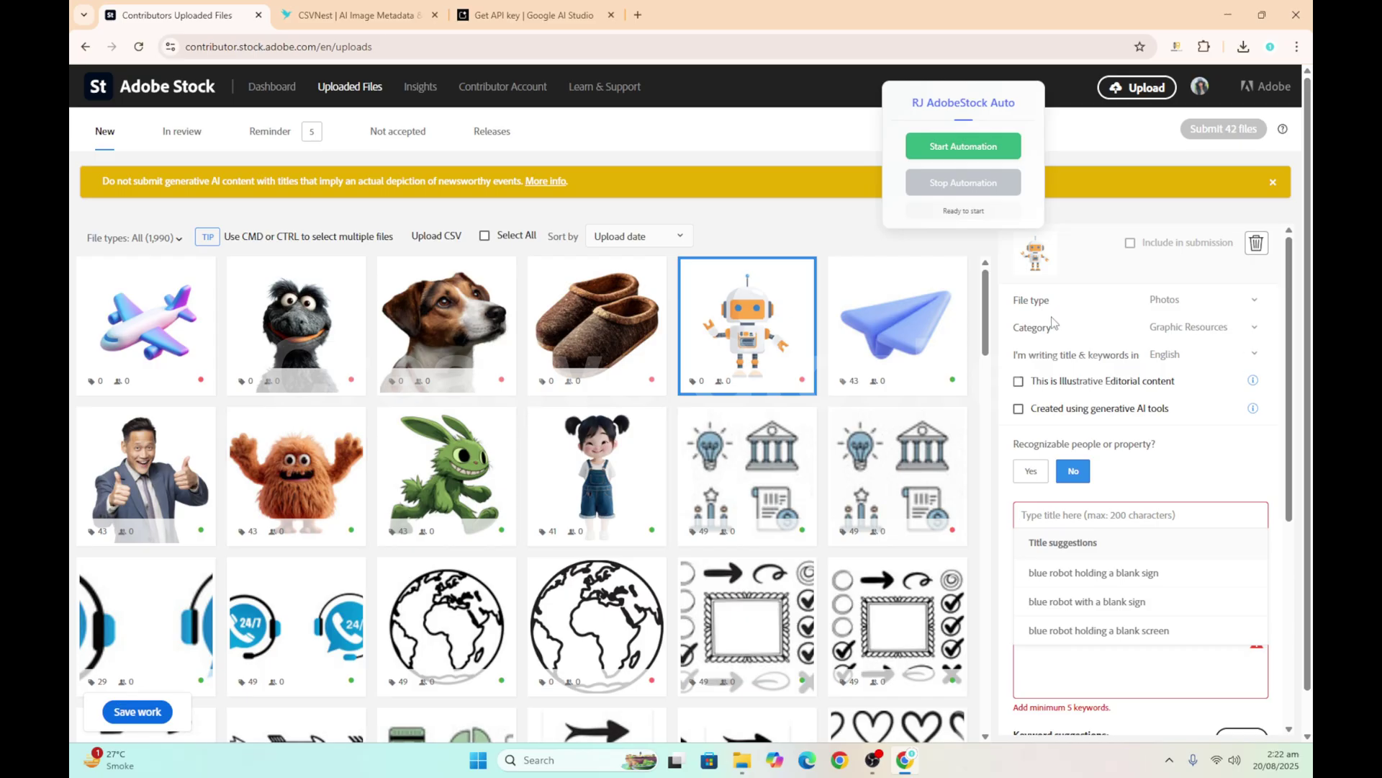
# Clear the title and all keywords of the blue paper plane image
pyautogui.click(898, 325)
pyautogui.tripleClick(1076, 531)
pyautogui.press('BackSpace')
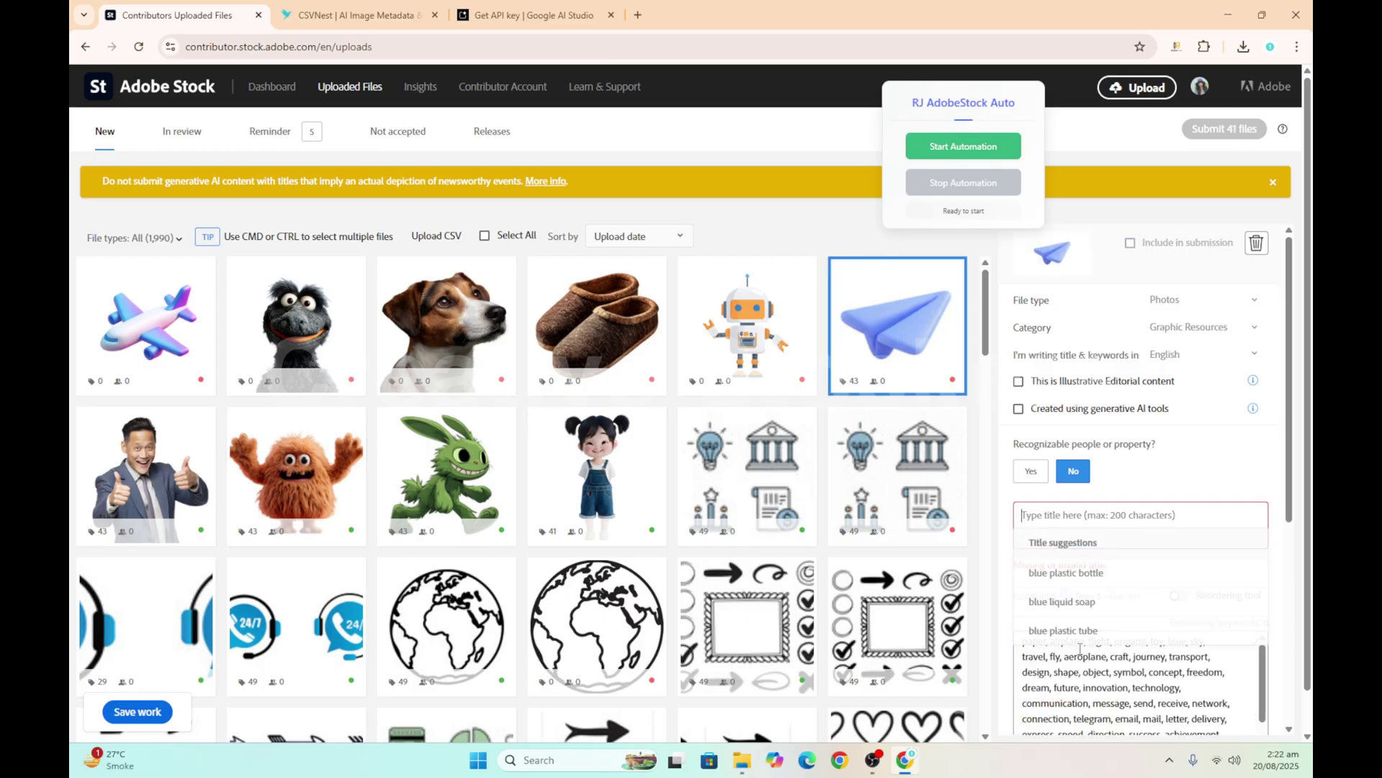
pyautogui.tripleClick(1022, 648)
pyautogui.press('BackSpace')
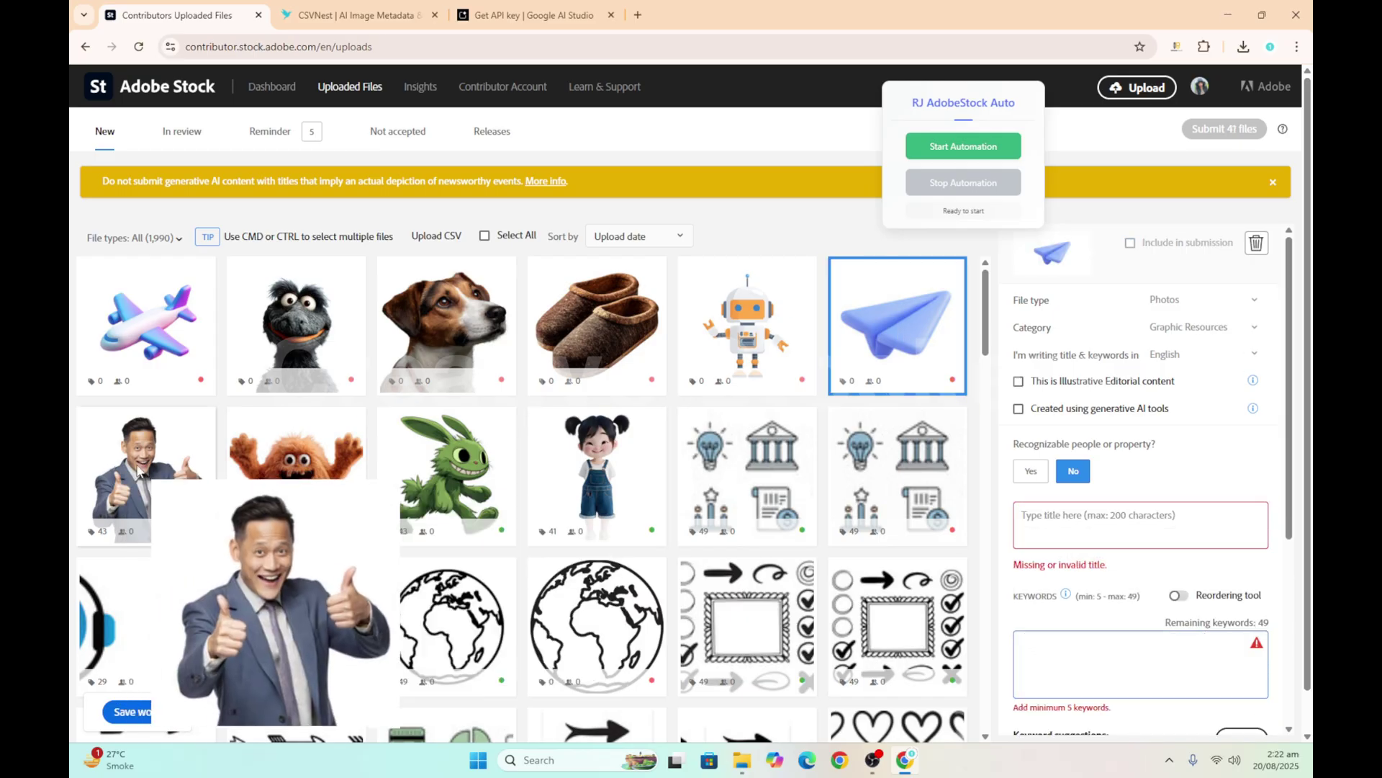
# Clear the keywords and title of the image of the man in a suit giving thumbs up
pyautogui.click(108, 464)
pyautogui.tripleClick(1095, 677)
pyautogui.press('BackSpace')
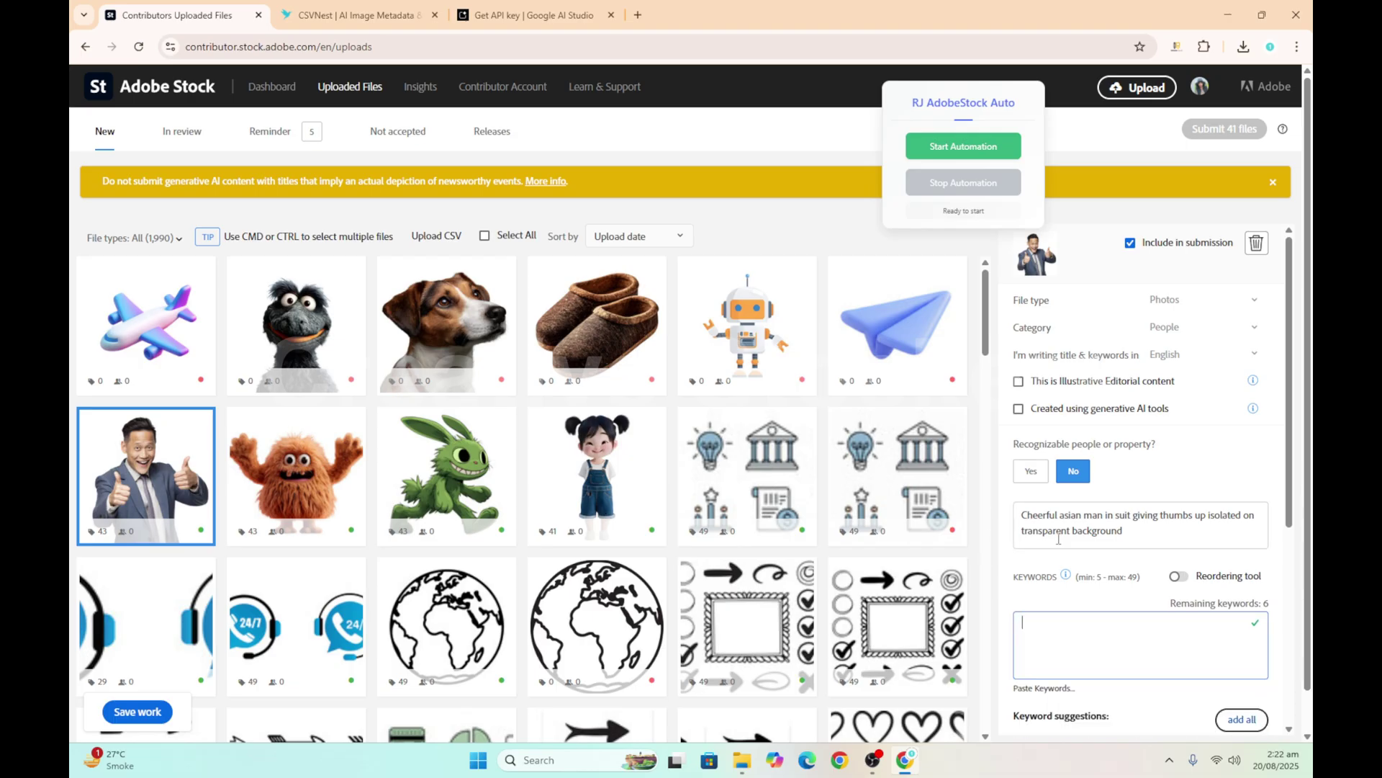
pyautogui.tripleClick(1059, 539)
pyautogui.press('BackSpace')
# Clear the title and all keywords of the orange furry monster image
pyautogui.click(296, 475)
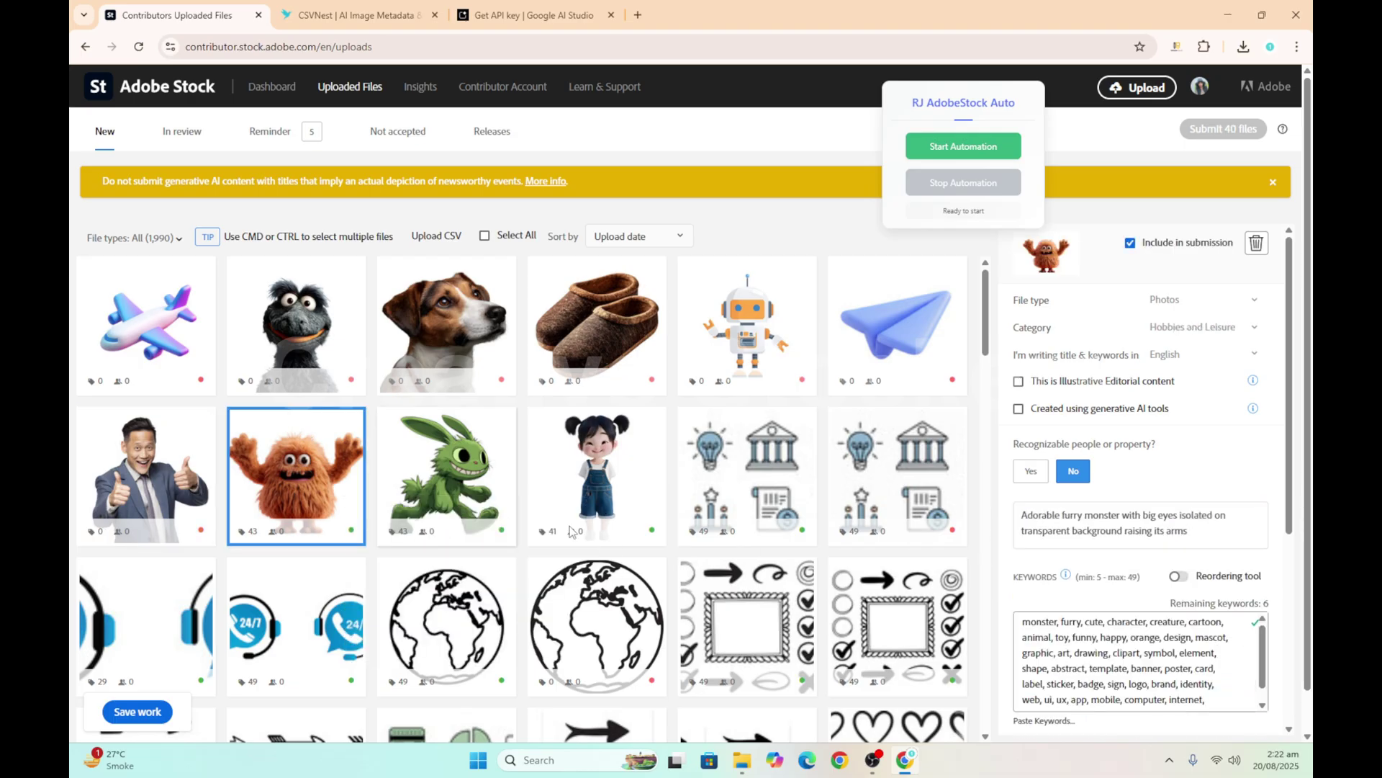
pyautogui.hotkey('ctrl', 'a')
pyautogui.click(1063, 514)
pyautogui.tripleClick(1063, 514)
pyautogui.press('BackSpace')
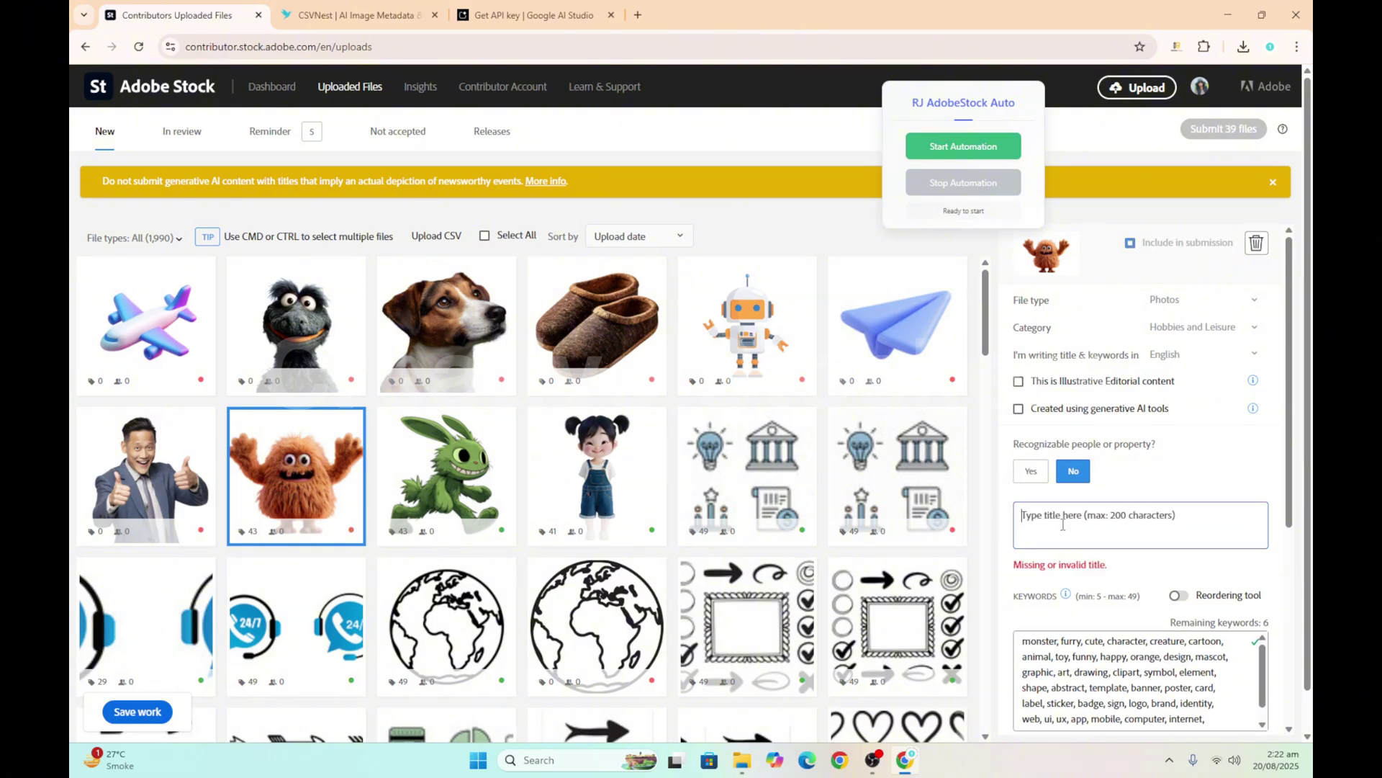
pyautogui.tripleClick(1092, 672)
pyautogui.press('BackSpace')
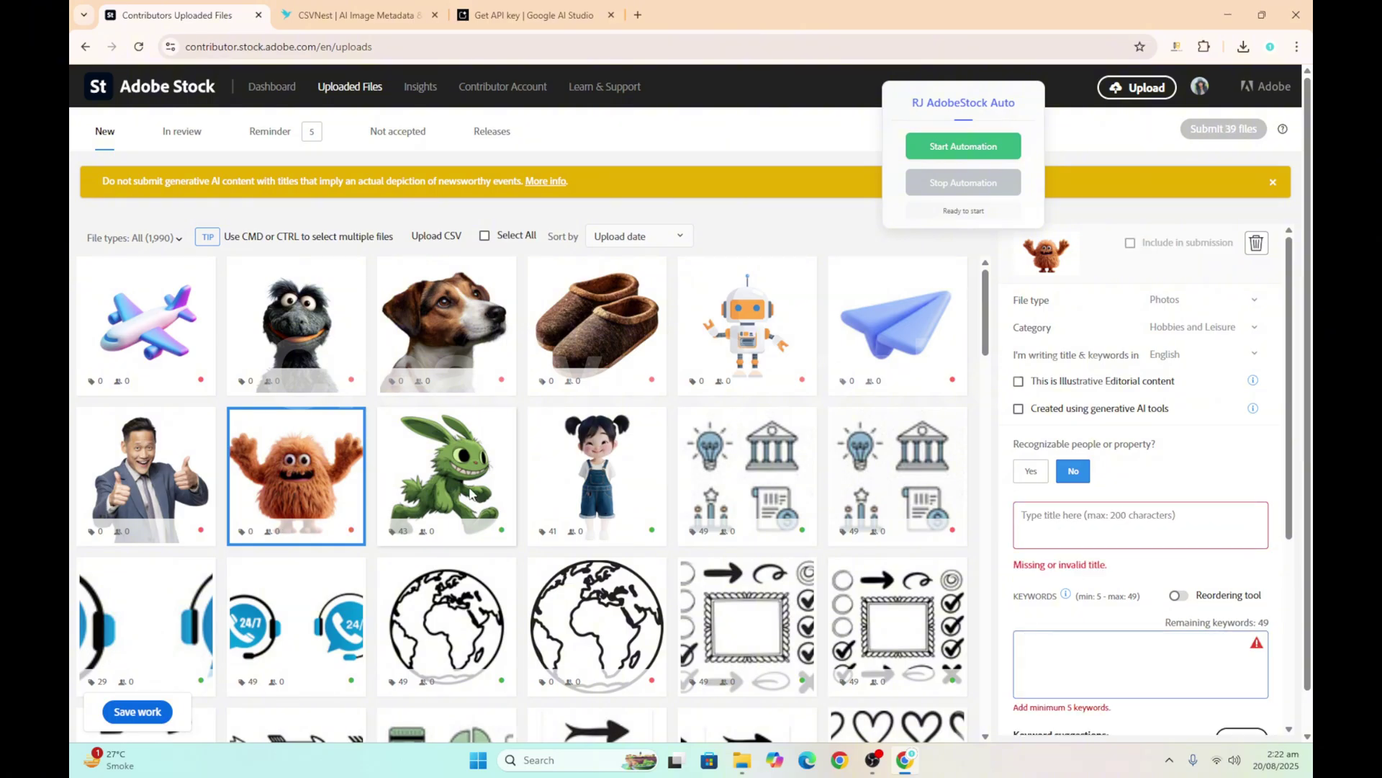
# Clear the title and all keywords of the green bunny creature image
pyautogui.click(447, 476)
pyautogui.click(1073, 516)
pyautogui.tripleClick(1073, 516)
pyautogui.press('BackSpace')
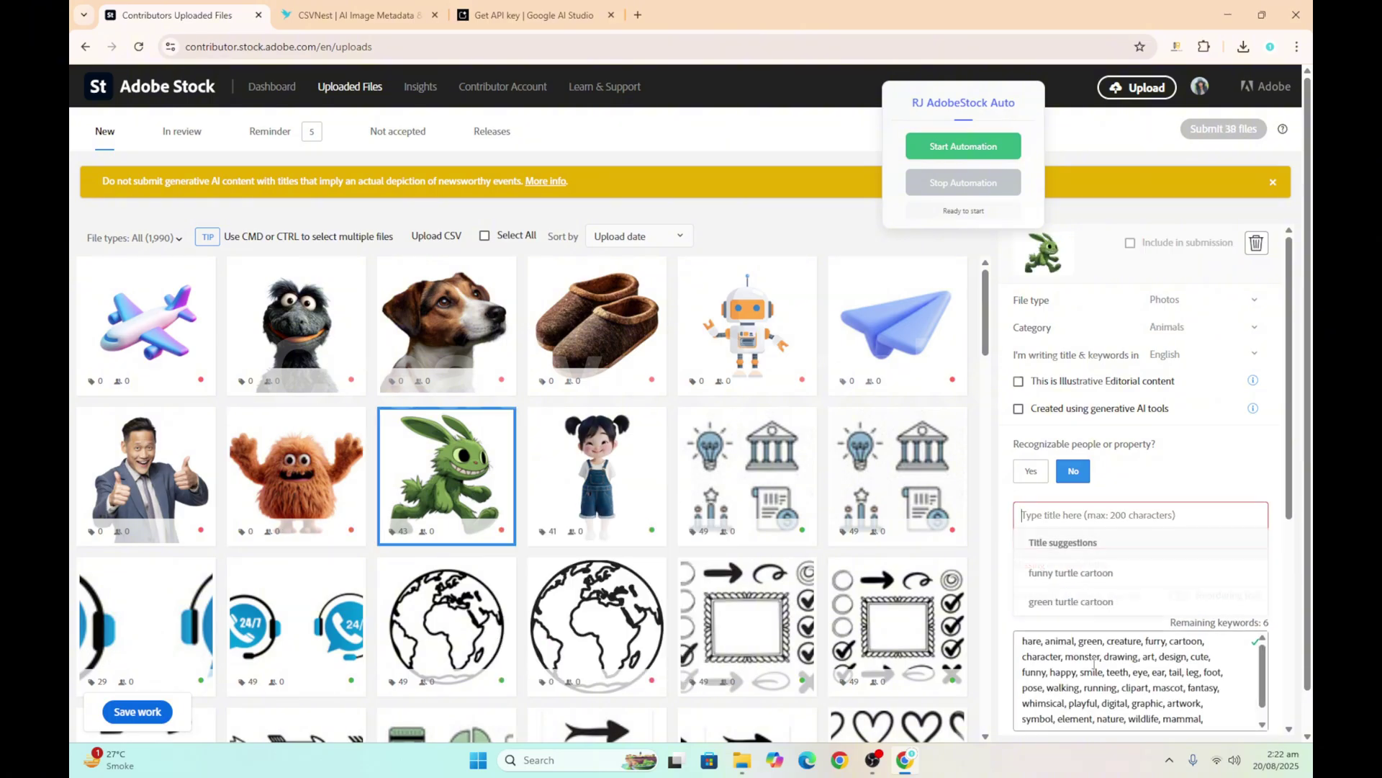
pyautogui.tripleClick(1095, 666)
pyautogui.press('BackSpace')
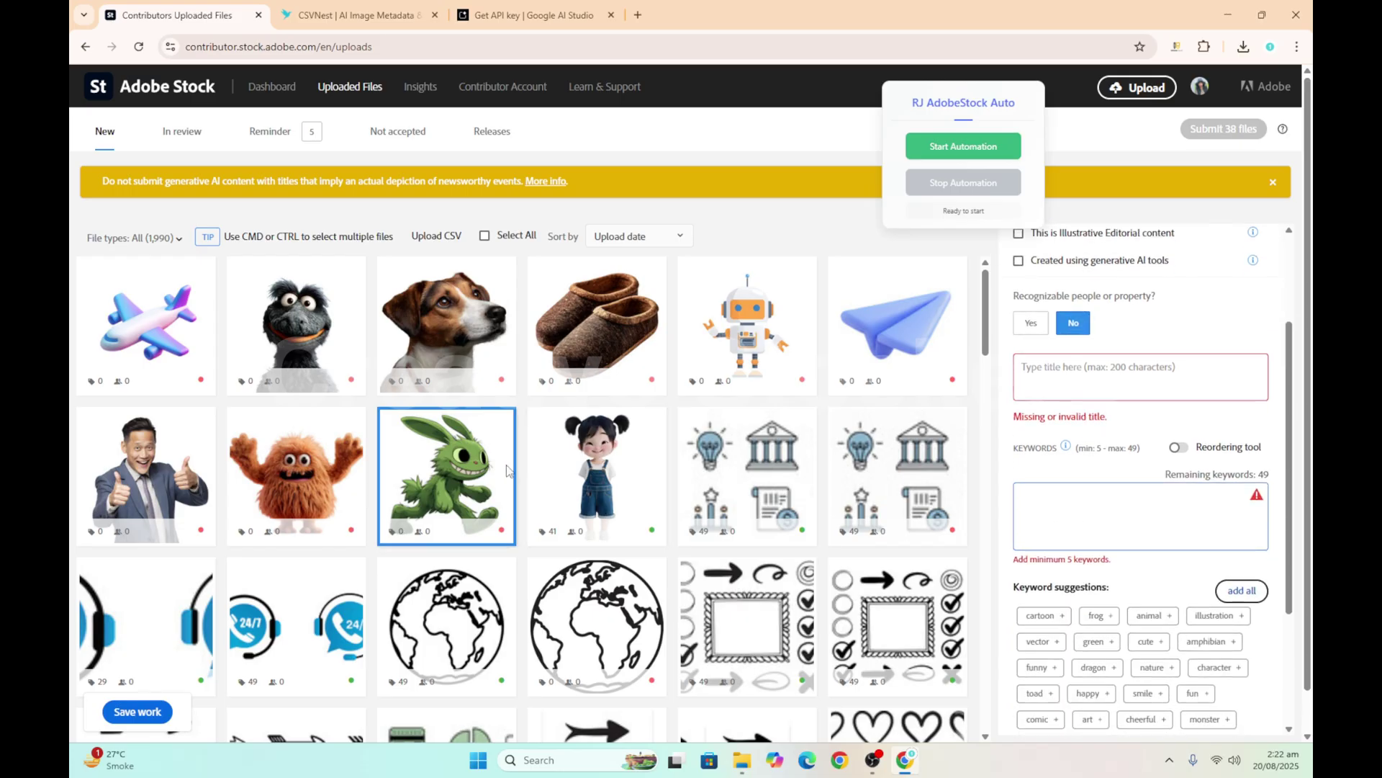
# Clear the keywords and title of the pigtailed cartoon girl image and save the work
pyautogui.click(596, 475)
pyautogui.tripleClick(1127, 534)
pyautogui.press('BackSpace')
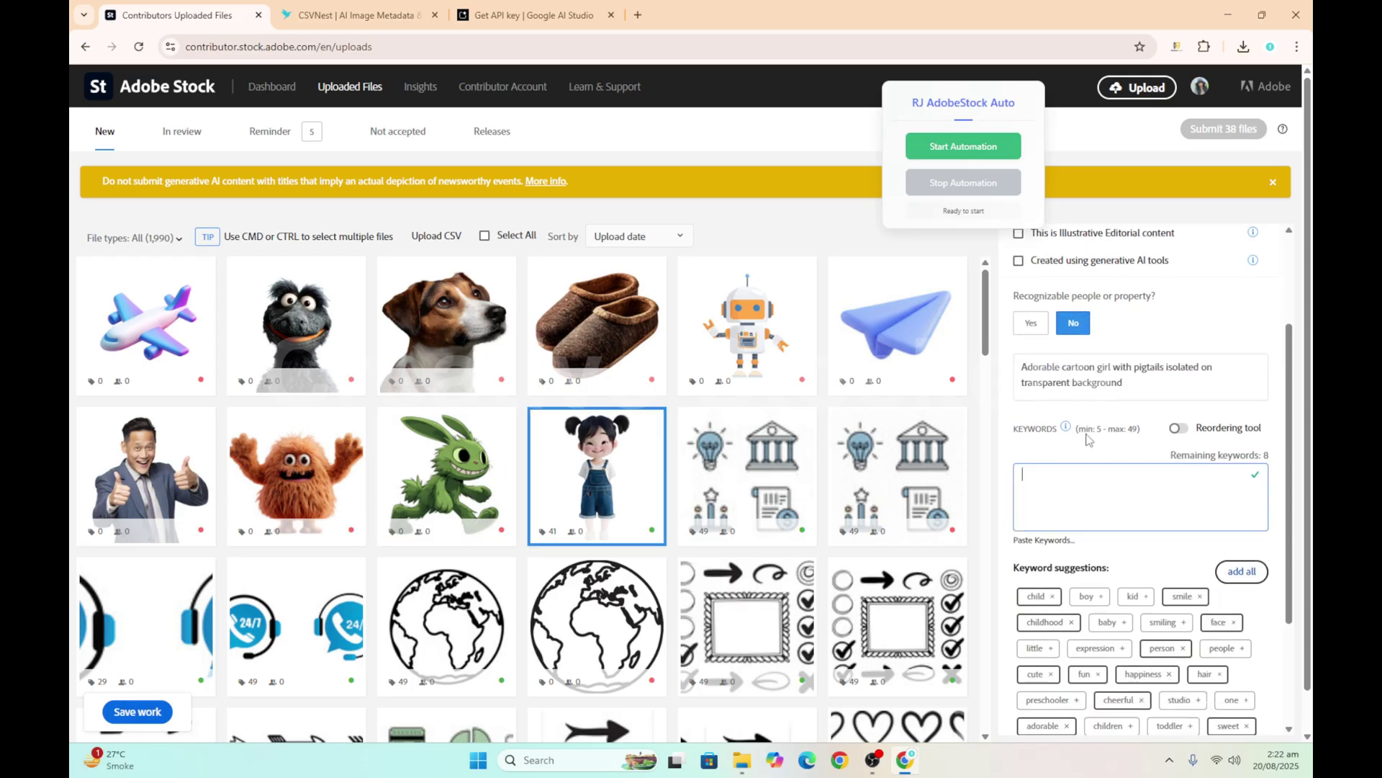
pyautogui.tripleClick(1078, 389)
pyautogui.press('BackSpace')
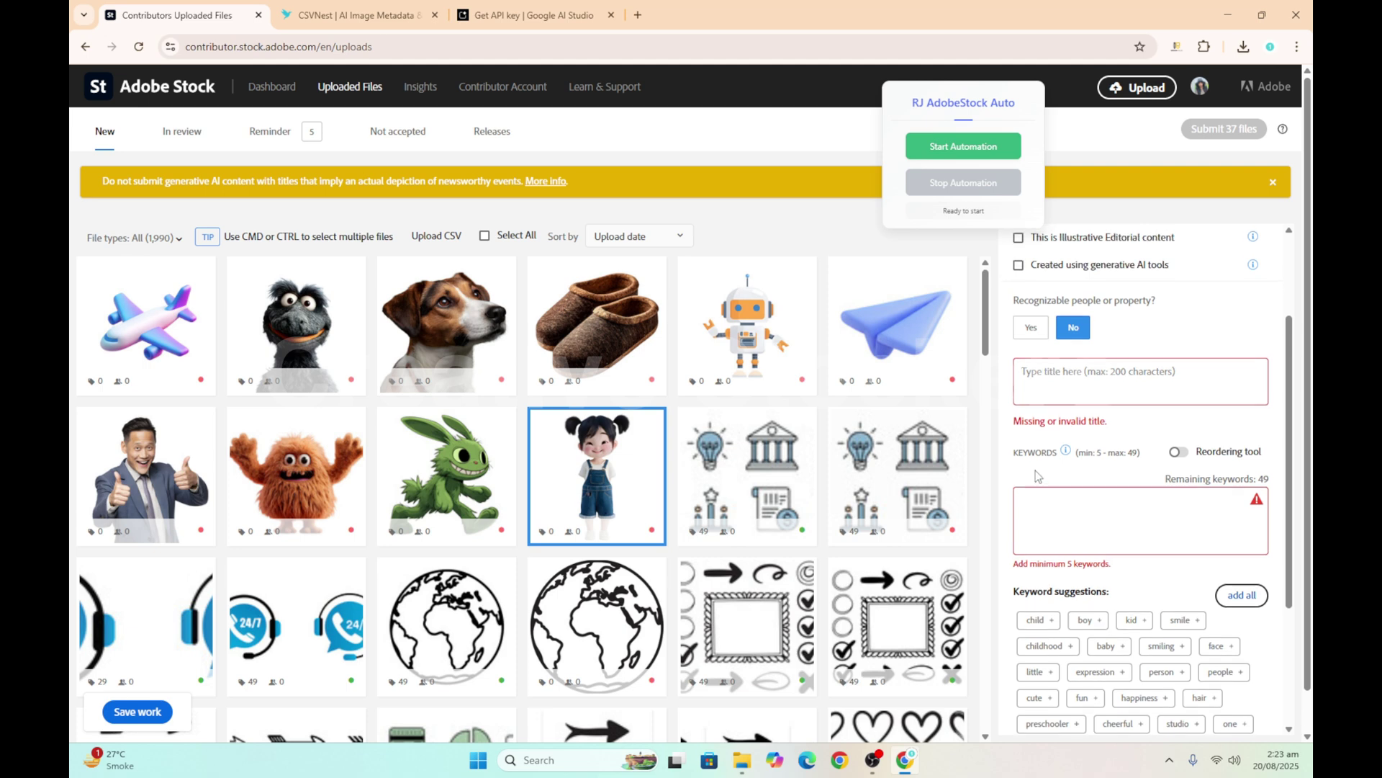
pyautogui.click(138, 711)
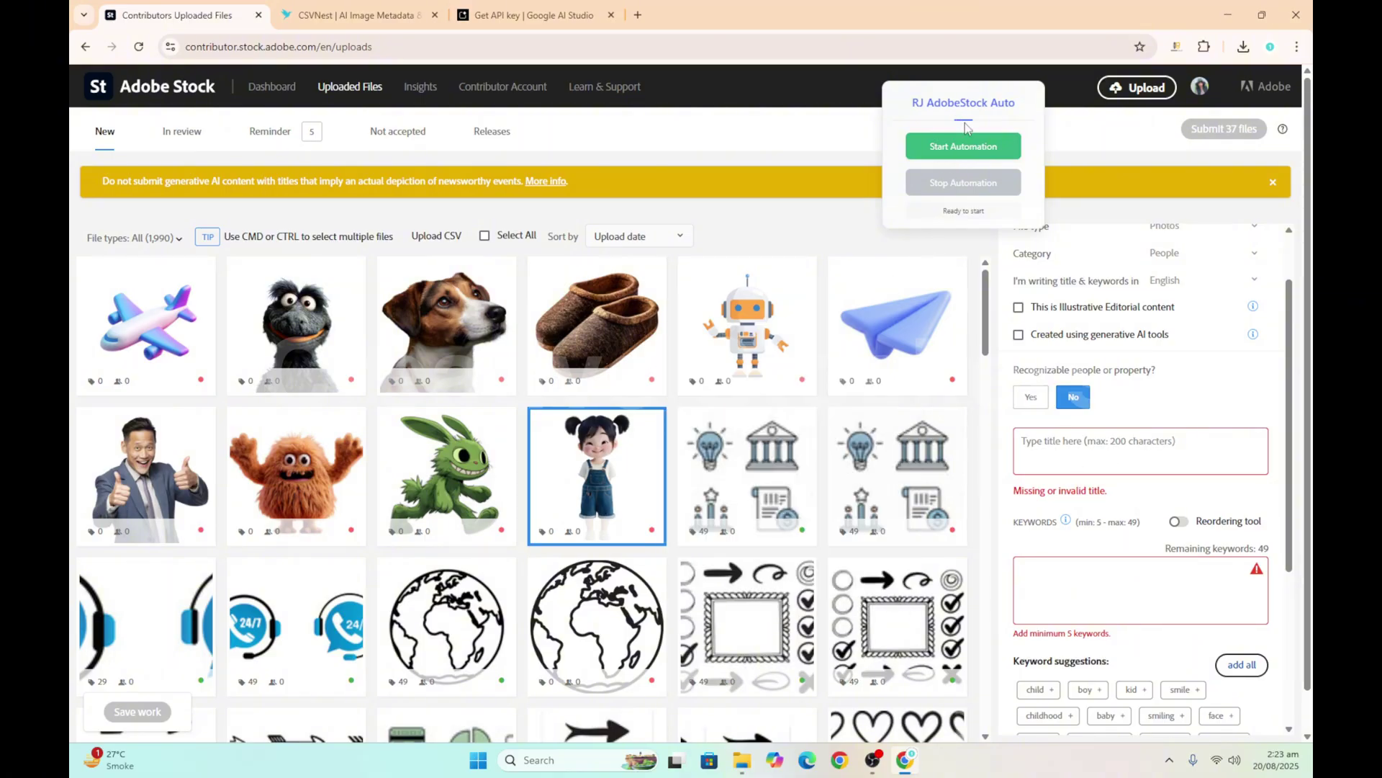
# Run the RJ AdobeStock Auto automation from the airplane image onward and stop it once the dog image is processed
pyautogui.moveTo(956, 105); pyautogui.dragTo(904, 103)
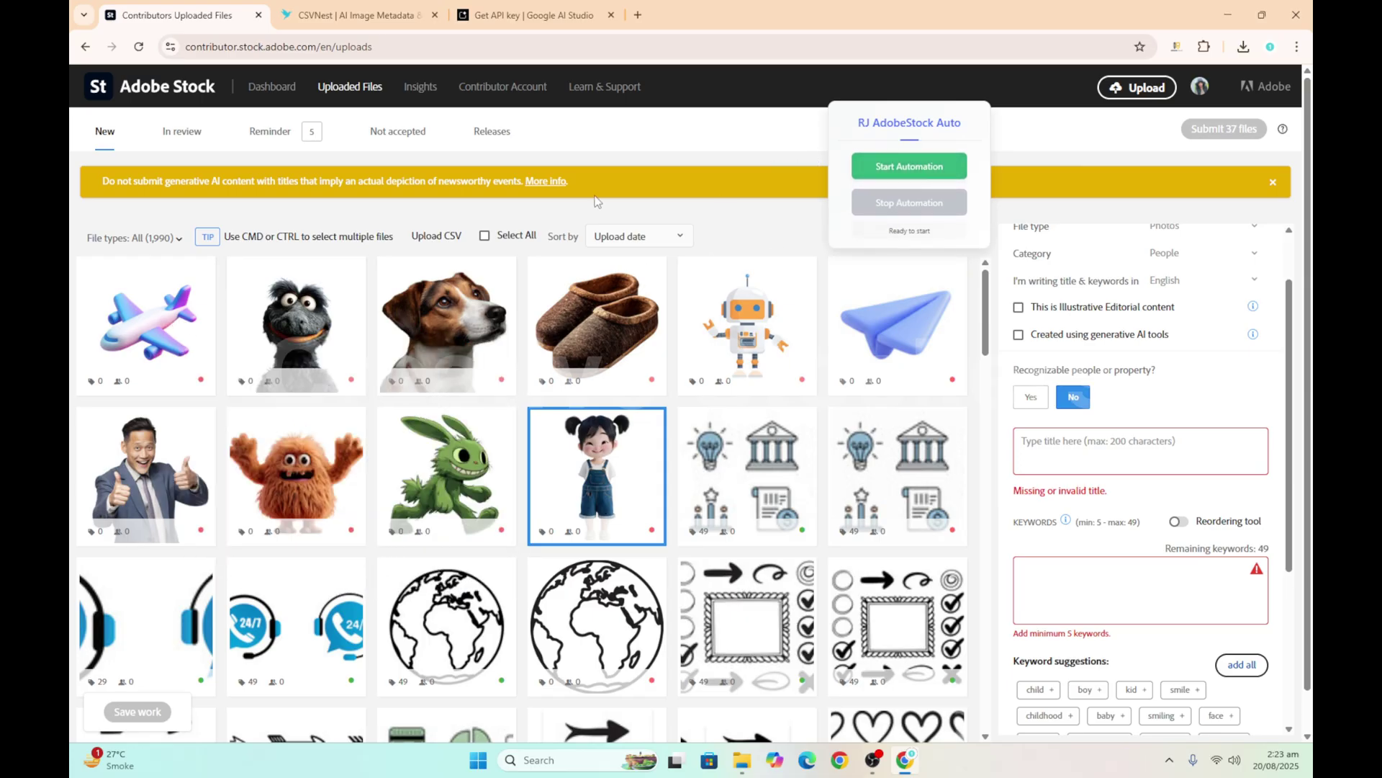
pyautogui.click(142, 353)
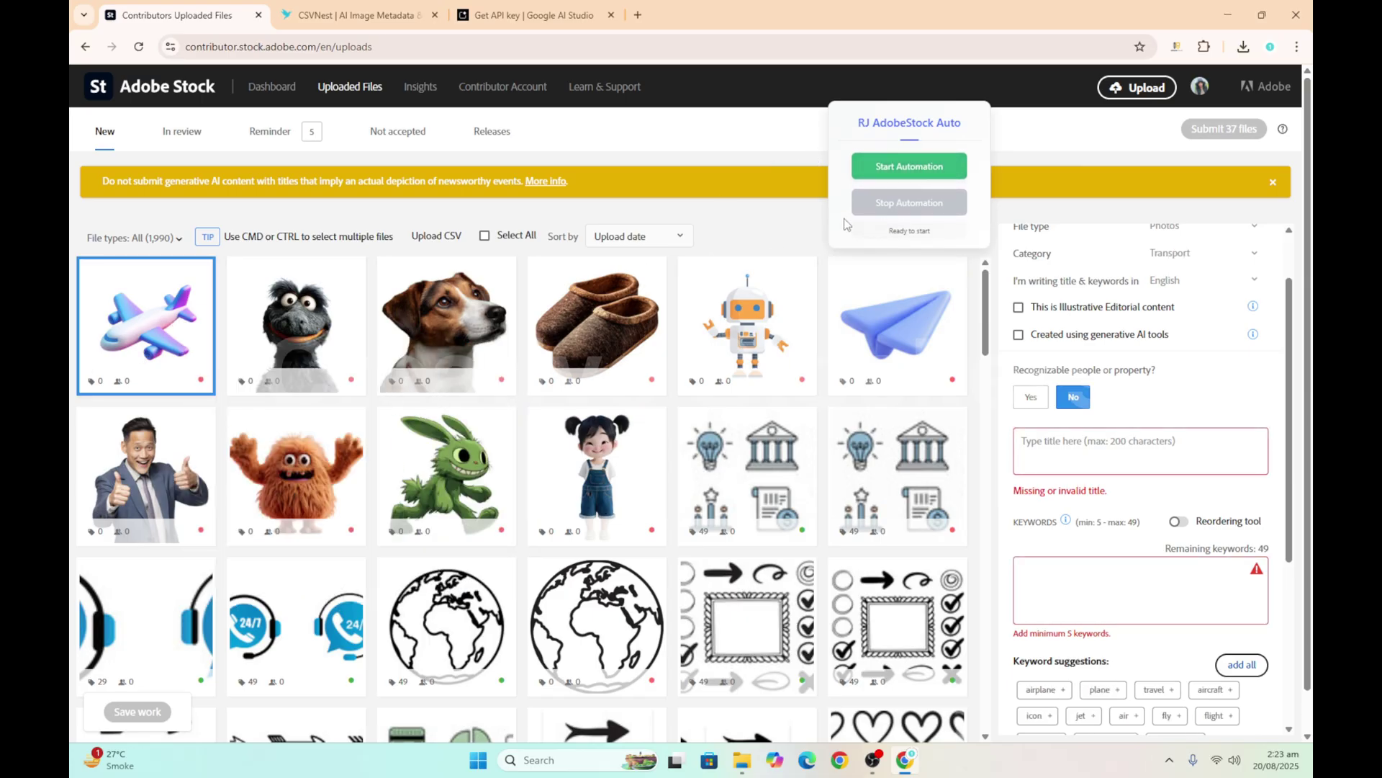
pyautogui.click(894, 170)
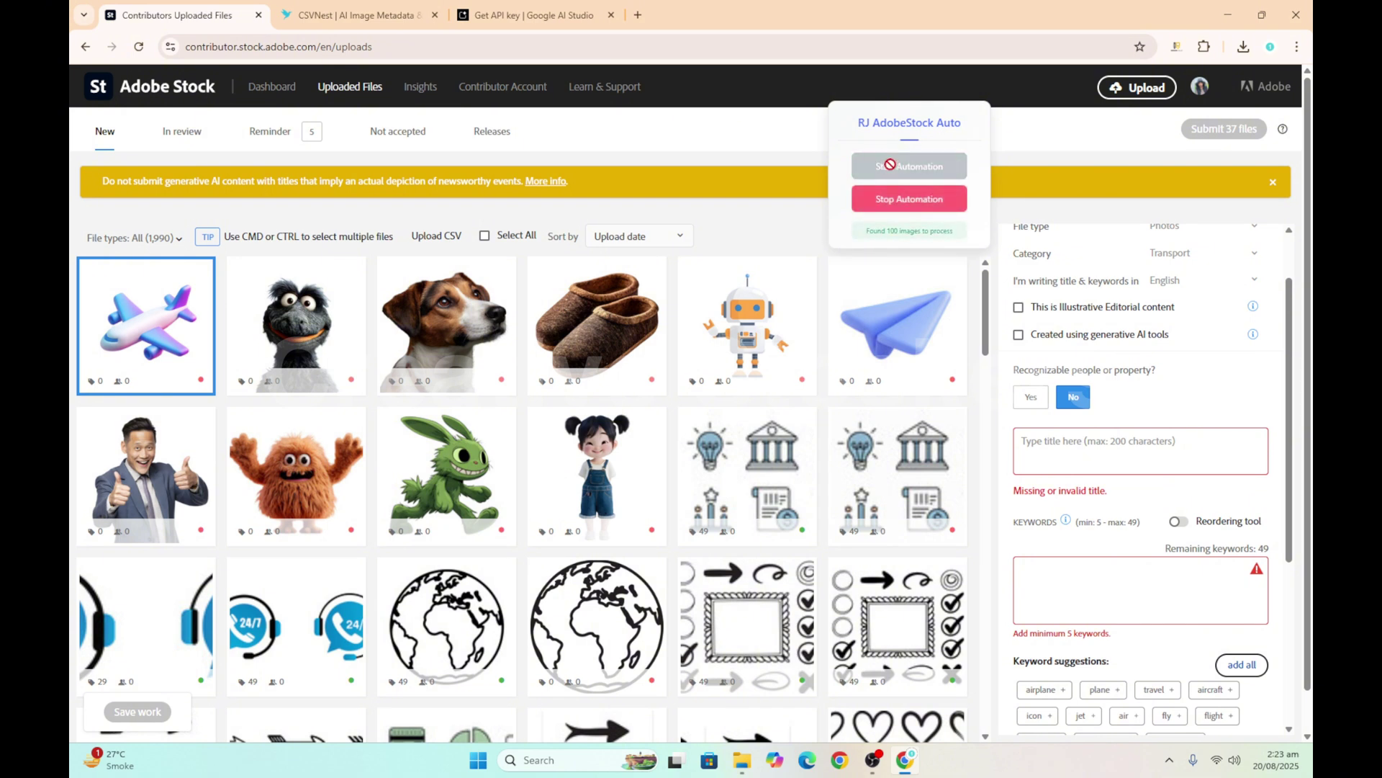
pyautogui.scroll(-15, 645, 560)
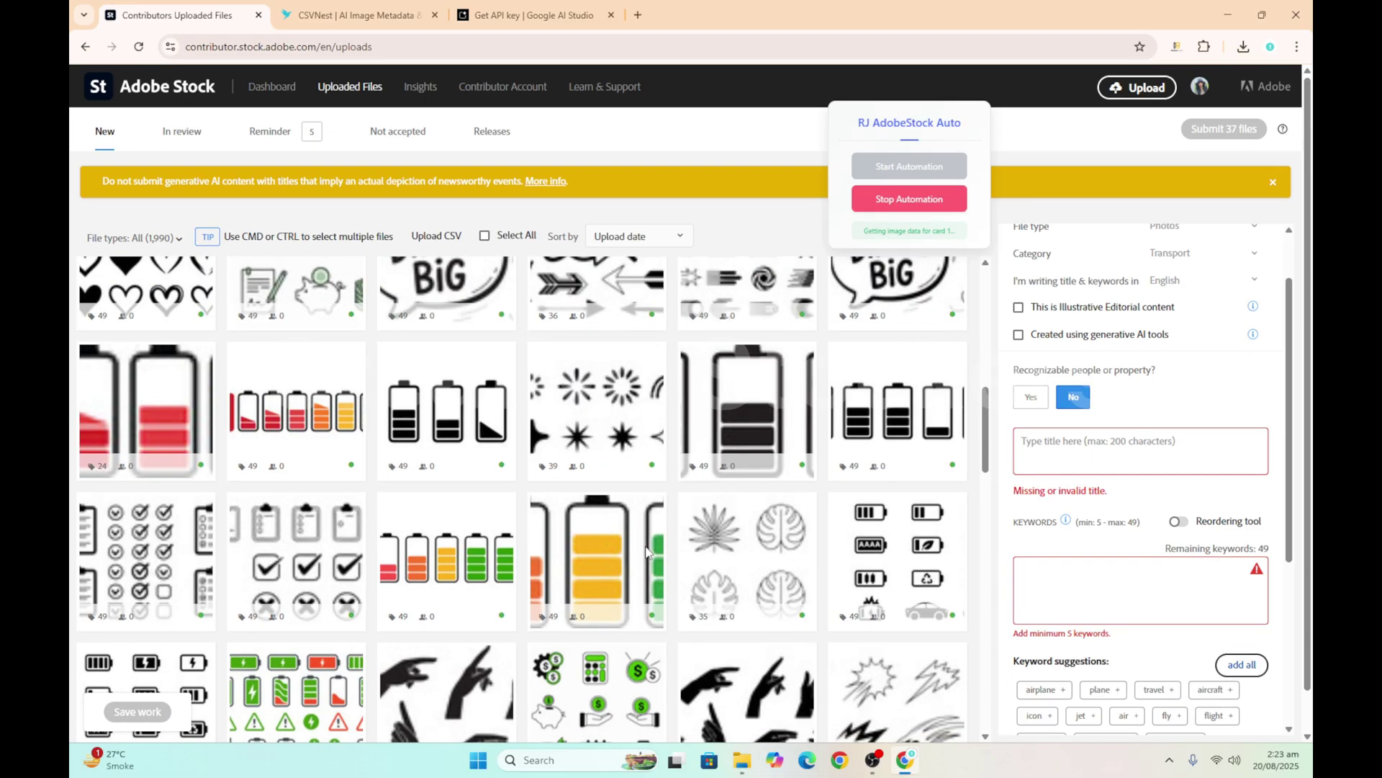
pyautogui.scroll(-5, 715, 630)
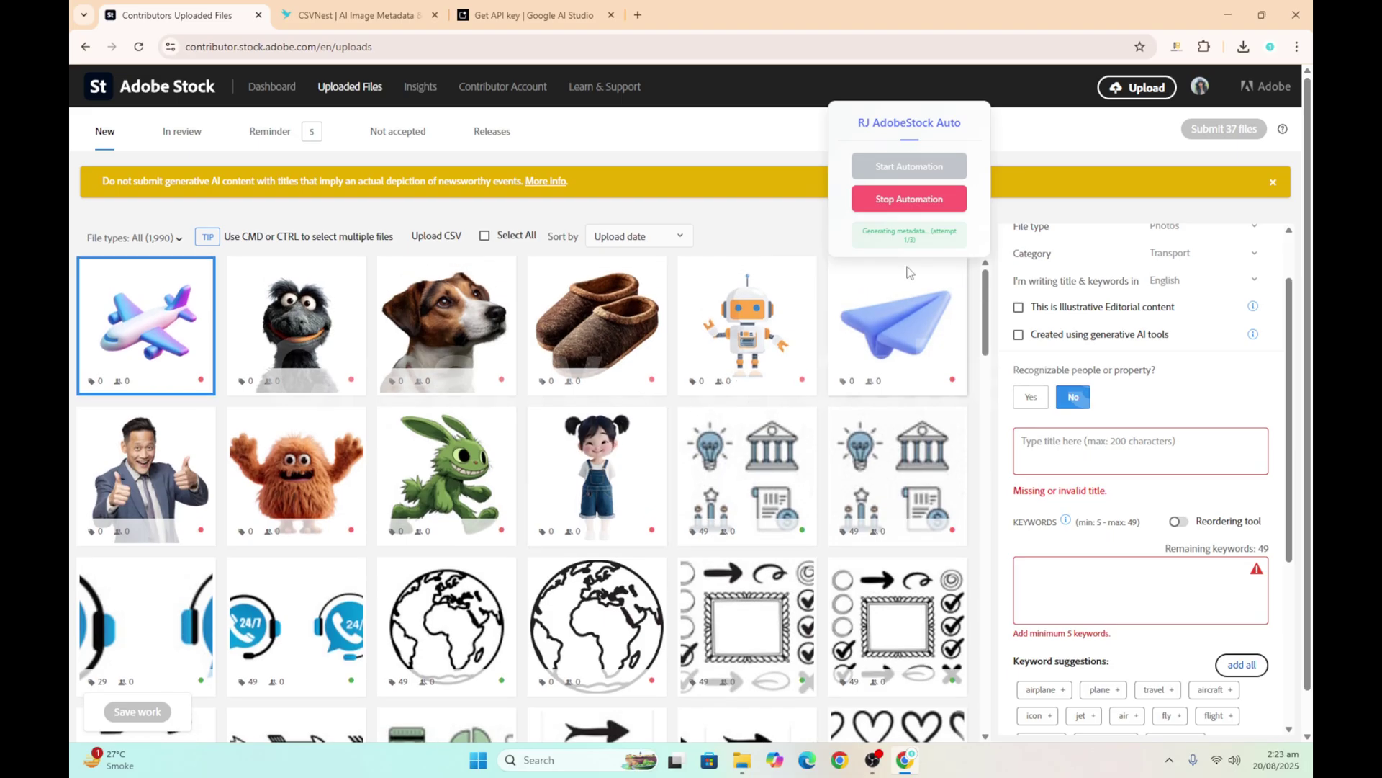
pyautogui.moveTo(862, 447)
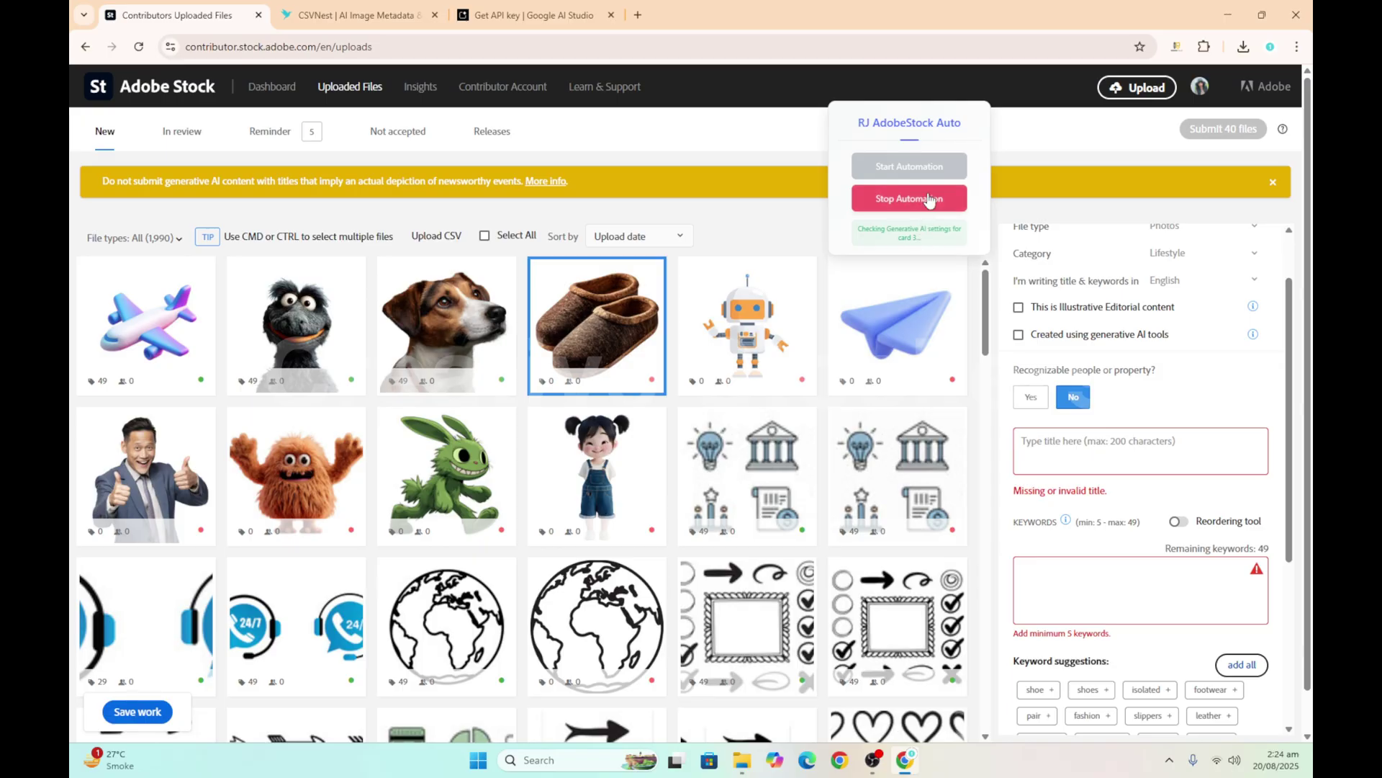
pyautogui.click(929, 200)
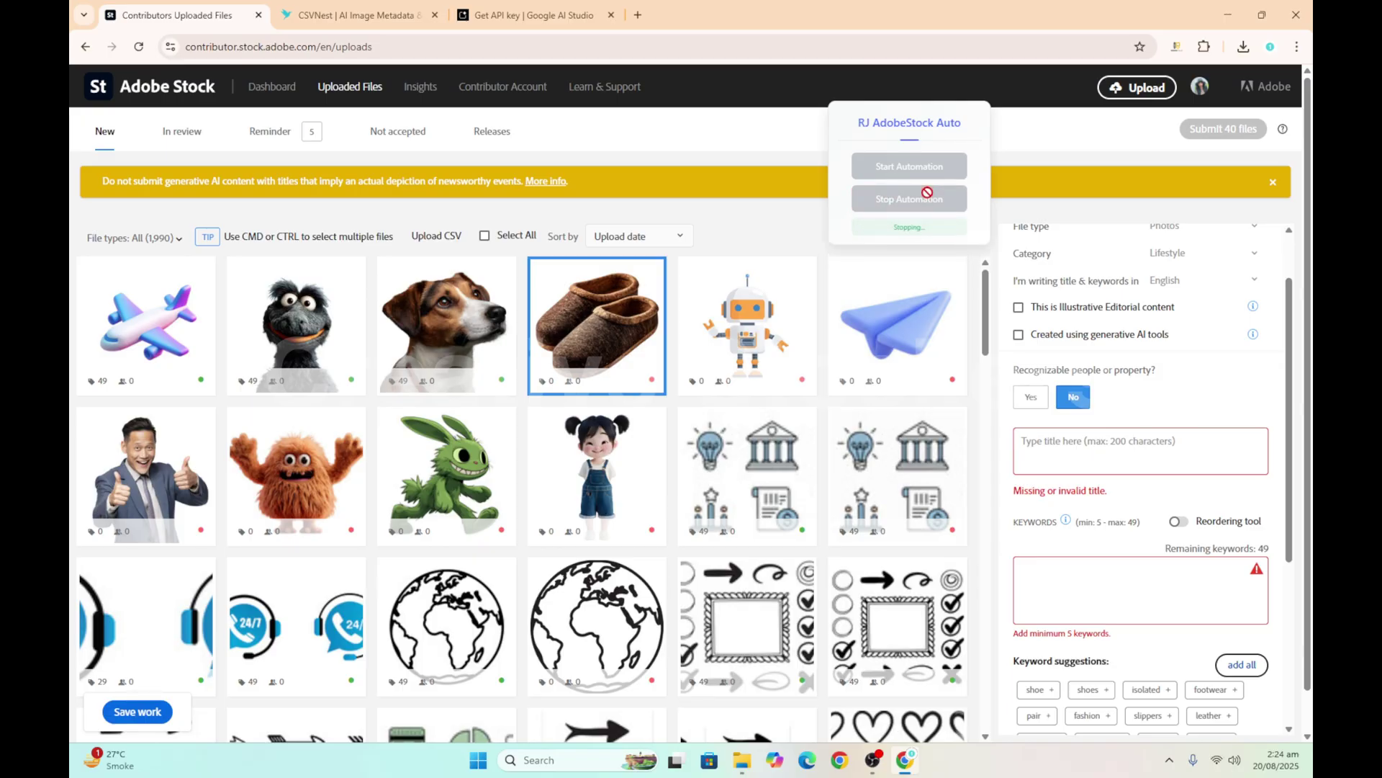
# Review the generated title of the dog image, and clear its title and all keywords
pyautogui.click(439, 328)
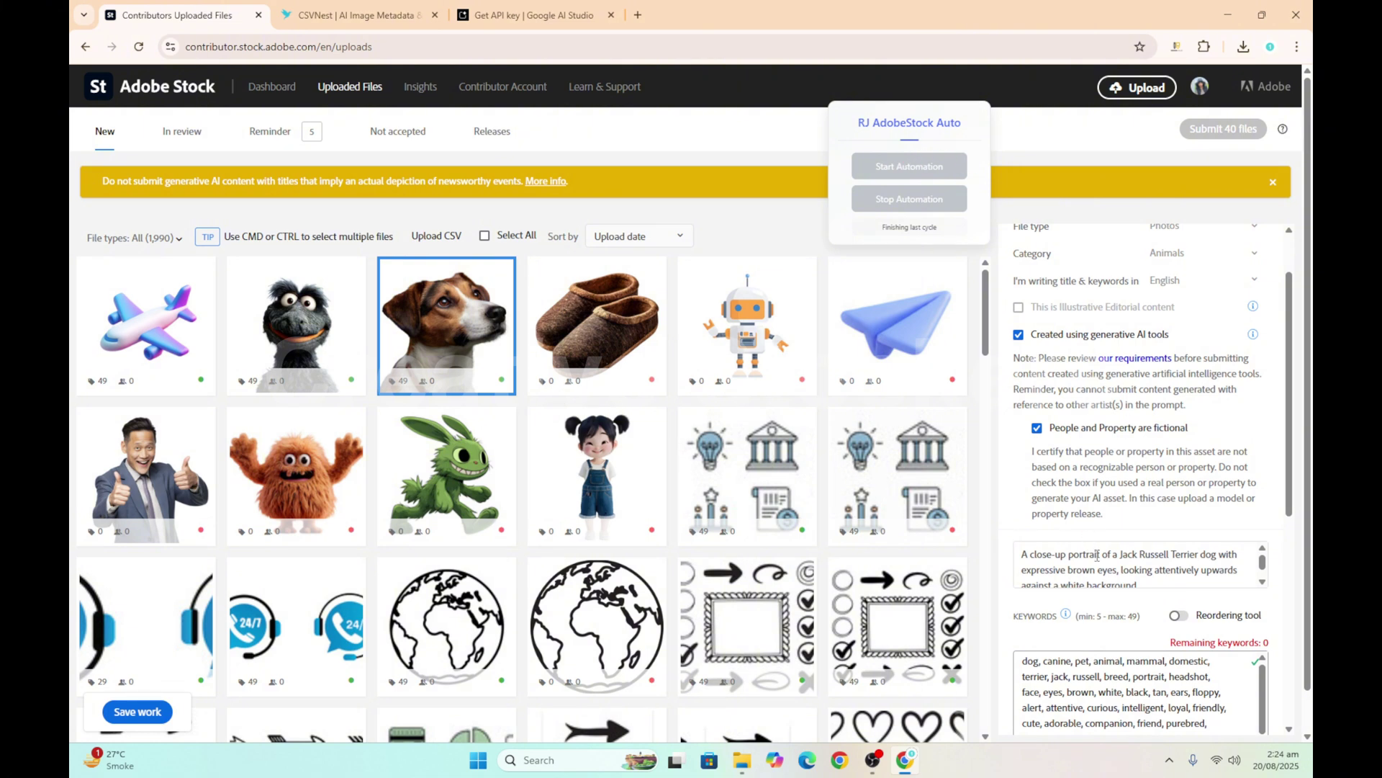
pyautogui.moveTo(1113, 568); pyautogui.dragTo(1199, 569)
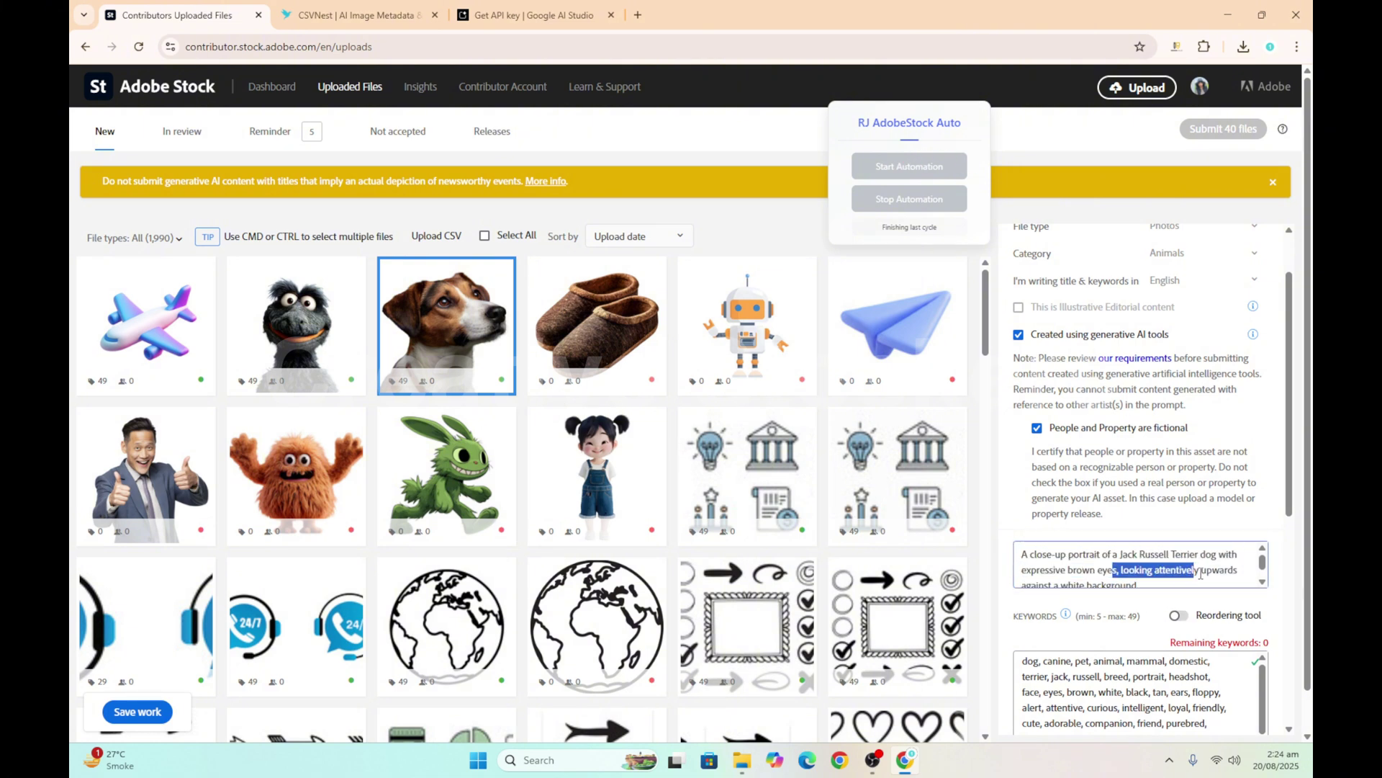
pyautogui.tripleClick(1150, 580)
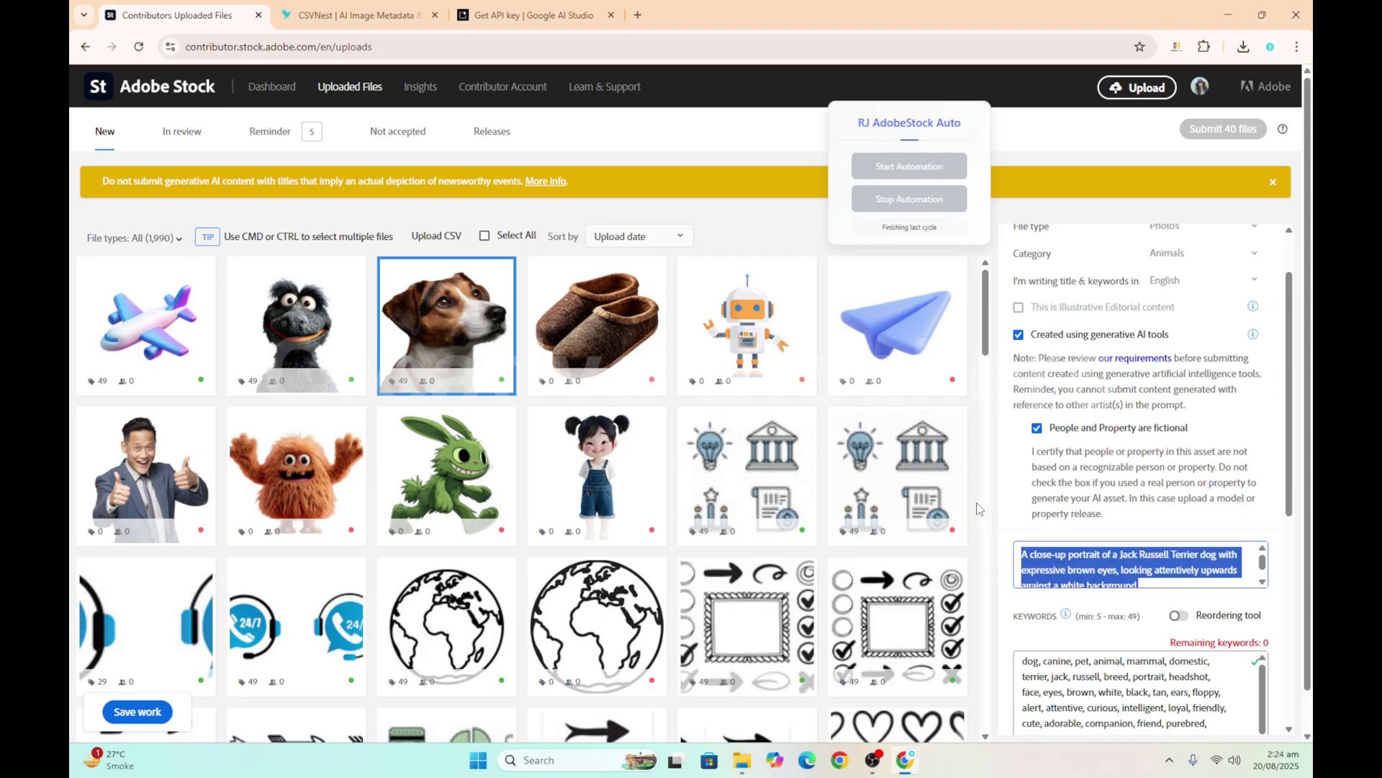
pyautogui.press('BackSpace')
pyautogui.scroll(-3, 1080, 547)
pyautogui.tripleClick(1077, 543)
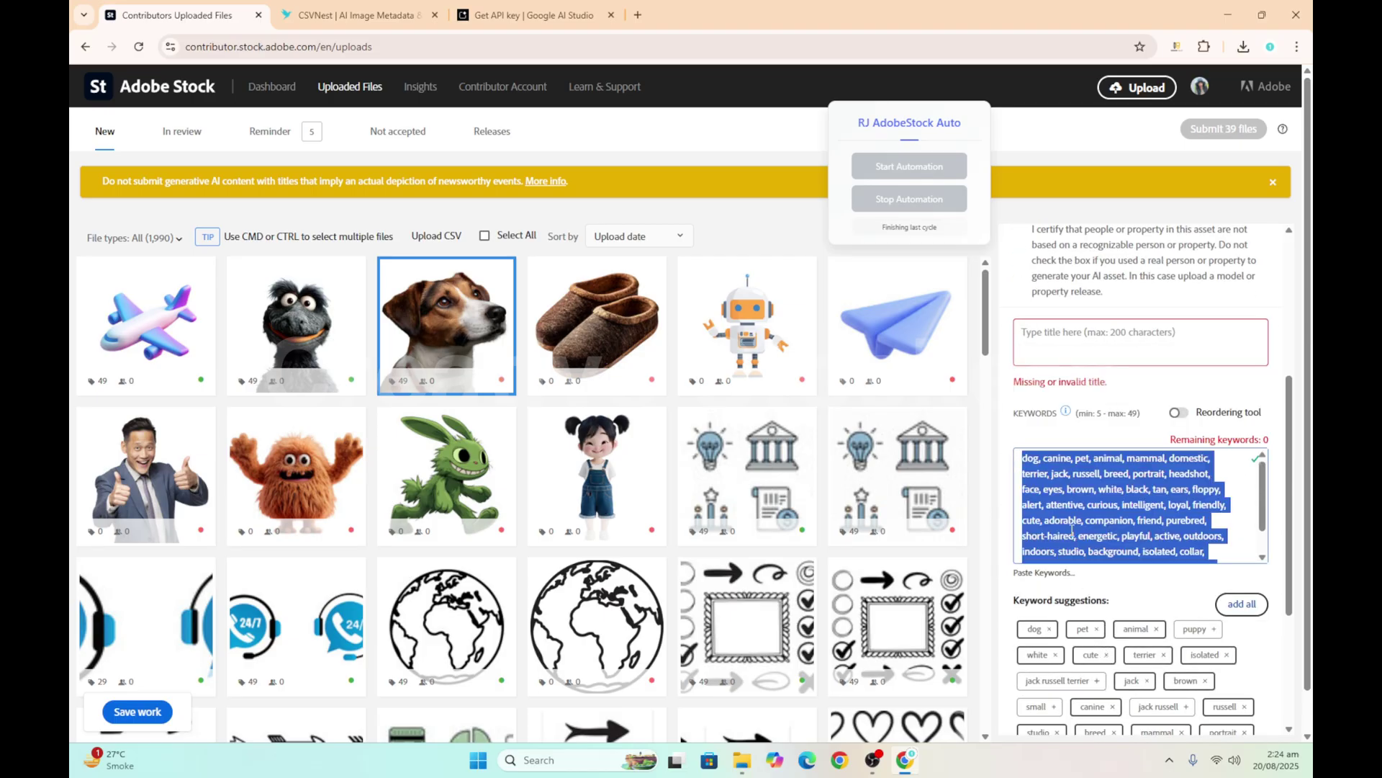
pyautogui.press('BackSpace')
# Clear the titles and all keywords of the black muppet and airplane images
pyautogui.click(303, 338)
pyautogui.tripleClick(1060, 358)
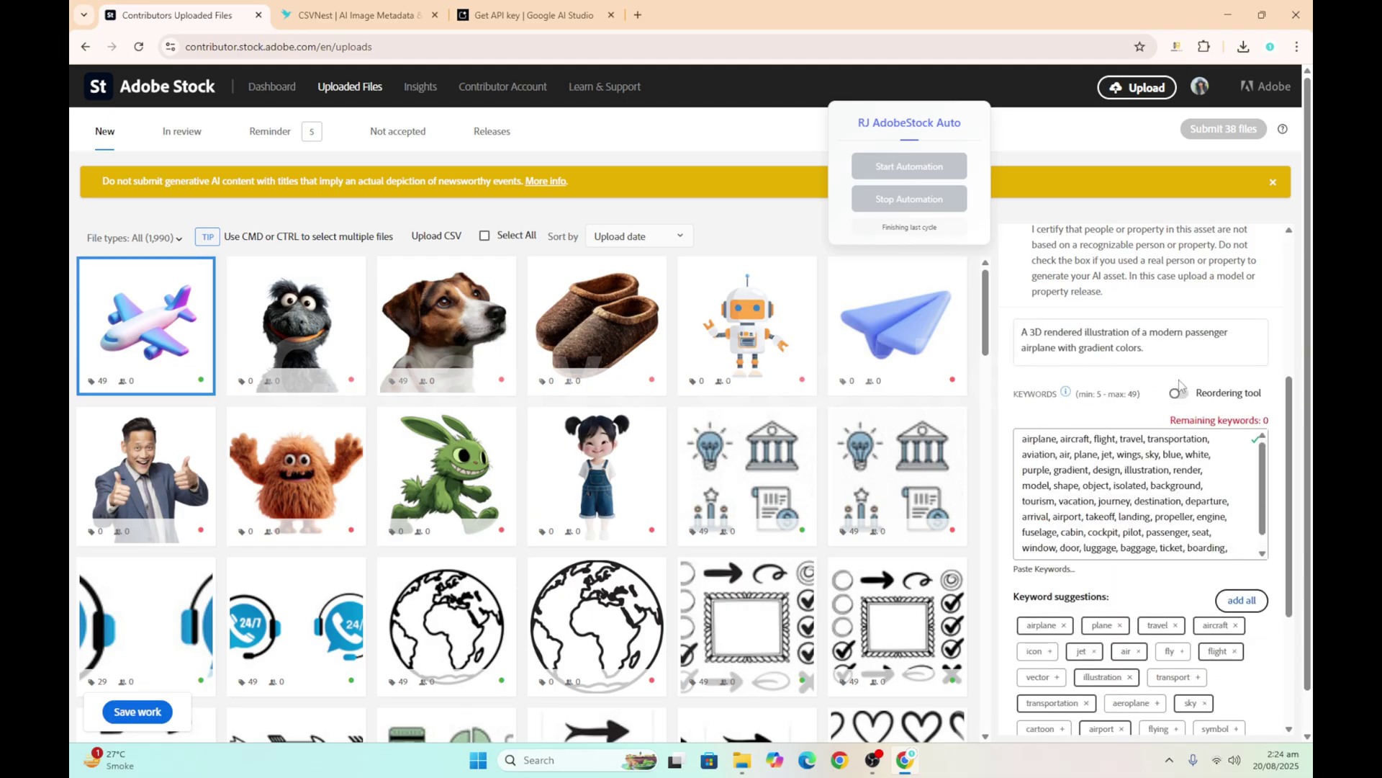
pyautogui.tripleClick(1100, 353)
pyautogui.press('BackSpace')
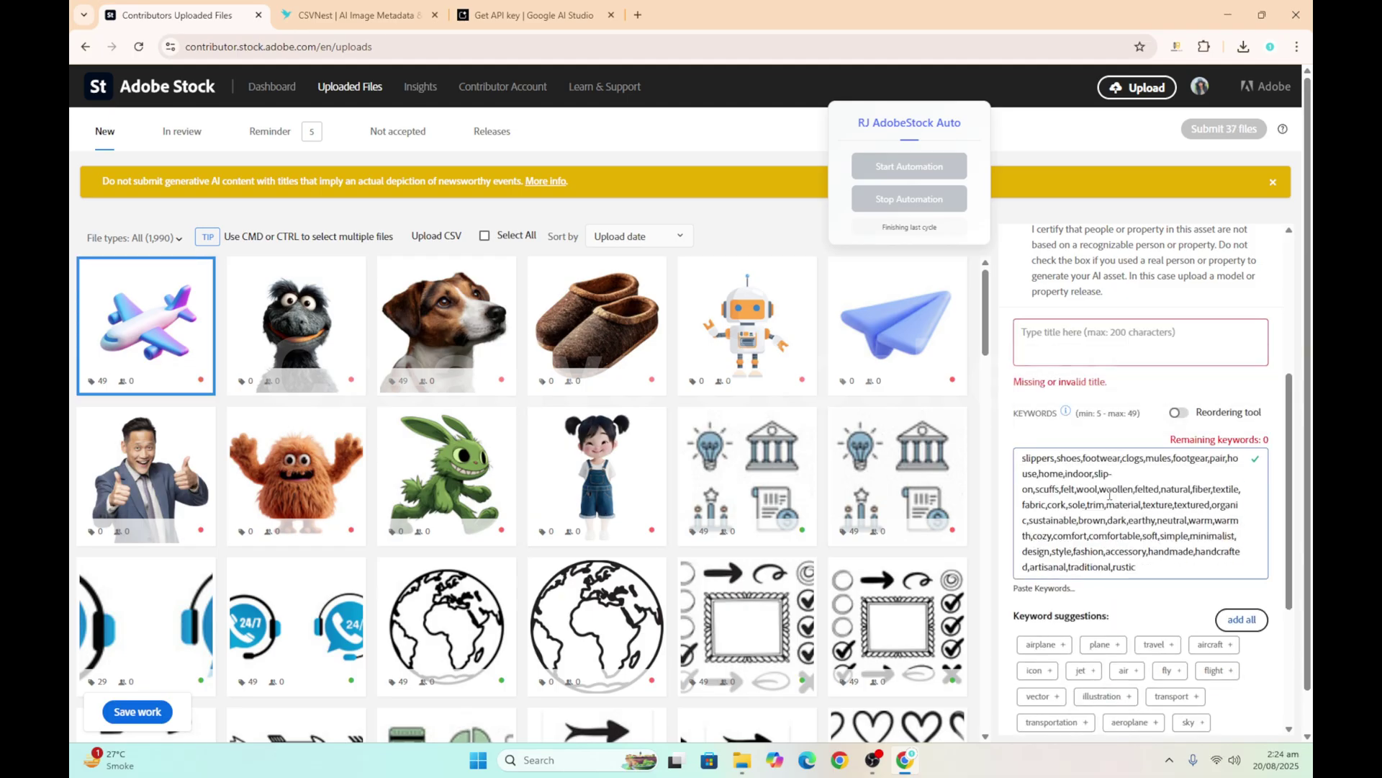
pyautogui.tripleClick(1109, 497)
pyautogui.press('BackSpace')
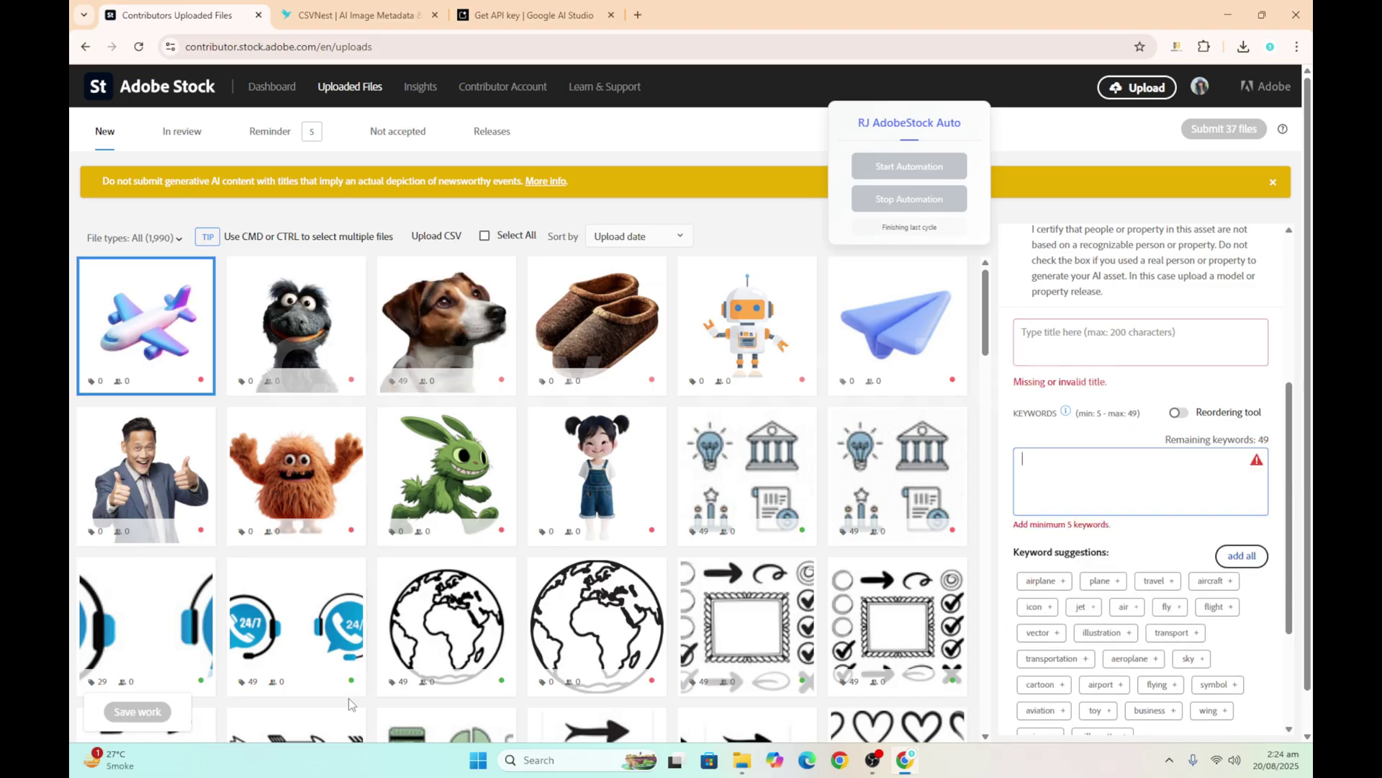
# Move the RJ AdobeStock Auto widget aside, minimize the browser and switch to CSVGen Pro
pyautogui.scroll(-2, 621, 523)
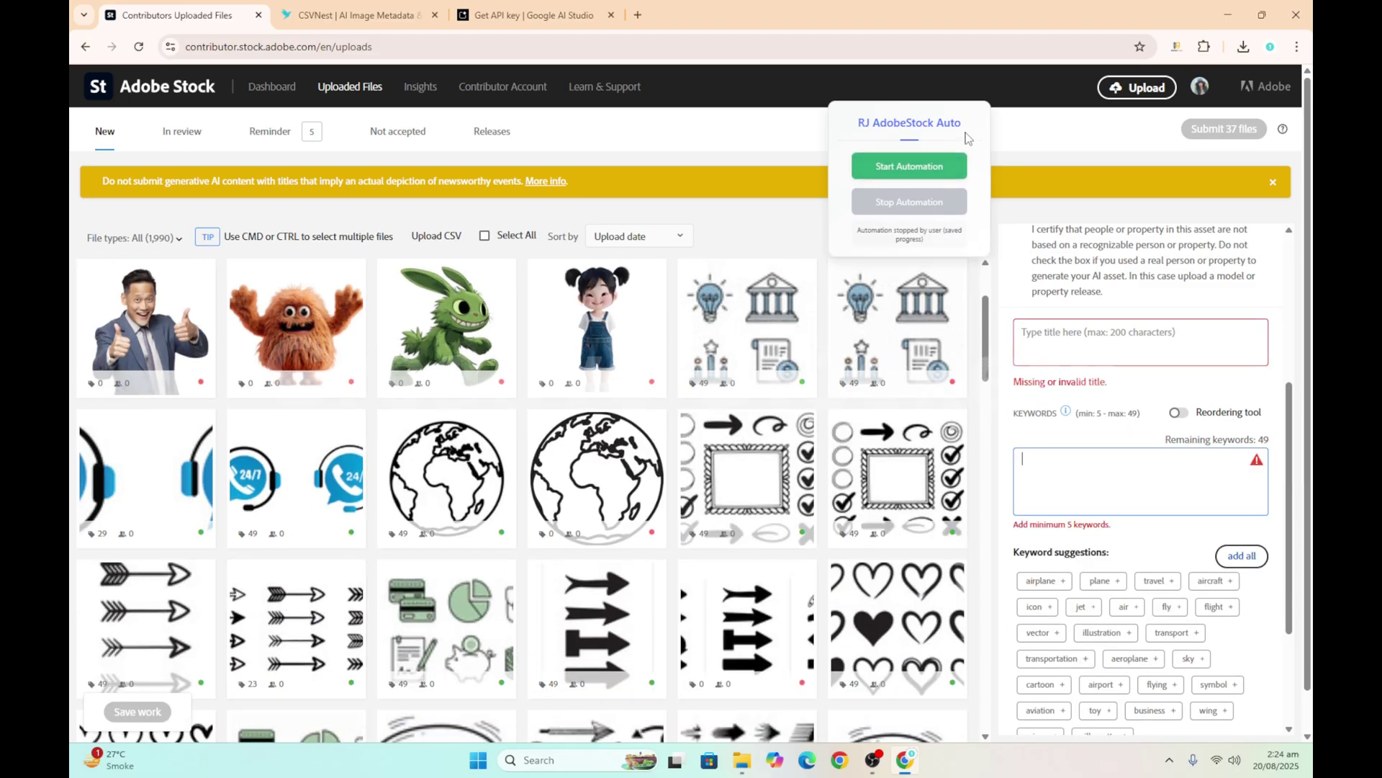
pyautogui.moveTo(902, 105); pyautogui.dragTo(813, 105)
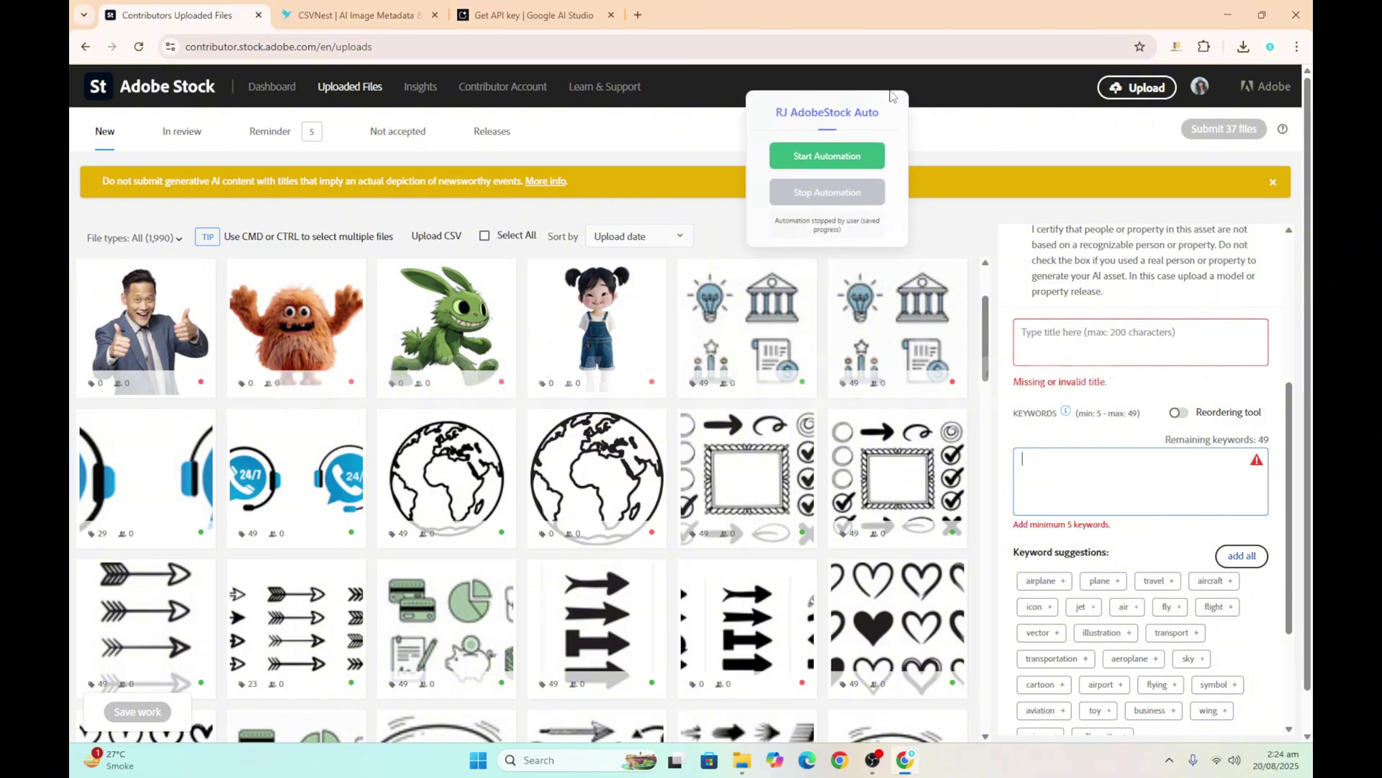
pyautogui.click(1227, 15)
pyautogui.click(1227, 11)
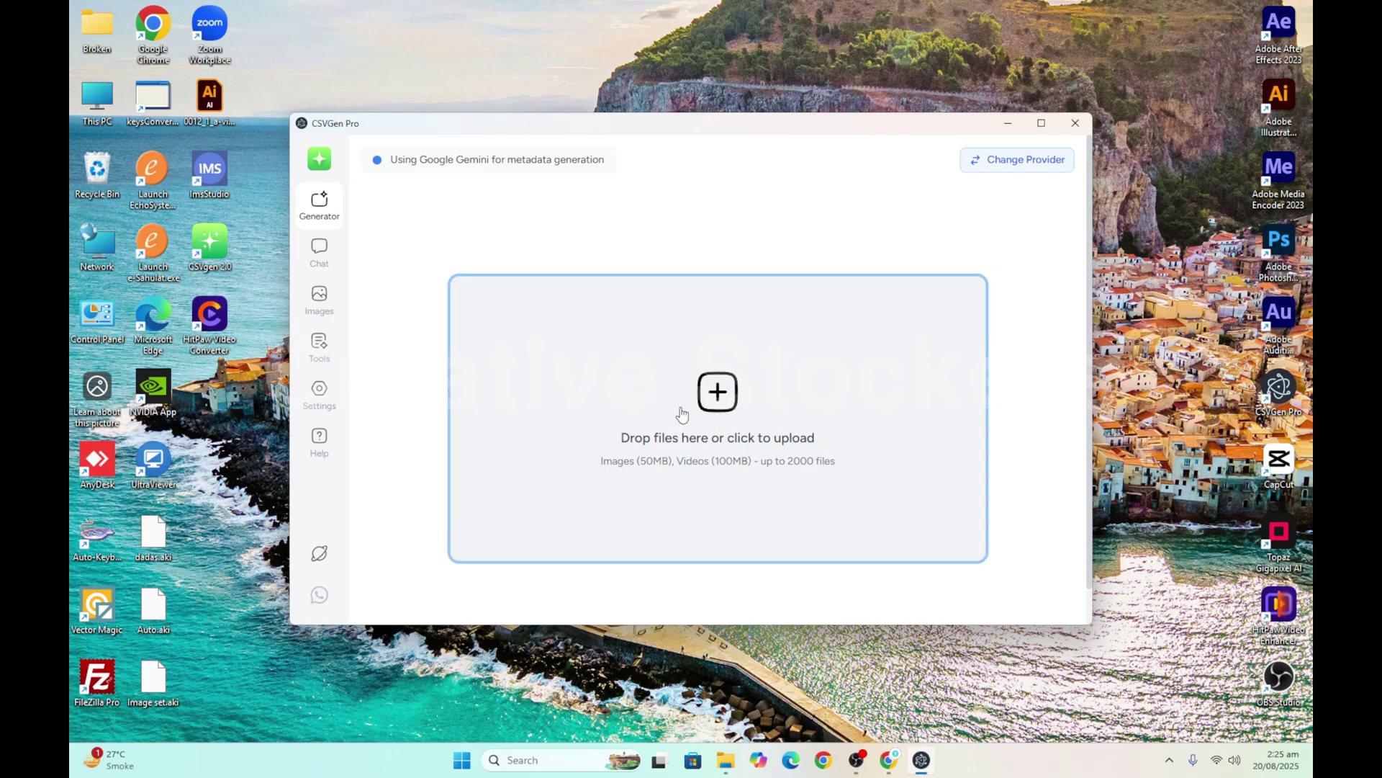
# Start adding files to the generator and browse to folder 01 in D:\New Work AdobeStock\03 Upscaled Done
pyautogui.click(713, 434)
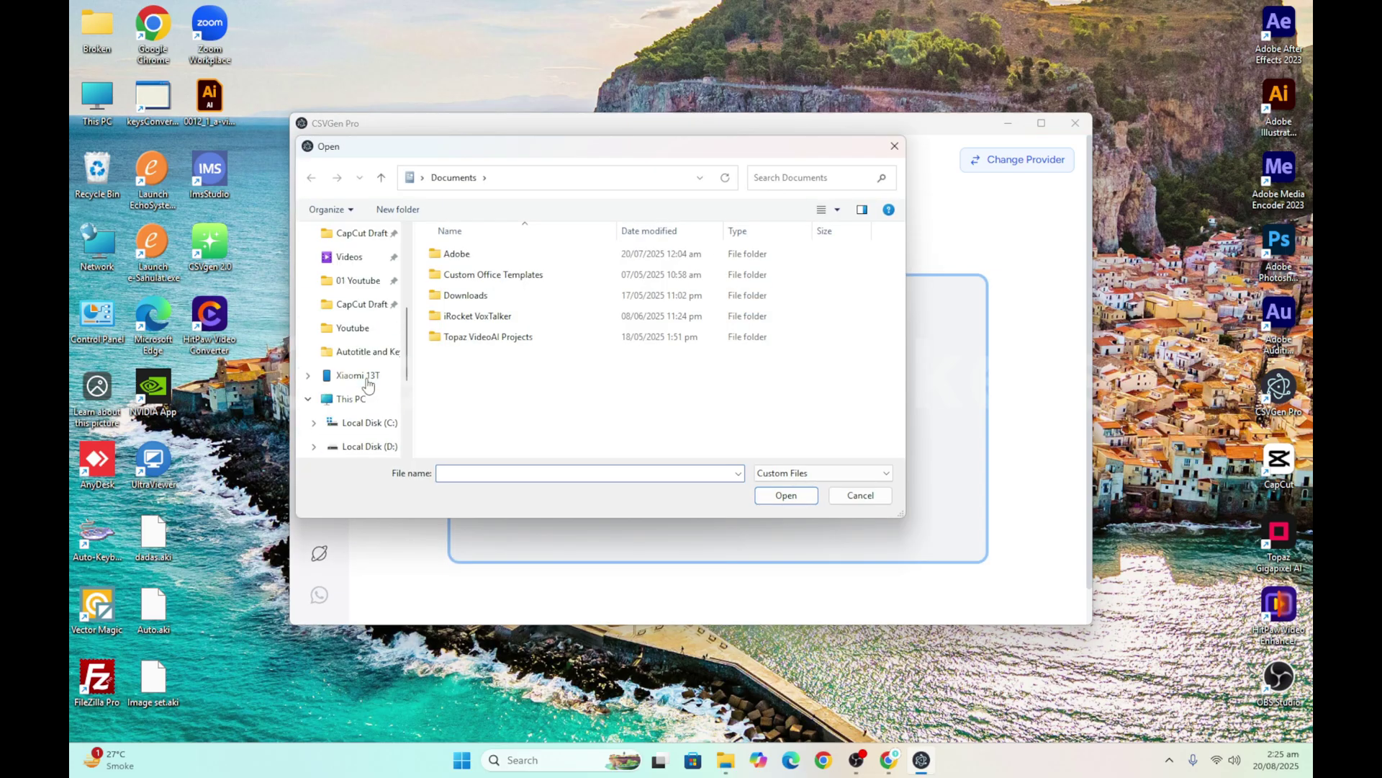
pyautogui.scroll(-2, 367, 385)
pyautogui.click(362, 352)
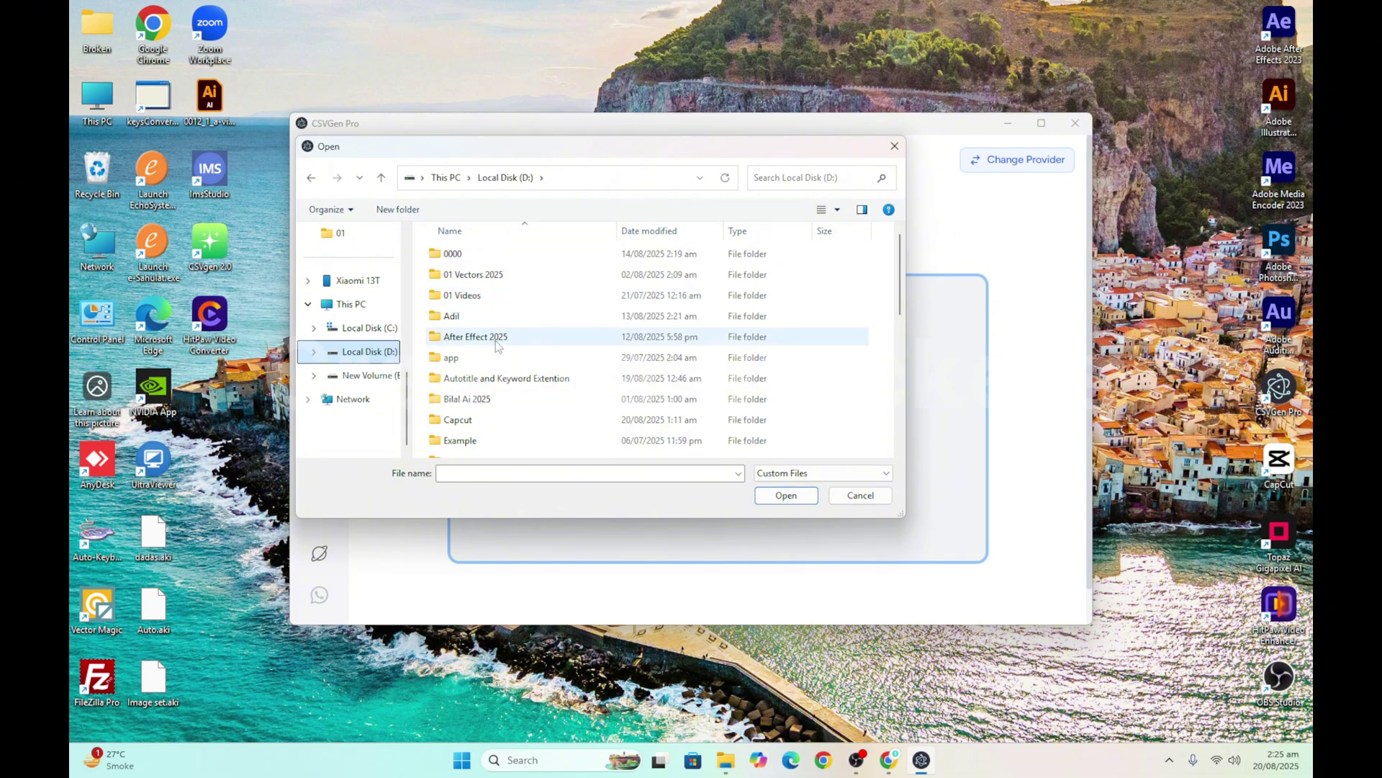
pyautogui.scroll(-3, 497, 347)
pyautogui.click(481, 366)
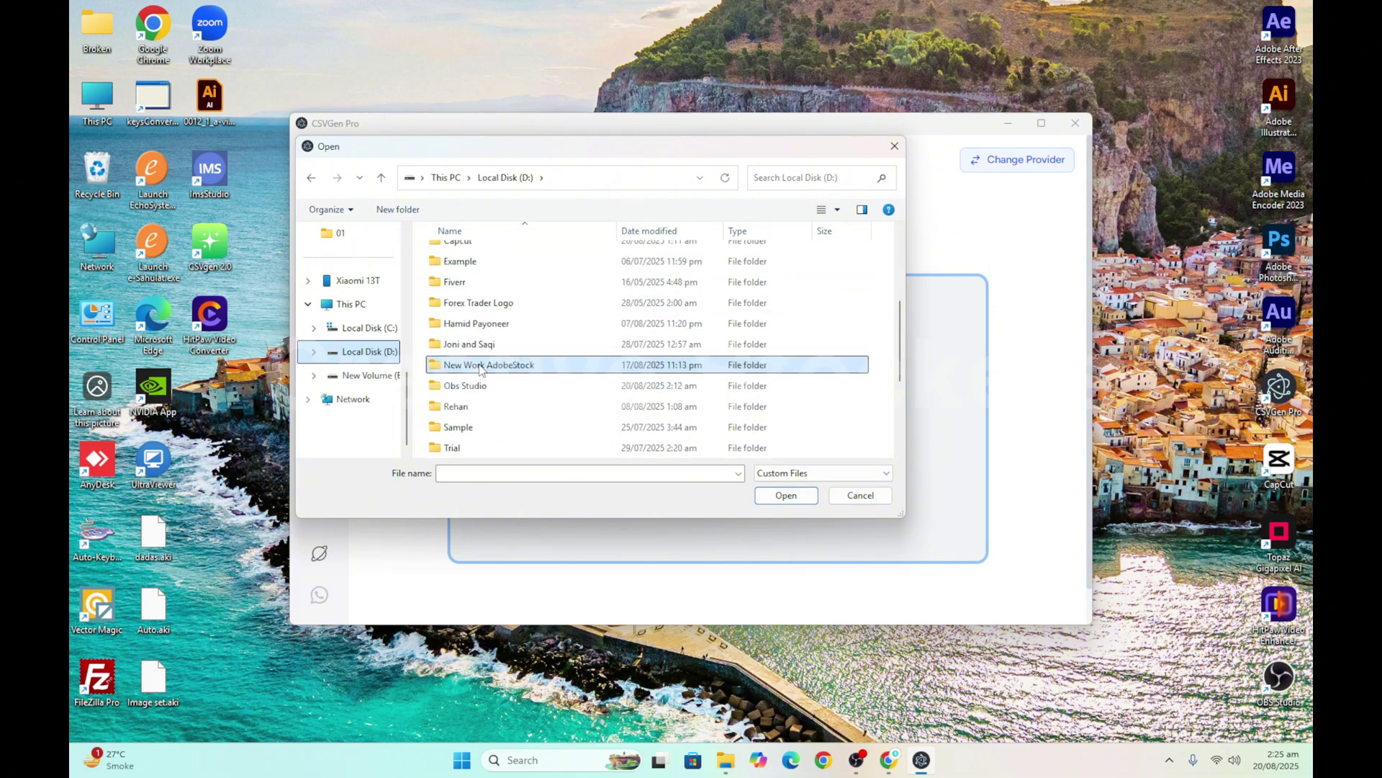
pyautogui.doubleClick(481, 365)
pyautogui.doubleClick(470, 297)
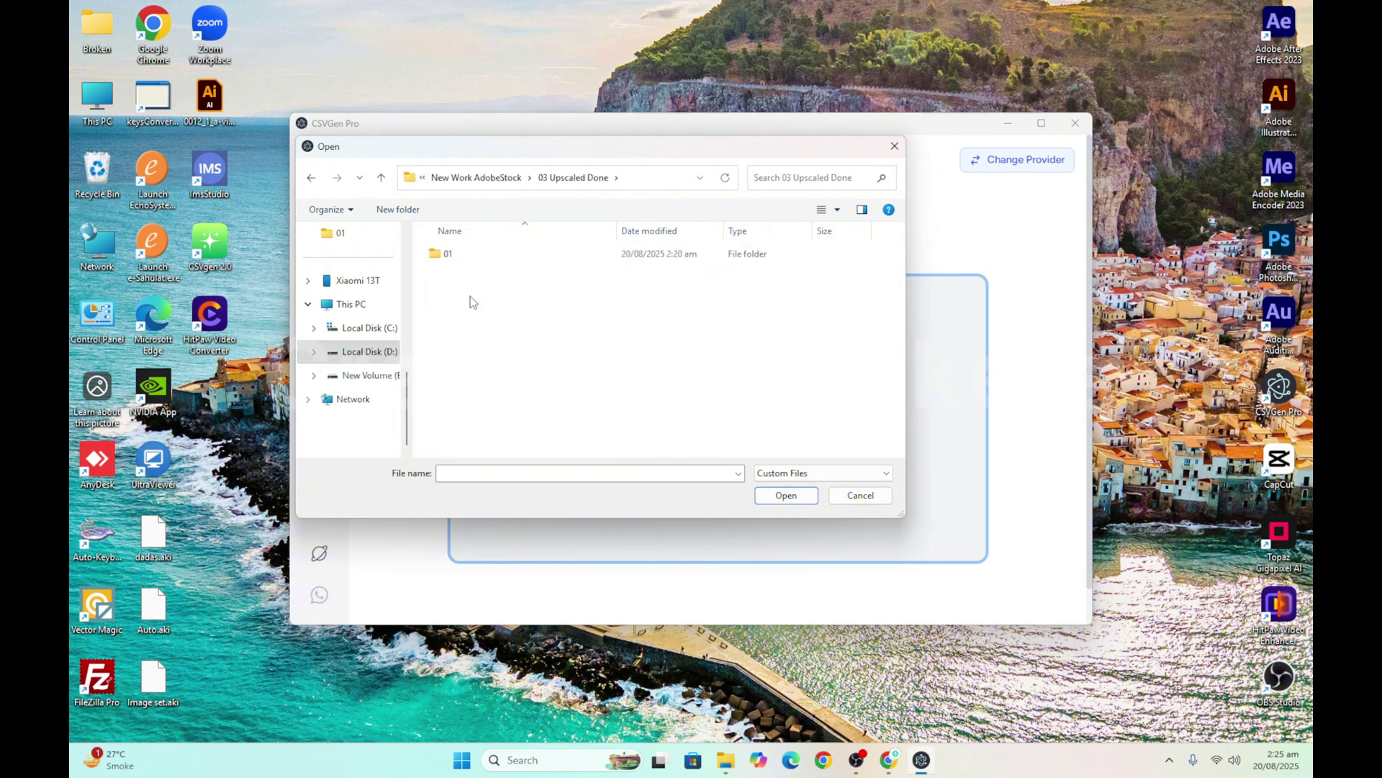
pyautogui.click(381, 177)
pyautogui.doubleClick(481, 295)
pyautogui.doubleClick(448, 253)
# Load all images of folder 01 into the generator
pyautogui.click(651, 273)
pyautogui.hotkey('ctrl', 'a')
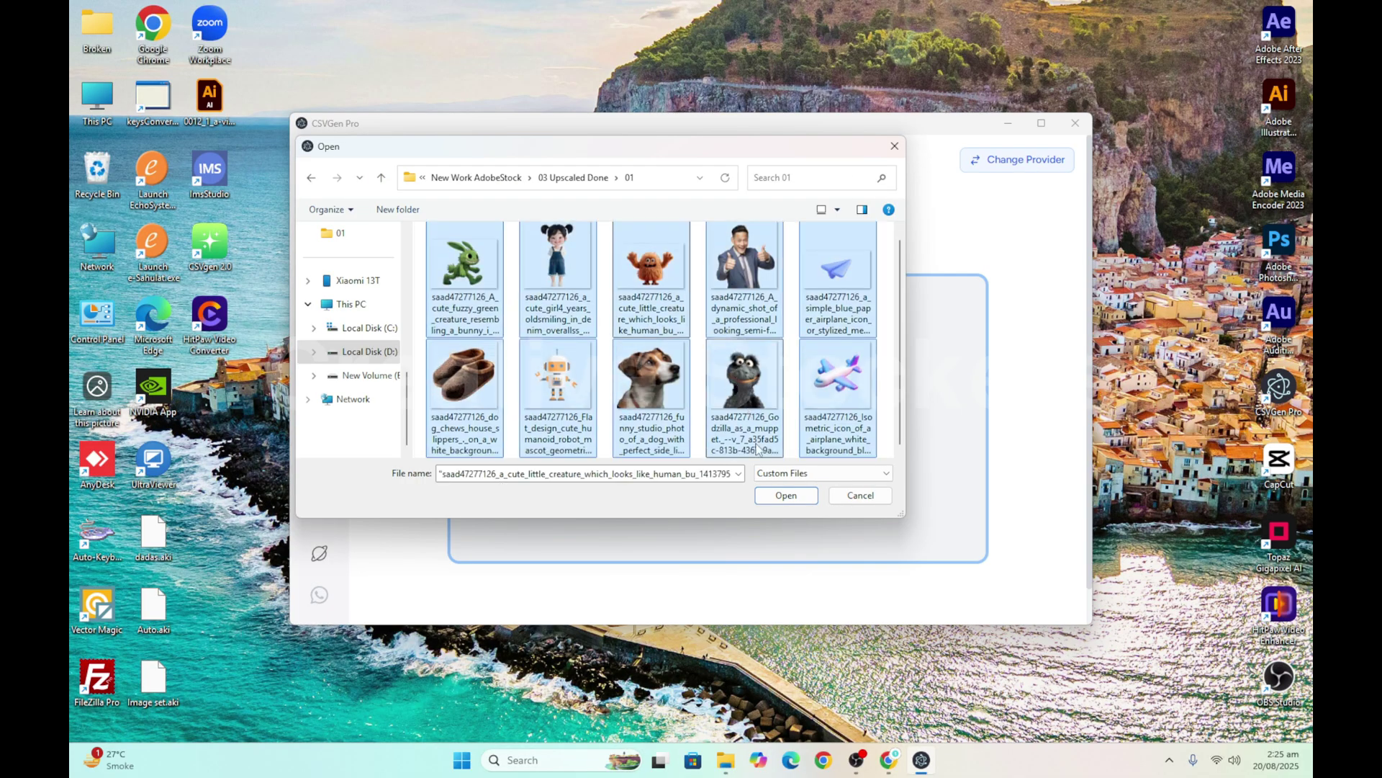
pyautogui.click(782, 494)
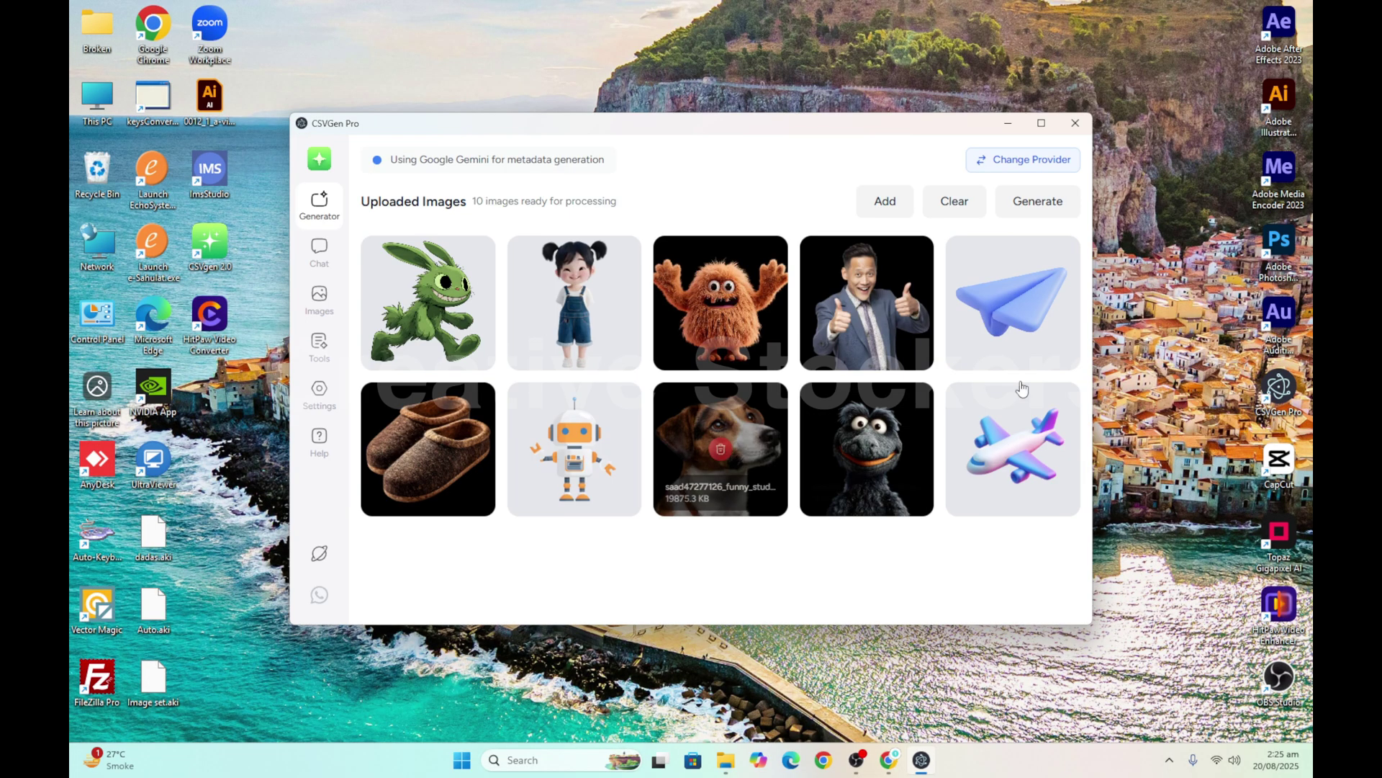
# Open the generation settings for the uploaded images and set the title length to minimum 18 and maximum 20 words
pyautogui.click(1039, 204)
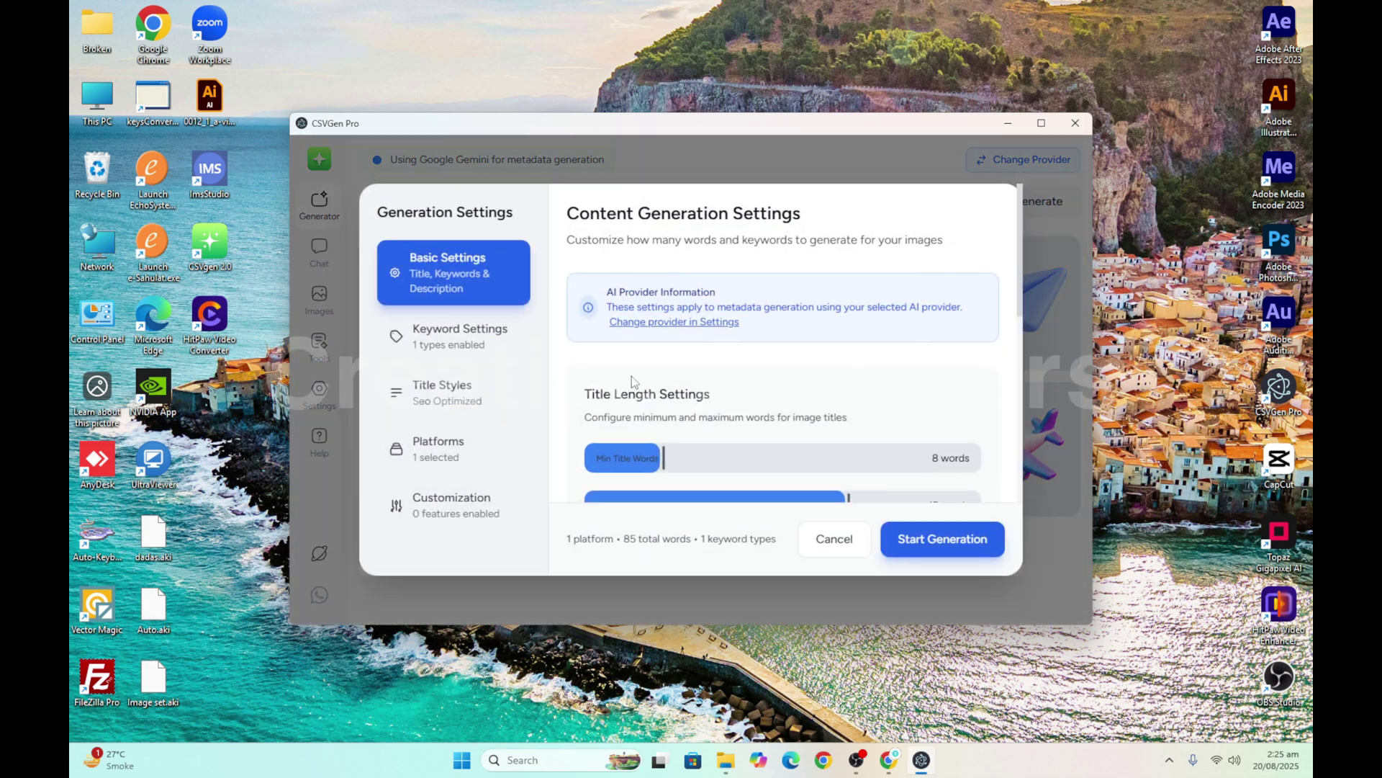
pyautogui.scroll(-2, 746, 370)
pyautogui.scroll(2, 758, 374)
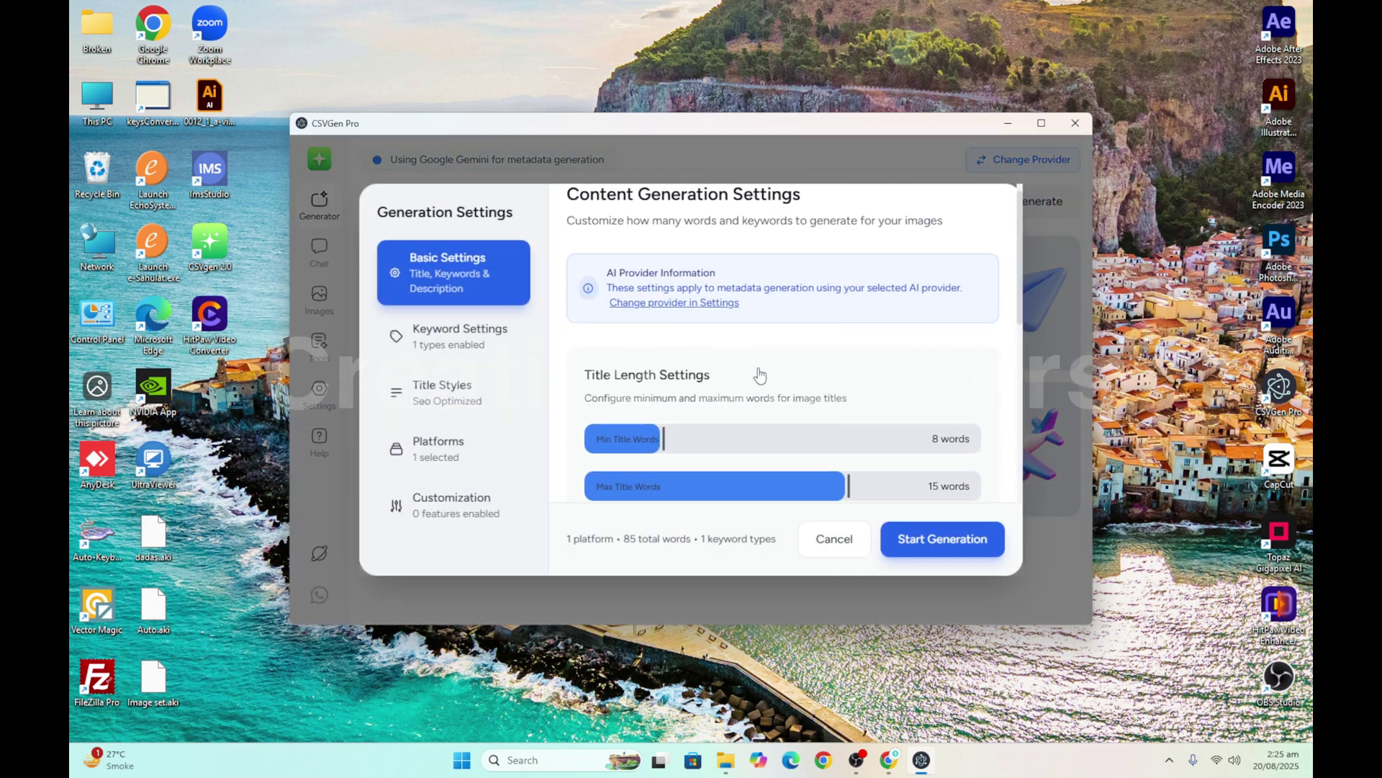
pyautogui.scroll(-6, 759, 375)
pyautogui.scroll(6, 750, 370)
pyautogui.scroll(-2, 750, 370)
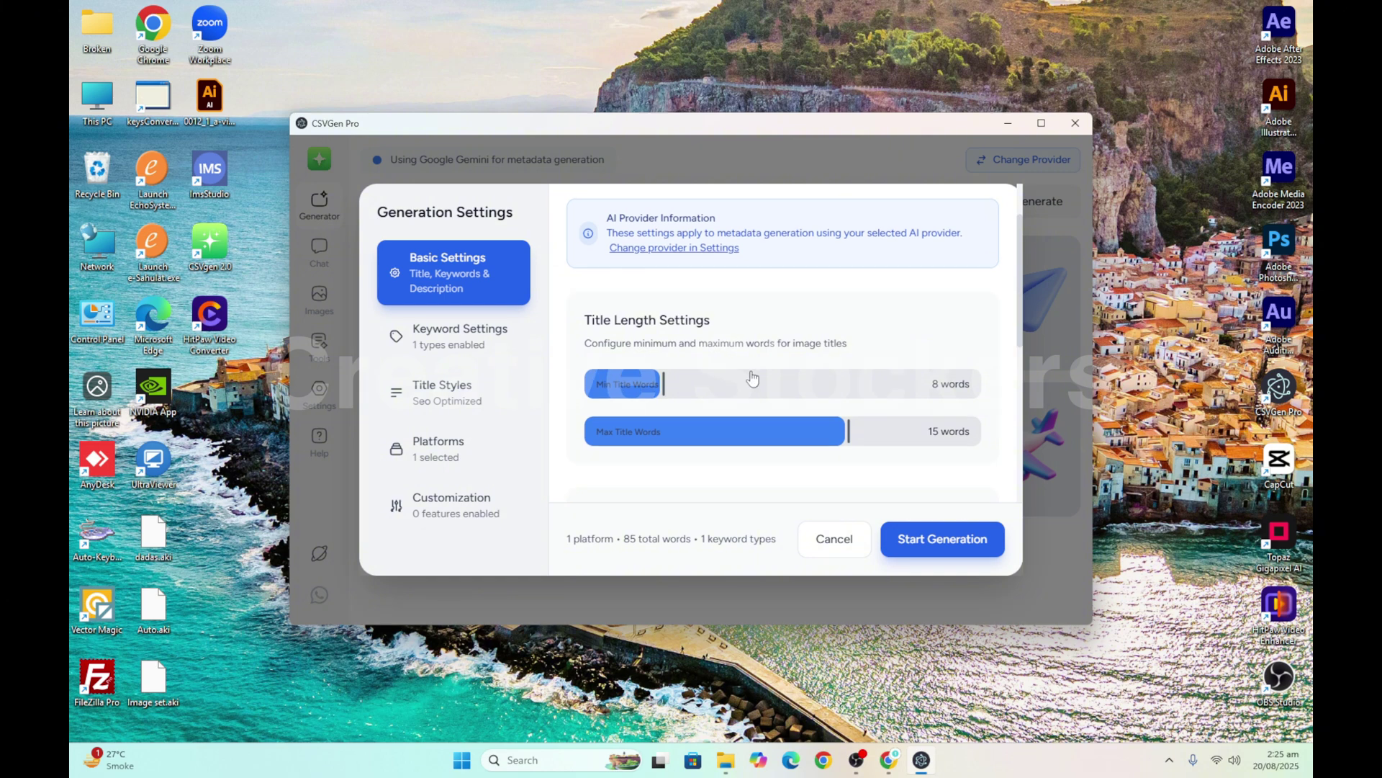
pyautogui.moveTo(663, 310); pyautogui.dragTo(933, 316)
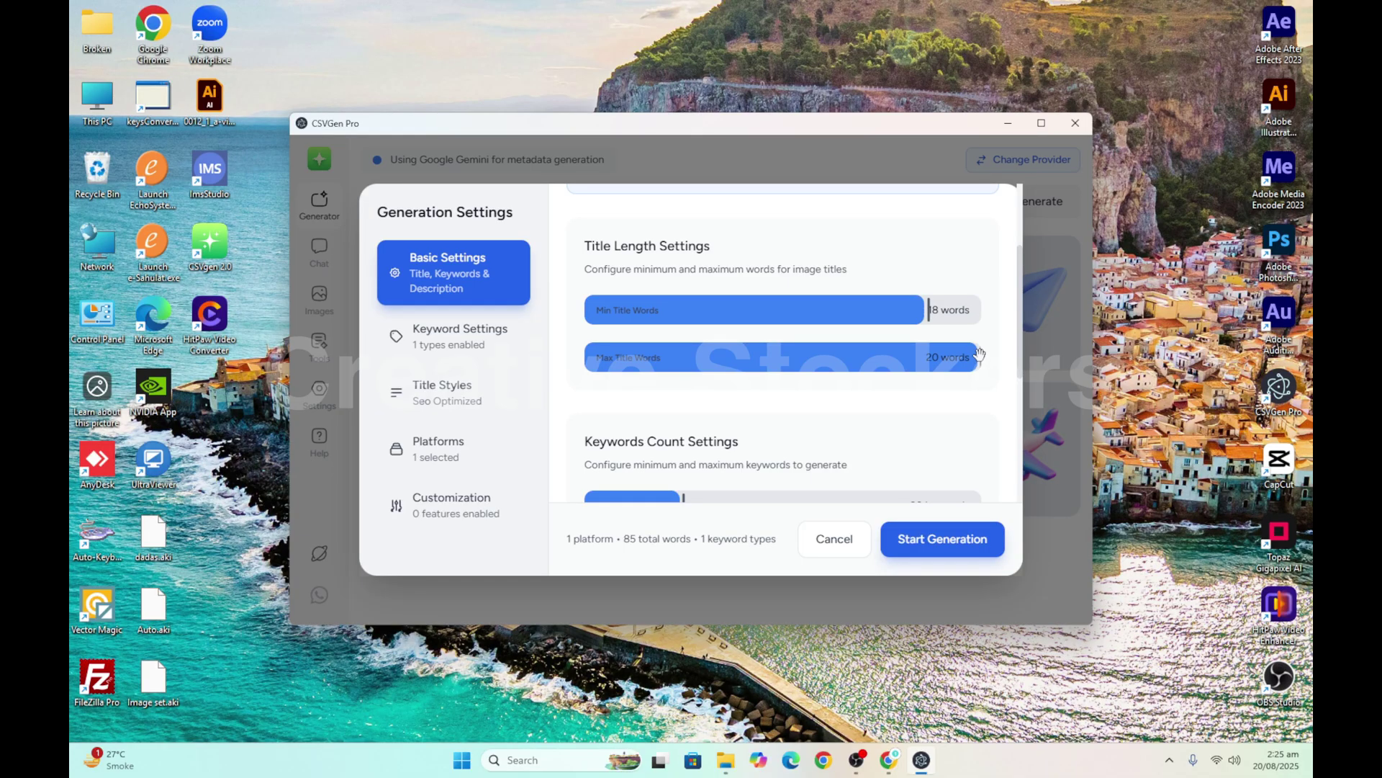
# Set the keyword count to minimum 43 and maximum 50, and the description length to minimum 45 and maximum 50 words
pyautogui.scroll(-2, 706, 428)
pyautogui.moveTo(683, 358); pyautogui.dragTo(911, 365)
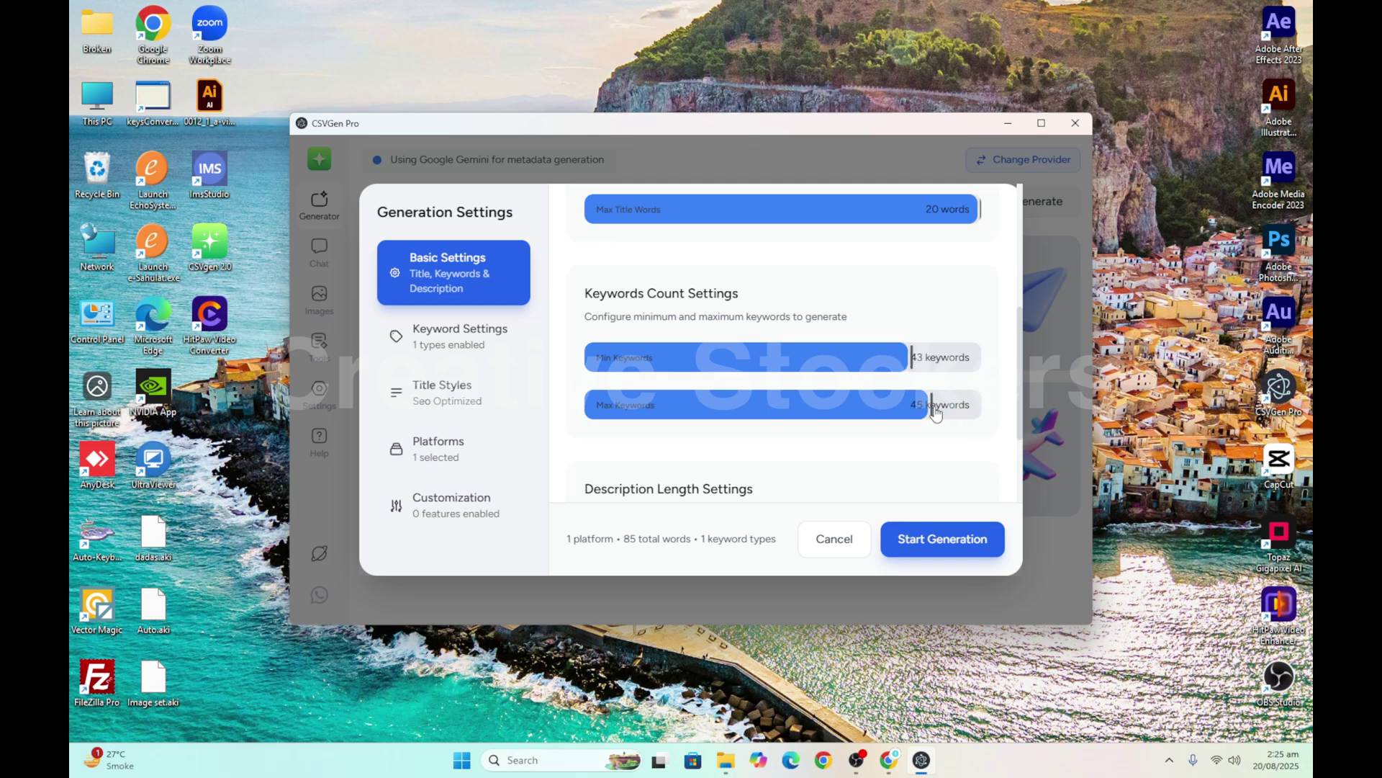
pyautogui.scroll(-2, 848, 443)
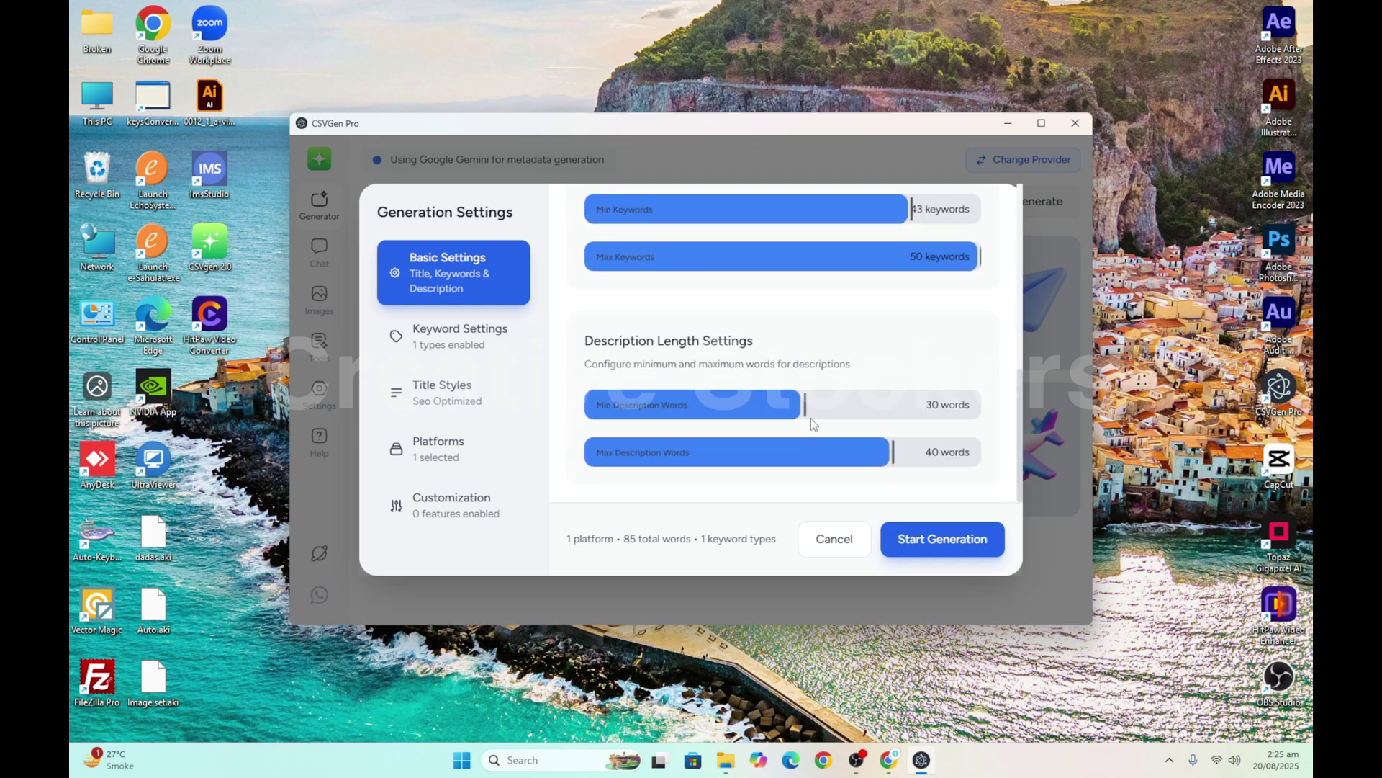
pyautogui.moveTo(807, 414); pyautogui.dragTo(936, 405)
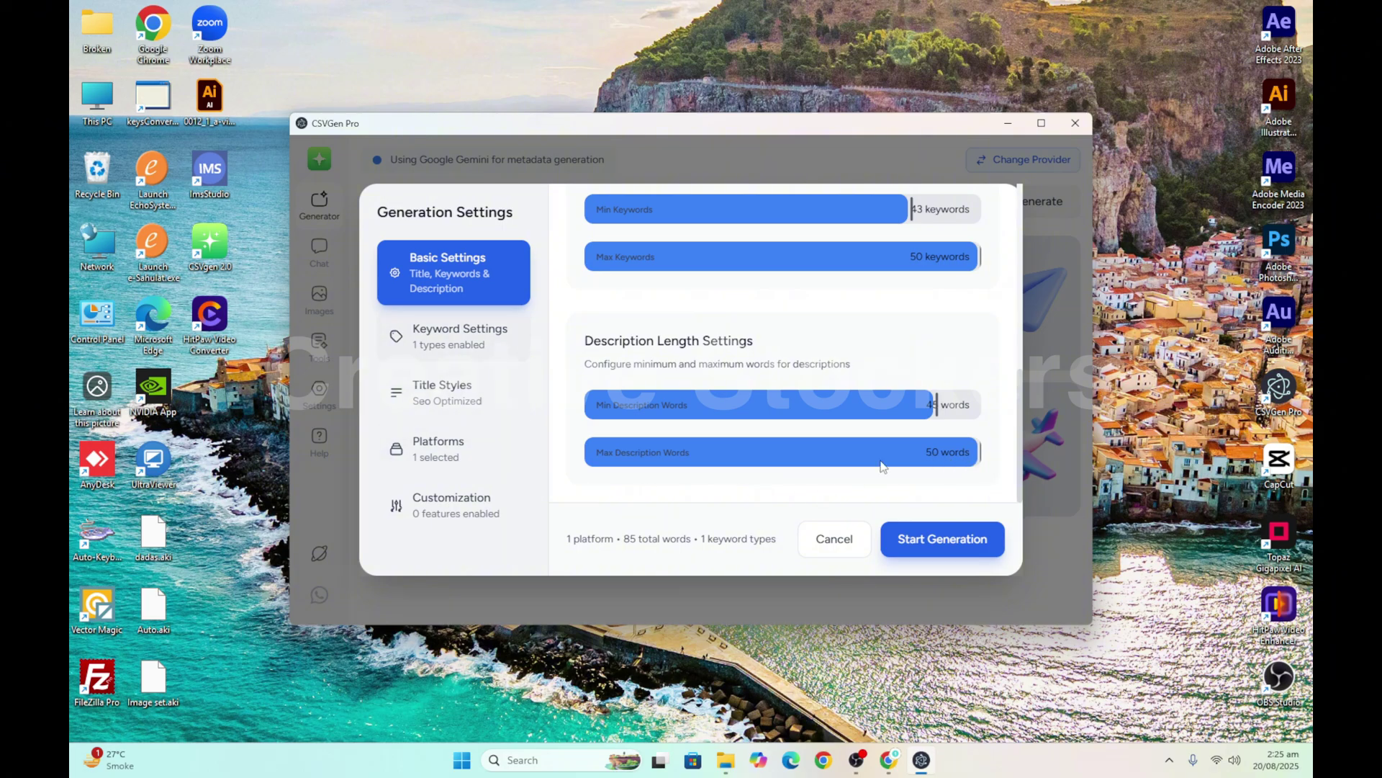
# Review the keyword type options and the title style templates, including the custom prefix and postfix settings
pyautogui.click(455, 344)
pyautogui.scroll(3, 814, 331)
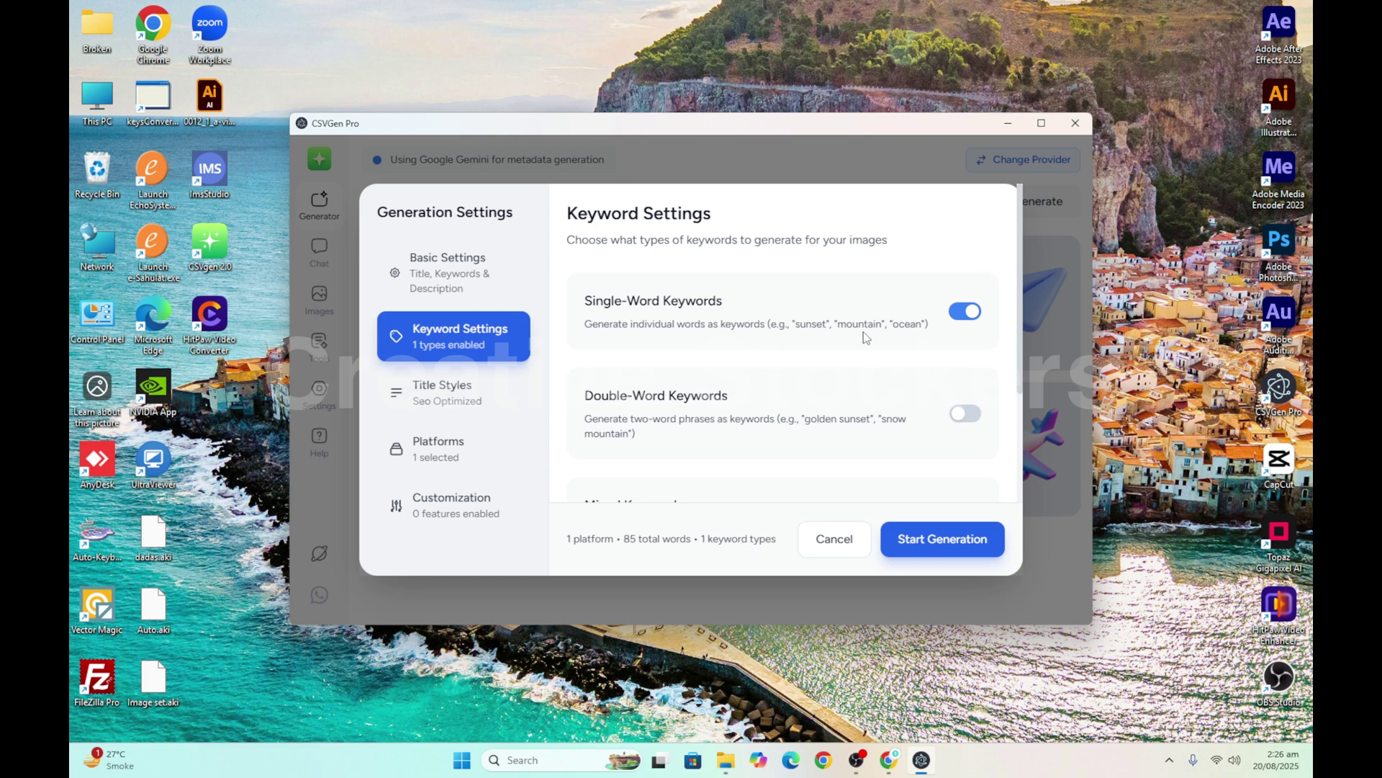
pyautogui.scroll(-2, 789, 360)
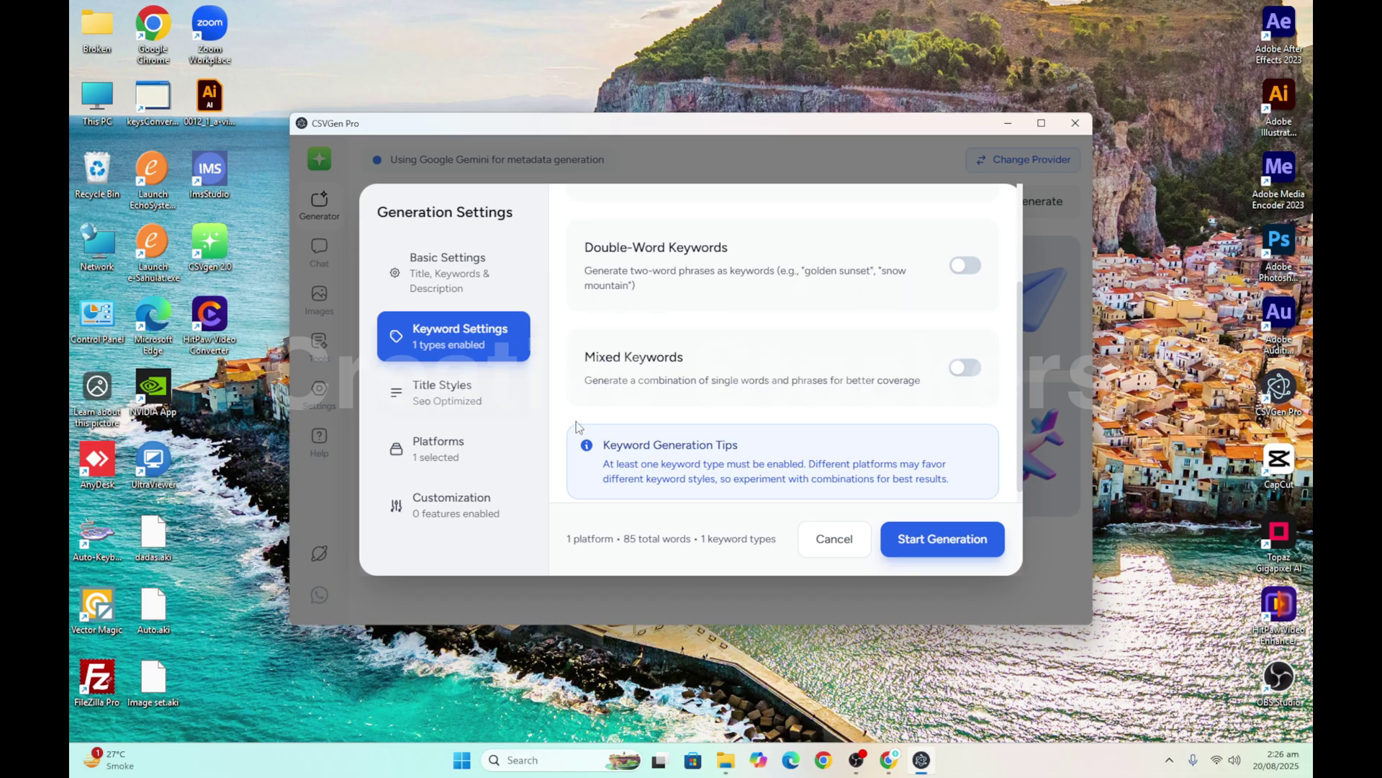
pyautogui.scroll(2, 695, 349)
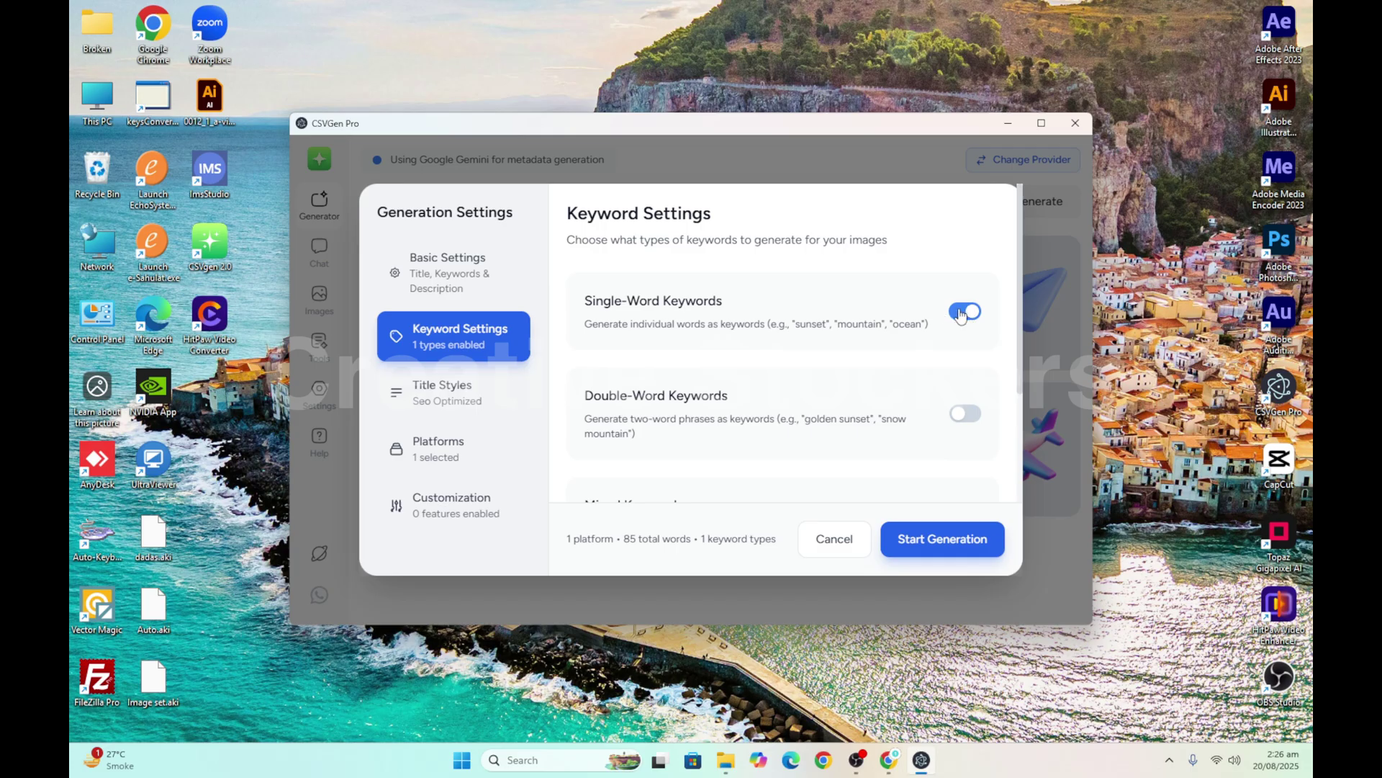
pyautogui.scroll(-2, 792, 320)
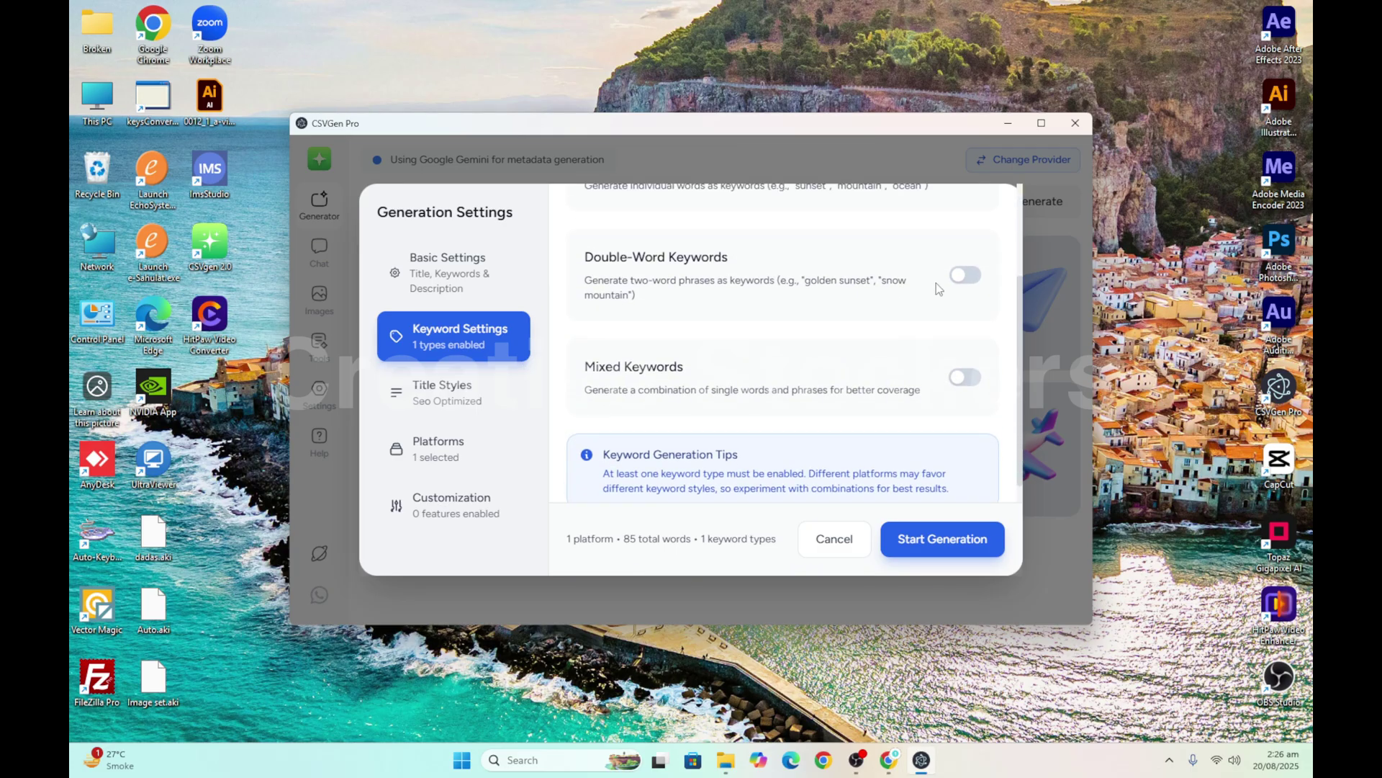
pyautogui.scroll(2, 936, 283)
pyautogui.click(455, 404)
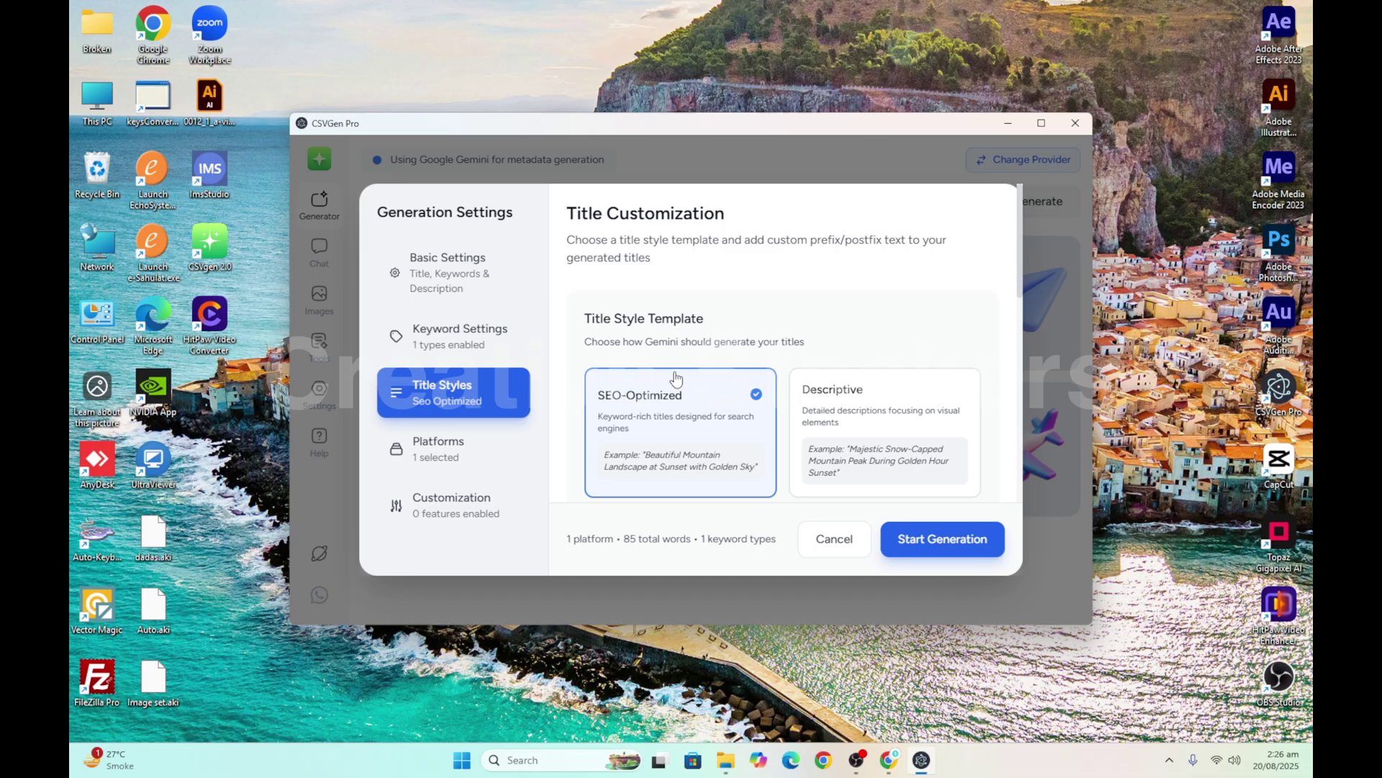
pyautogui.scroll(-6, 765, 344)
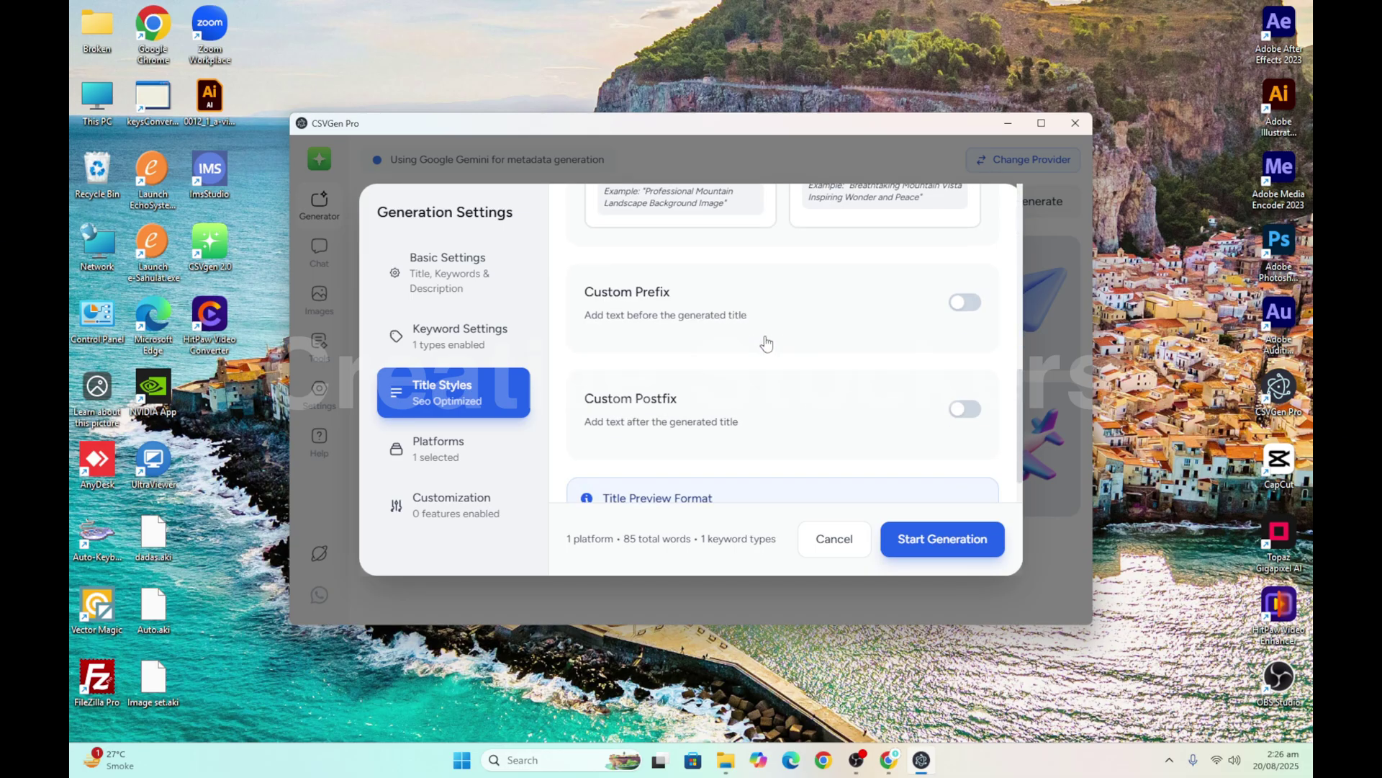
pyautogui.scroll(3, 768, 344)
pyautogui.scroll(3, 768, 344)
pyautogui.scroll(-5, 764, 355)
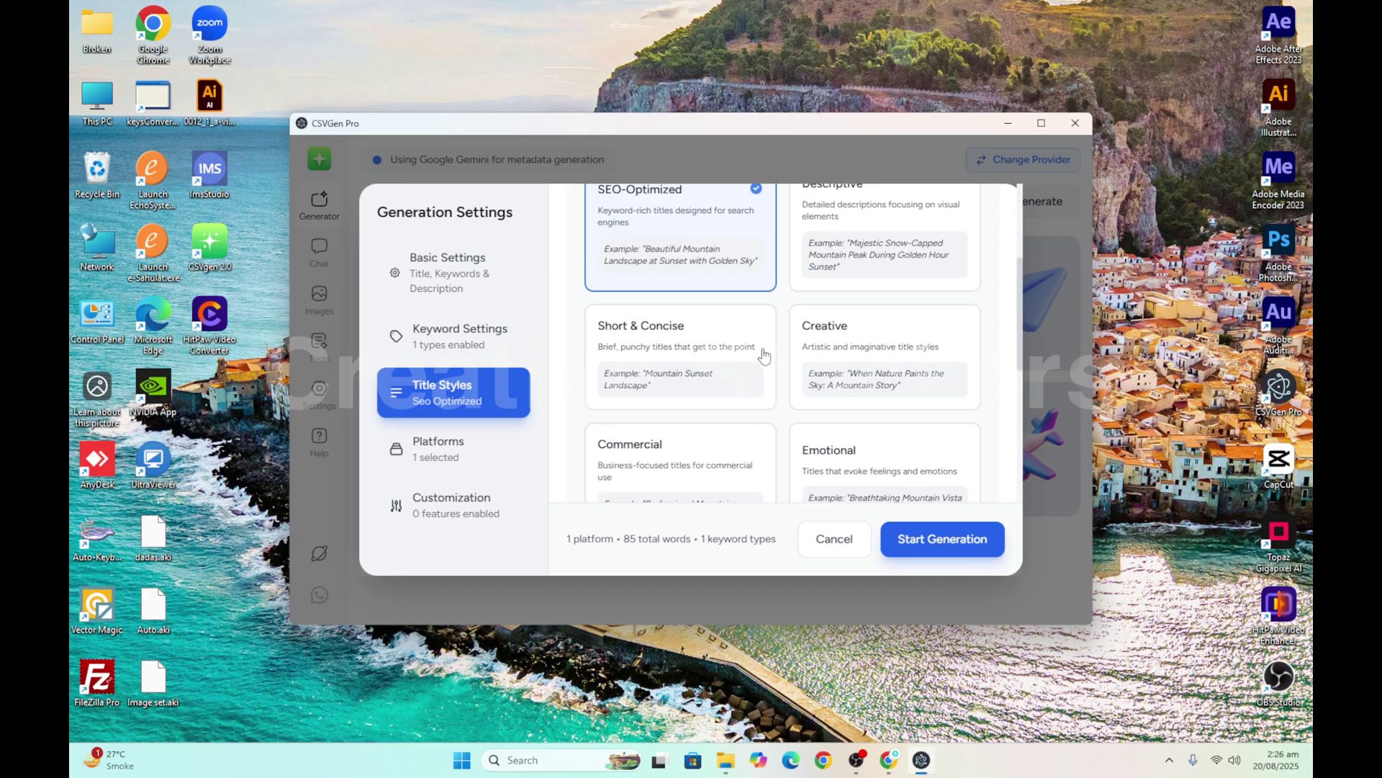
pyautogui.scroll(6, 762, 355)
pyautogui.scroll(-1, 641, 360)
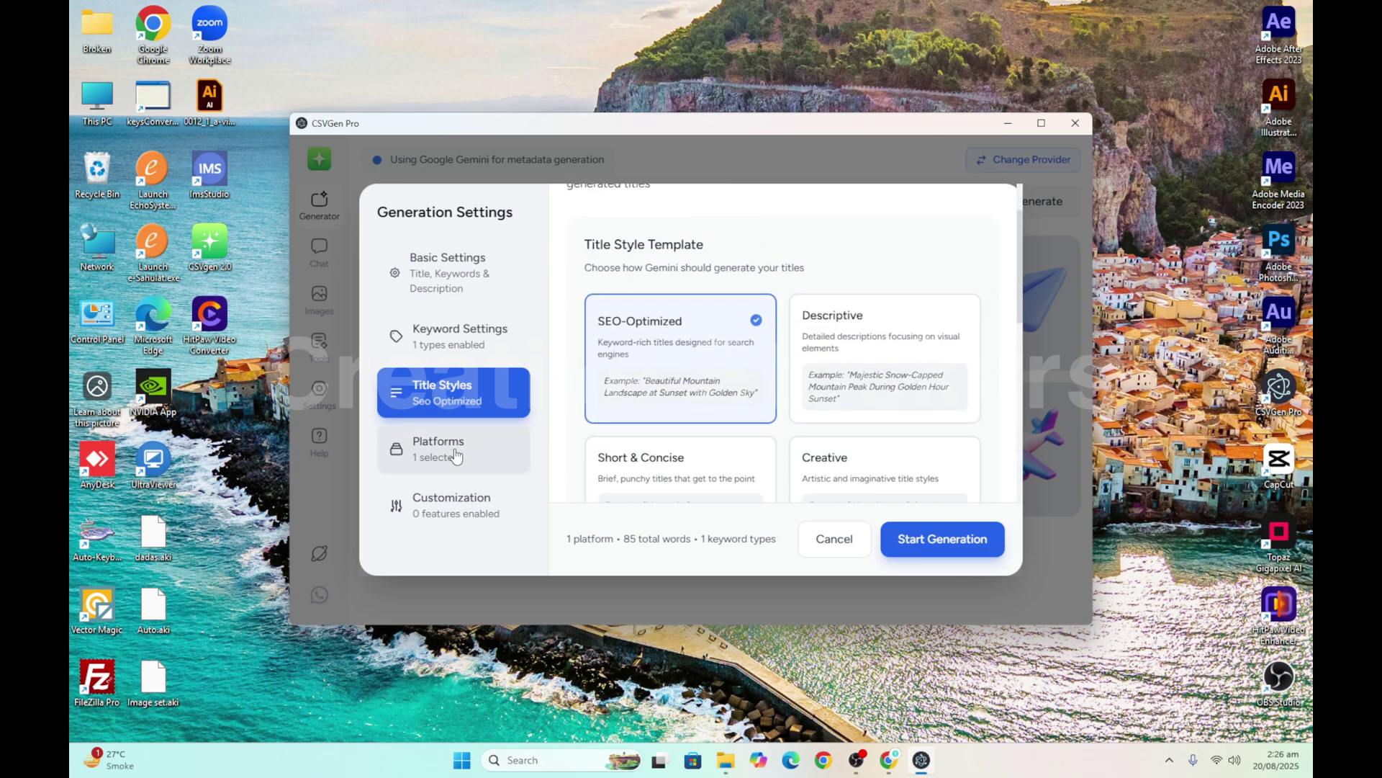
# Review the target platforms and try adding Adobe, 123RF and Alamy before restoring the selection to General only
pyautogui.click(486, 455)
pyautogui.scroll(-3, 743, 345)
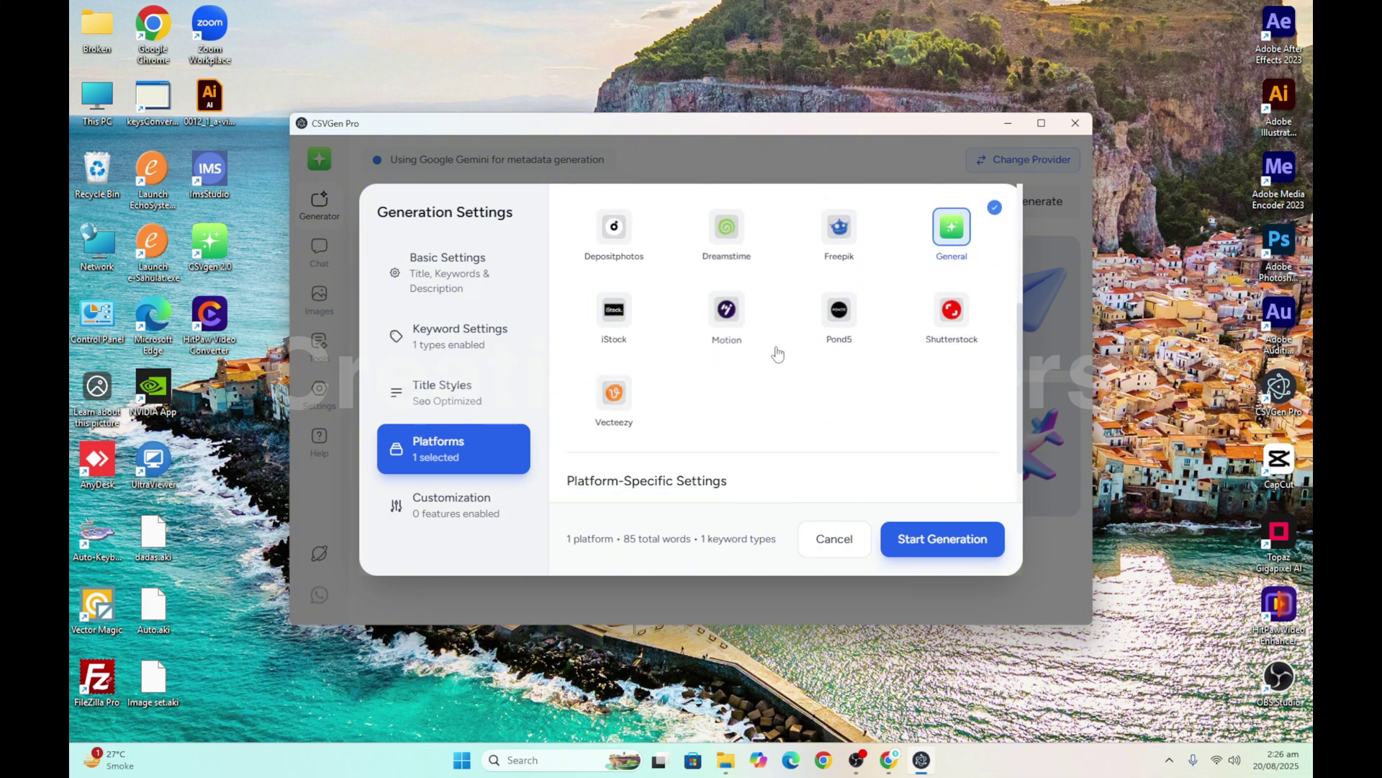
pyautogui.scroll(2, 775, 353)
pyautogui.scroll(1, 778, 353)
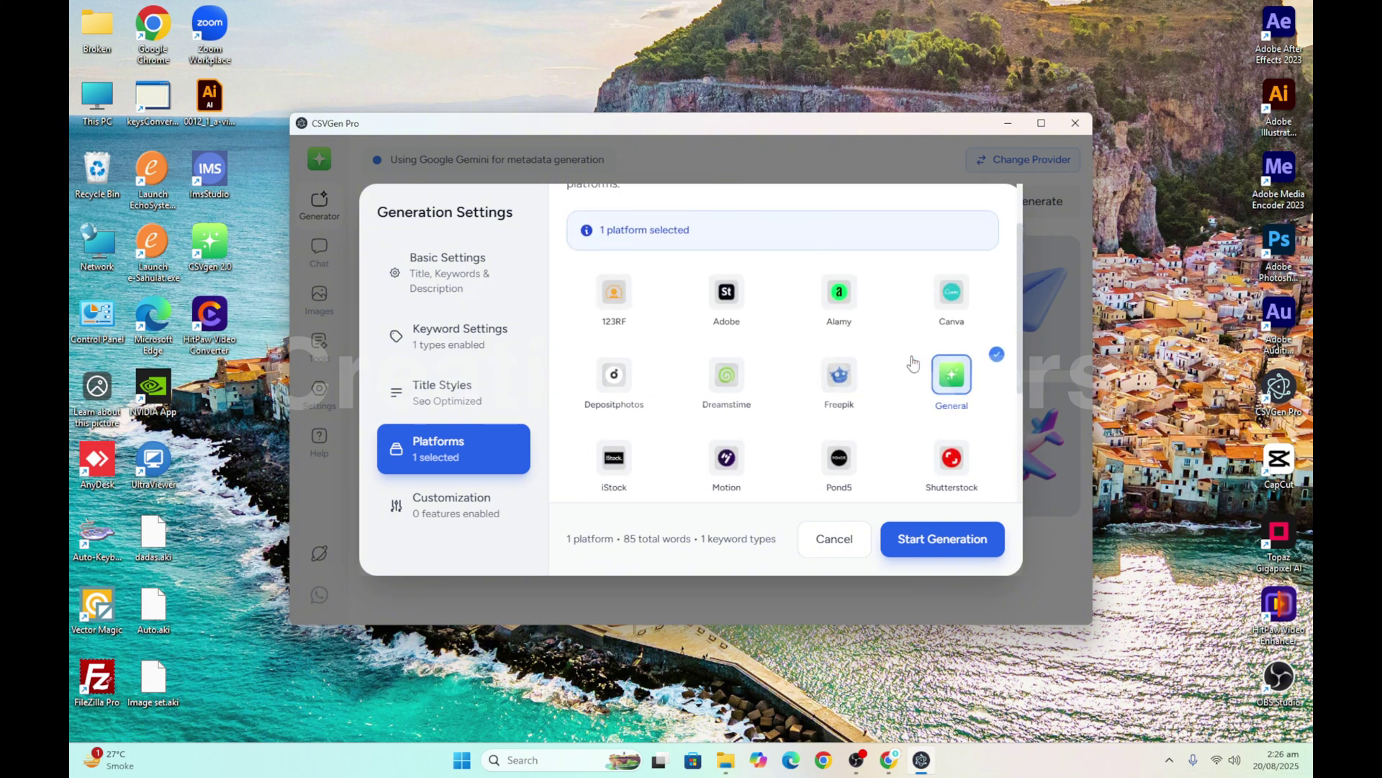
pyautogui.click(737, 305)
pyautogui.click(615, 299)
pyautogui.click(832, 304)
pyautogui.click(730, 304)
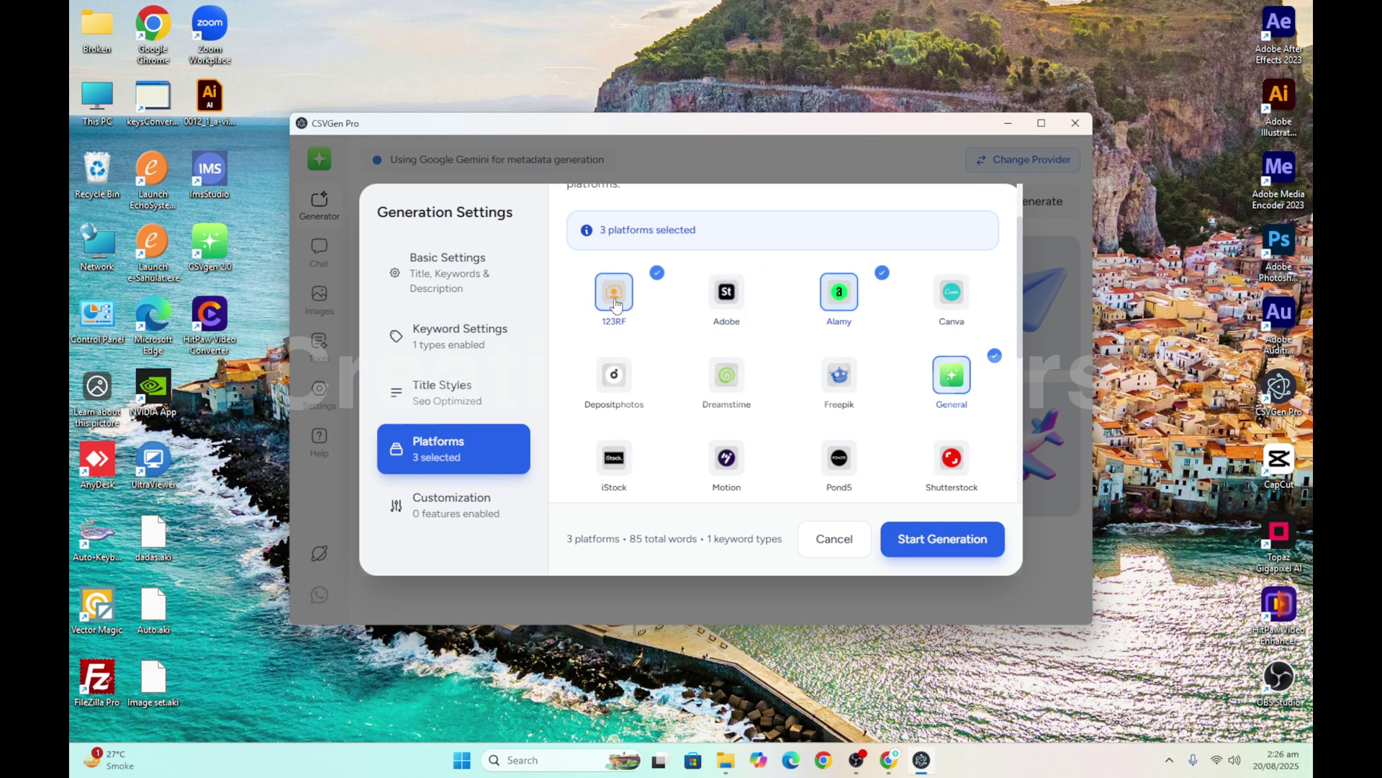
pyautogui.click(837, 305)
pyautogui.click(624, 305)
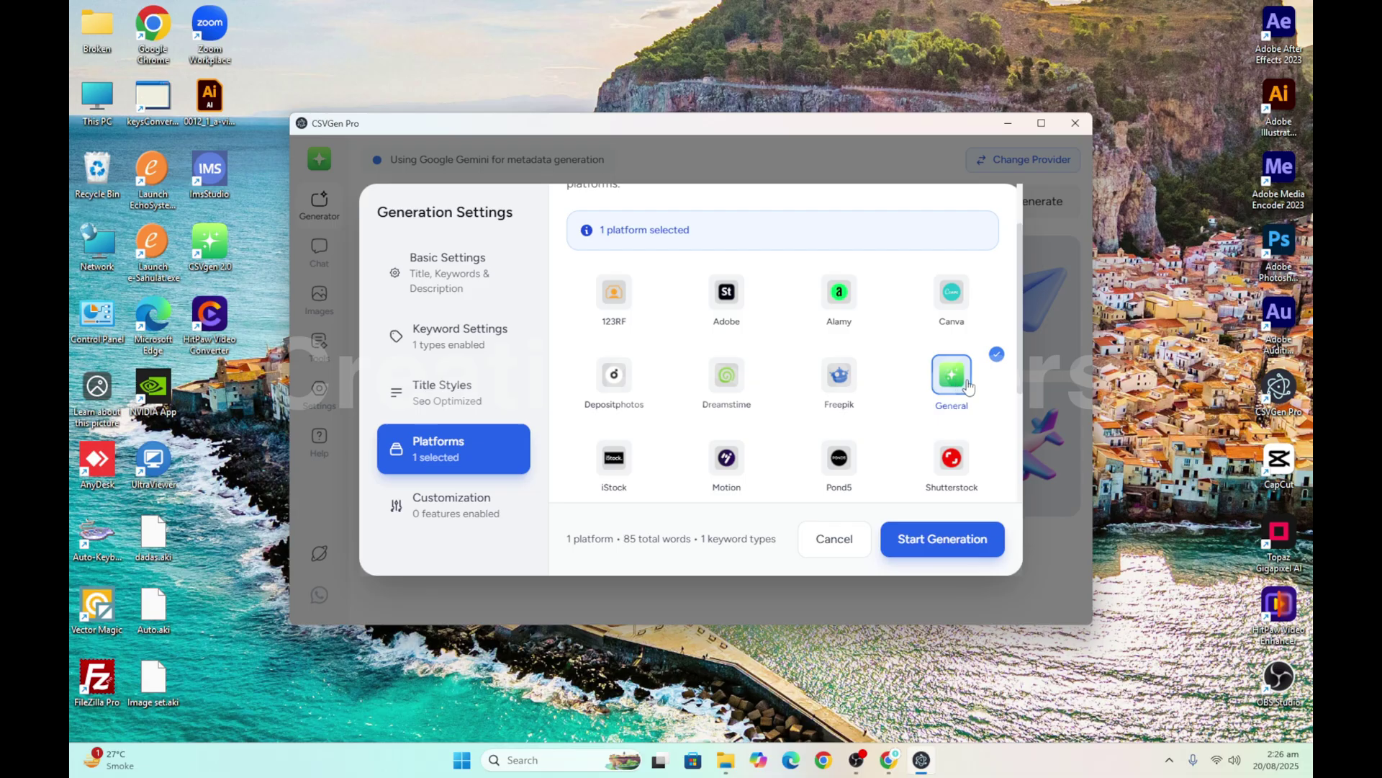
# Examine the customization options for custom prompt, prohibited words, transparent background and silhouette
pyautogui.click(452, 520)
pyautogui.scroll(1, 697, 335)
pyautogui.scroll(-4, 697, 334)
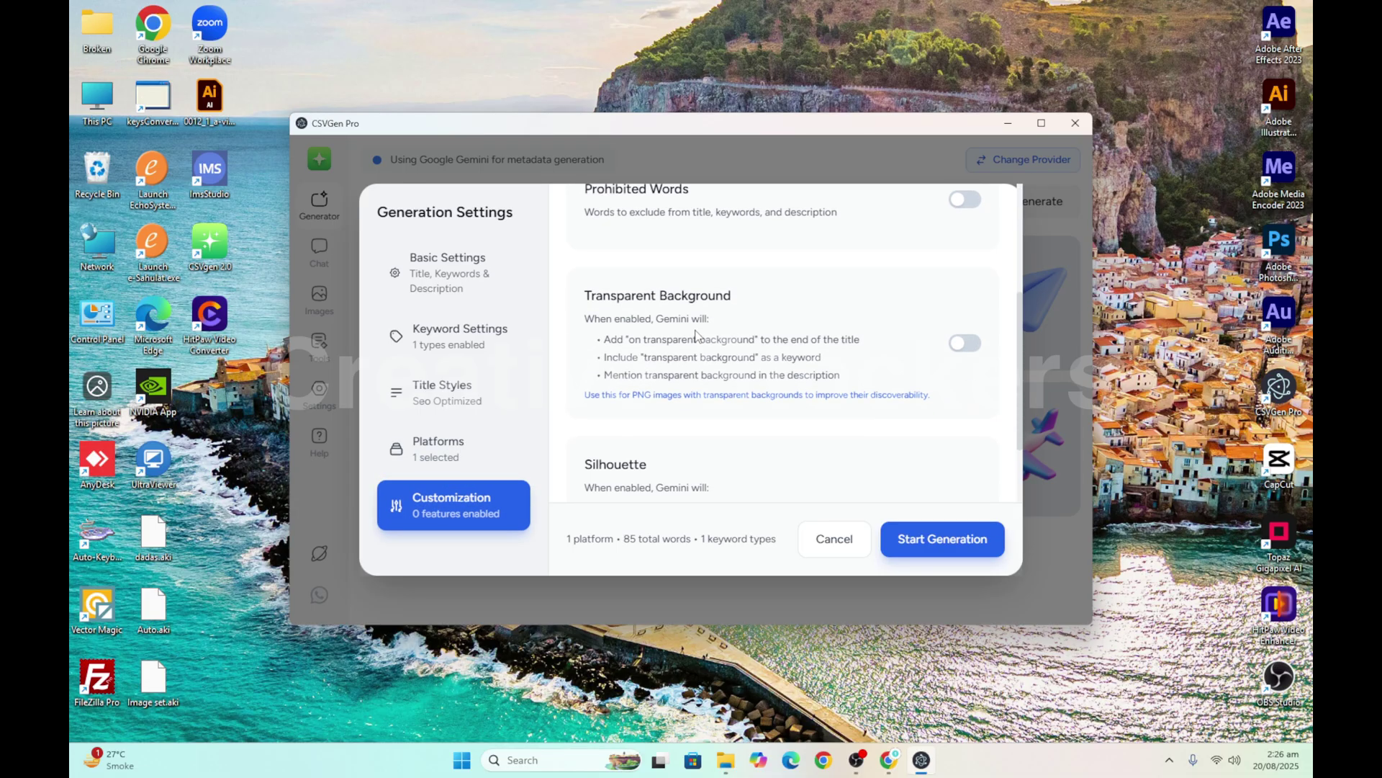
pyautogui.scroll(3, 697, 336)
pyautogui.scroll(1, 697, 335)
pyautogui.scroll(-3, 633, 340)
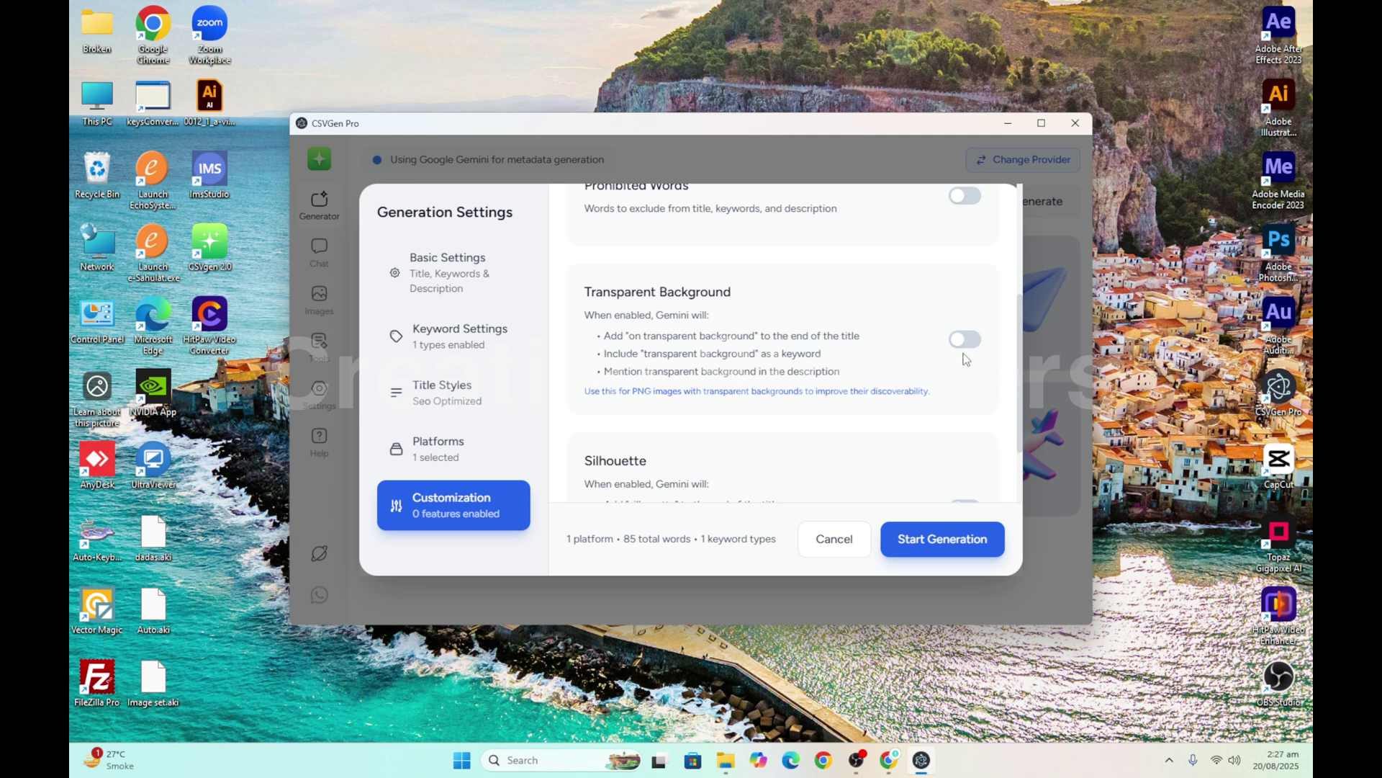
pyautogui.scroll(3, 825, 380)
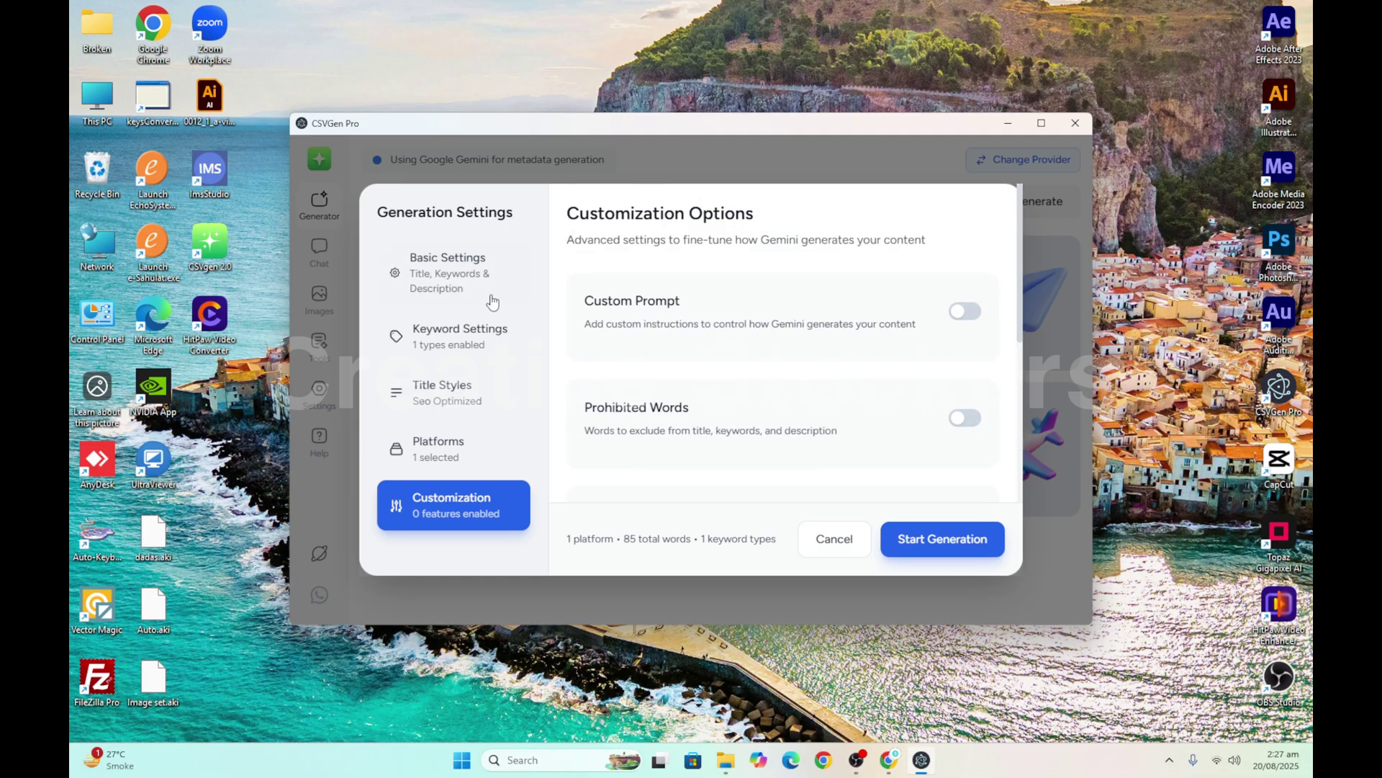
# Return to the basic settings and start metadata generation for the uploaded images
pyautogui.click(456, 280)
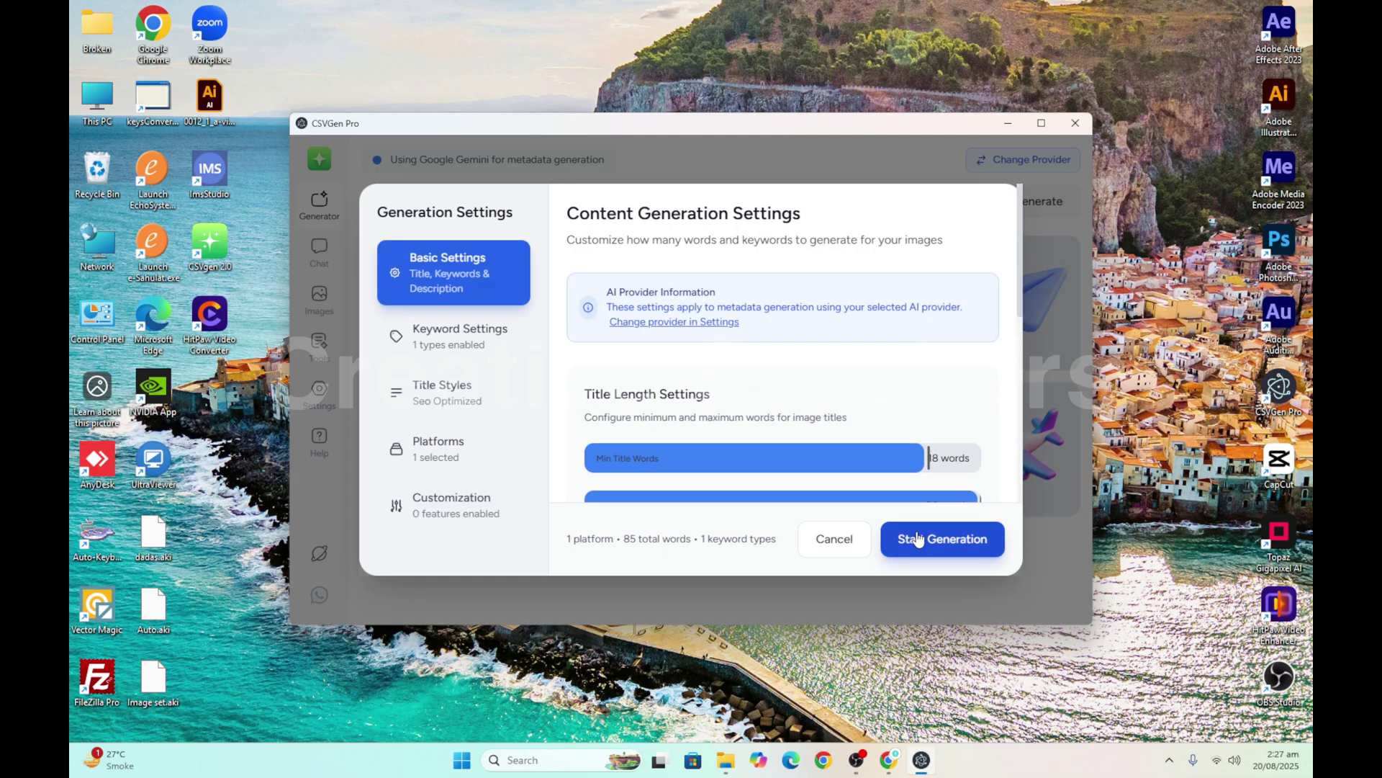
pyautogui.click(933, 546)
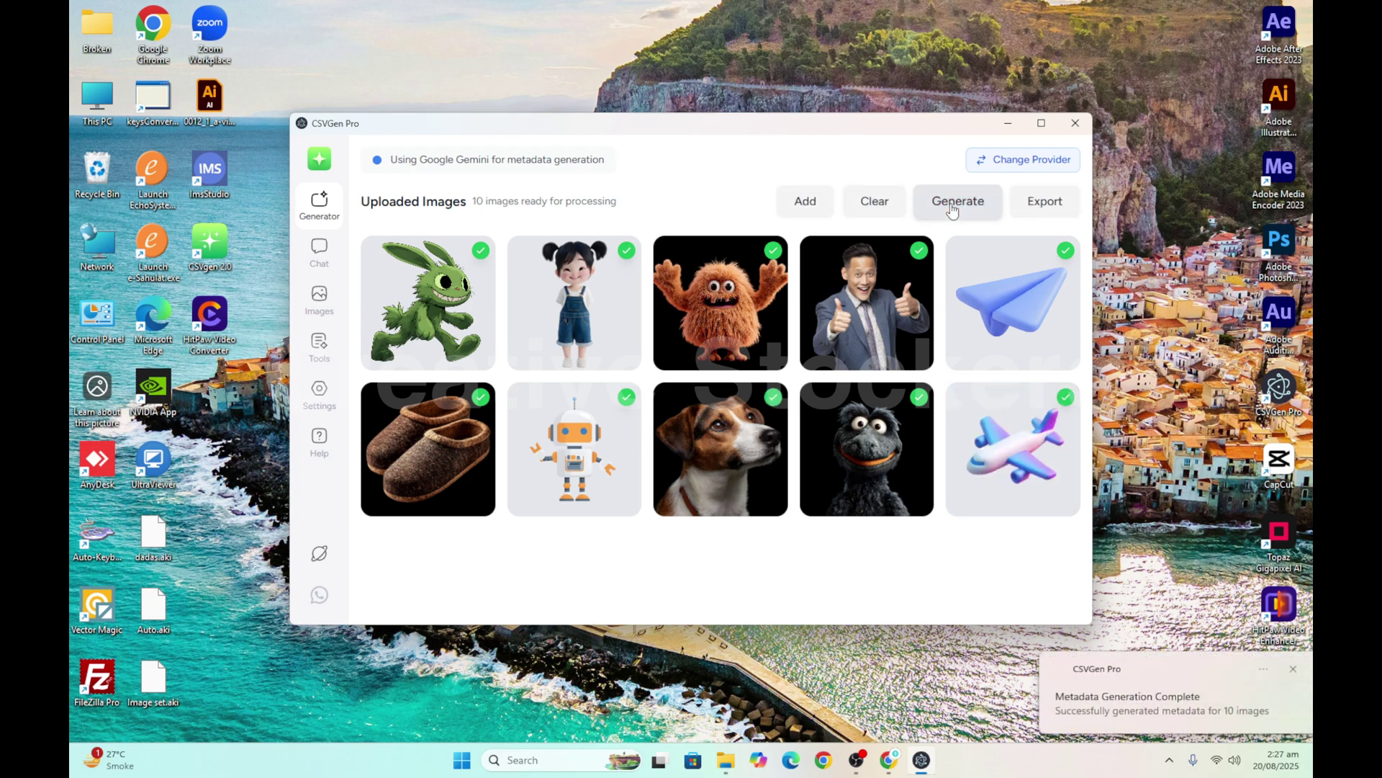
# Start exporting the generated metadata and browse to folder 01 in D:\New Work AdobeStock\03 Upscaled Done as the save location
pyautogui.click(1041, 209)
pyautogui.scroll(-5, 362, 346)
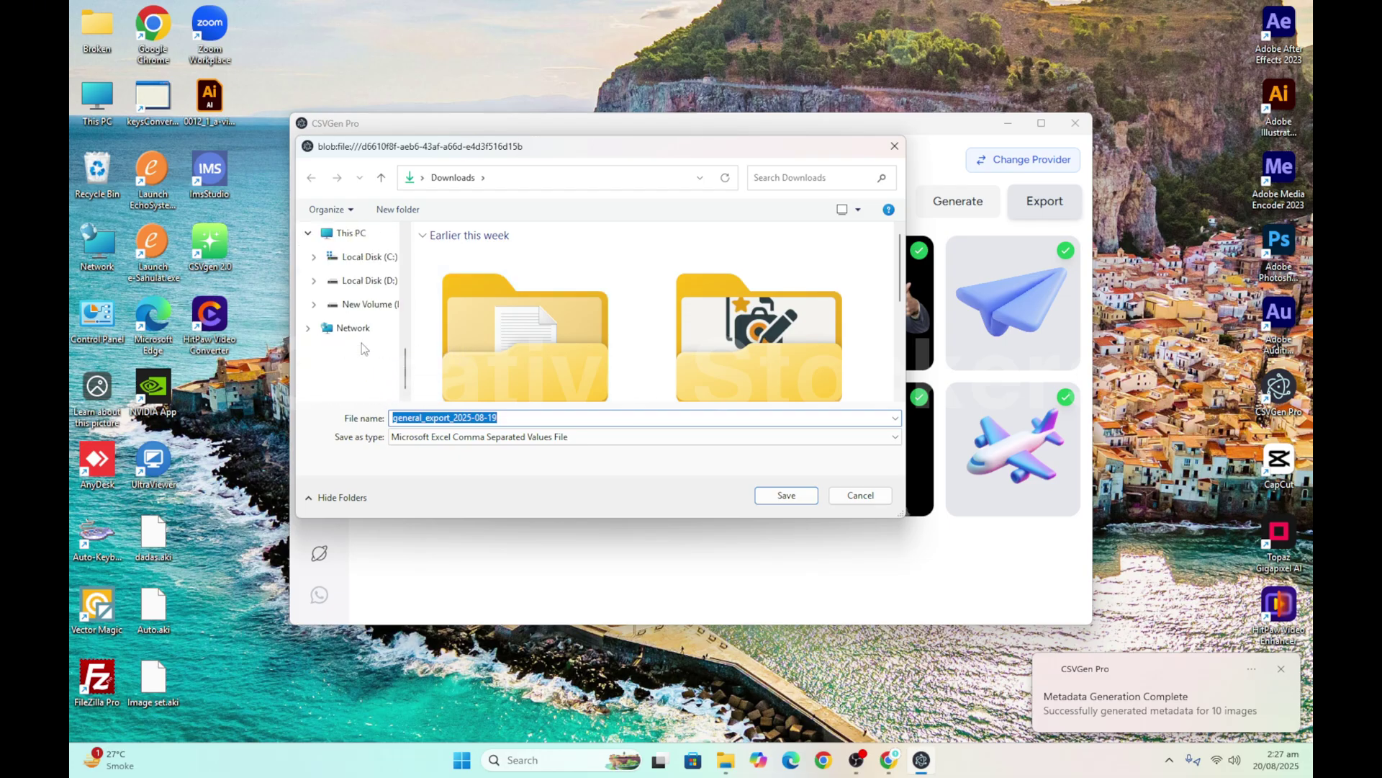
pyautogui.click(368, 280)
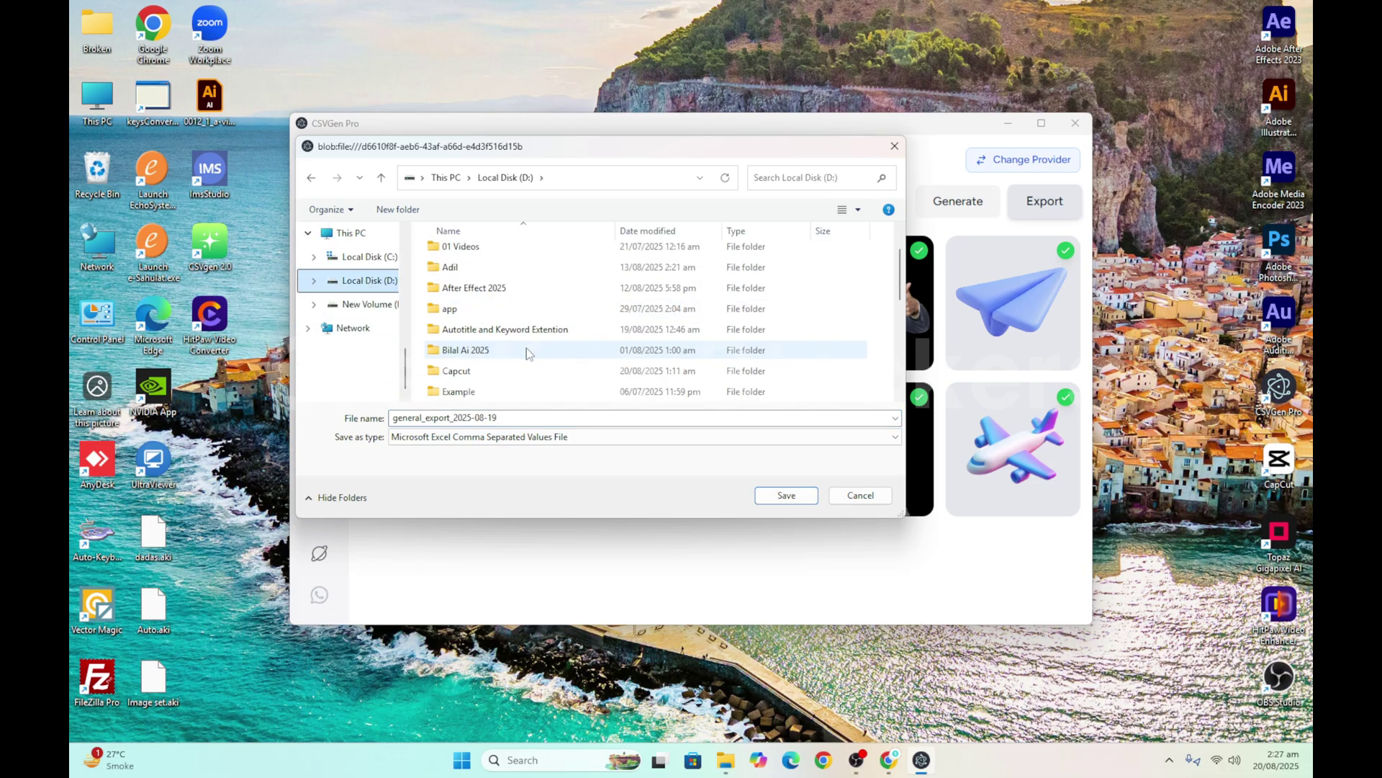
pyautogui.scroll(-2, 526, 353)
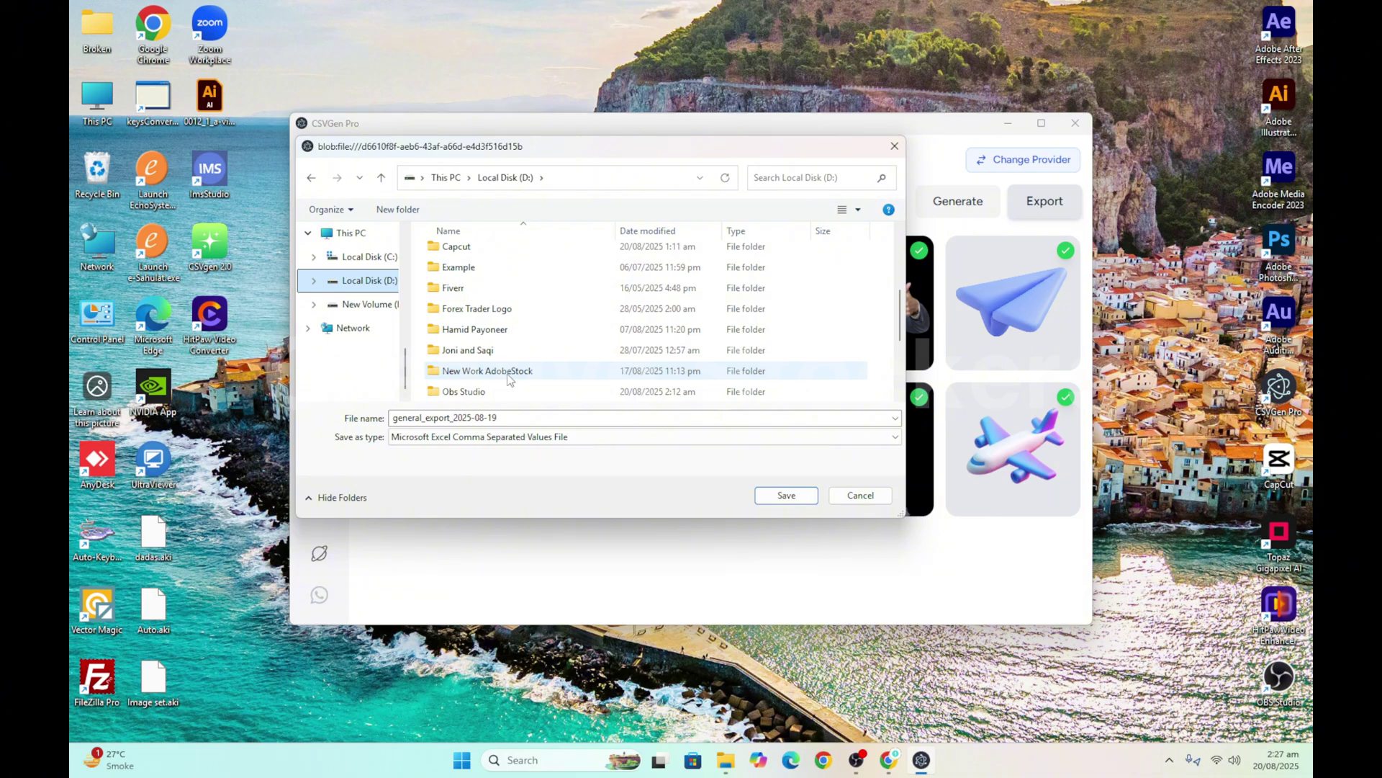
pyautogui.doubleClick(509, 380)
pyautogui.doubleClick(486, 301)
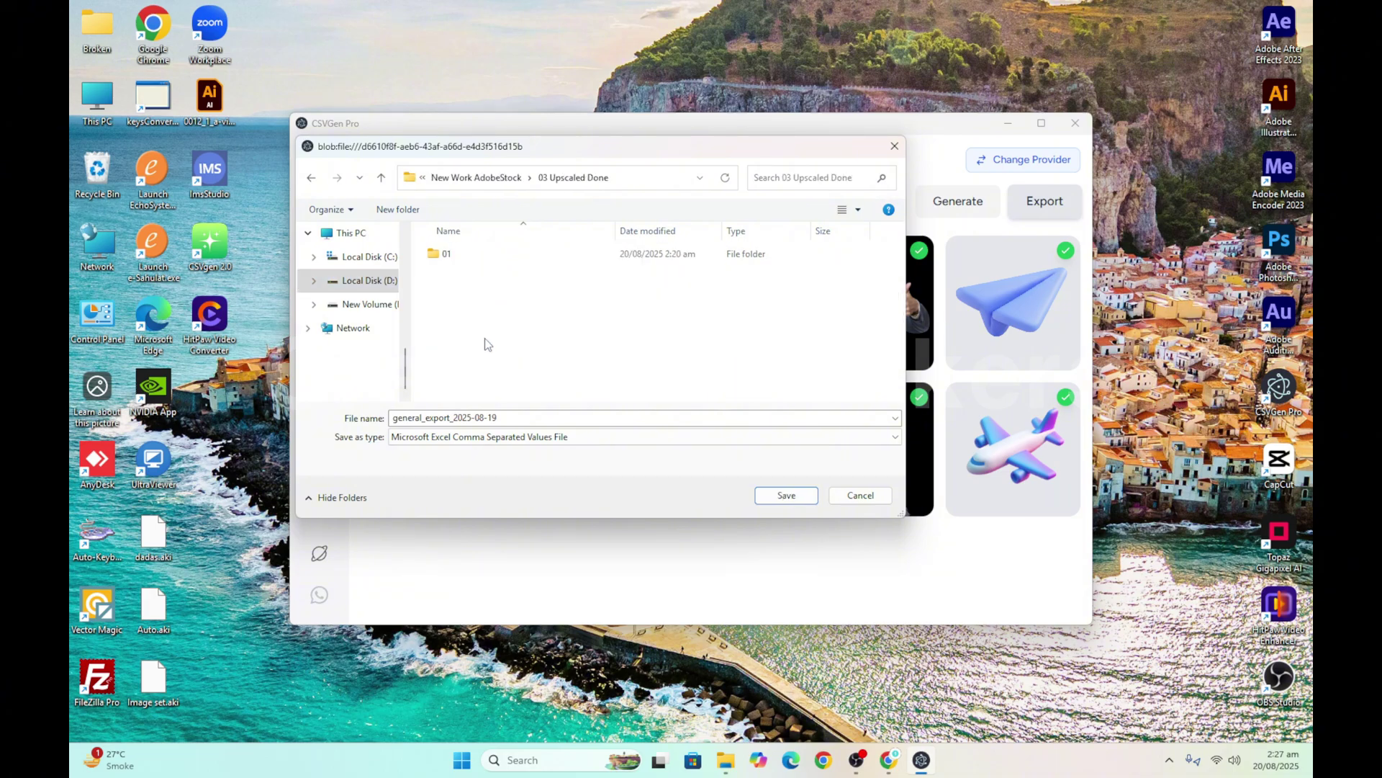
pyautogui.doubleClick(439, 254)
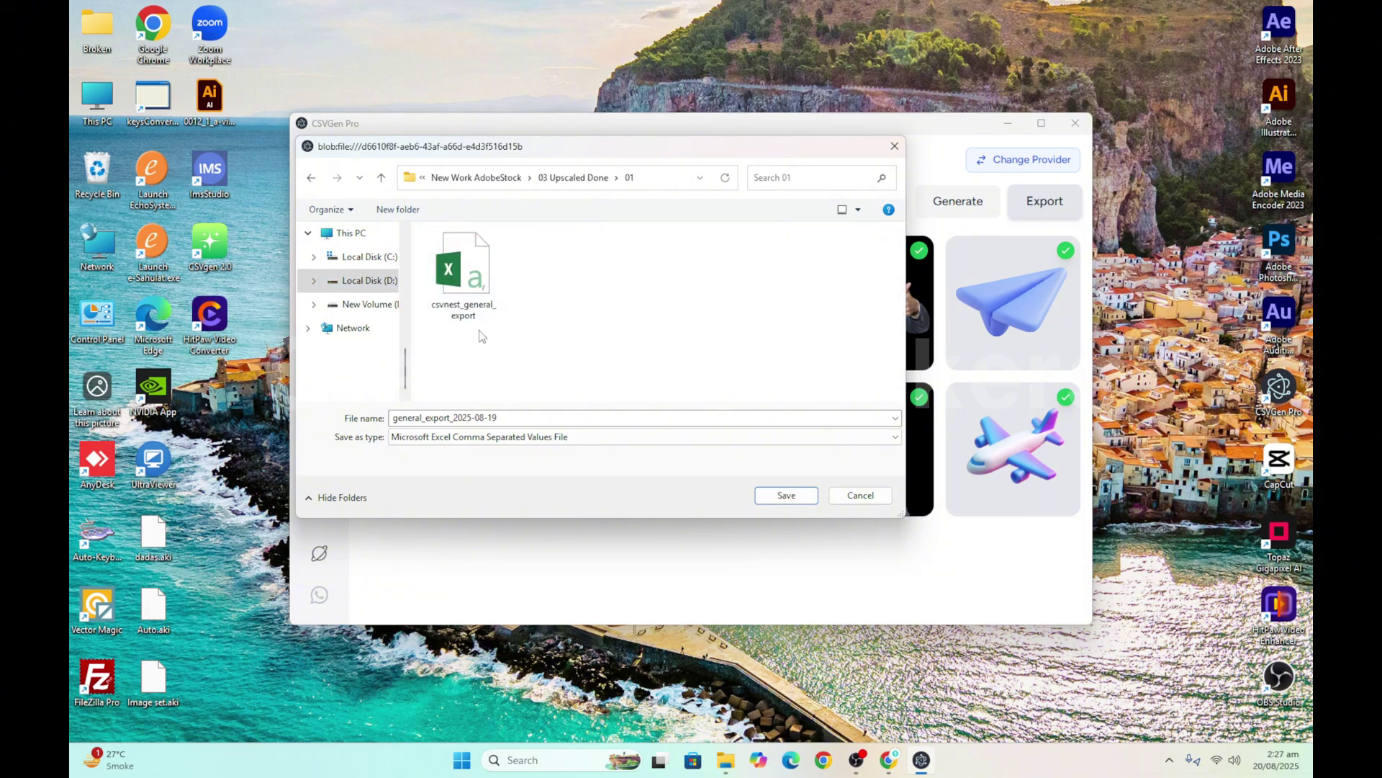
# Save the exported metadata CSV under the file name Paid and close CSVGen Pro
pyautogui.click(463, 414)
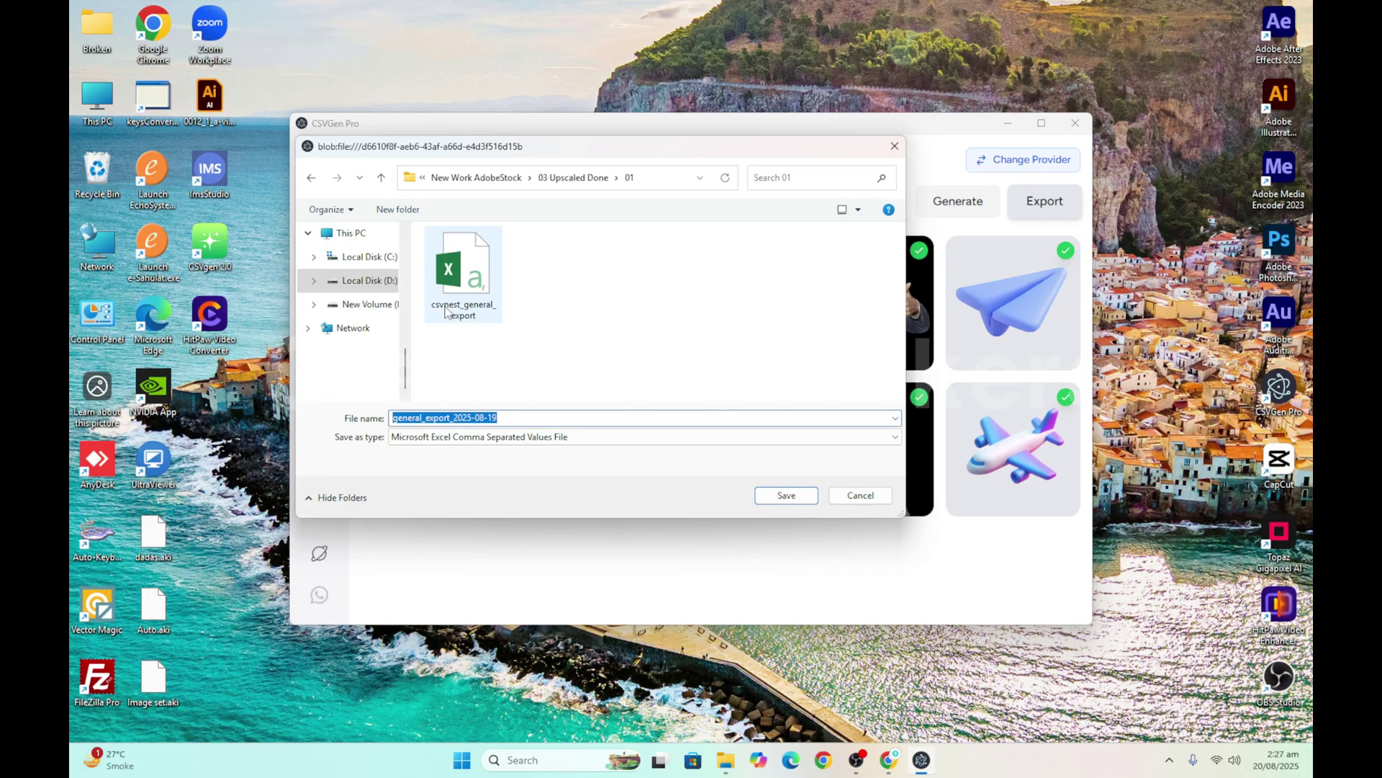
pyautogui.press('BackSpace')
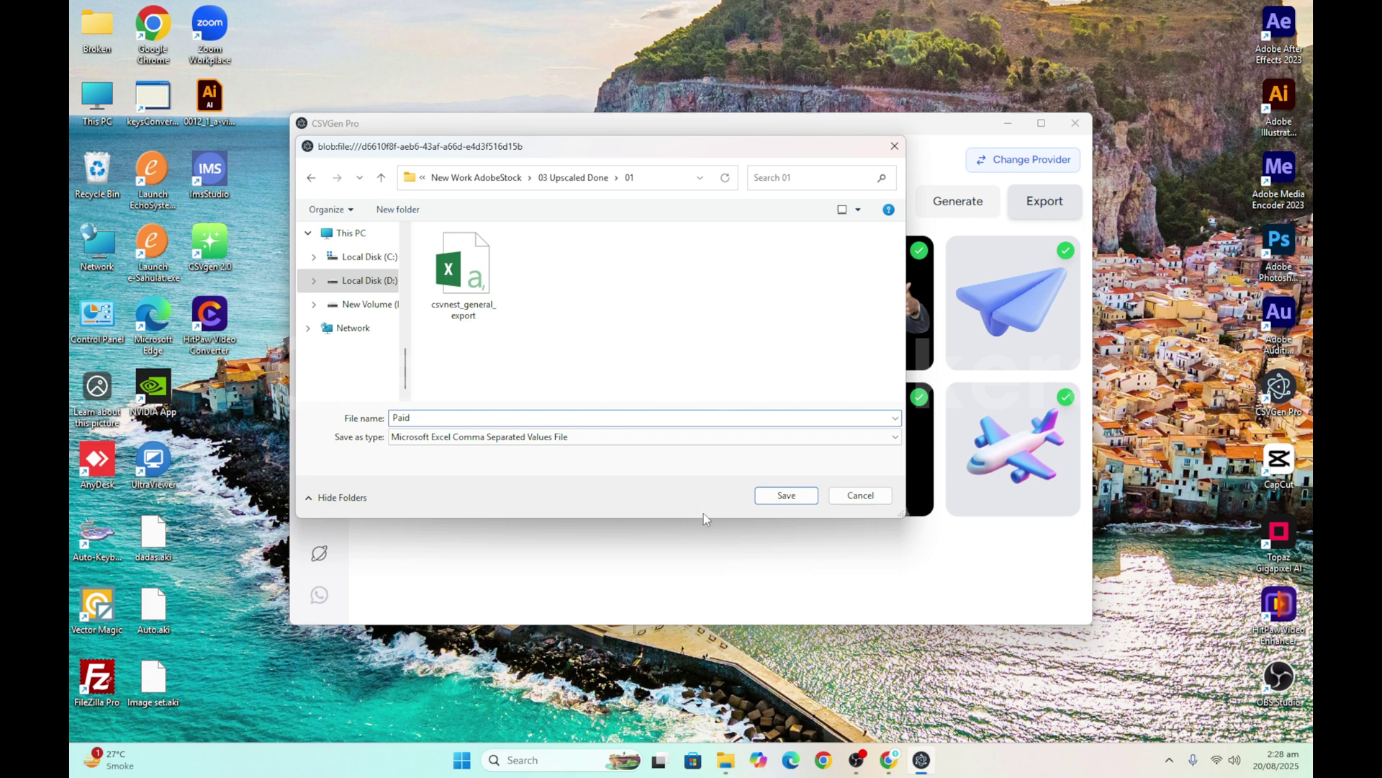
pyautogui.click(786, 495)
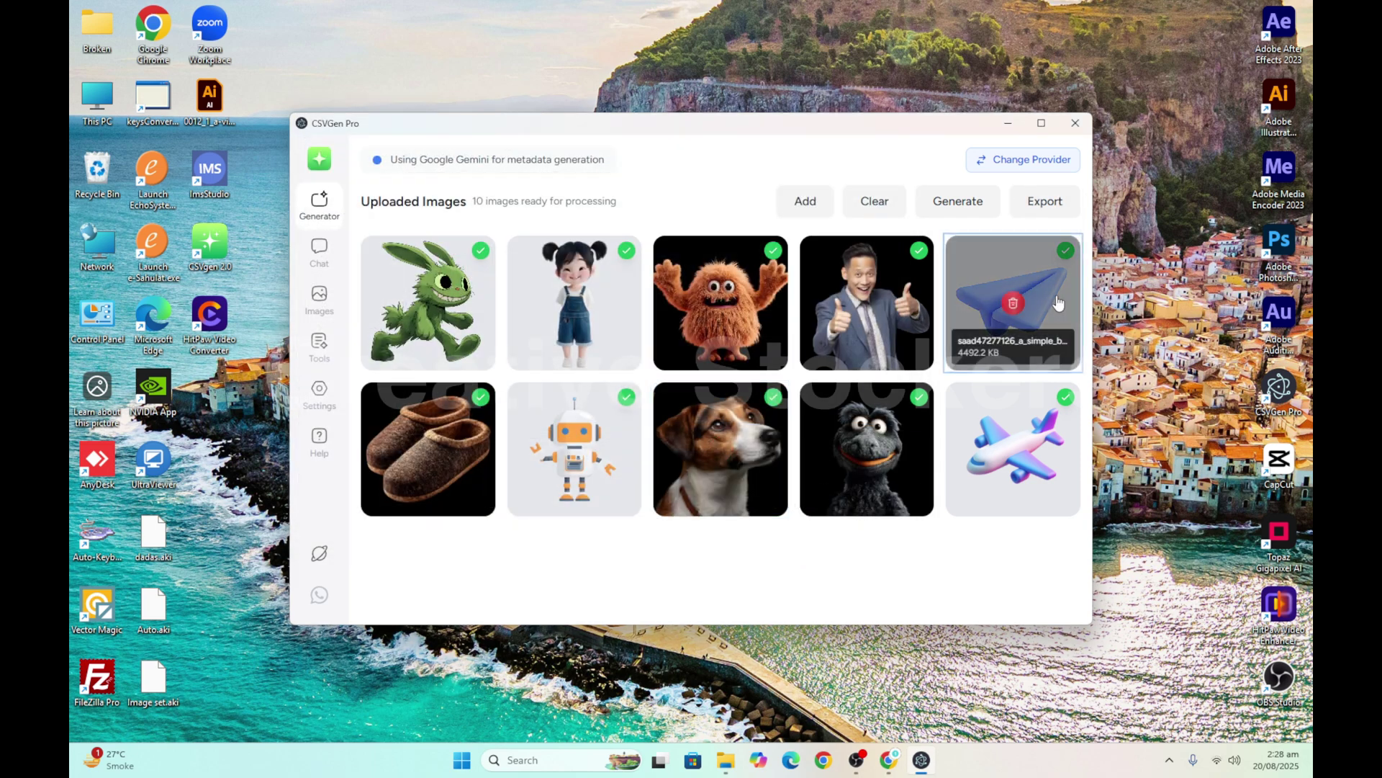
pyautogui.click(1075, 123)
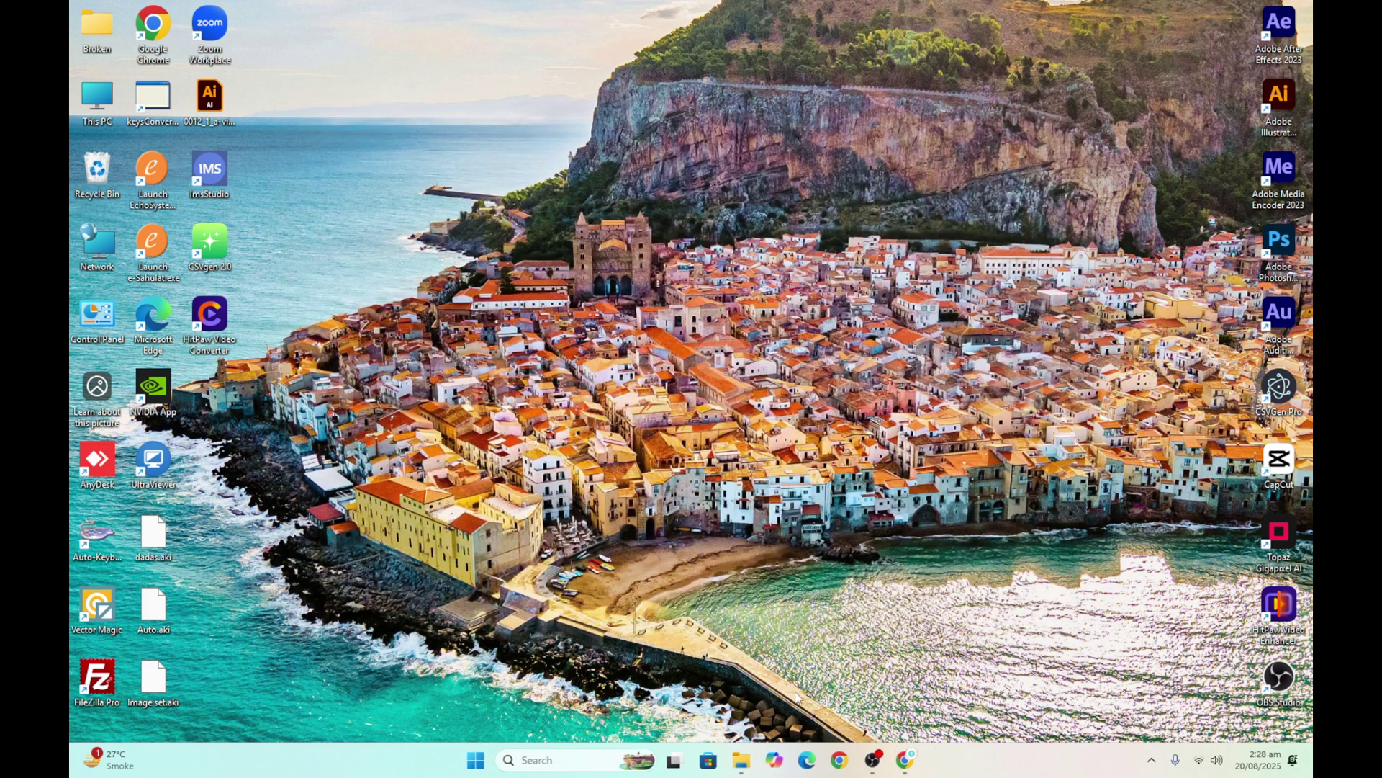
# Switch to the Adobe Stock uploads page in Chrome, upload the Paid CSV file and refresh the page to apply its metadata
pyautogui.click(906, 760)
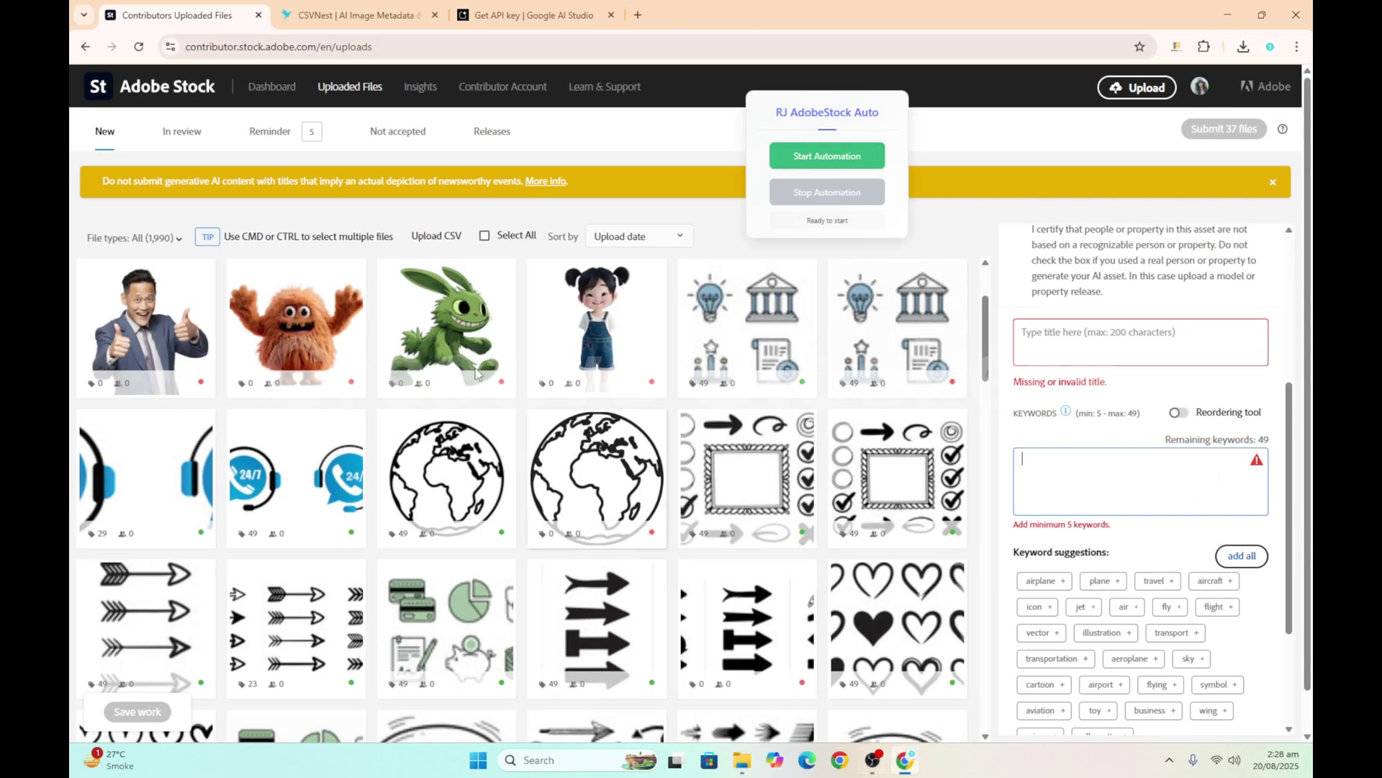
pyautogui.click(436, 236)
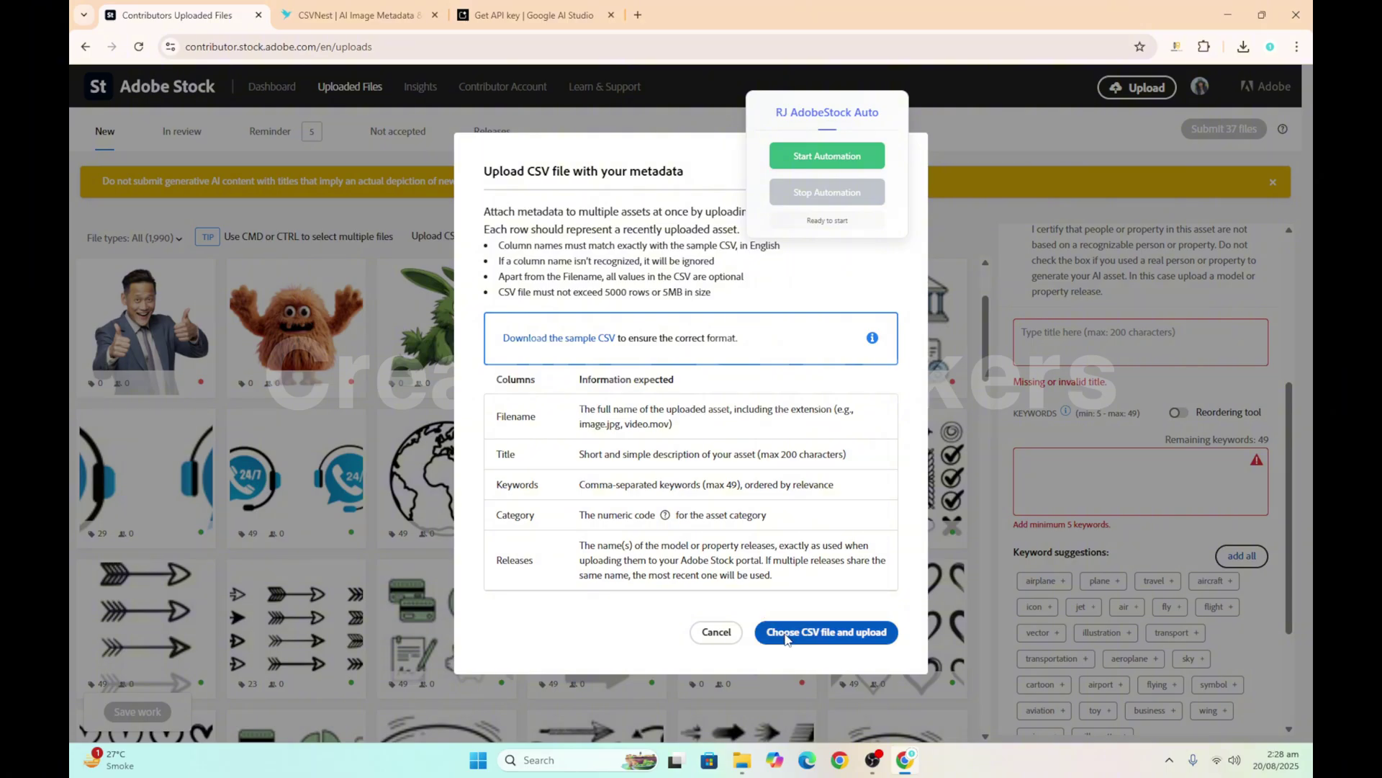
pyautogui.click(791, 635)
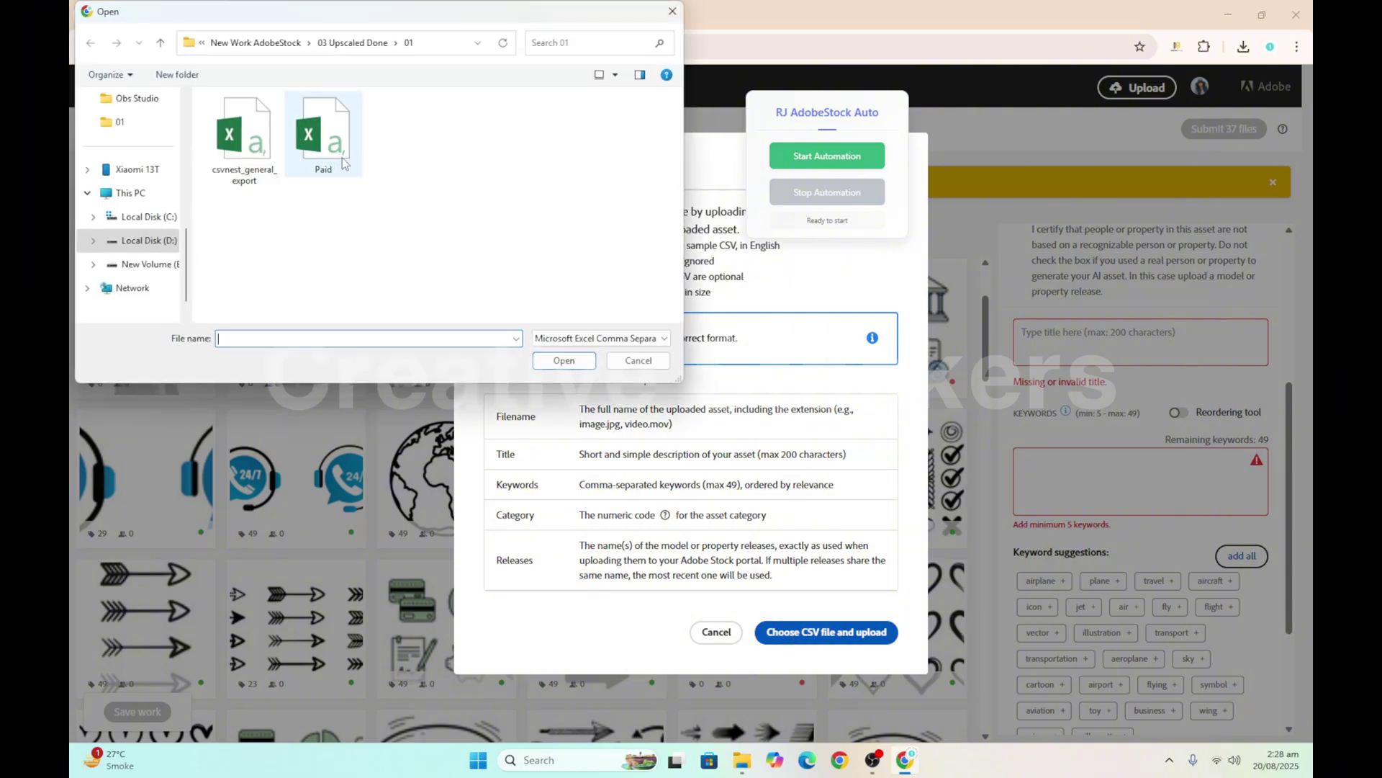
pyautogui.doubleClick(331, 149)
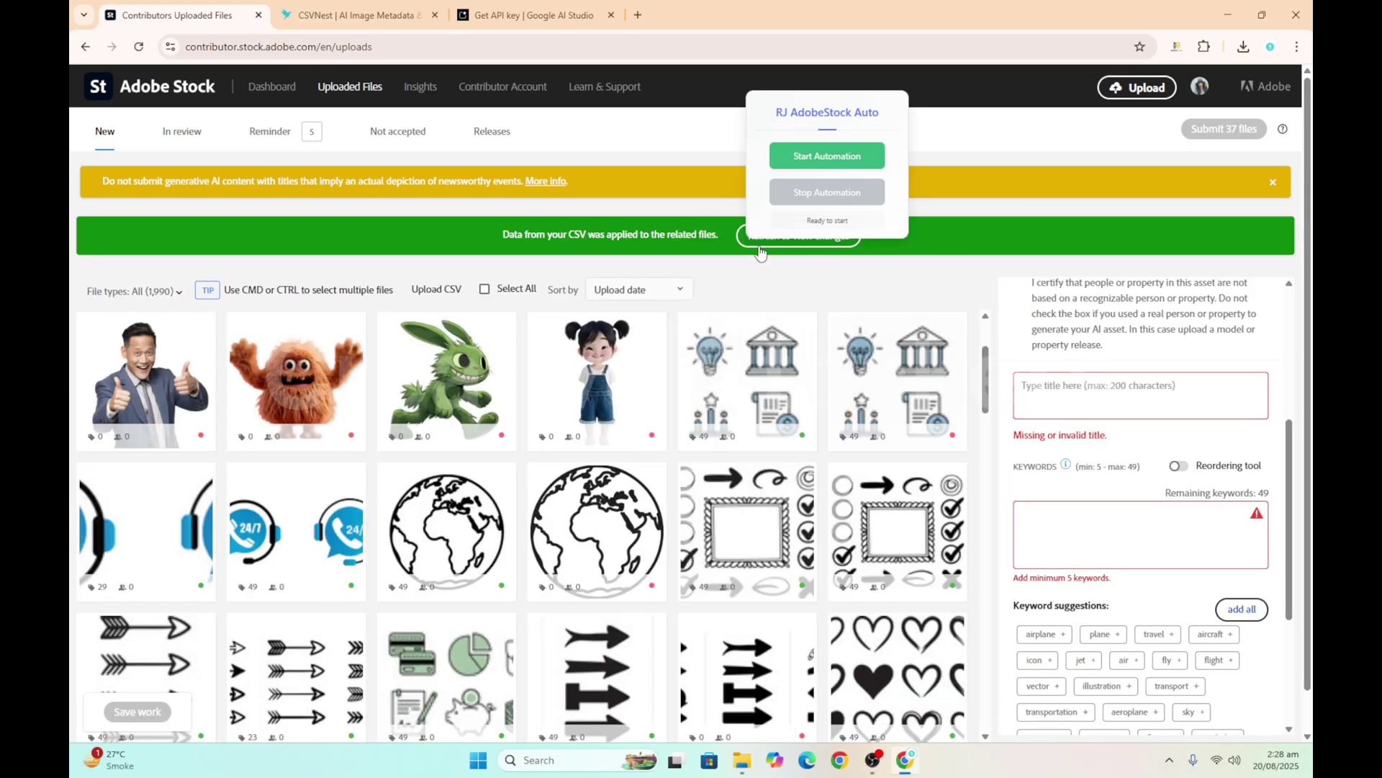
pyautogui.click(759, 245)
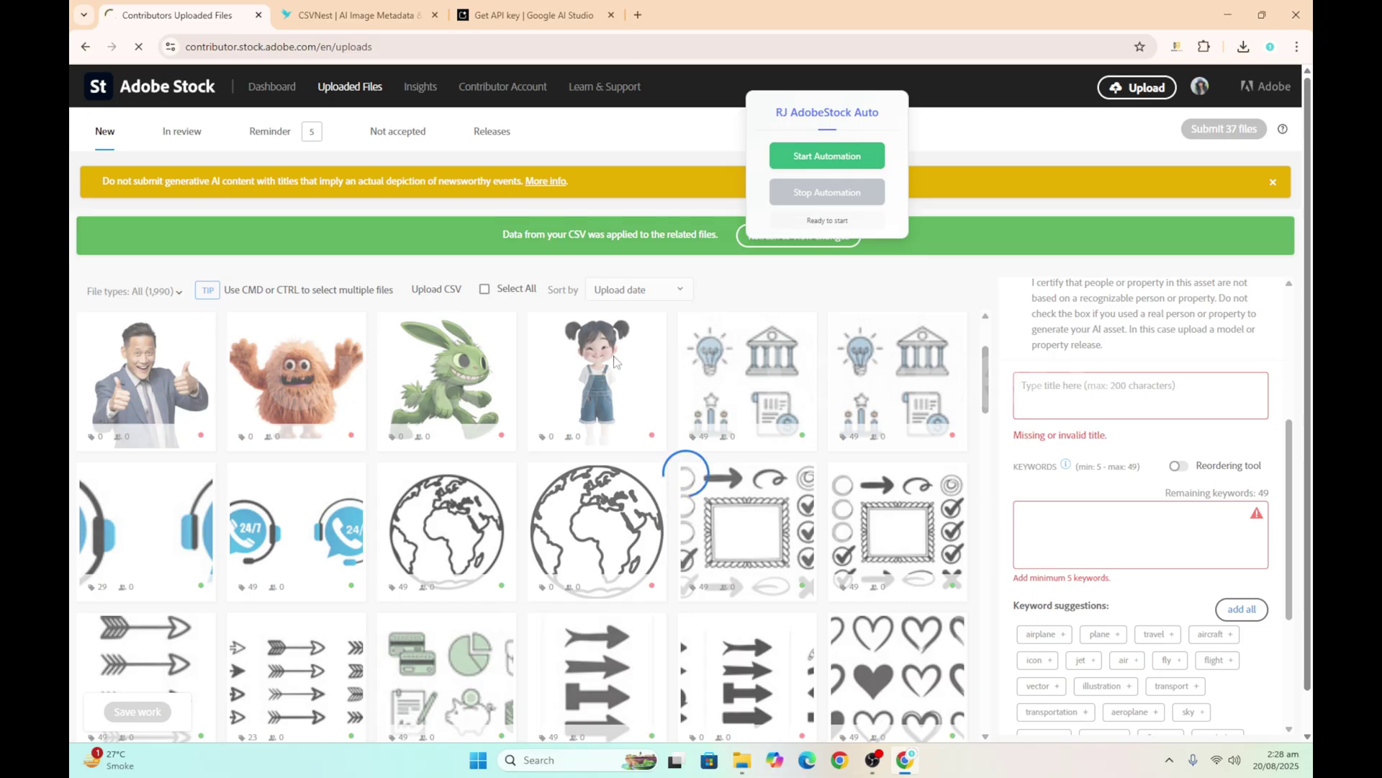
pyautogui.scroll(-1, 1092, 654)
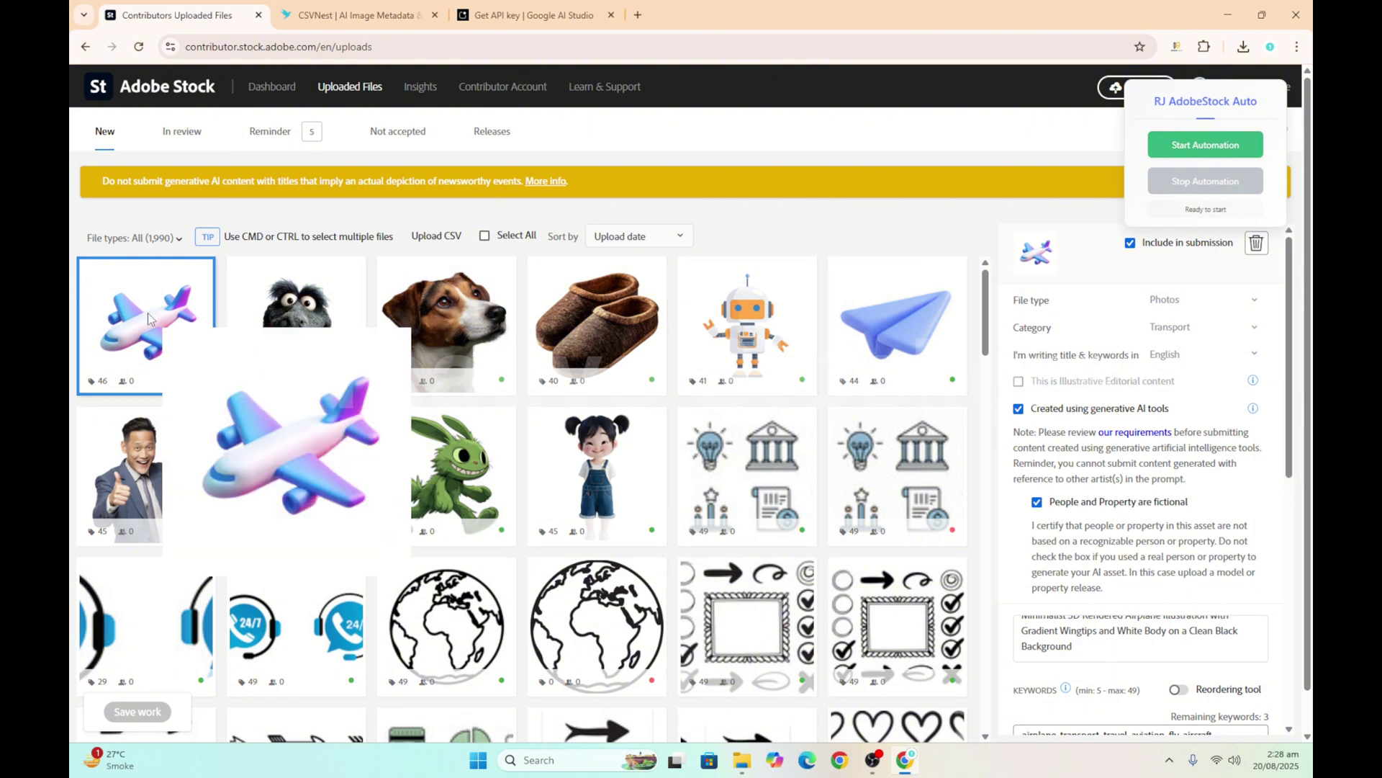
# Check the titles, categories and keywords applied to the first-row images from the puppet to the paper plane
pyautogui.click(325, 336)
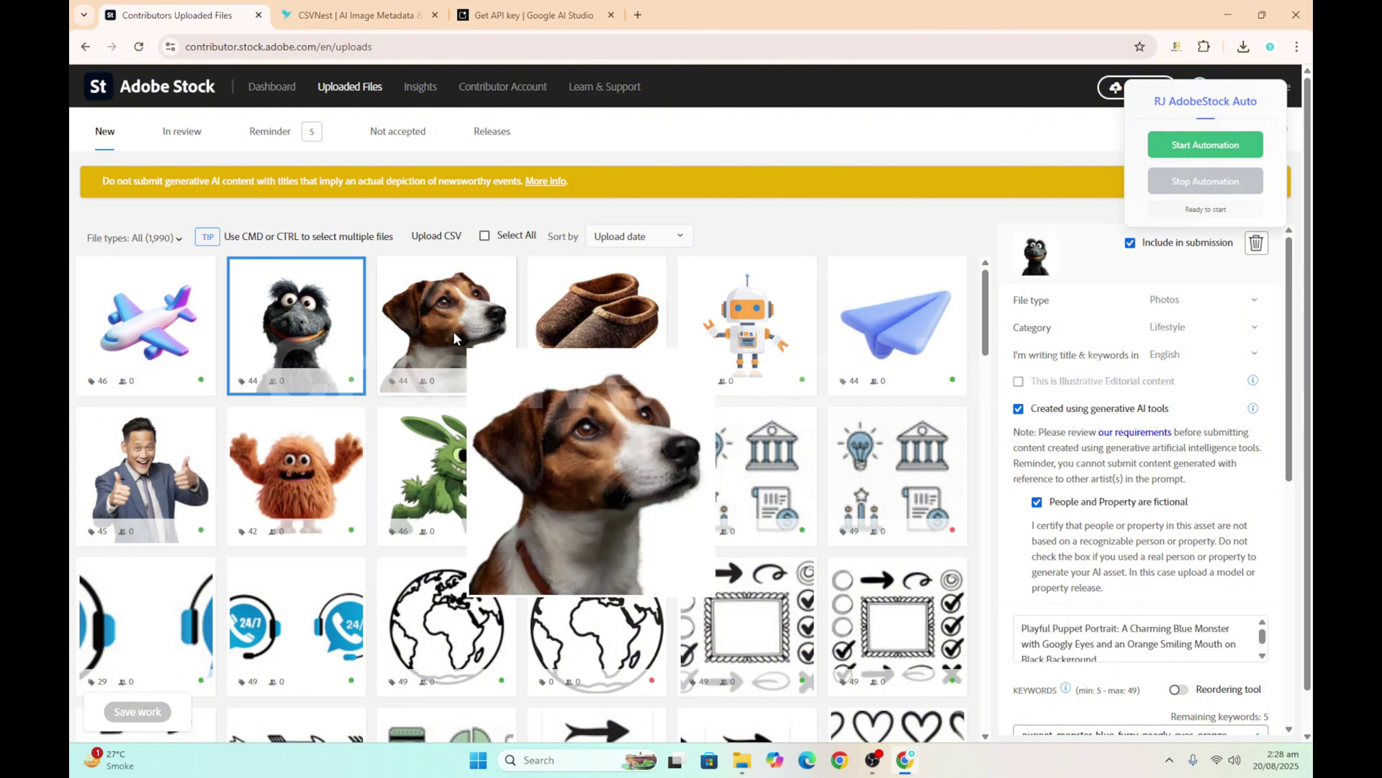
pyautogui.click(403, 335)
pyautogui.click(648, 336)
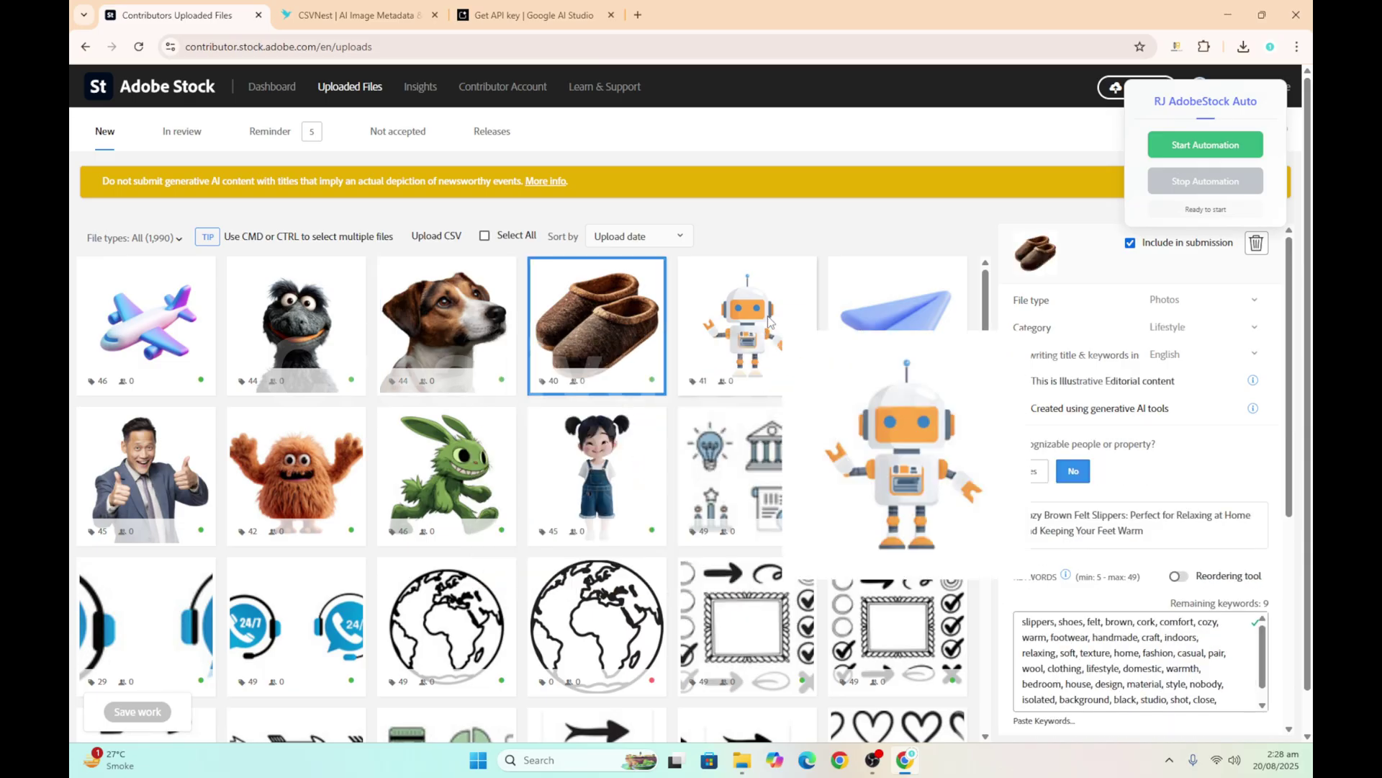
pyautogui.click(748, 331)
pyautogui.click(896, 324)
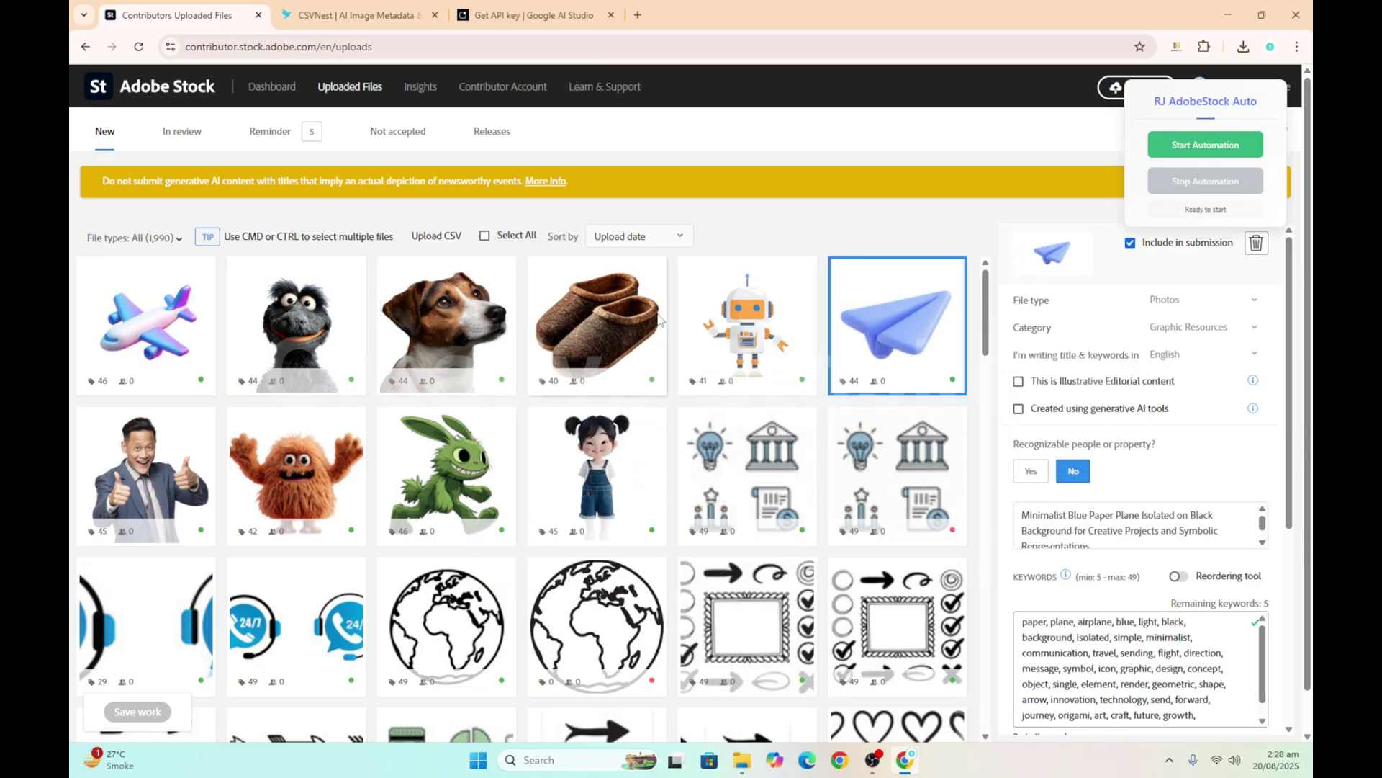
# Select all six first-row images, from the airplane to the paper plane, and set their file type to Illustrations
pyautogui.click(144, 324)
pyautogui.keyDown('shift'); pyautogui.click(896, 338); pyautogui.keyUp('shift')
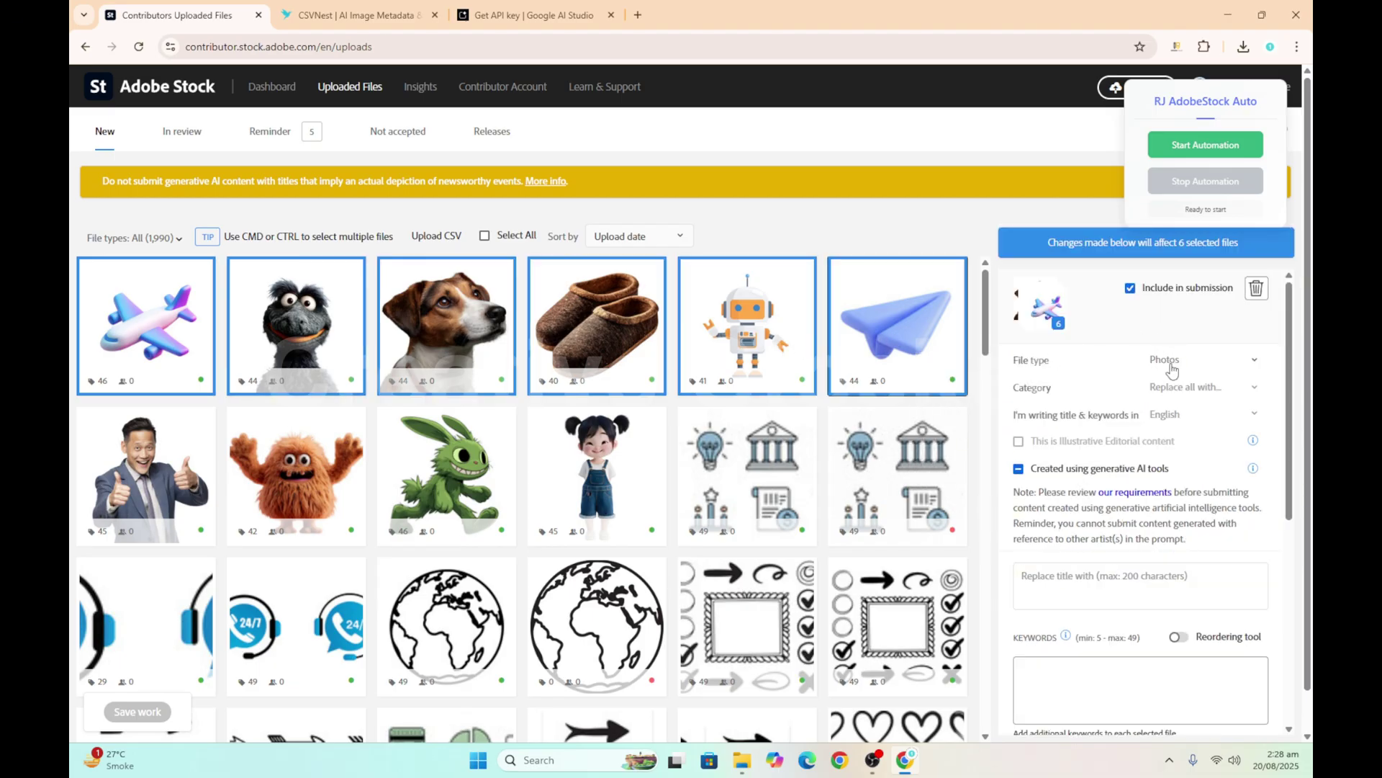
pyautogui.click(1194, 363)
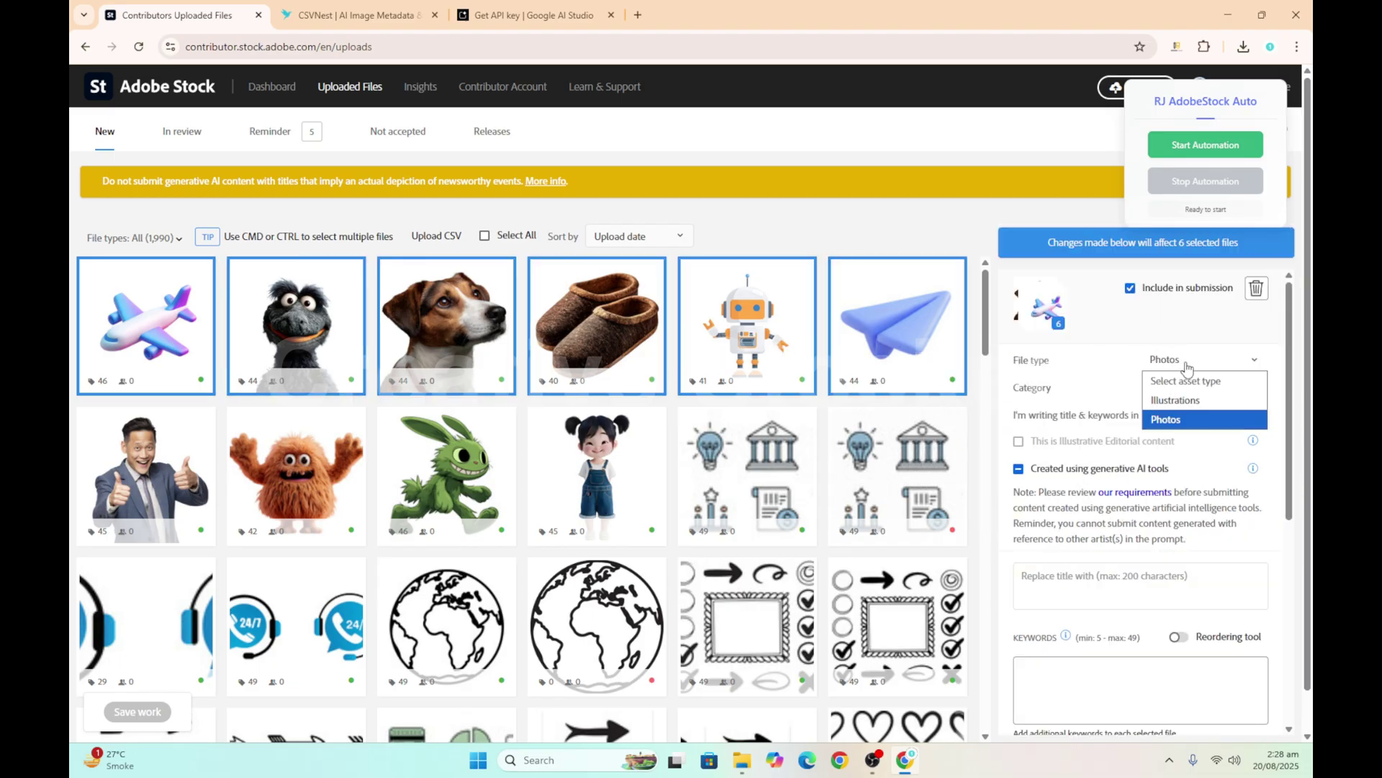
pyautogui.click(1186, 400)
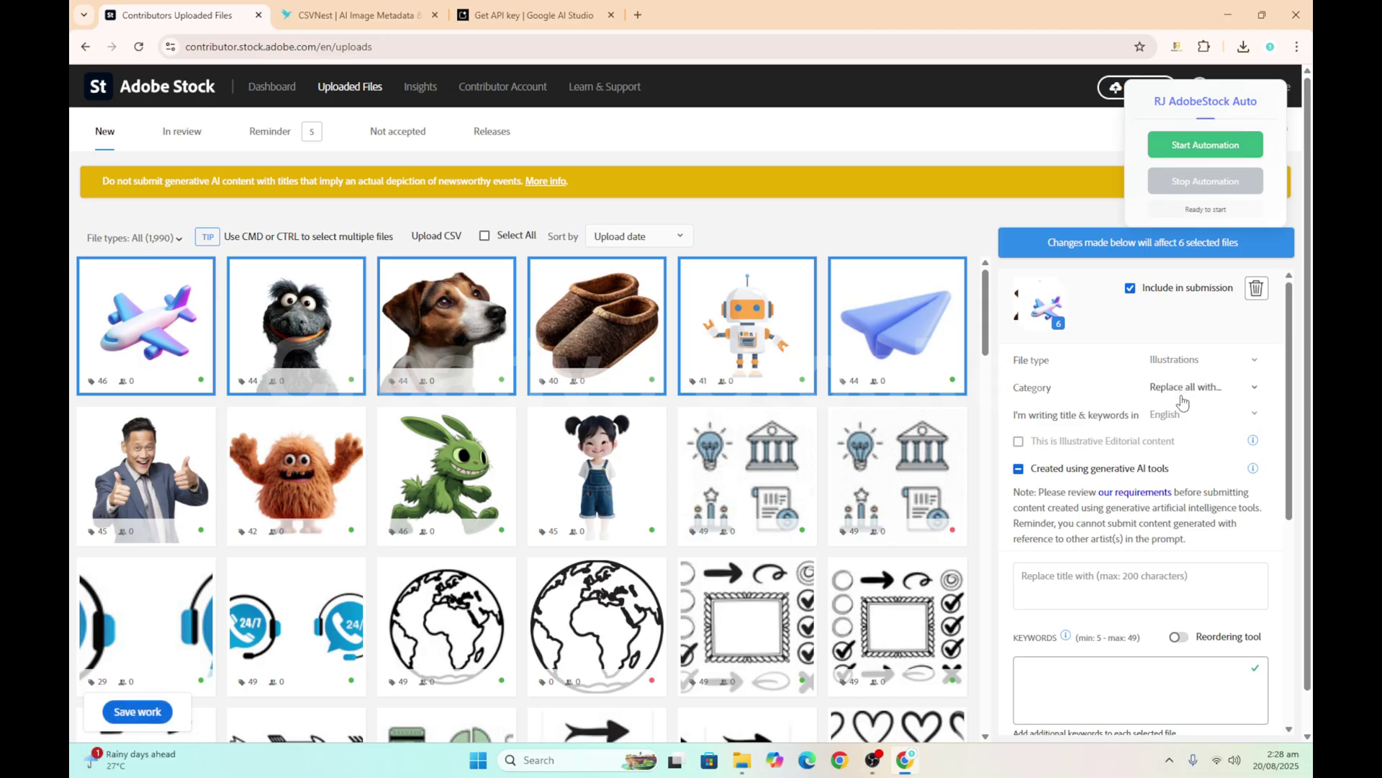
# Declare the six selected images as created using generative AI tools with no recognizable people or property, and save the work
pyautogui.click(1046, 473)
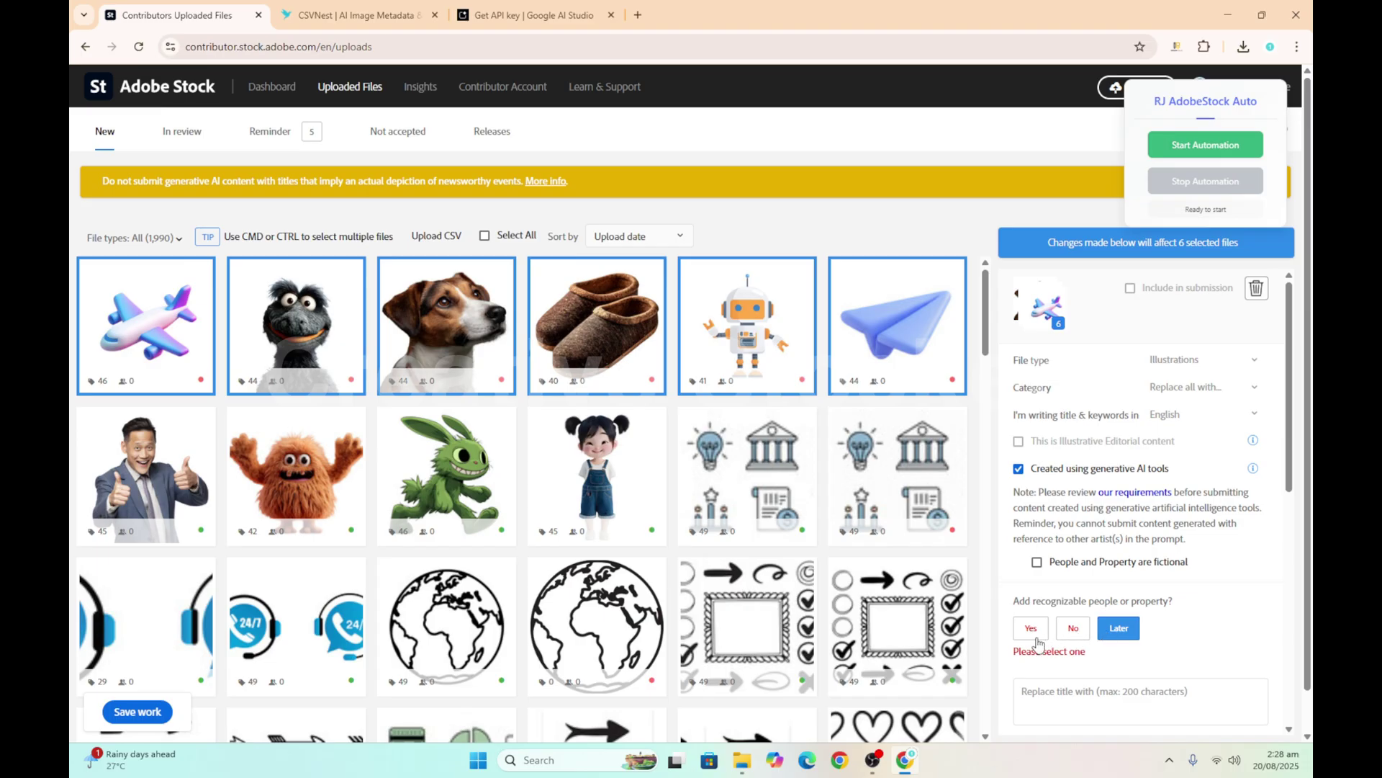
pyautogui.click(1074, 634)
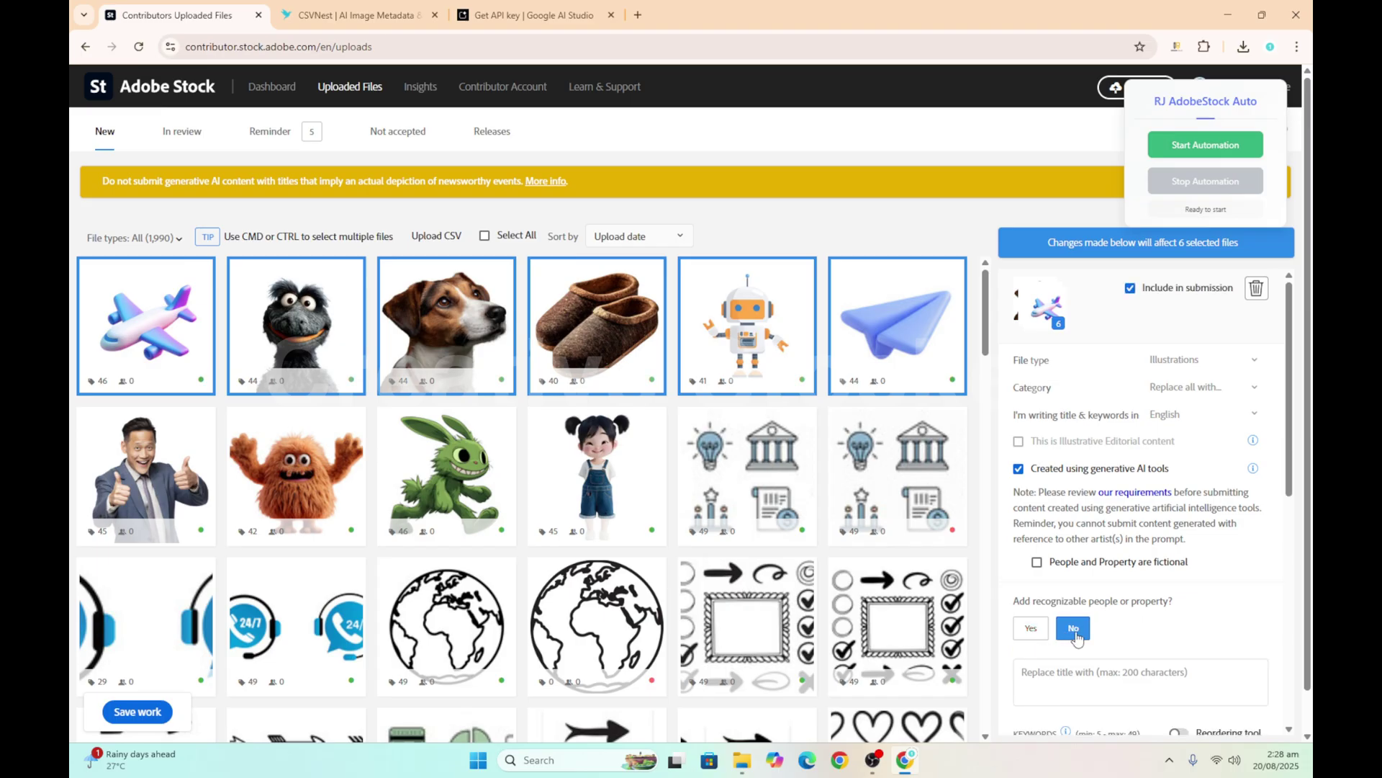
pyautogui.click(152, 716)
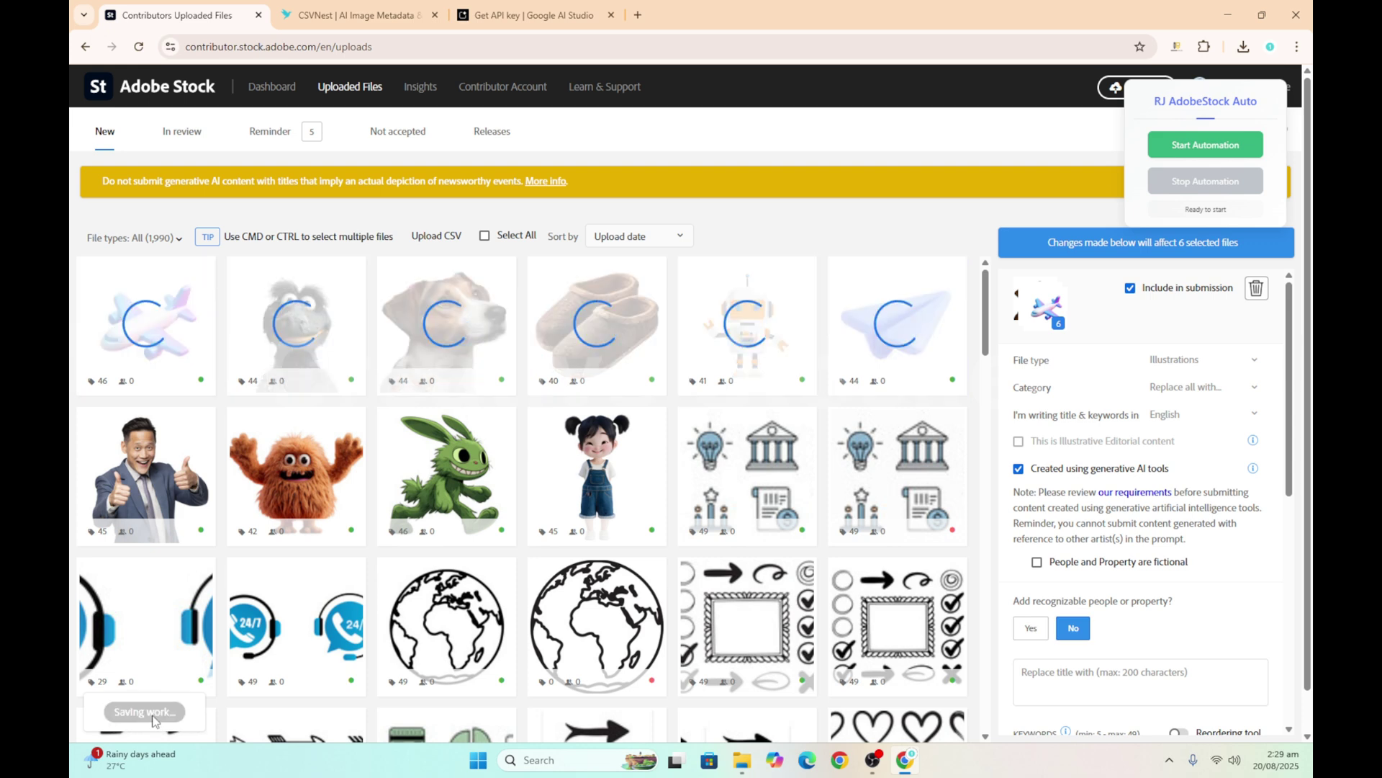
# Mark the businessman image as created using generative AI tools and its people and property as fictional, keeping the file type Photos
pyautogui.click(153, 472)
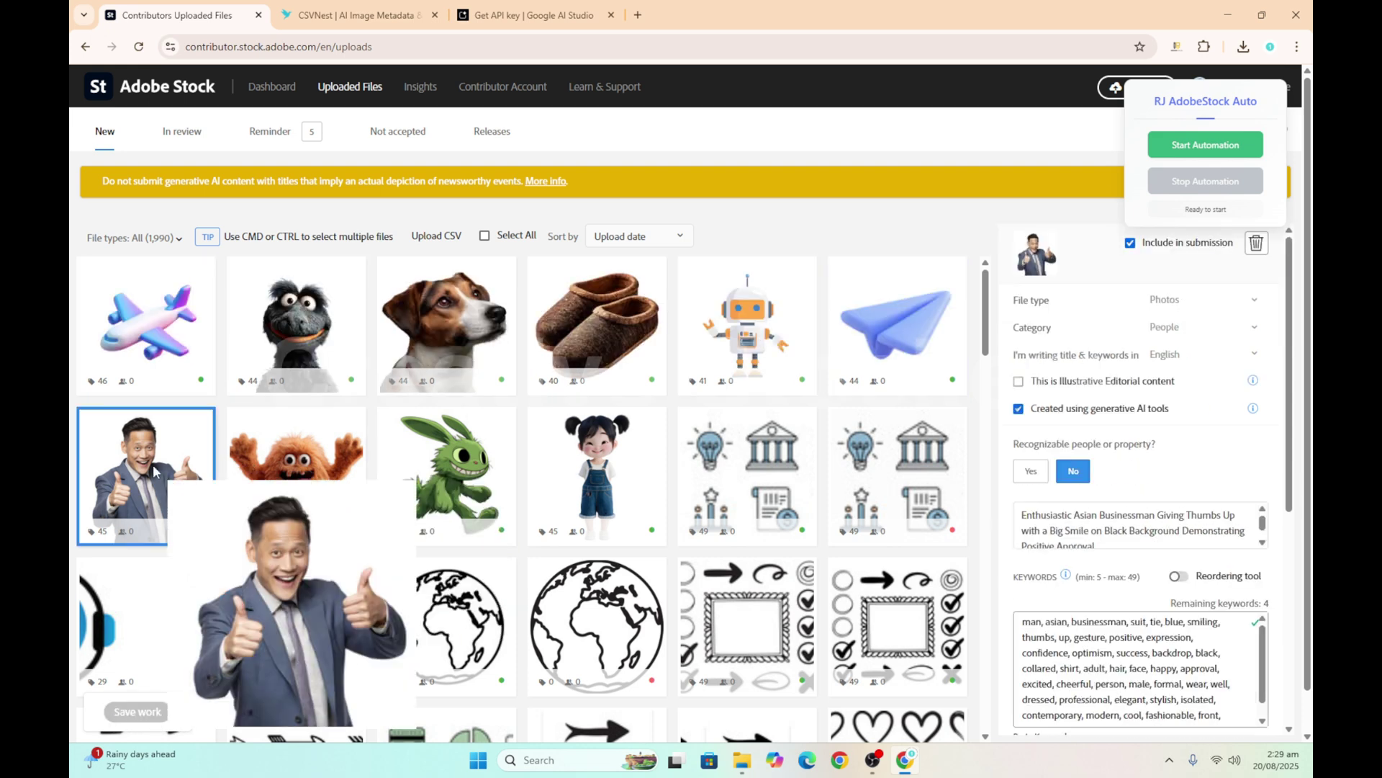
pyautogui.click(1165, 305)
pyautogui.click(1165, 306)
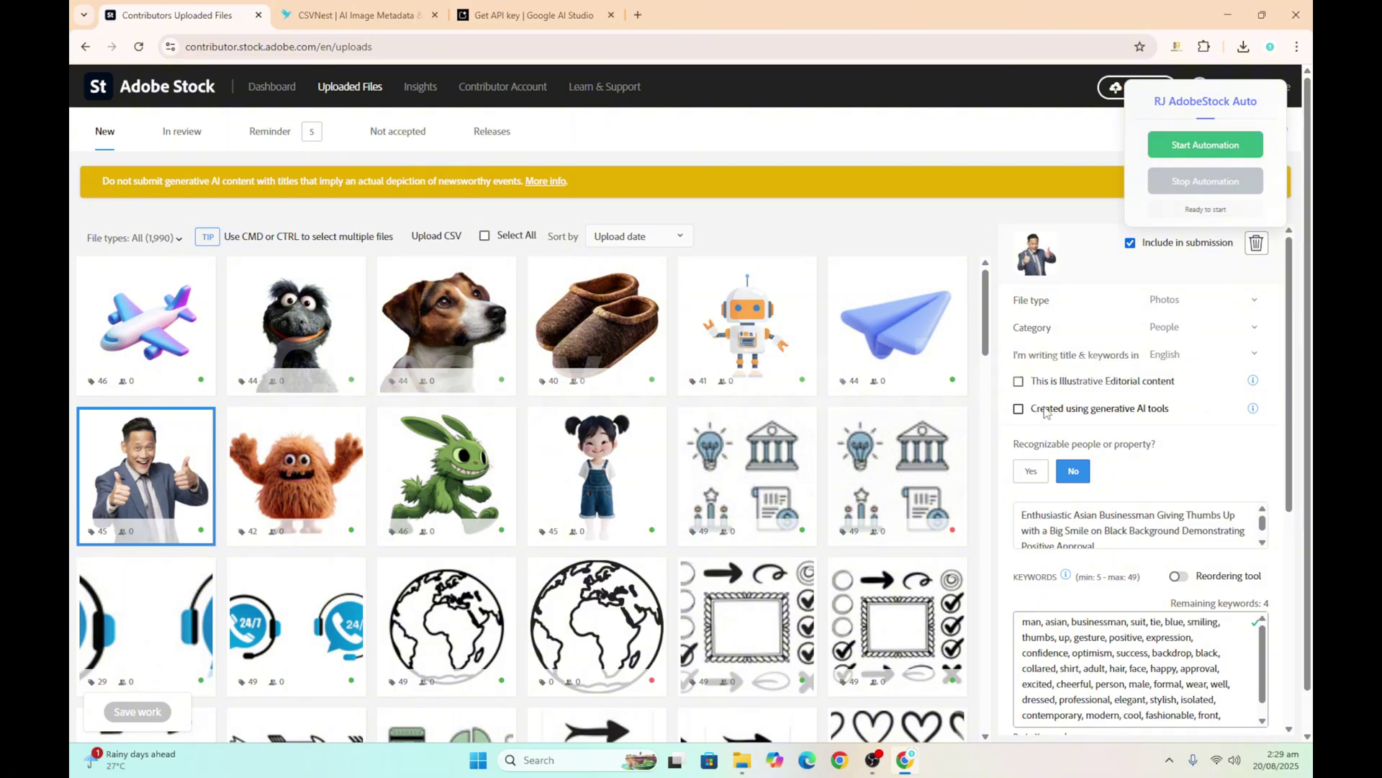
pyautogui.click(1046, 411)
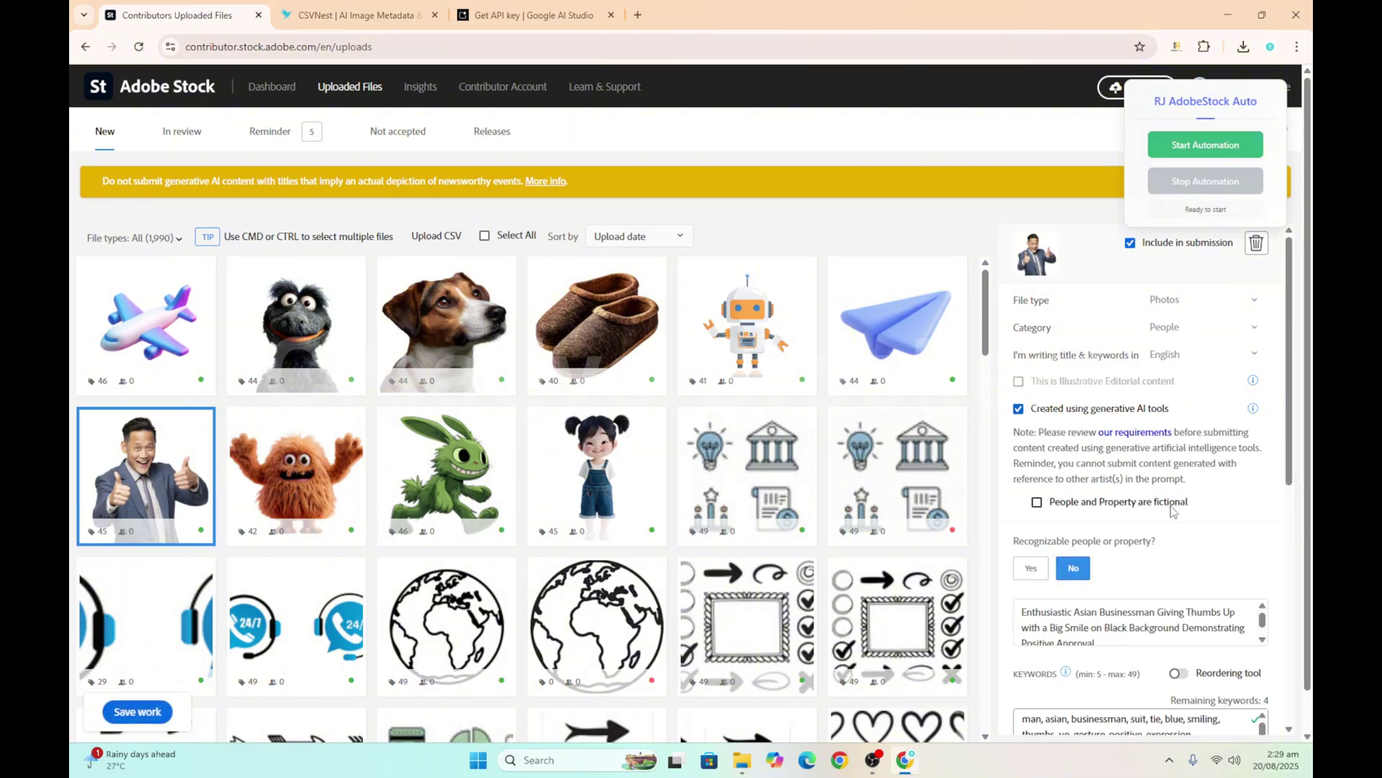
pyautogui.click(1104, 506)
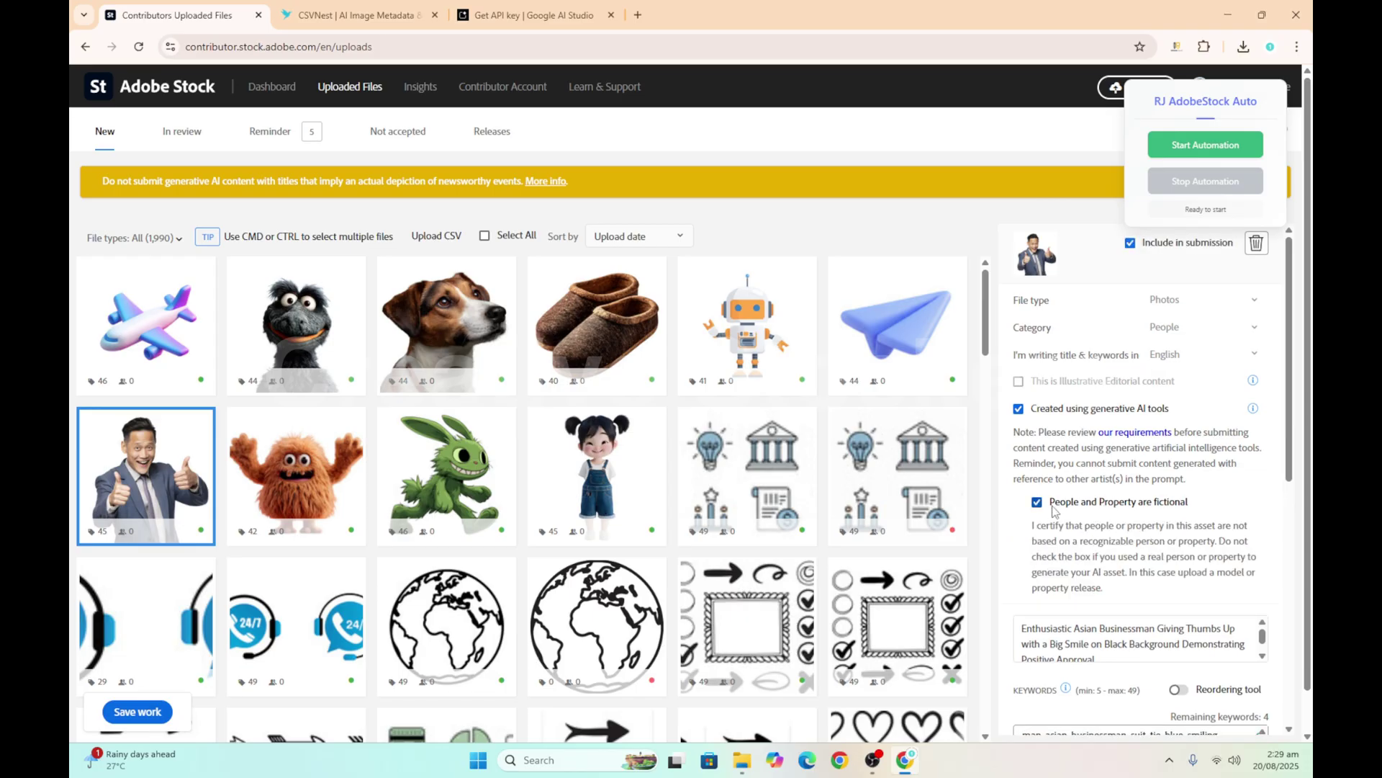
# Set the orange monster, green rabbit and girl images to Illustrations and mark them as created using generative AI tools
pyautogui.click(317, 493)
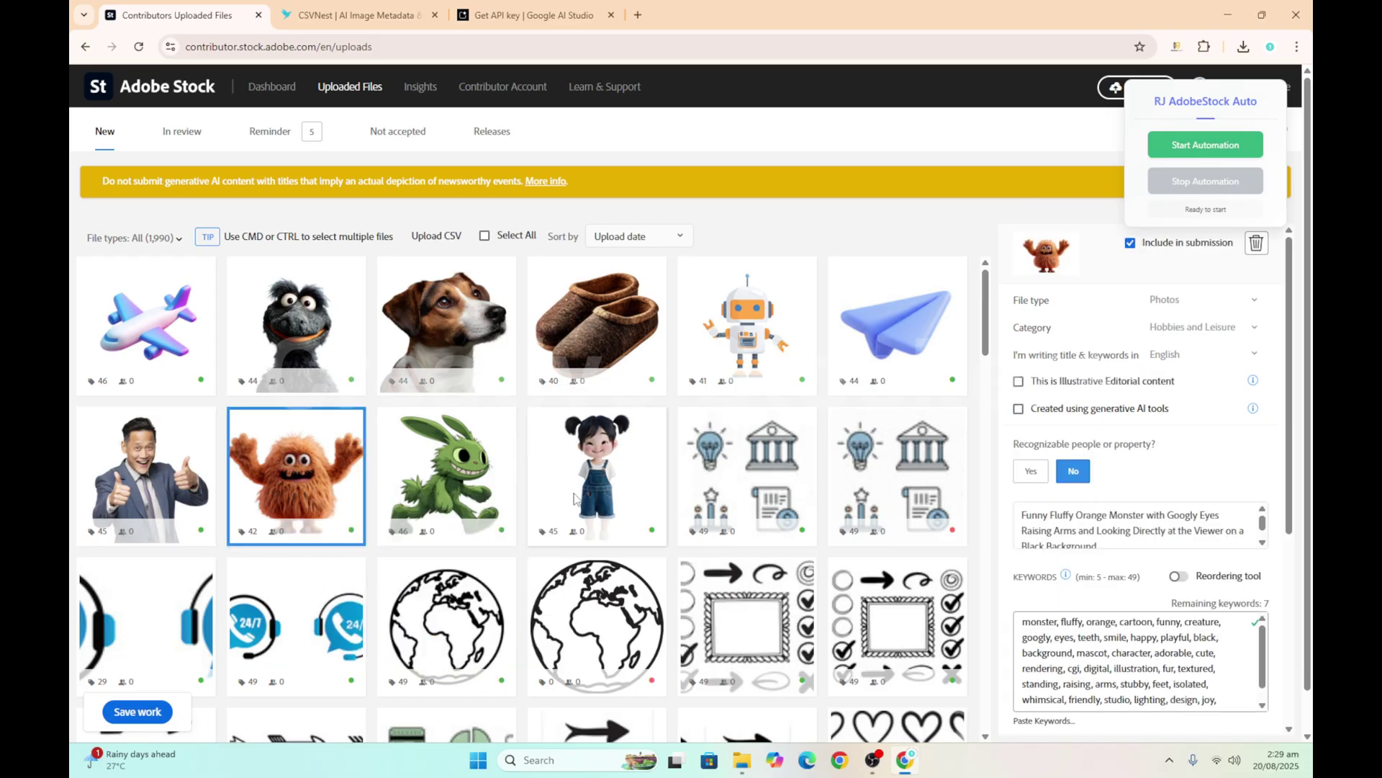
pyautogui.keyDown('shift'); pyautogui.click(623, 481); pyautogui.keyUp('shift')
pyautogui.click(1206, 360)
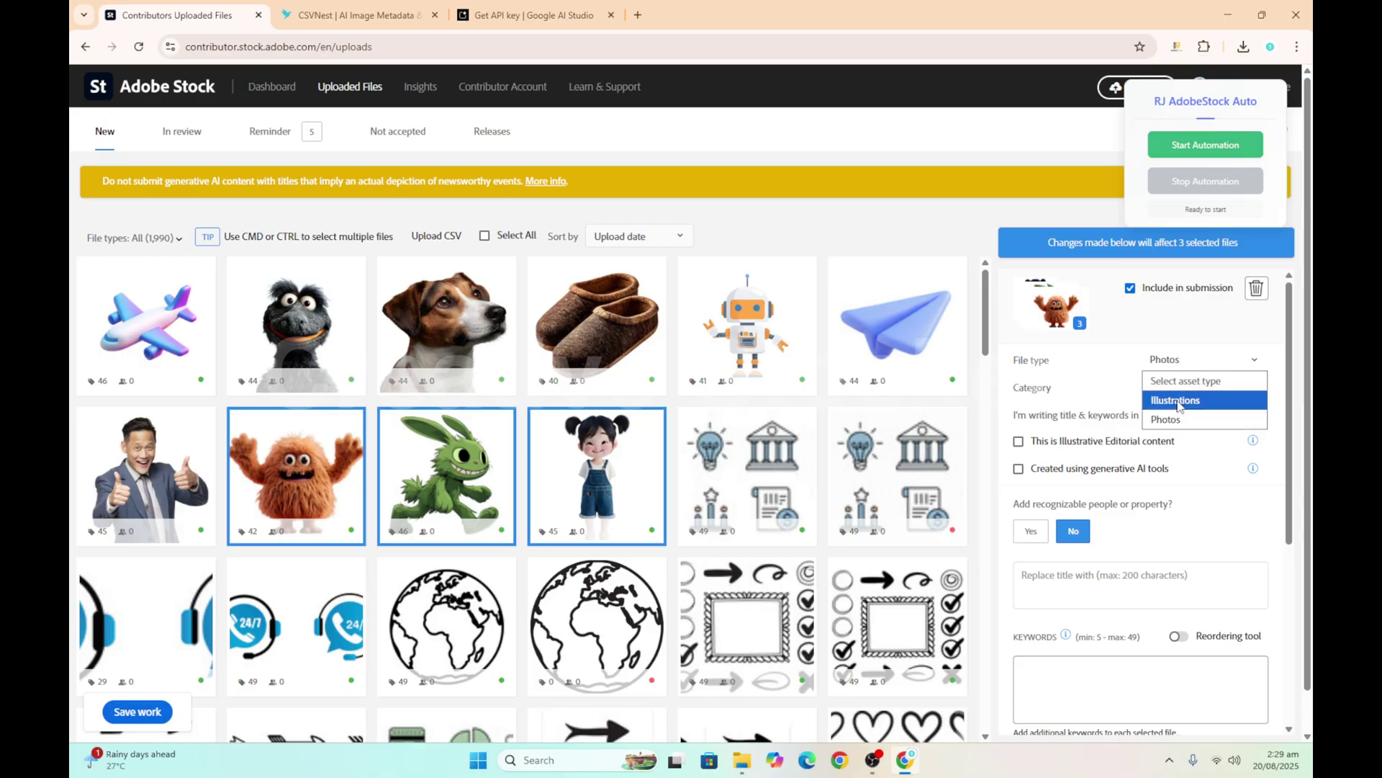
pyautogui.click(1173, 400)
pyautogui.click(1074, 473)
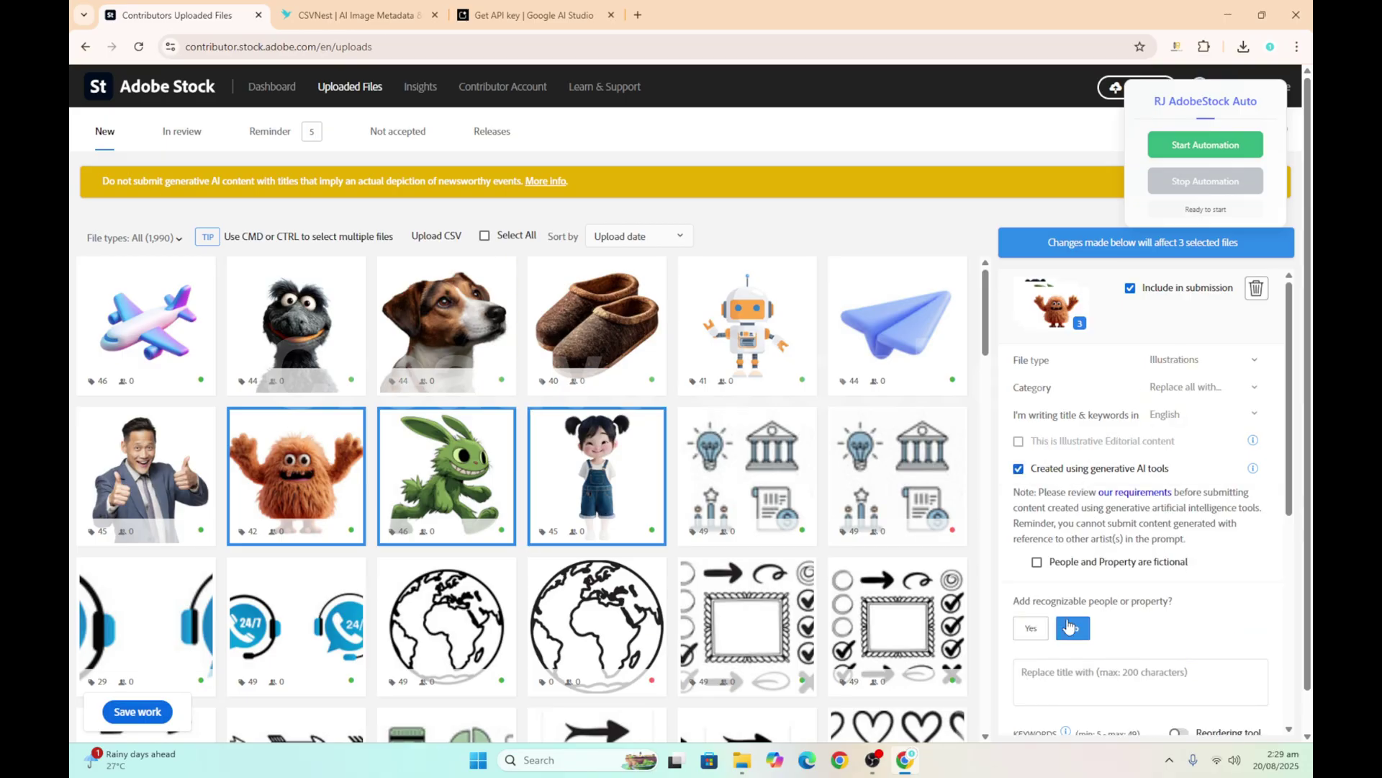
# Compare the generative AI and fictional people options of the businessman photo with those of the girl illustration
pyautogui.click(100, 443)
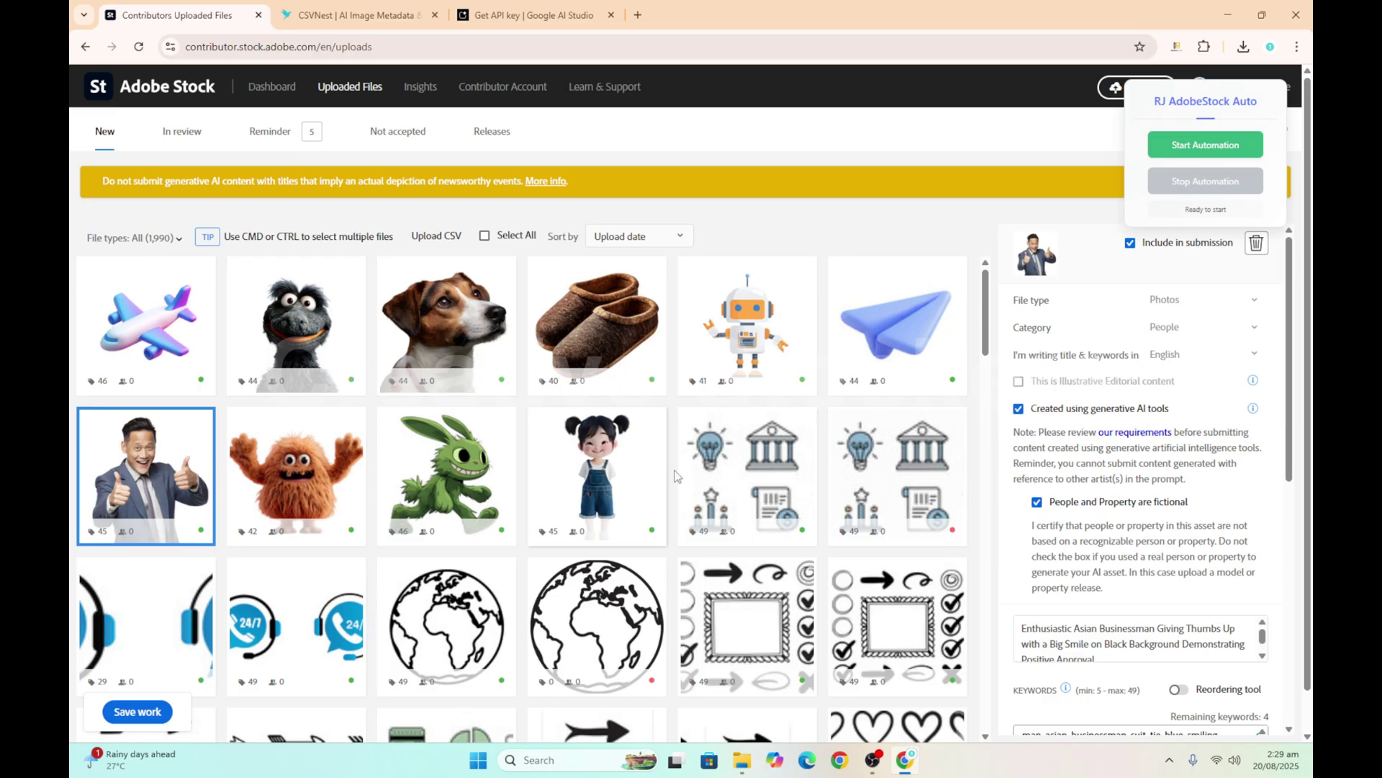
pyautogui.click(1087, 507)
pyautogui.click(1070, 507)
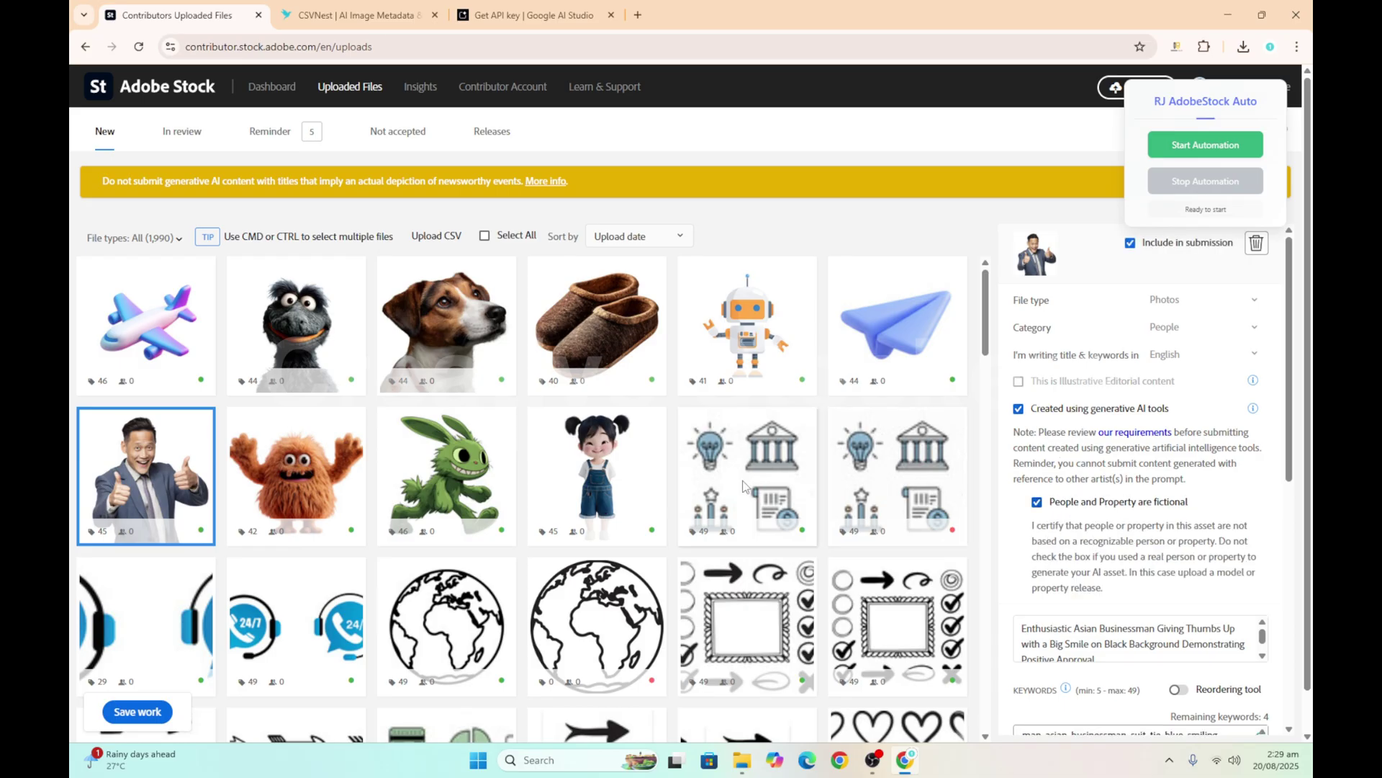
pyautogui.click(633, 504)
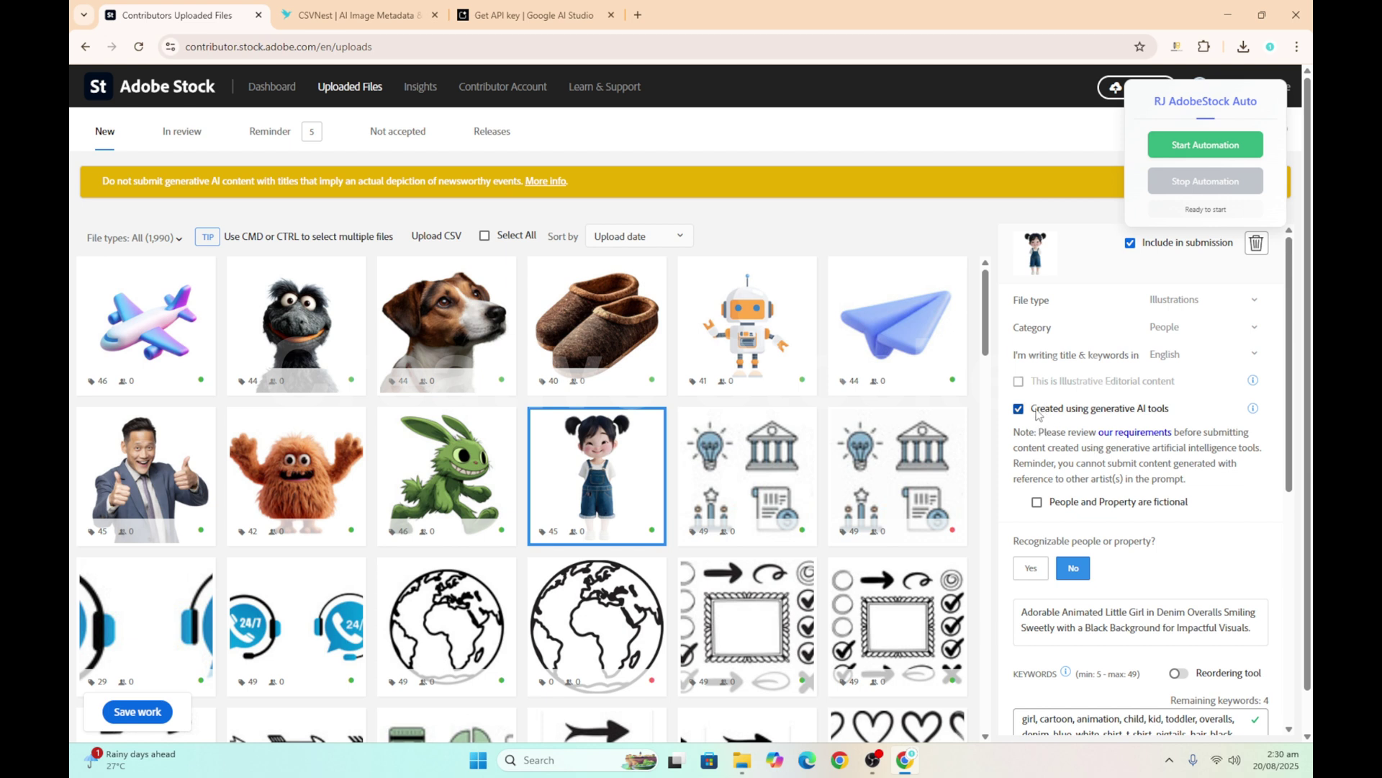
pyautogui.click(1094, 409)
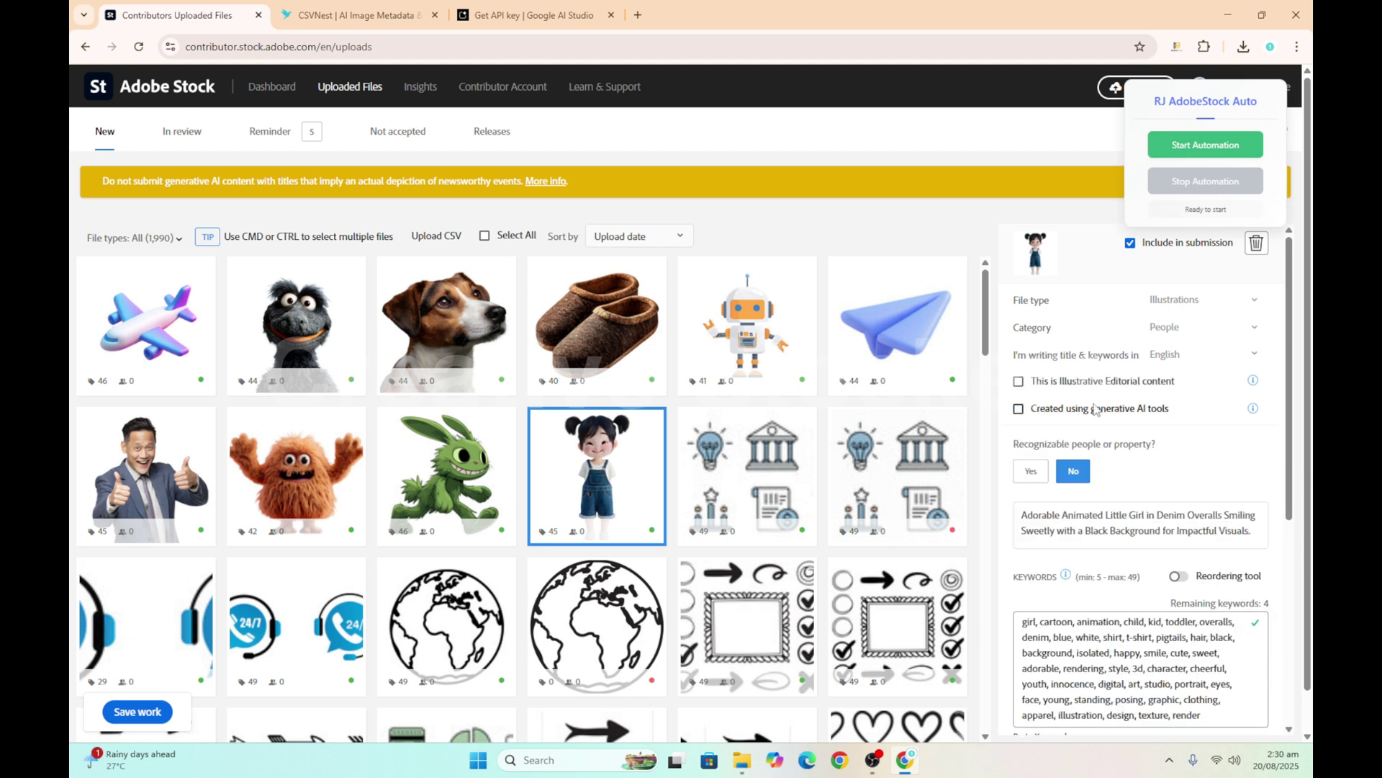
pyautogui.click(1095, 409)
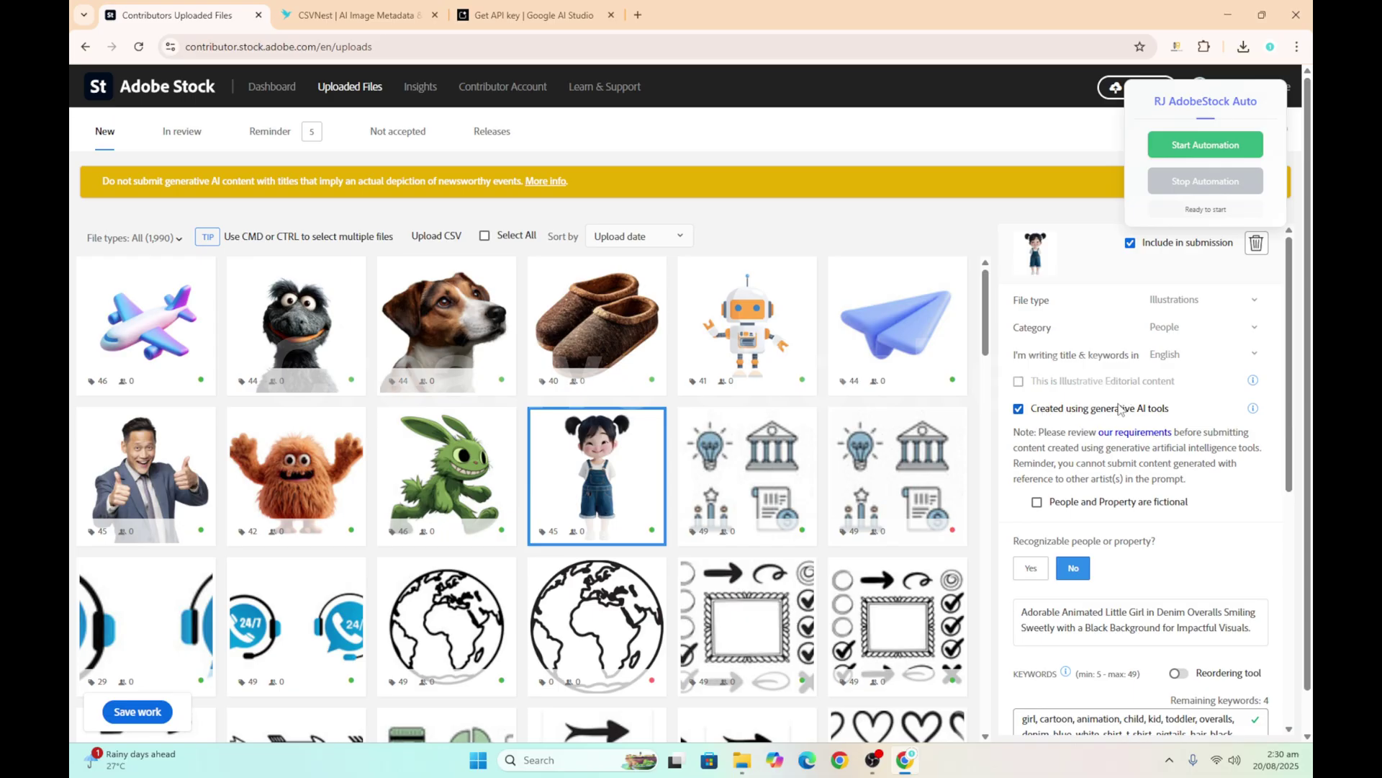
pyautogui.click(144, 468)
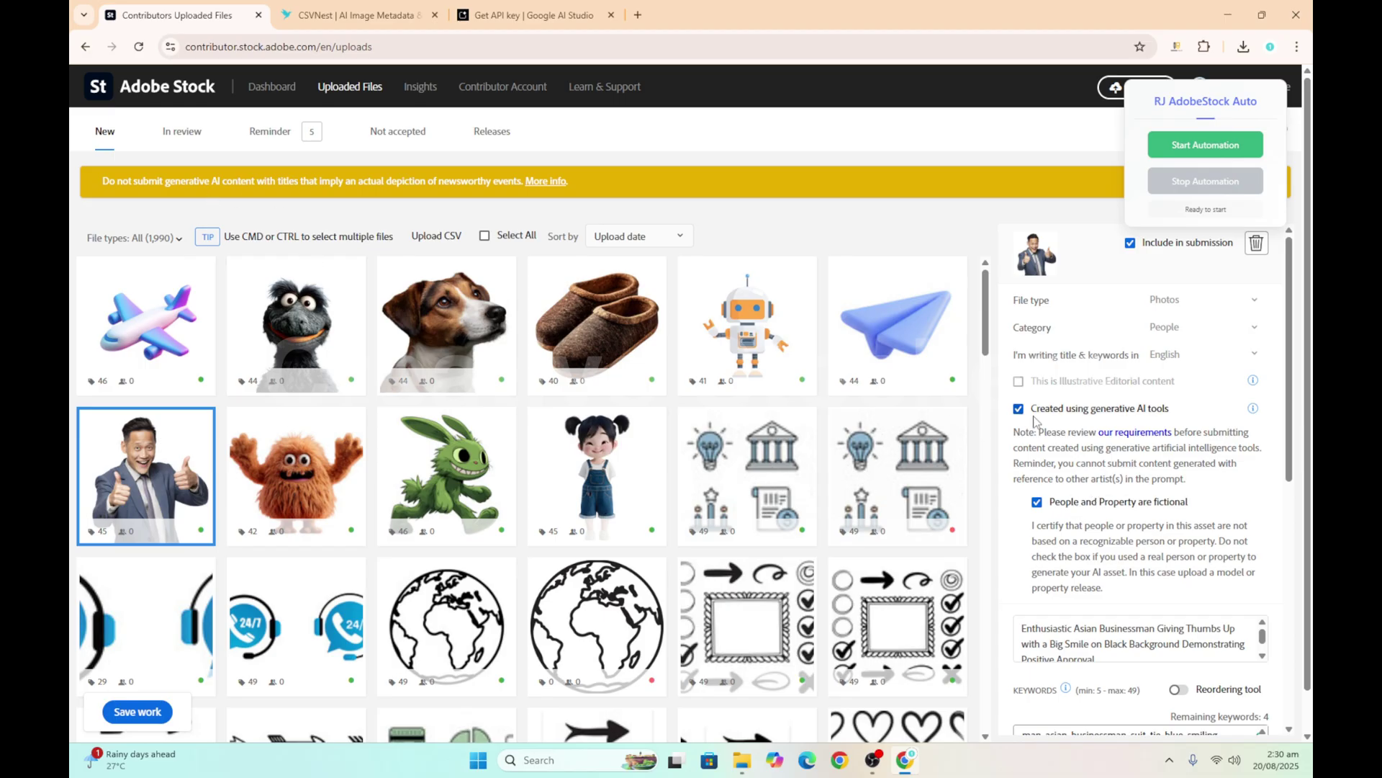
# Move the RJ AdobeStock Auto widget aside, open the files in review without saving pending changes, and browse the submitted images
pyautogui.moveTo(1208, 103); pyautogui.dragTo(839, 140)
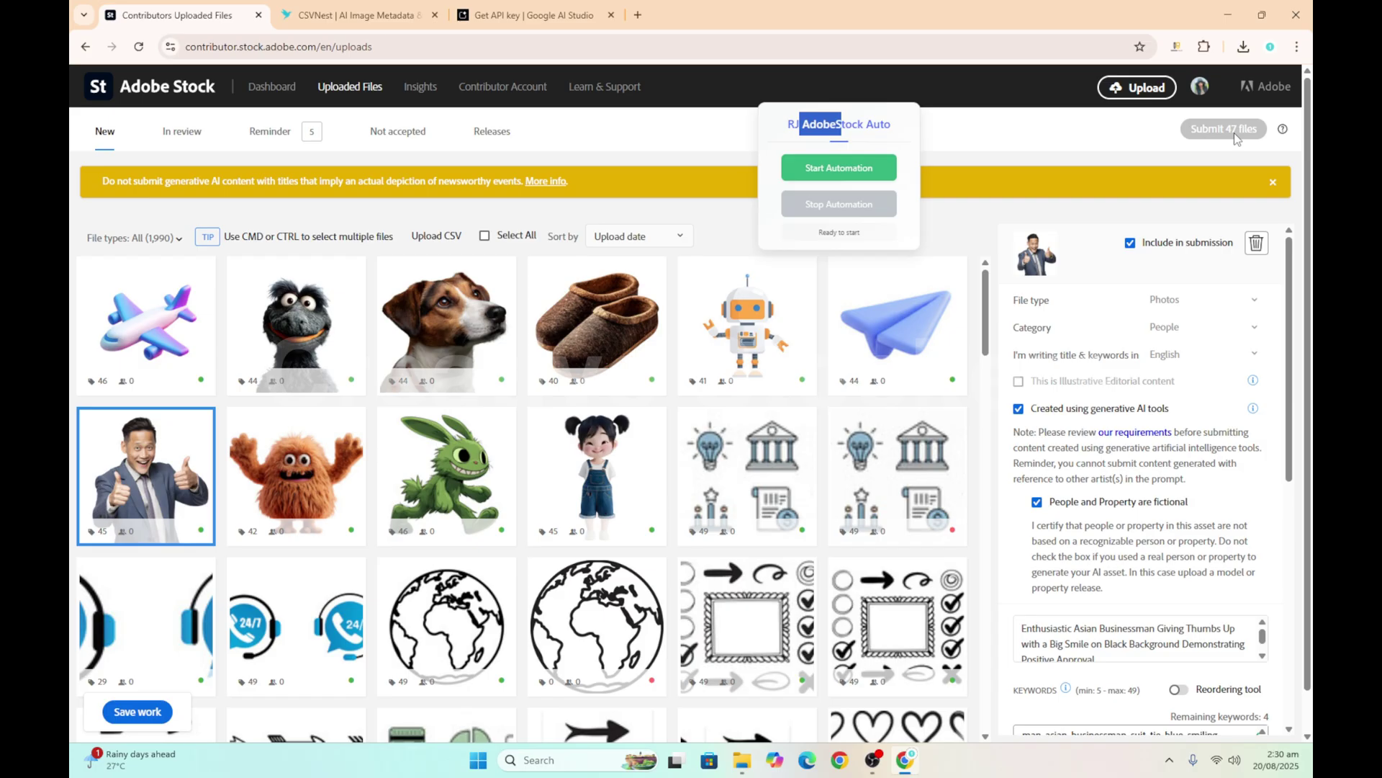
pyautogui.click(183, 132)
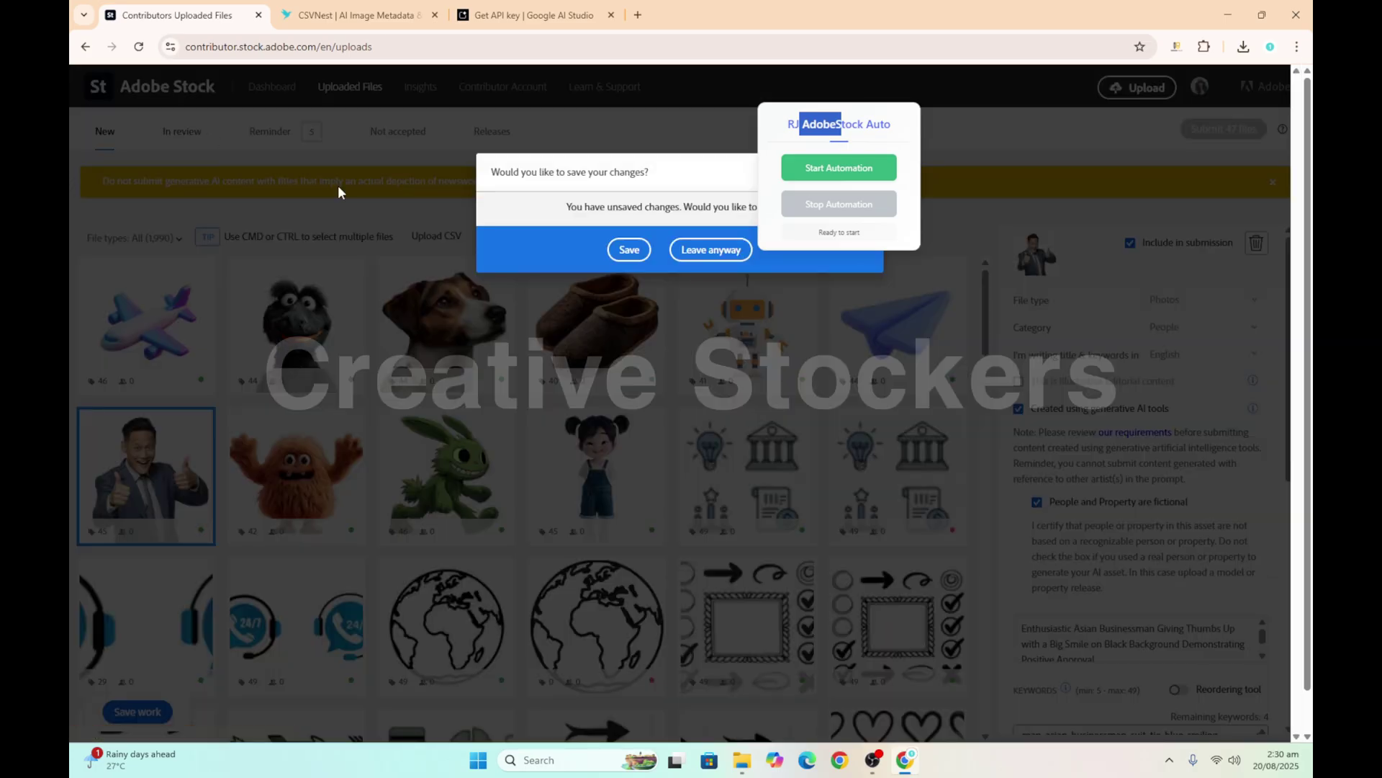
pyautogui.click(679, 252)
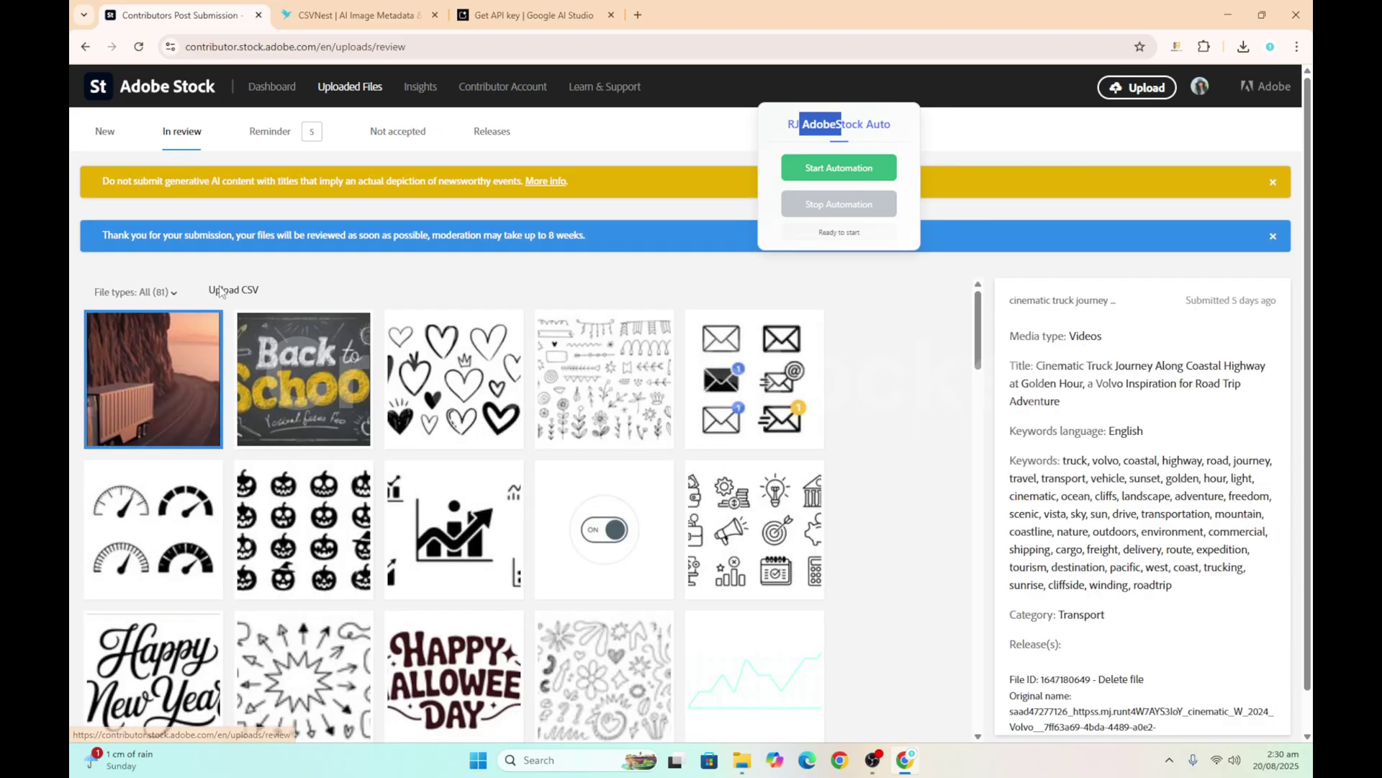
pyautogui.scroll(-10, 369, 450)
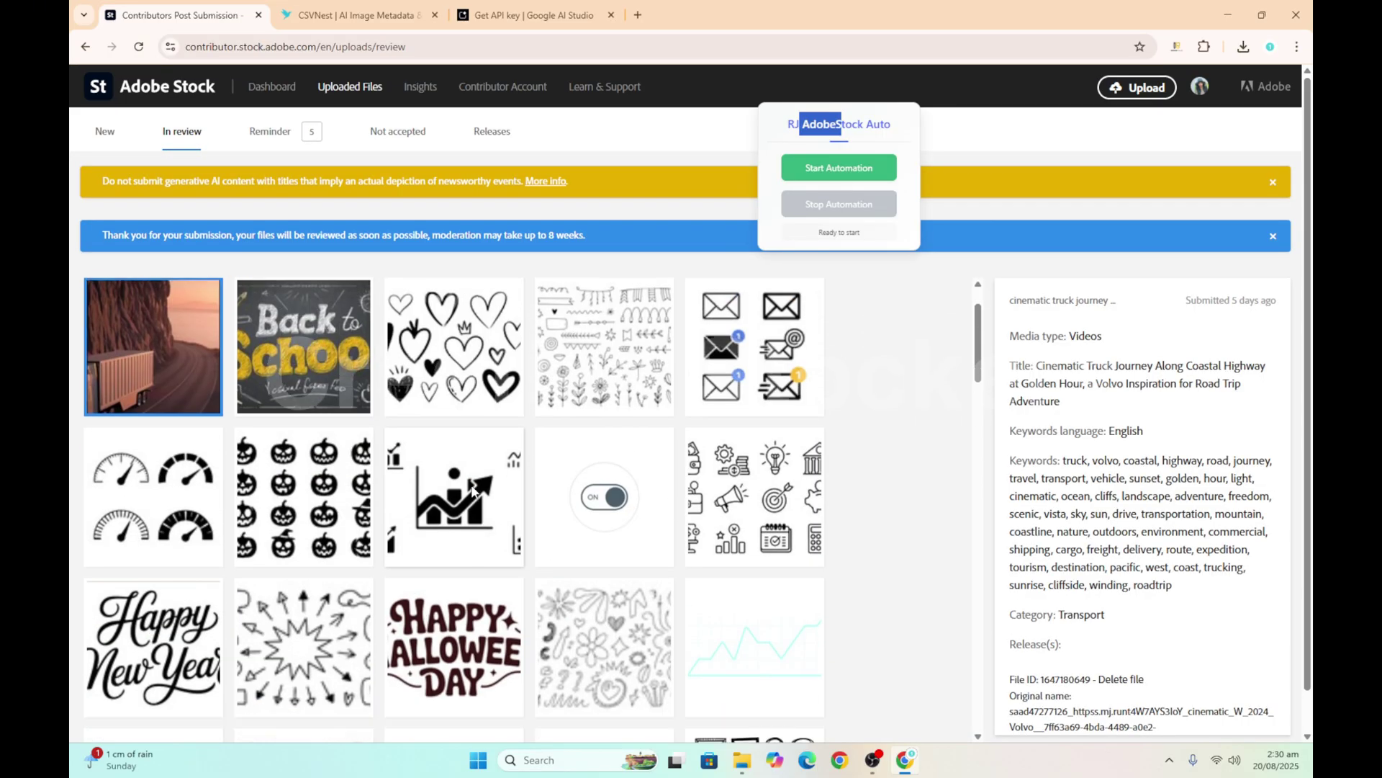
pyautogui.scroll(6, 472, 485)
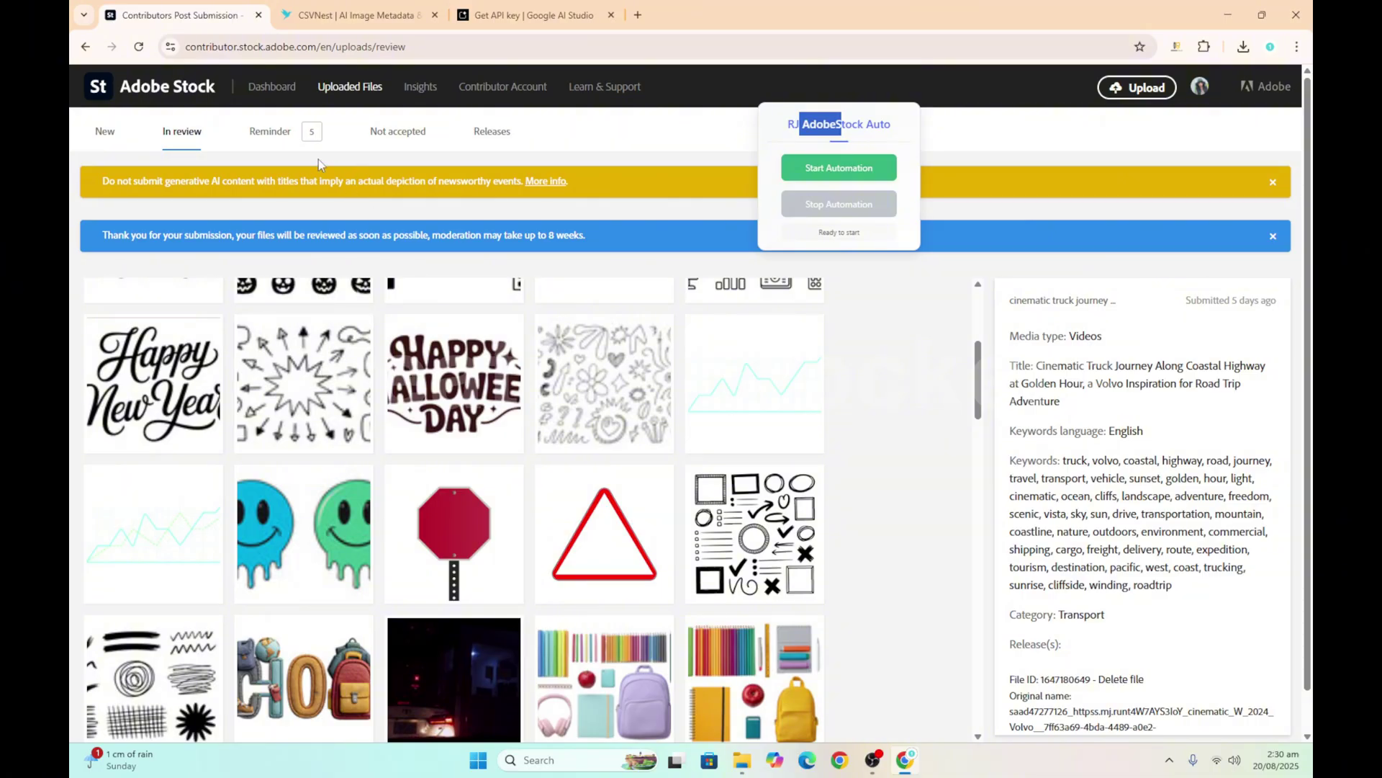
# Open the contributor dashboard, review the earnings overview and portfolio, and close the browser
pyautogui.click(281, 89)
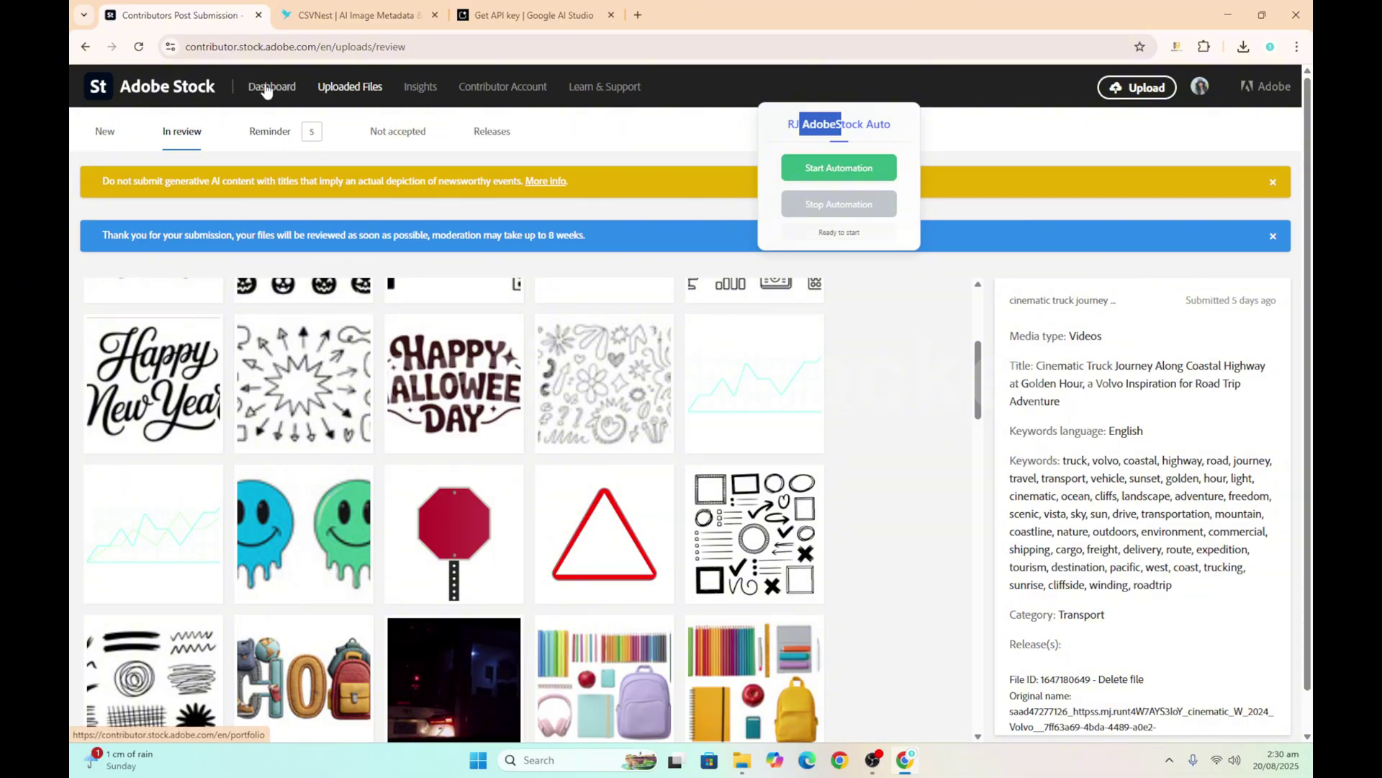
pyautogui.scroll(-5, 668, 461)
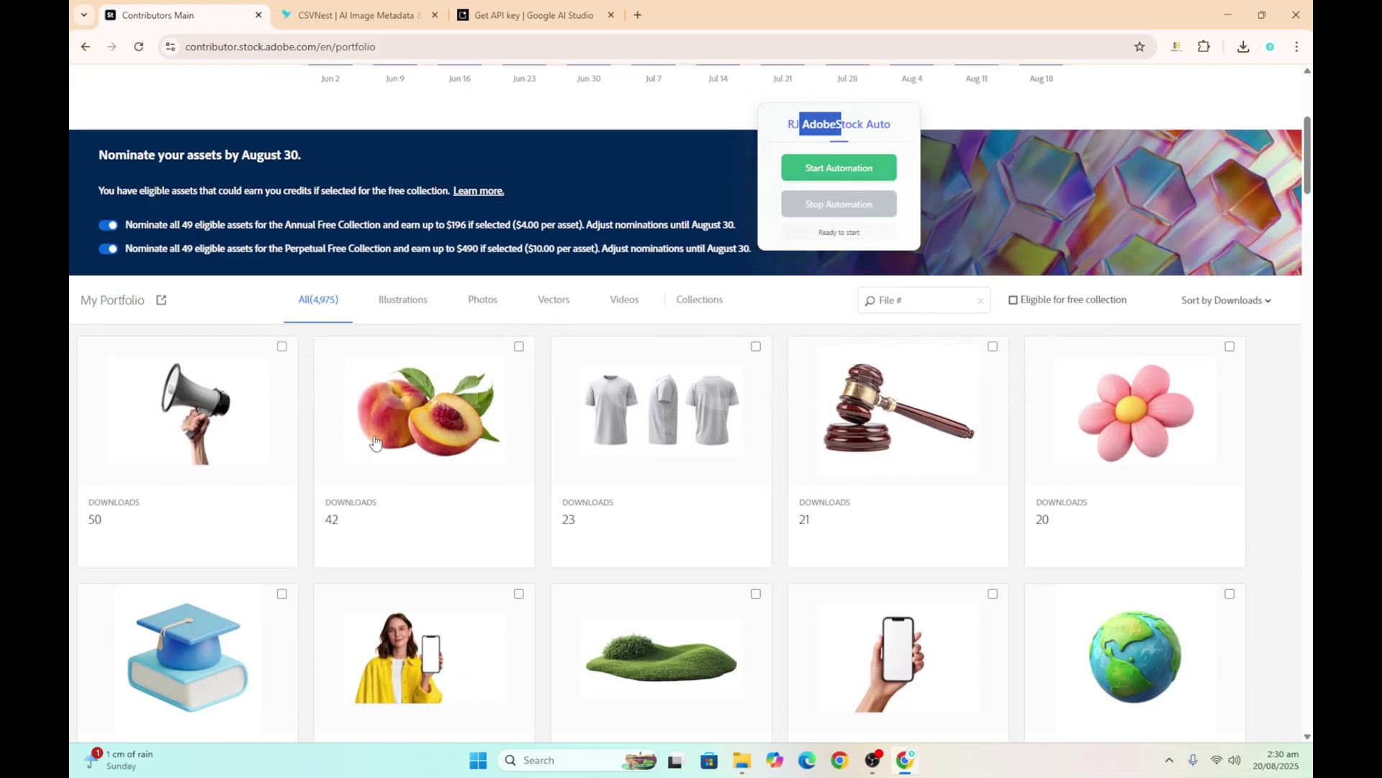
pyautogui.scroll(6, 677, 389)
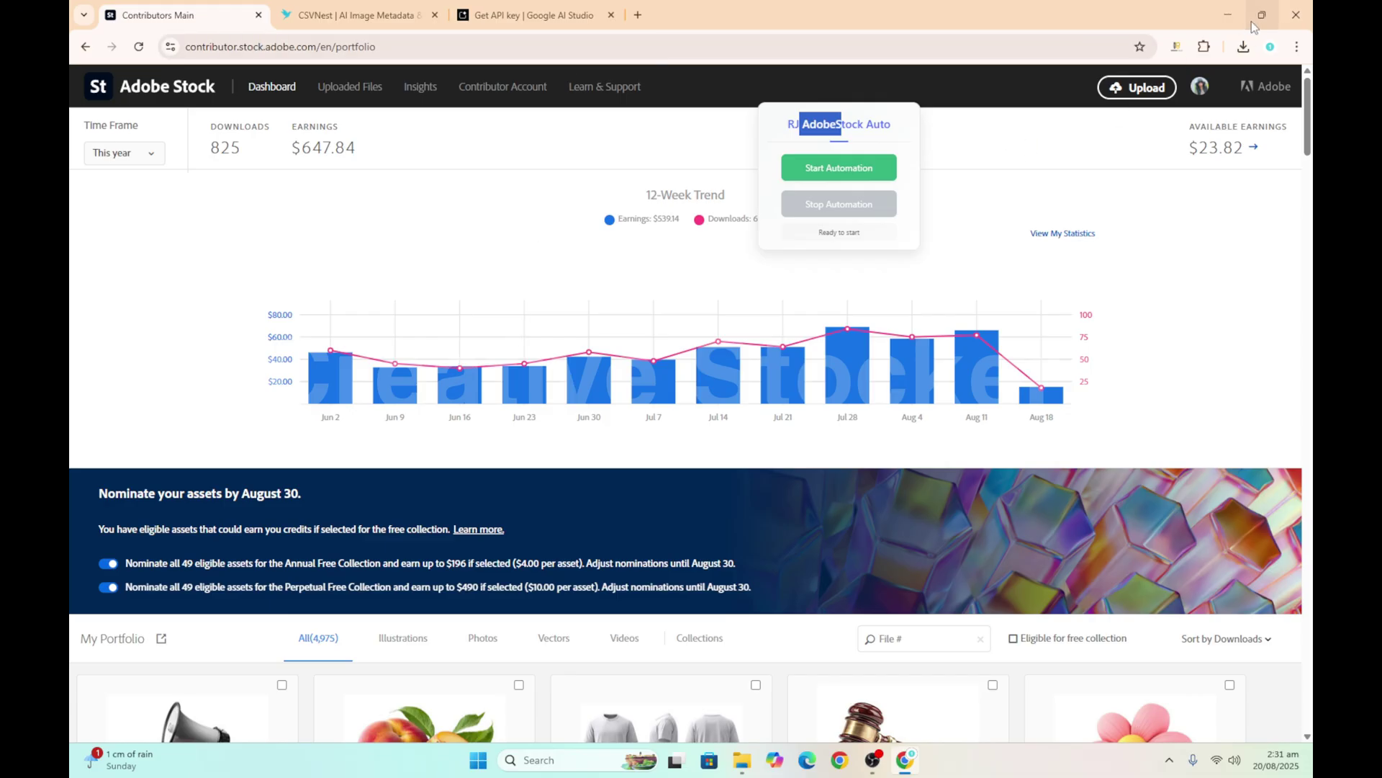
pyautogui.click(1289, 16)
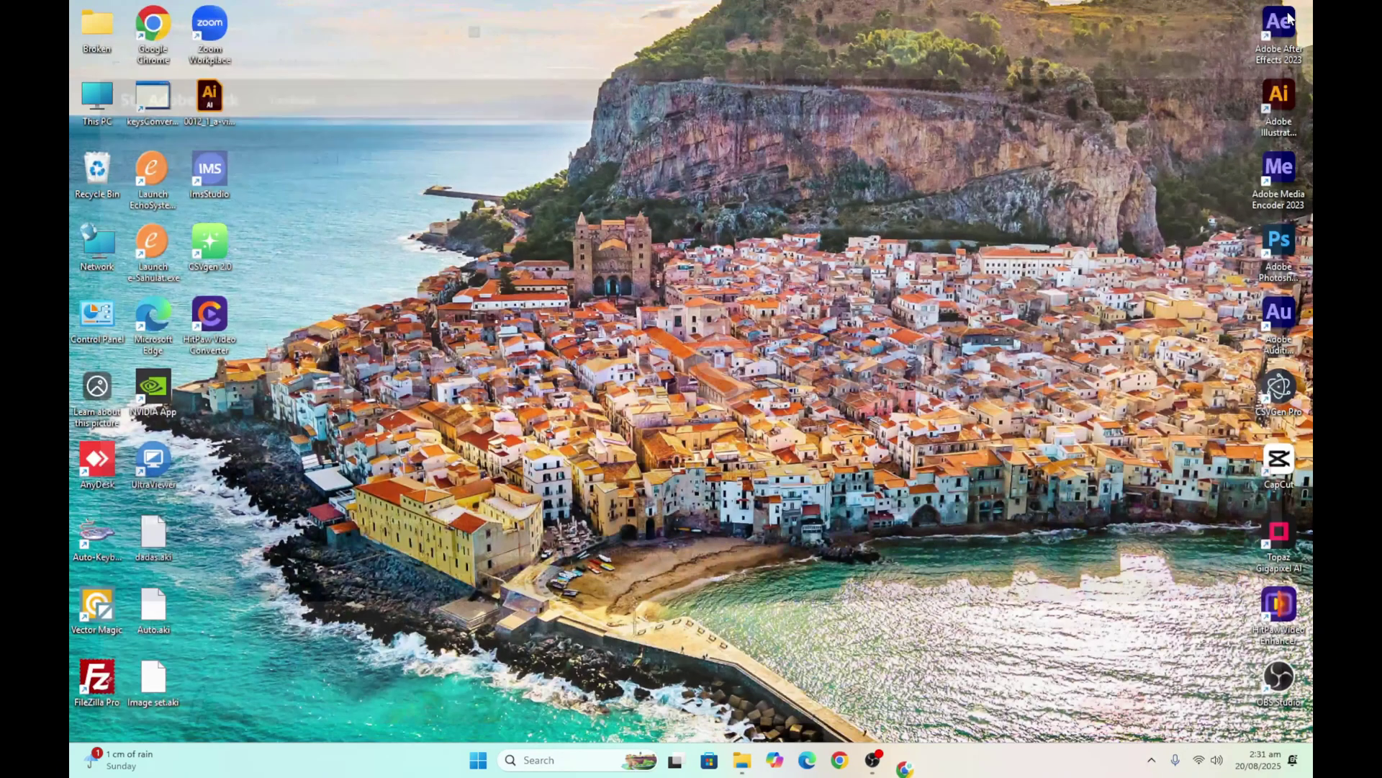